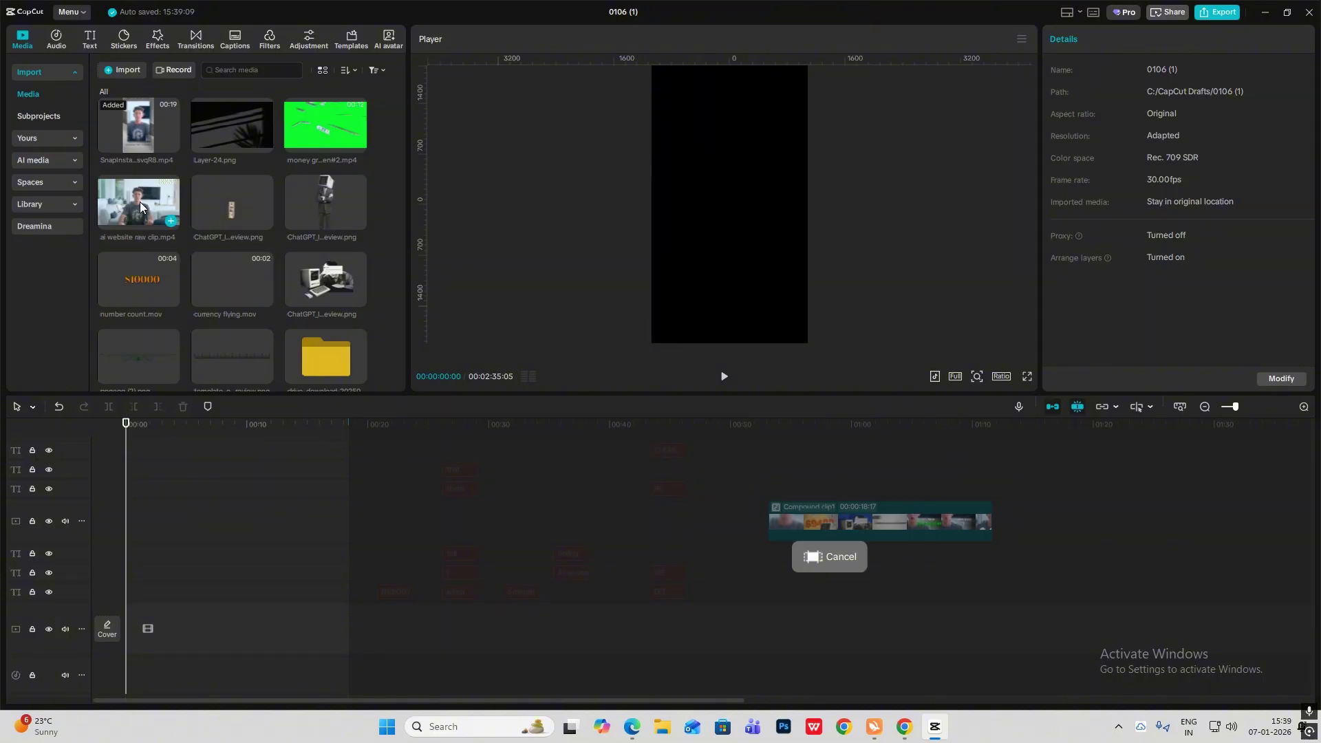
# Add ai website raw clip.mp4 at the start of the main track, scale it to 316% and shift it to X 133
pyautogui.moveTo(121, 201); pyautogui.dragTo(131, 630)
pyautogui.moveTo(810, 253); pyautogui.dragTo(990, 514)
pyautogui.moveTo(726, 243); pyautogui.dragTo(736, 242)
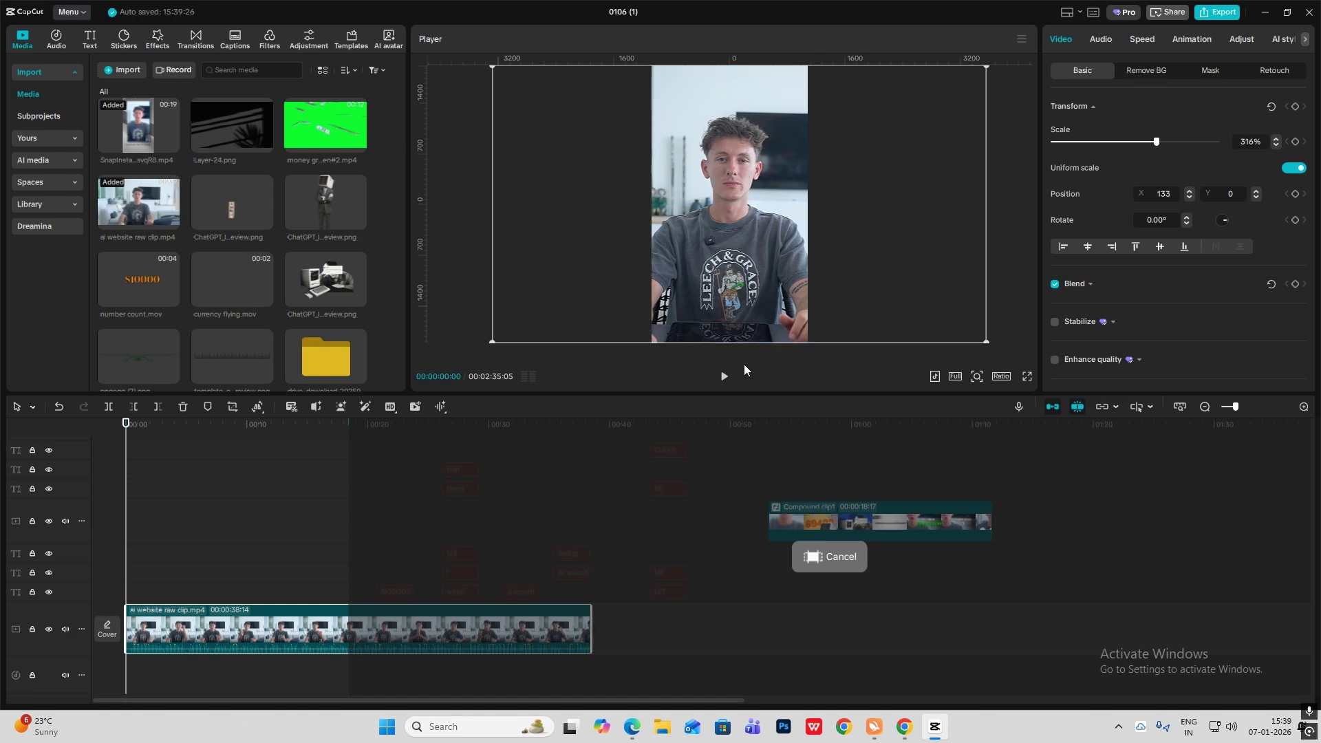
# Set the project's aspect ratio to 9:16
pyautogui.click(1007, 377)
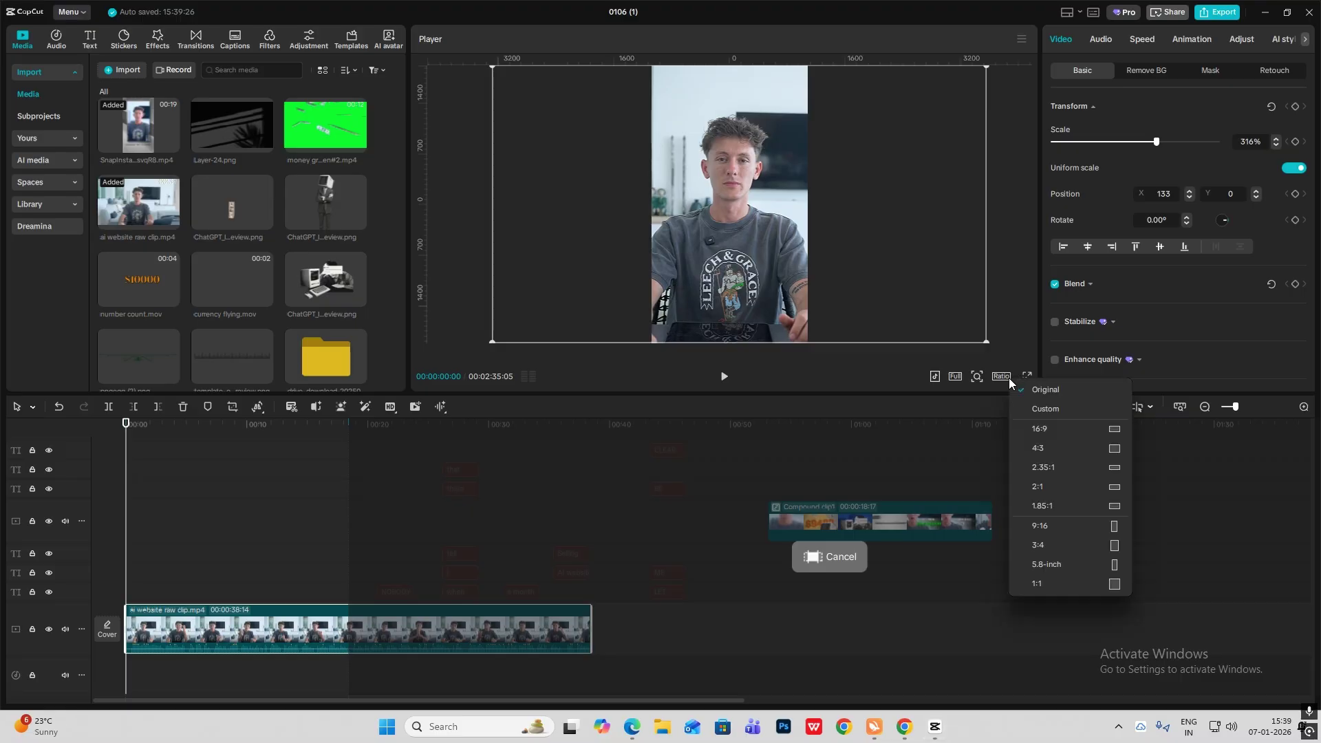
pyautogui.click(1077, 525)
pyautogui.click(209, 512)
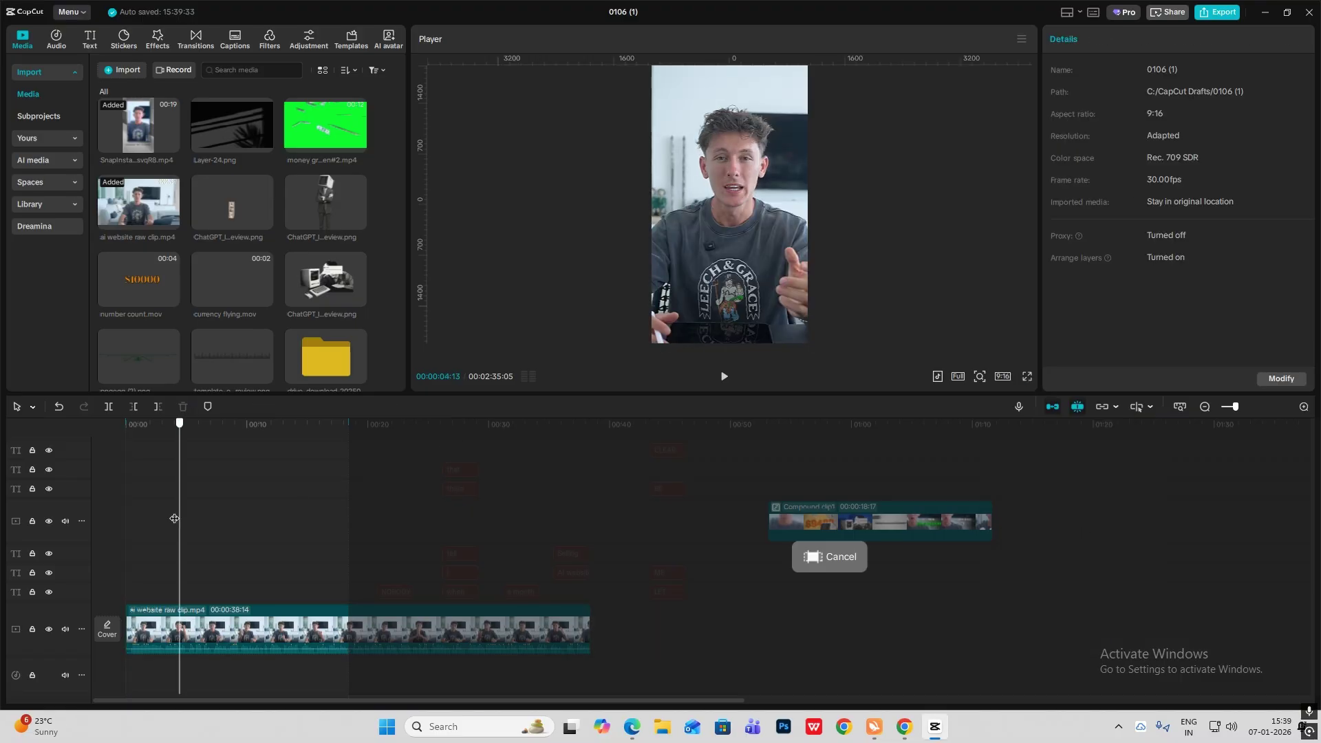
# Trim the first moments off the raw clip, play it and split it at 00:00:04:15
pyautogui.click(1303, 407)
pyautogui.moveTo(128, 614); pyautogui.dragTo(139, 616)
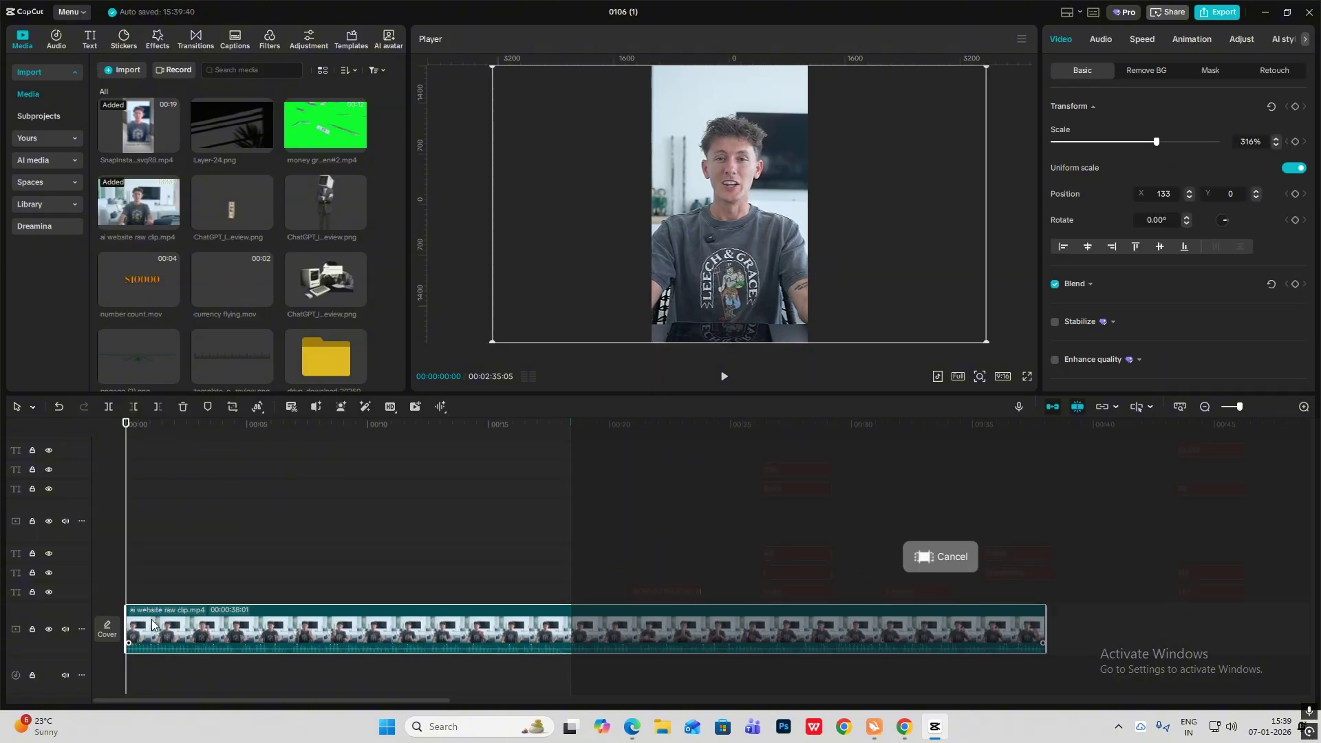
pyautogui.press('space')
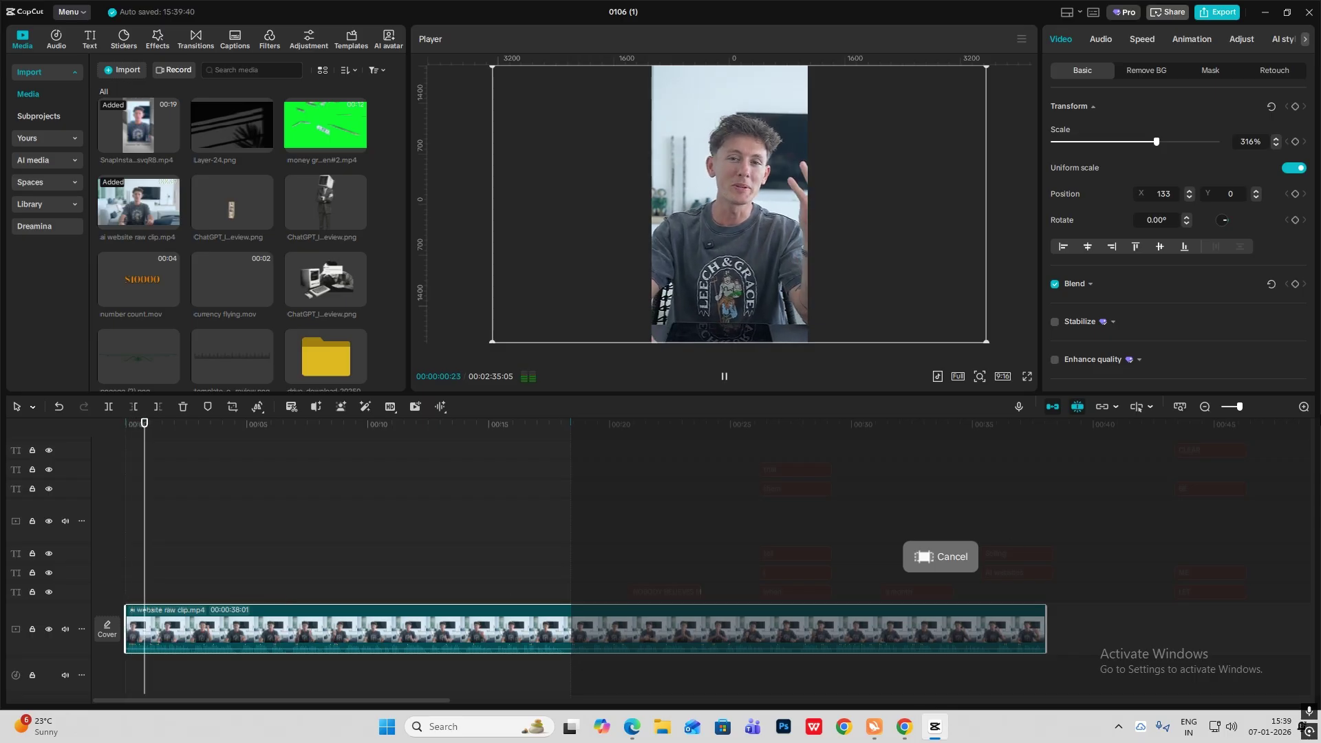
pyautogui.scroll(1, 335, 649)
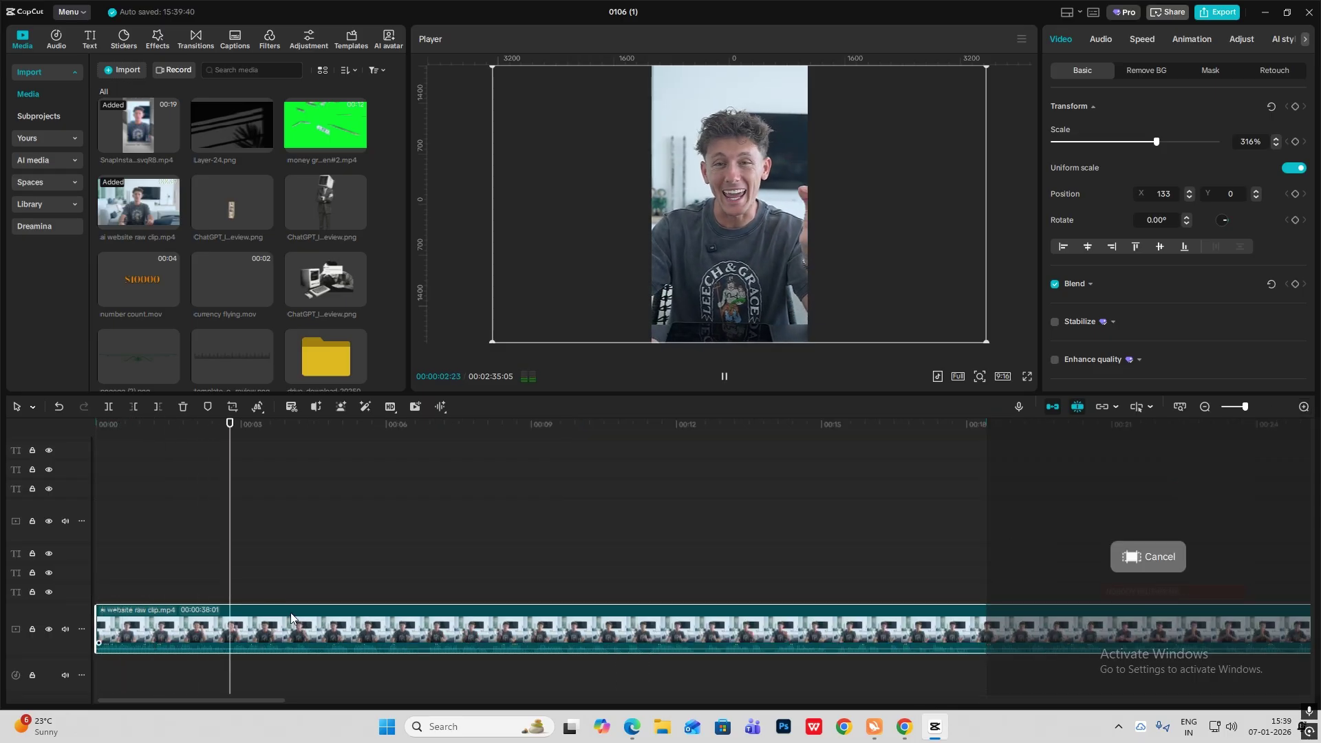
pyautogui.press('space')
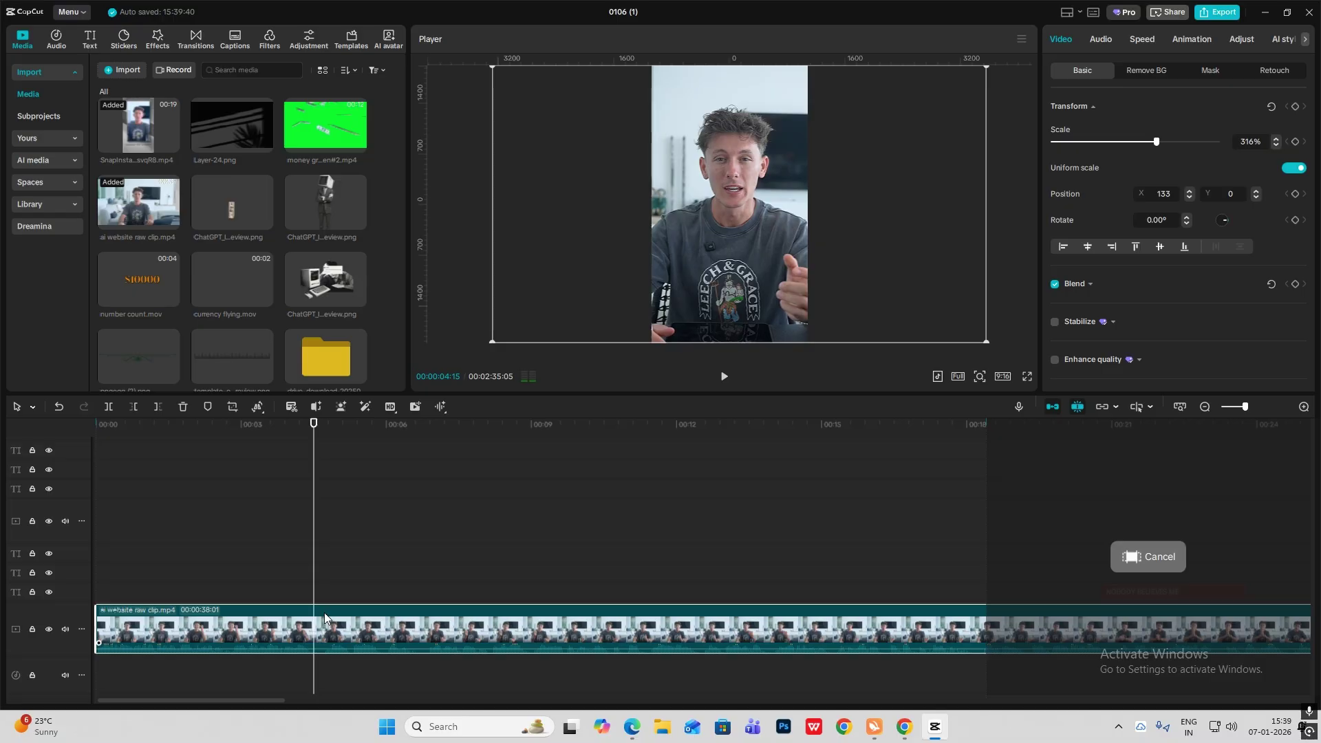
pyautogui.hotkey('ctrl', 'b')
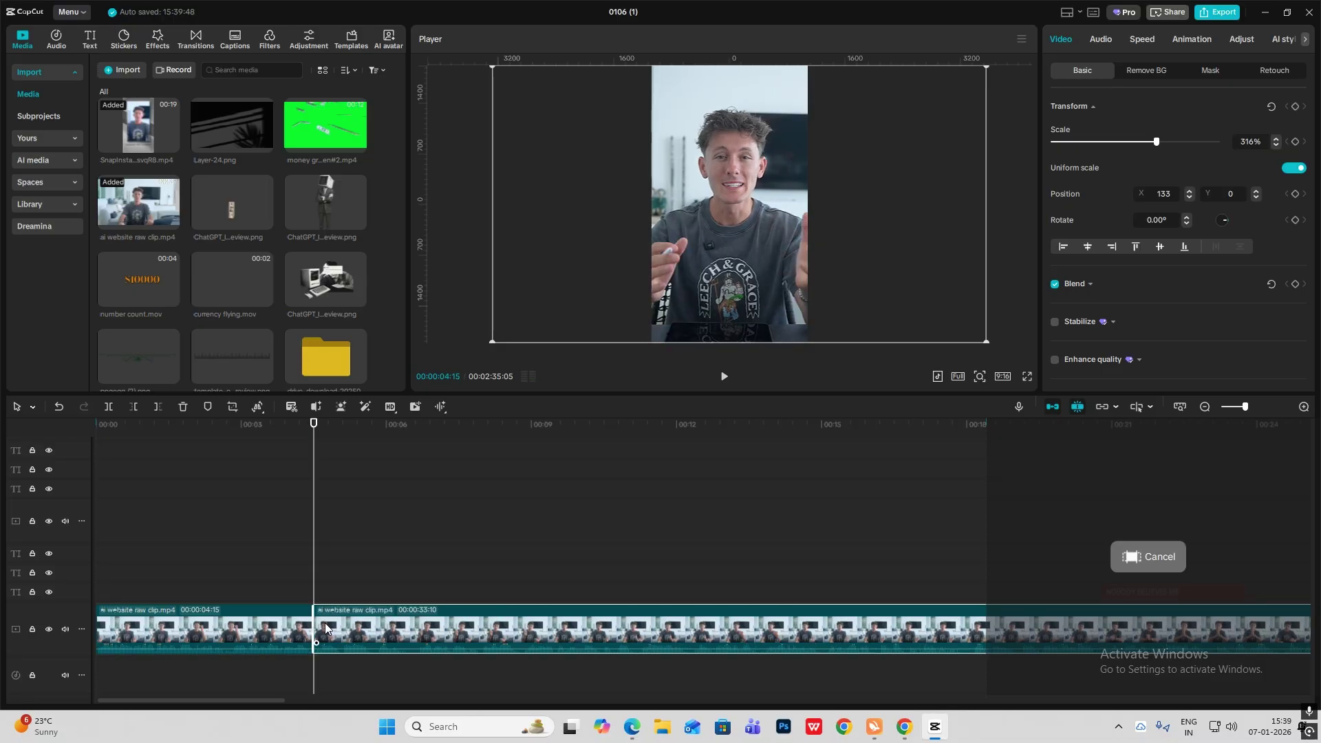
# Play on and split the remaining footage again at about 6 seconds
pyautogui.press('space')
pyautogui.press('space')
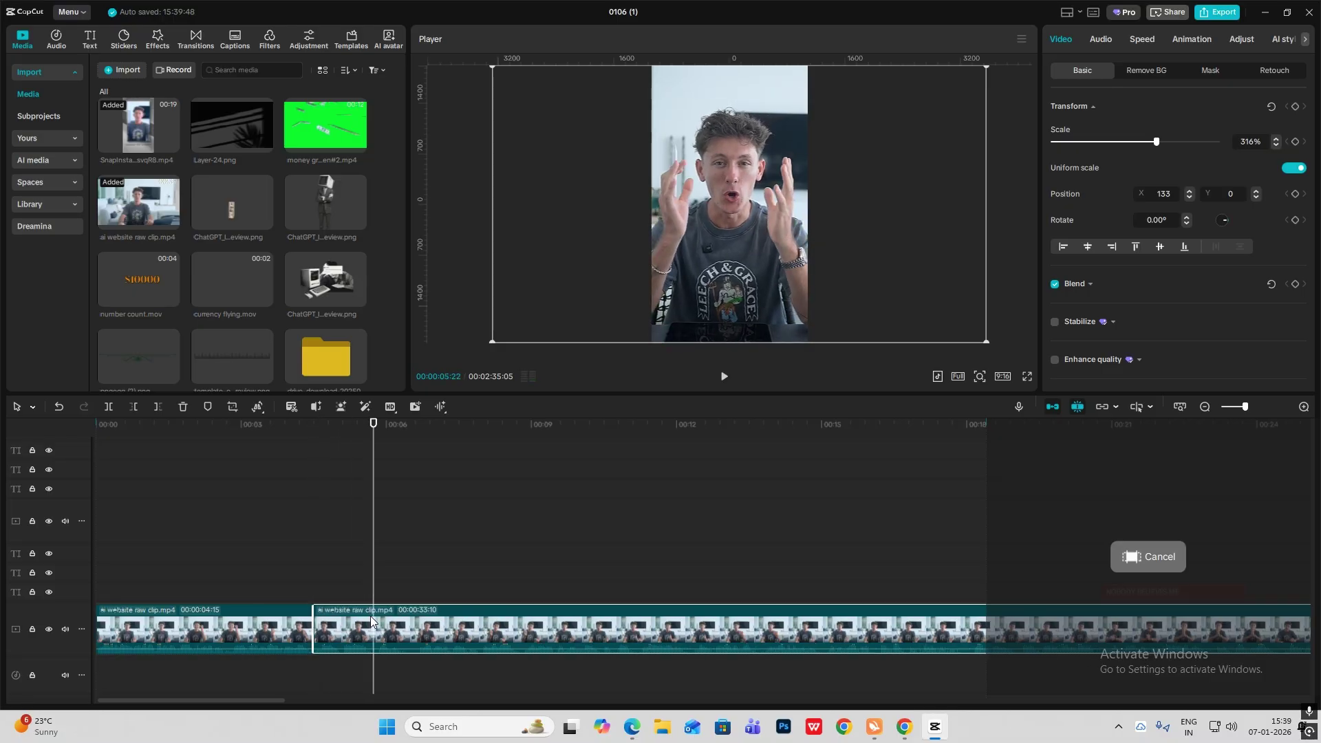
pyautogui.press('space')
pyautogui.hotkey('ctrl', 'b')
pyautogui.moveTo(414, 617); pyautogui.dragTo(416, 618)
pyautogui.click(384, 583)
# Split the last segment at 00:00:17:22 and delete everything after the cut
pyautogui.press('space')
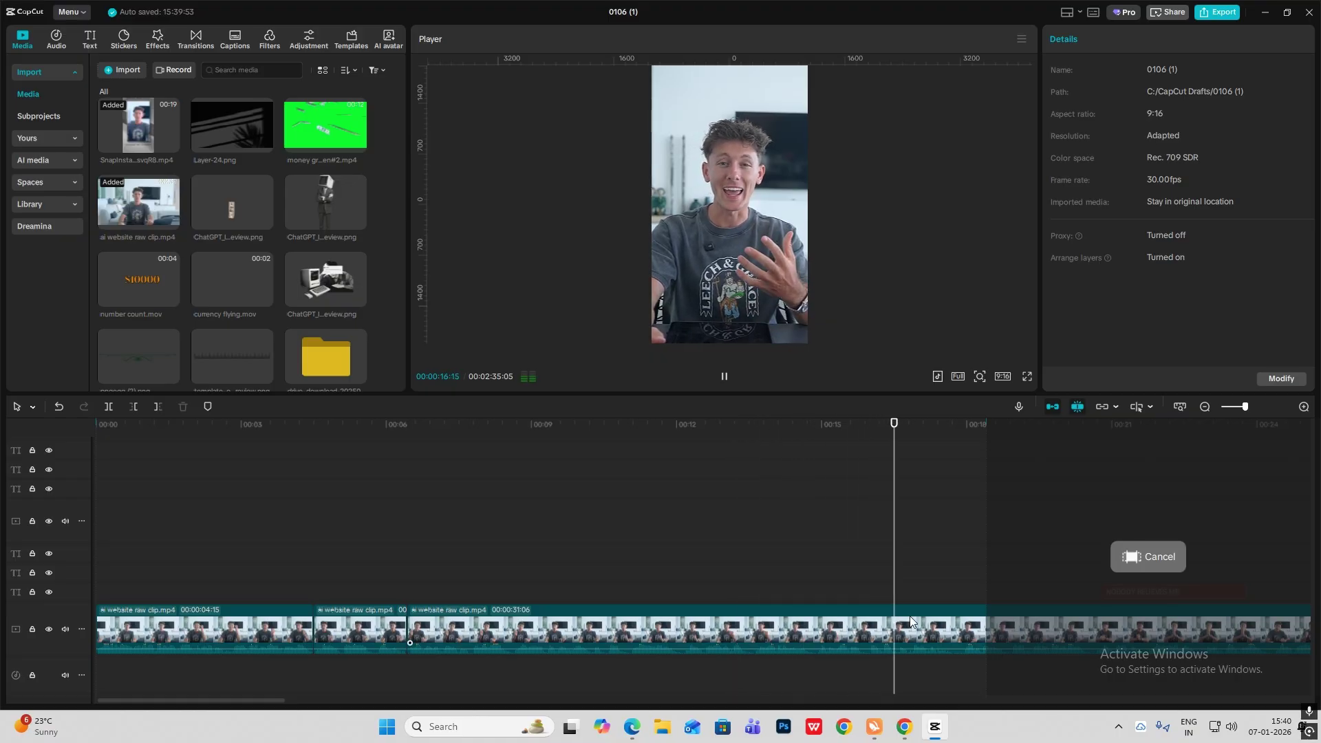
pyautogui.press('space')
pyautogui.click(956, 626)
pyautogui.hotkey('ctrl', 'b')
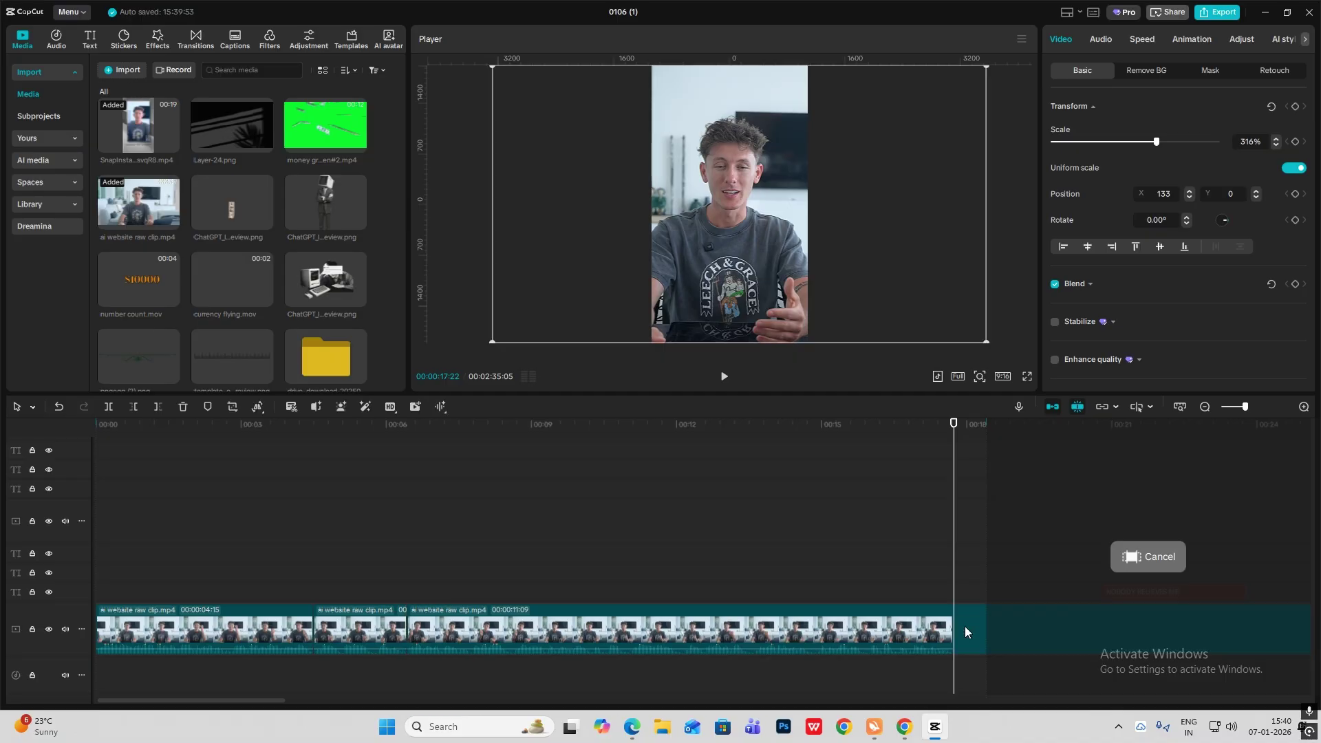
pyautogui.press('Delete')
# Combine the three raw clip segments on the main track into one compound clip
pyautogui.click(1204, 407)
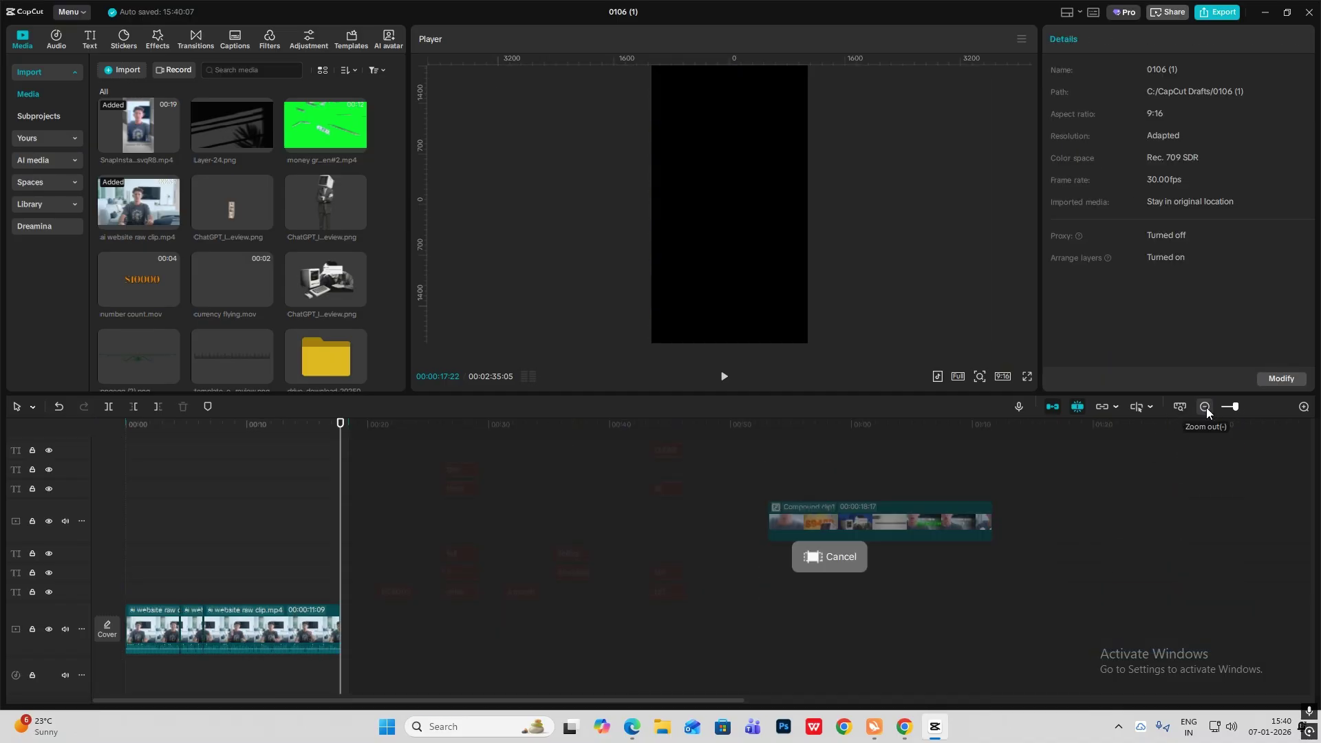
pyautogui.rightClick(254, 616)
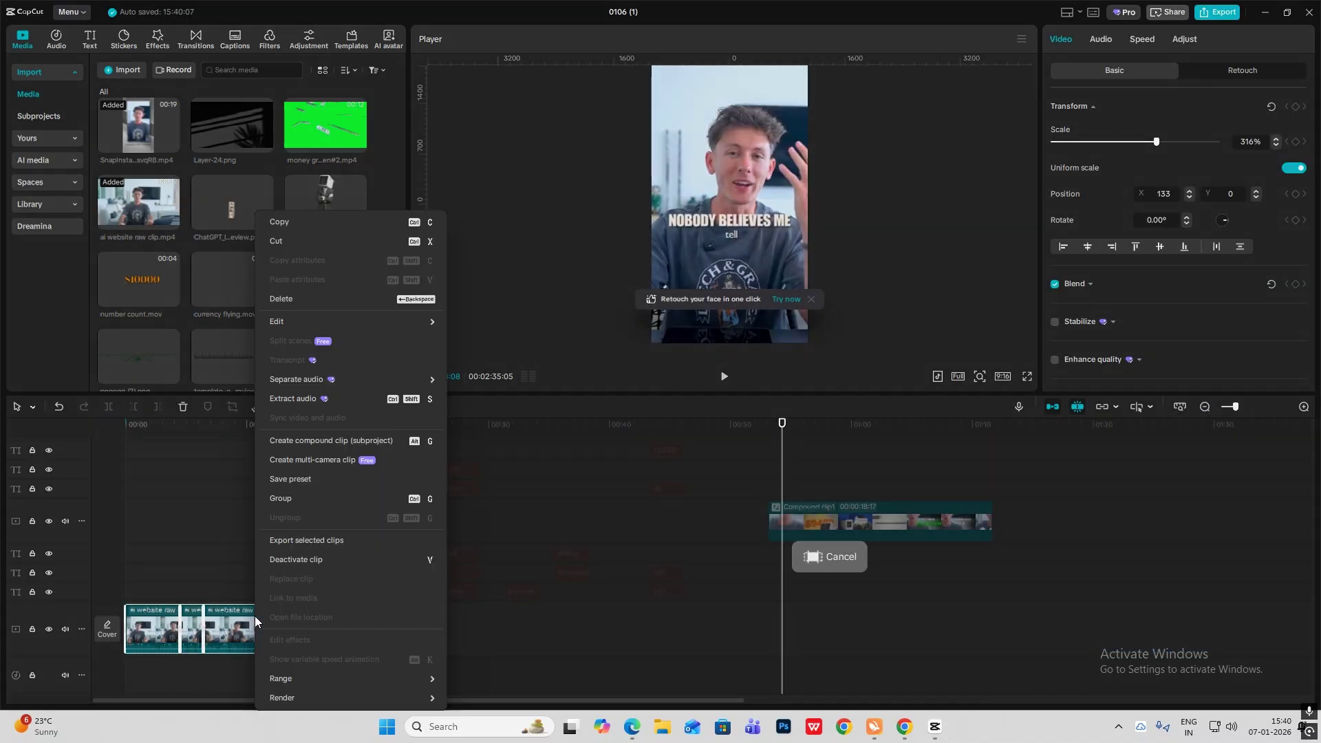
pyautogui.click(330, 441)
# Preview the reference clip's opening and move the NOBODY BELIEVES ME title to the timeline start, above the new compound clip
pyautogui.click(768, 485)
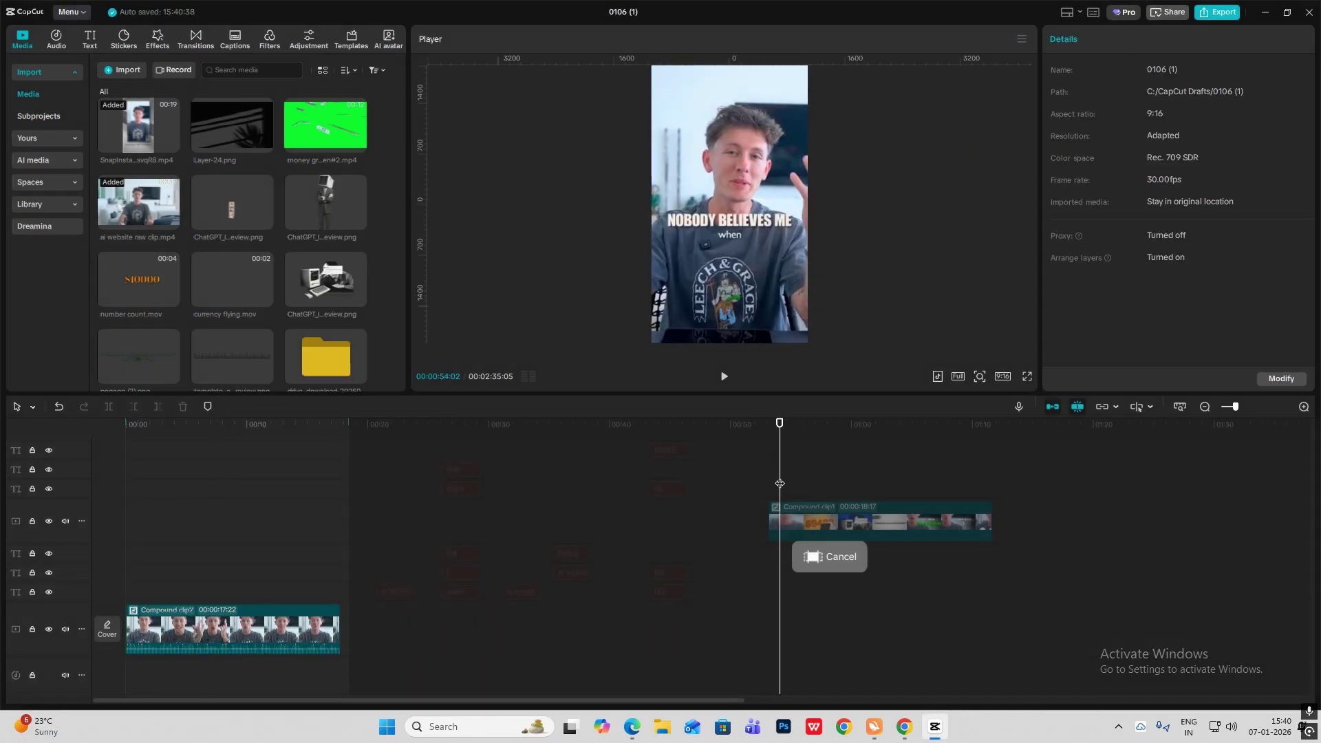
pyautogui.moveTo(766, 486); pyautogui.dragTo(781, 489)
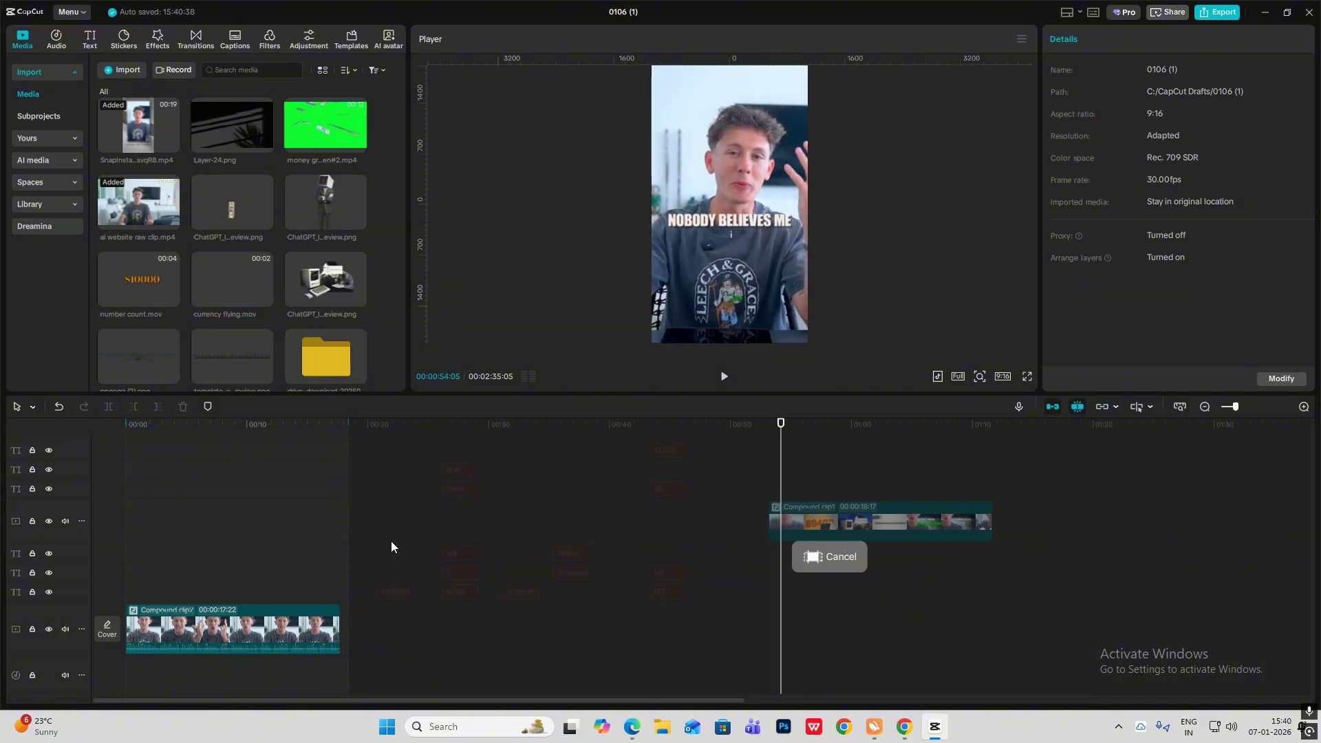
pyautogui.click(401, 608)
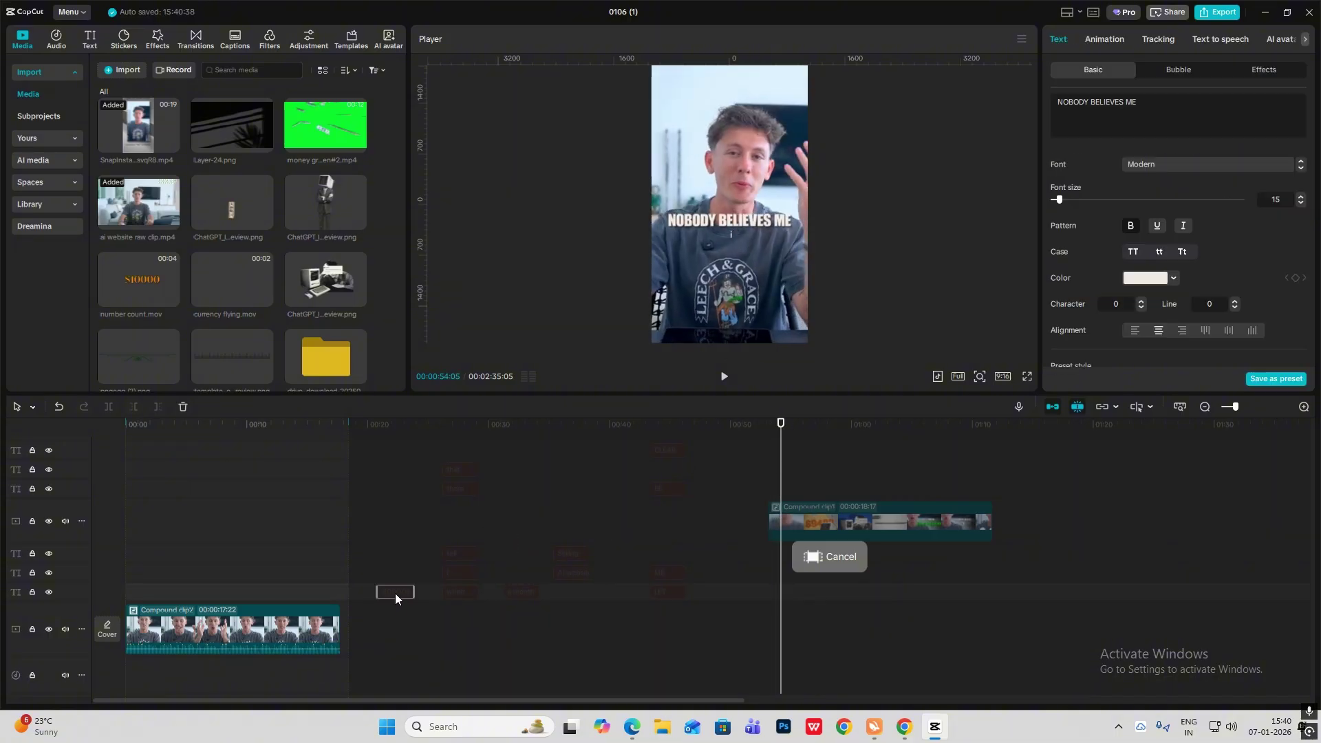
pyautogui.hotkey('ctrl', 'z')
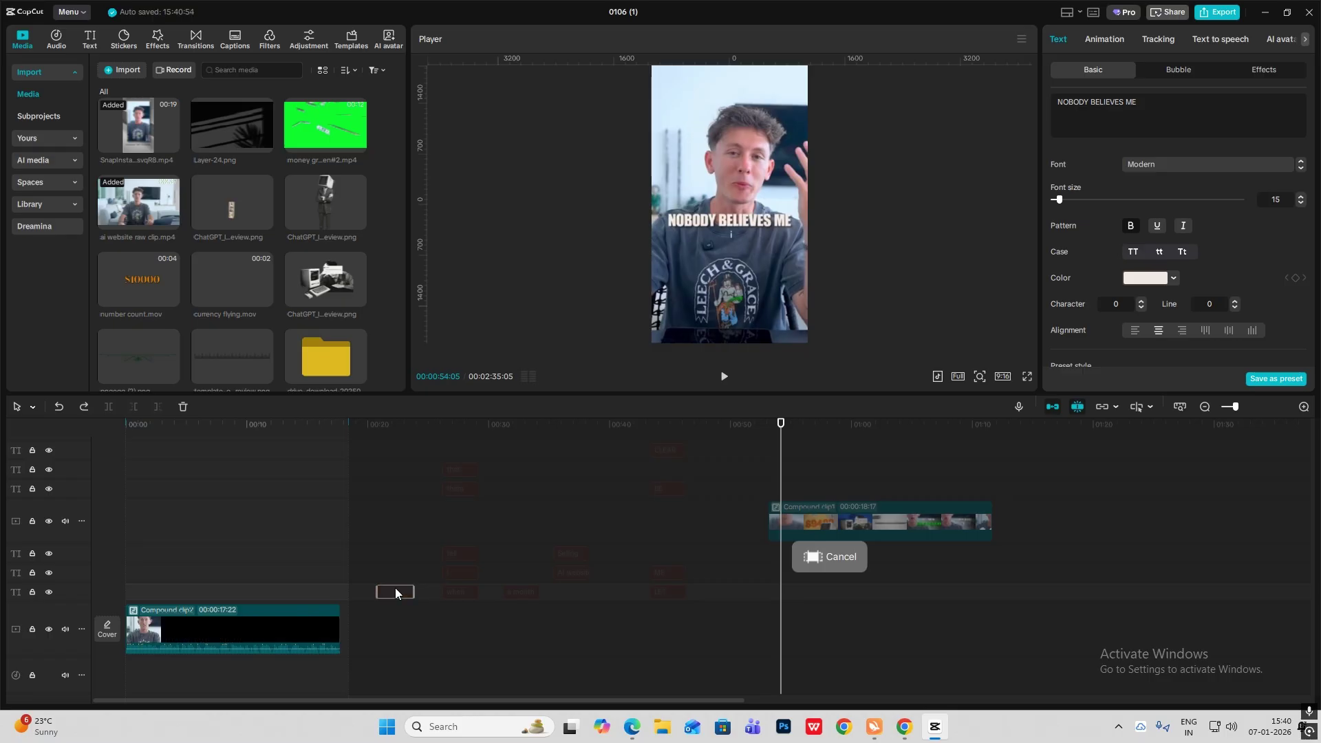
pyautogui.hotkey('ctrl', 'z')
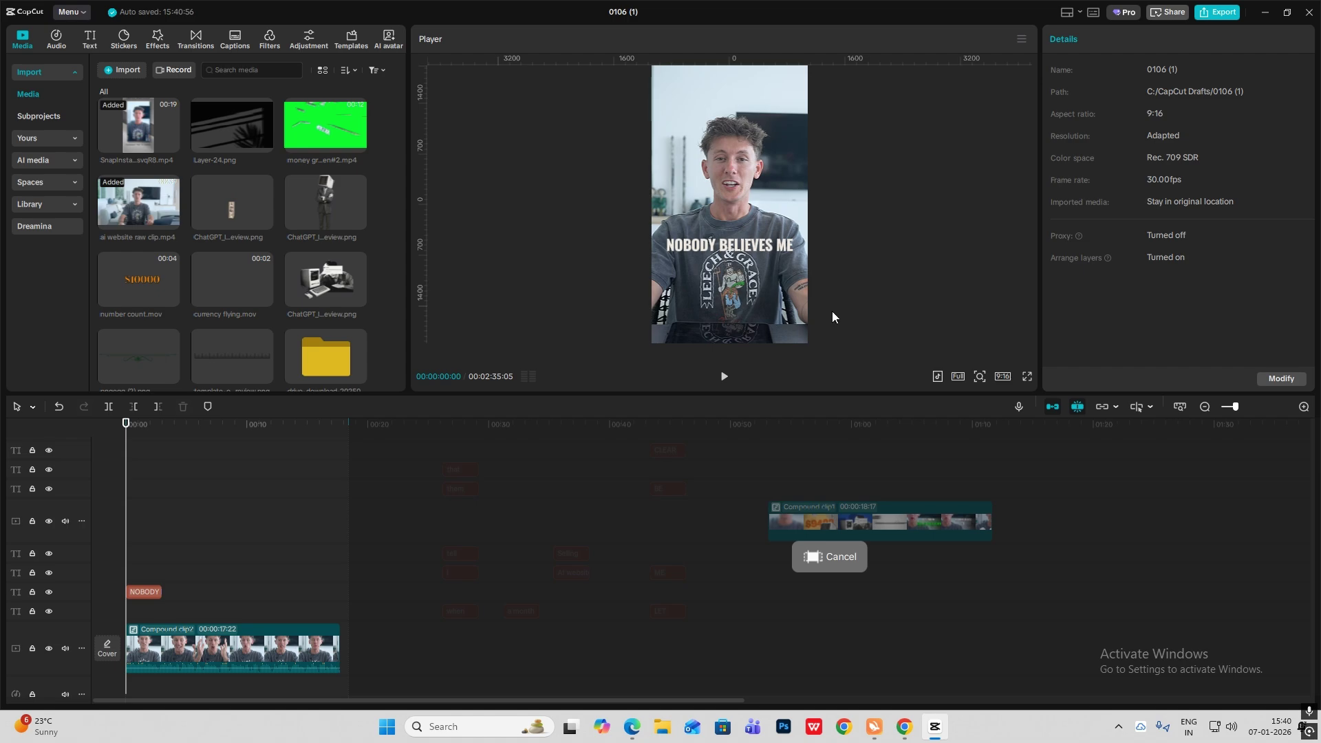
# Move the NOBODY BELIEVES ME title slightly higher in the frame and compare it with the reference clip's opening
pyautogui.click(980, 377)
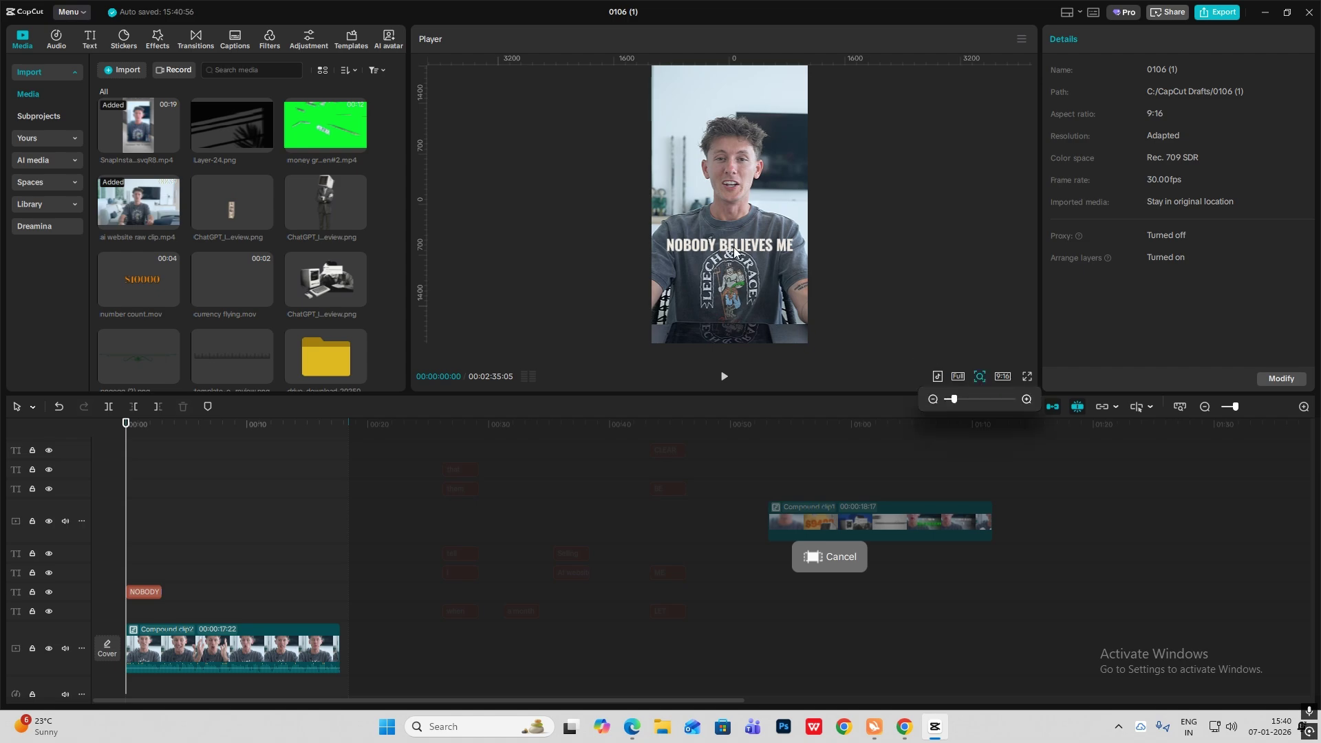
pyautogui.click(153, 594)
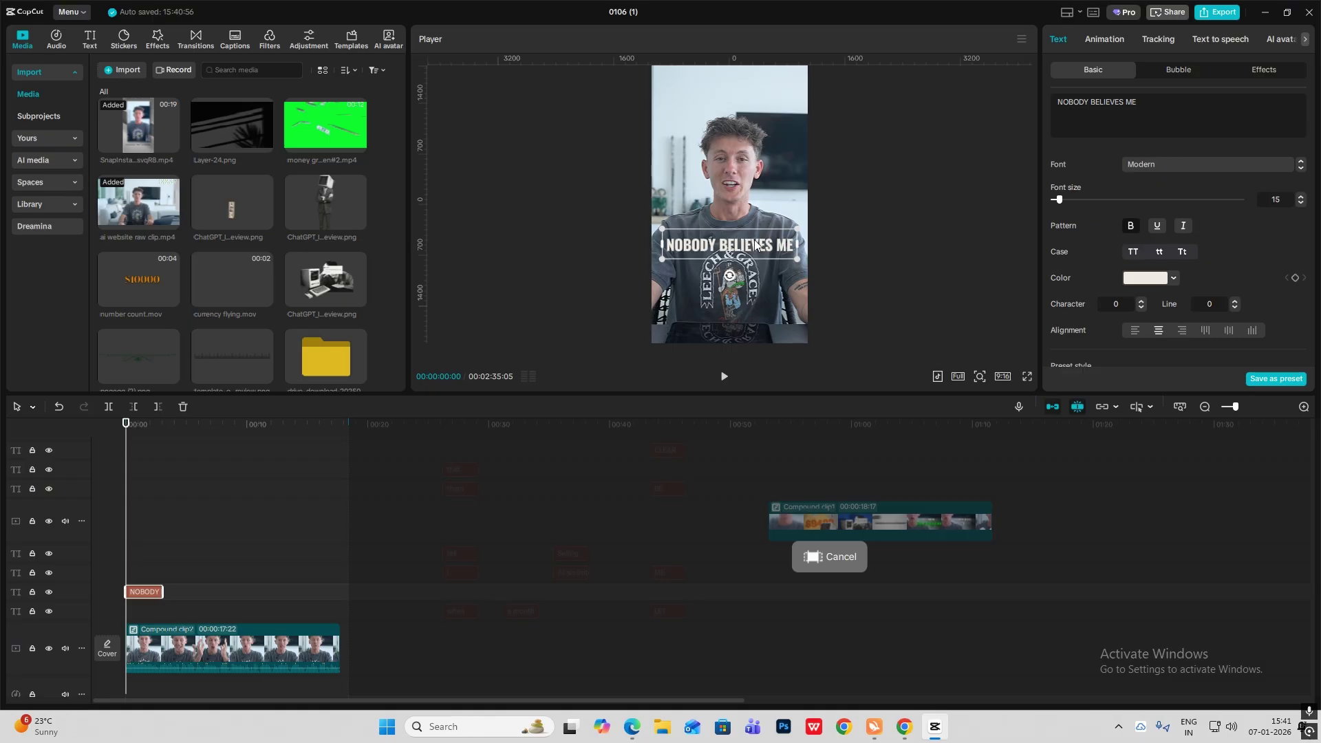
pyautogui.moveTo(754, 246); pyautogui.dragTo(755, 233)
pyautogui.click(769, 475)
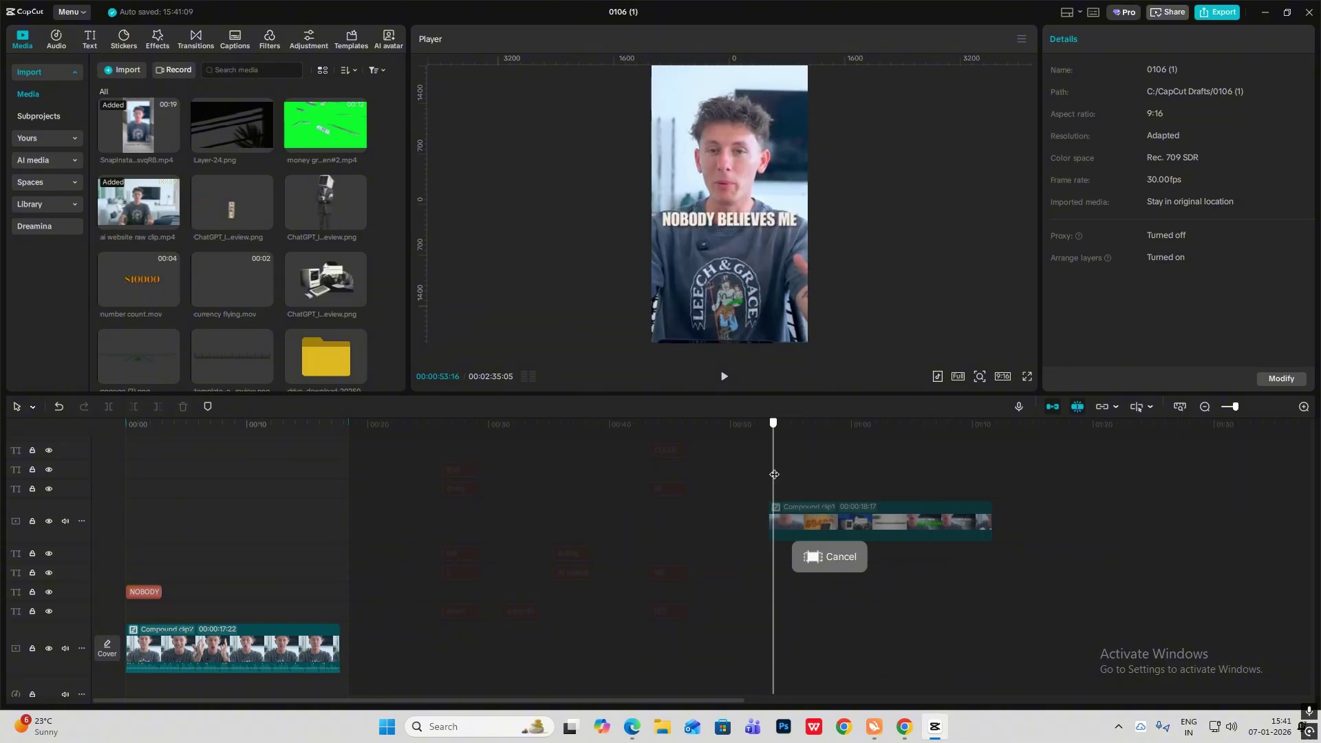
pyautogui.moveTo(771, 474); pyautogui.dragTo(103, 497)
# Add Transform keyframes to the main-track compound clip at 00:00:00:00 and 00:00:00:28
pyautogui.scroll(-3, 176, 624)
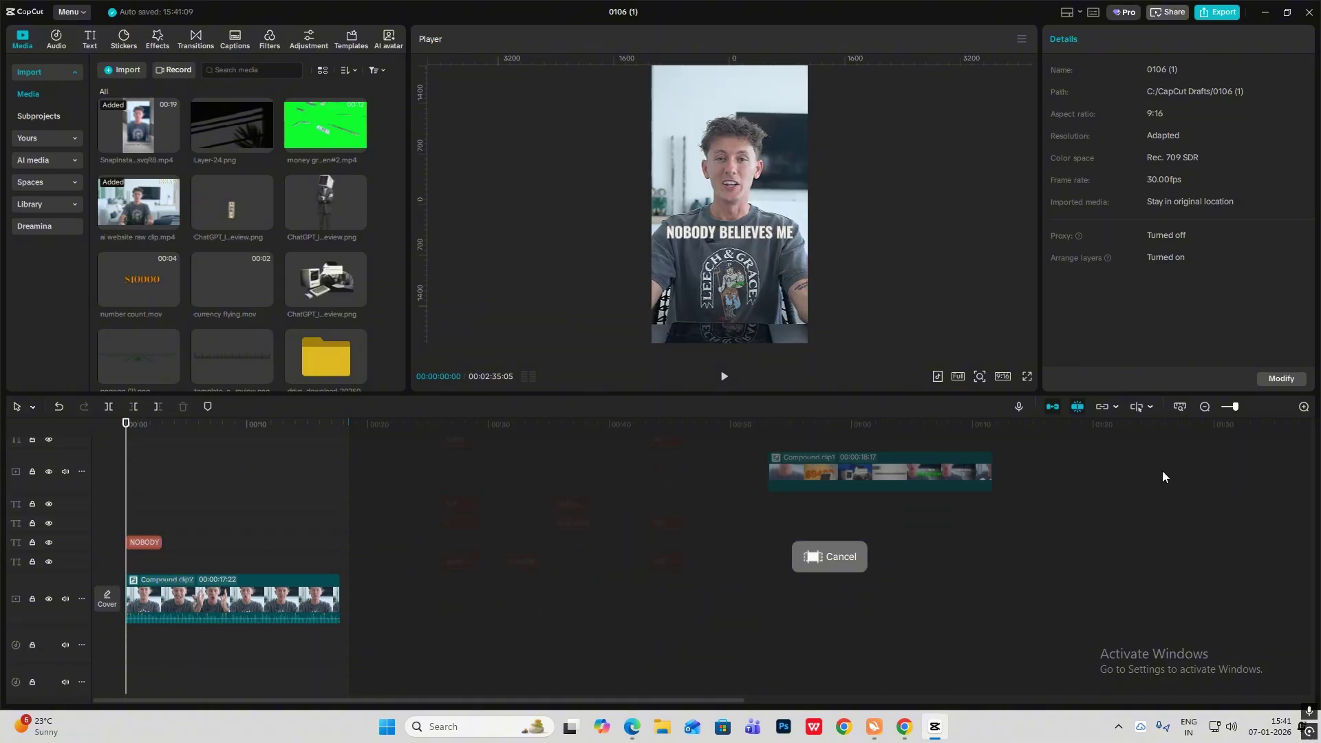
pyautogui.click(1301, 410)
pyautogui.click(234, 610)
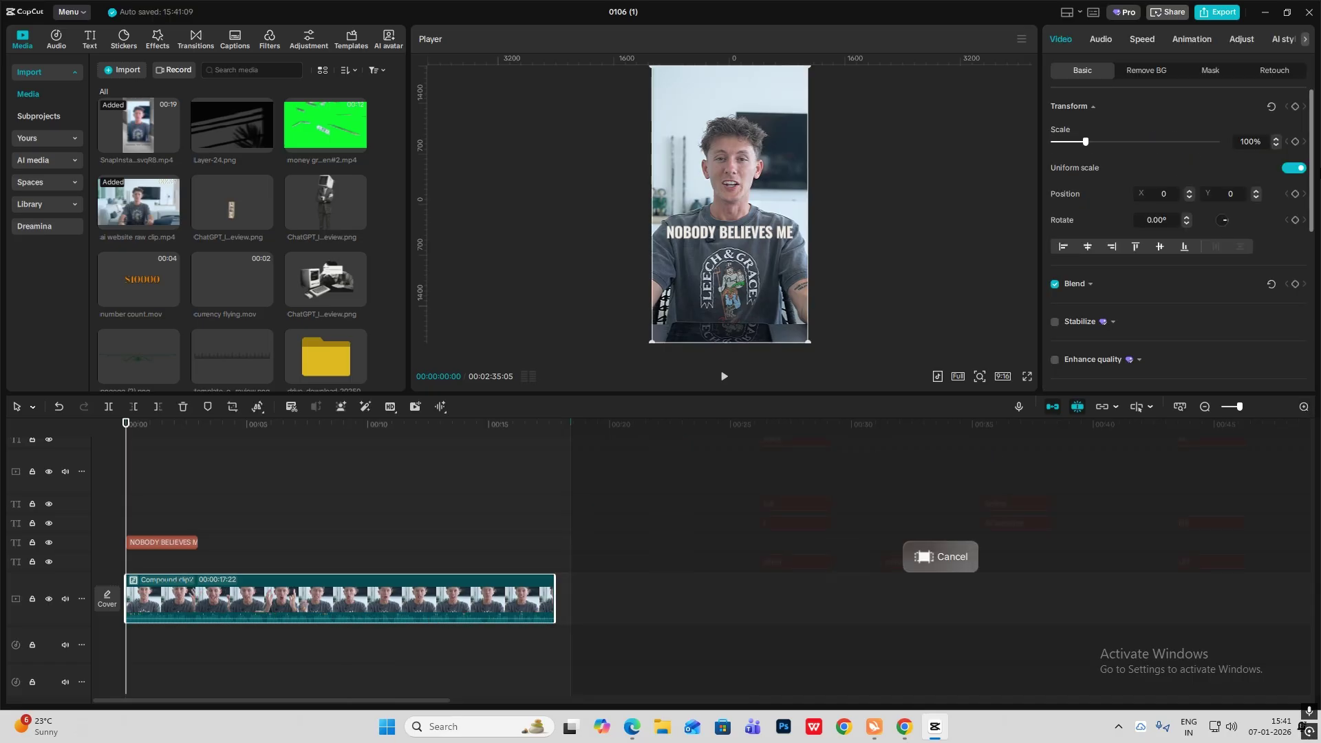
pyautogui.click(1296, 106)
pyautogui.moveTo(128, 510)
pyautogui.mouseDown()
pyautogui.moveTo(177, 521)
pyautogui.moveTo(124, 516)
pyautogui.moveTo(148, 508)
pyautogui.mouseUp()
pyautogui.click(1295, 107)
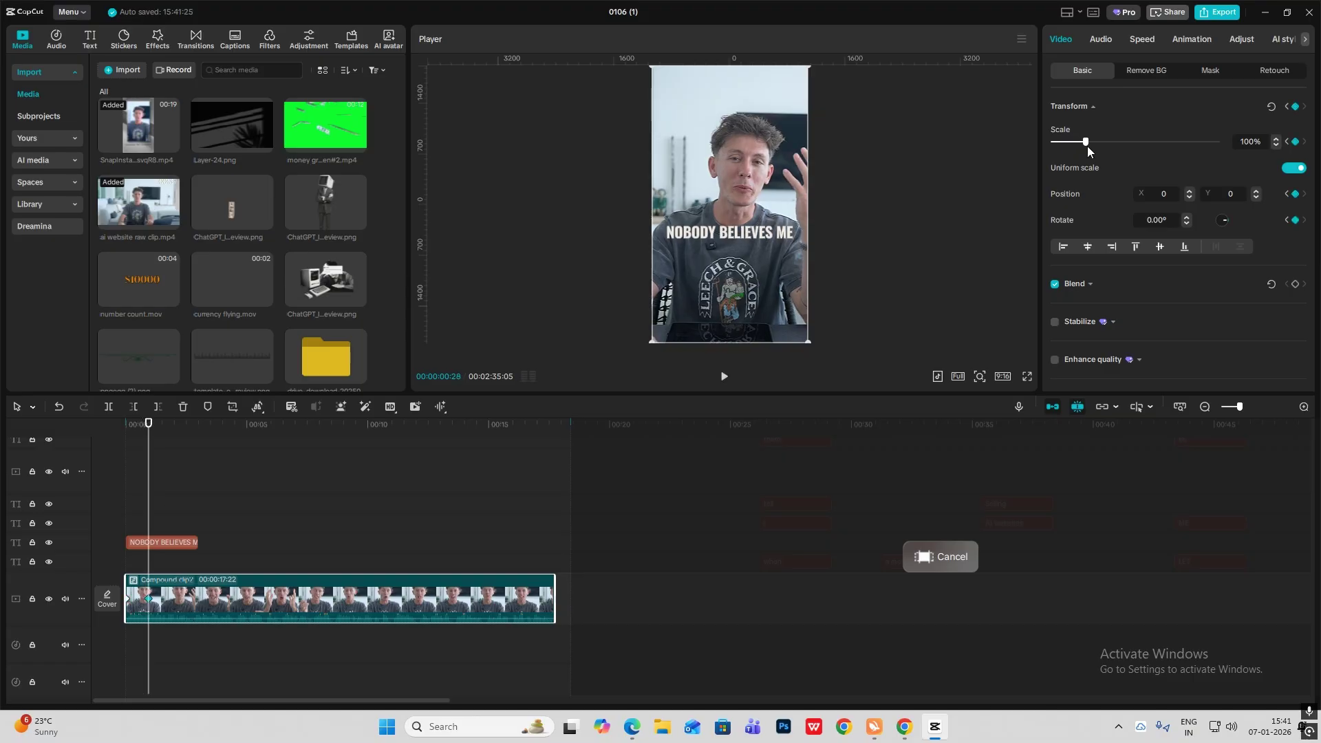
# Enlarge the main-track compound clip to 173% at its first keyframe to create an opening zoom-out
pyautogui.click(126, 498)
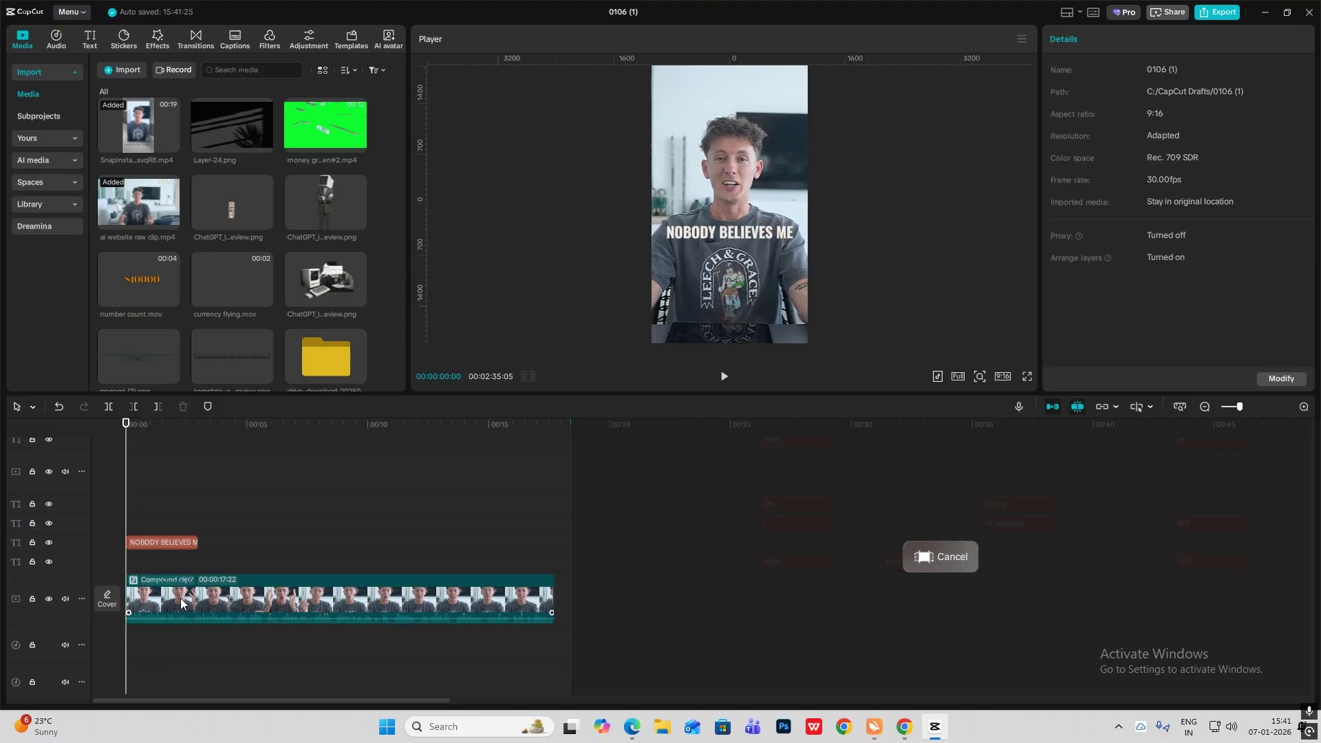
pyautogui.click(217, 585)
pyautogui.moveTo(807, 341); pyautogui.dragTo(921, 473)
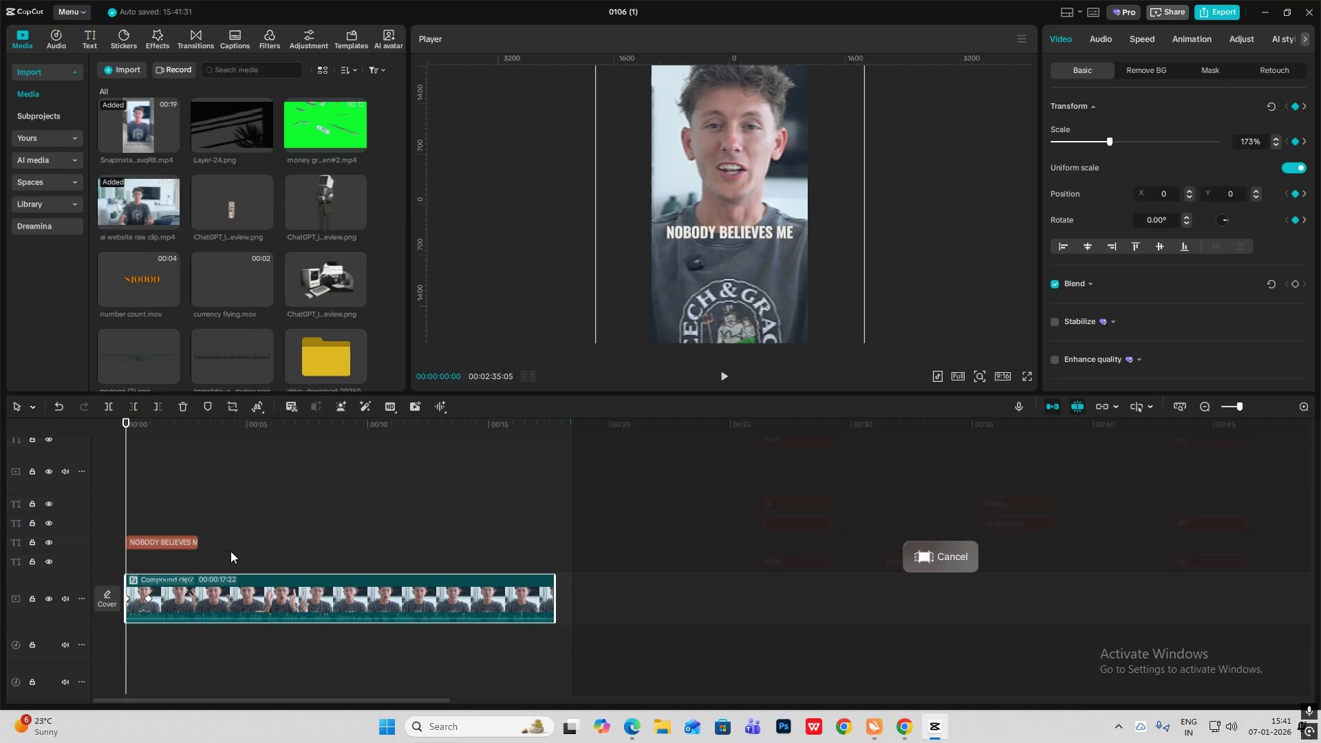
# Show the compound clip's keyframe graph and apply the Cubic Out preset curve to the Scale animation
pyautogui.hotkey('alt', 'k')
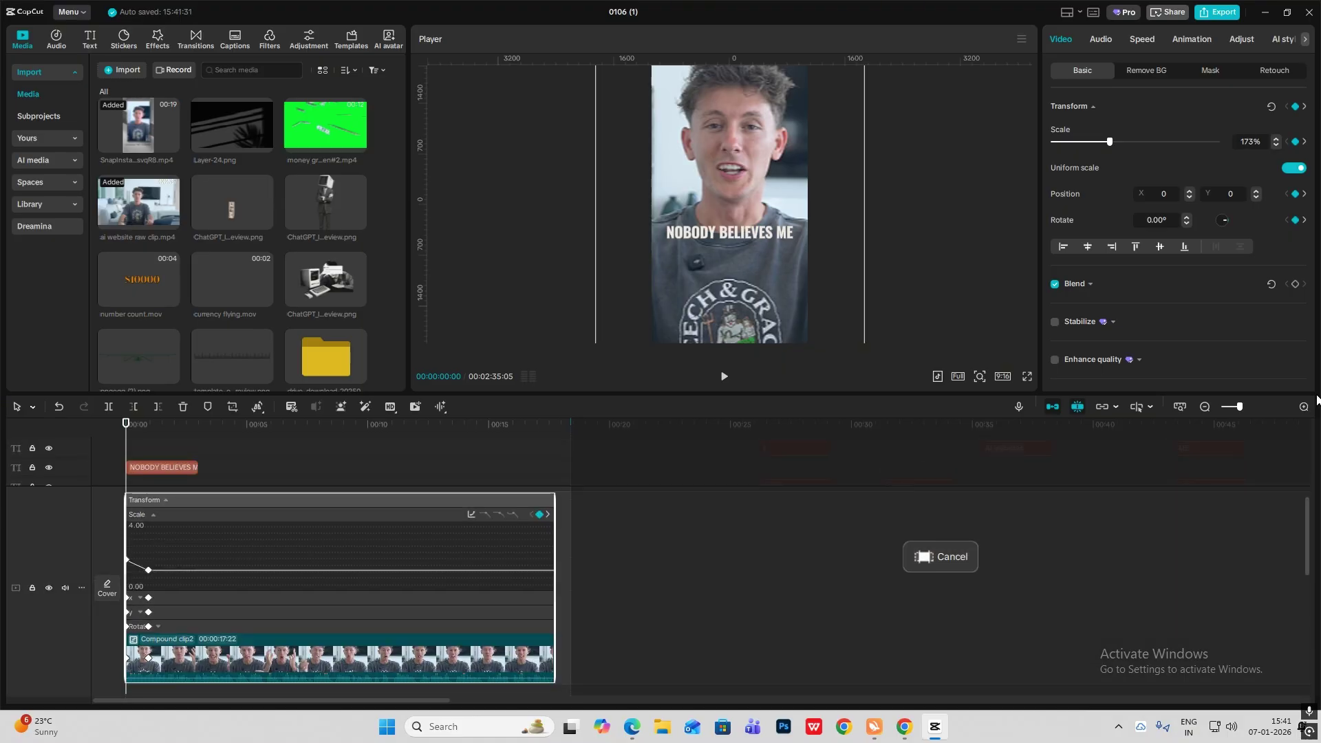
pyautogui.click(1304, 407)
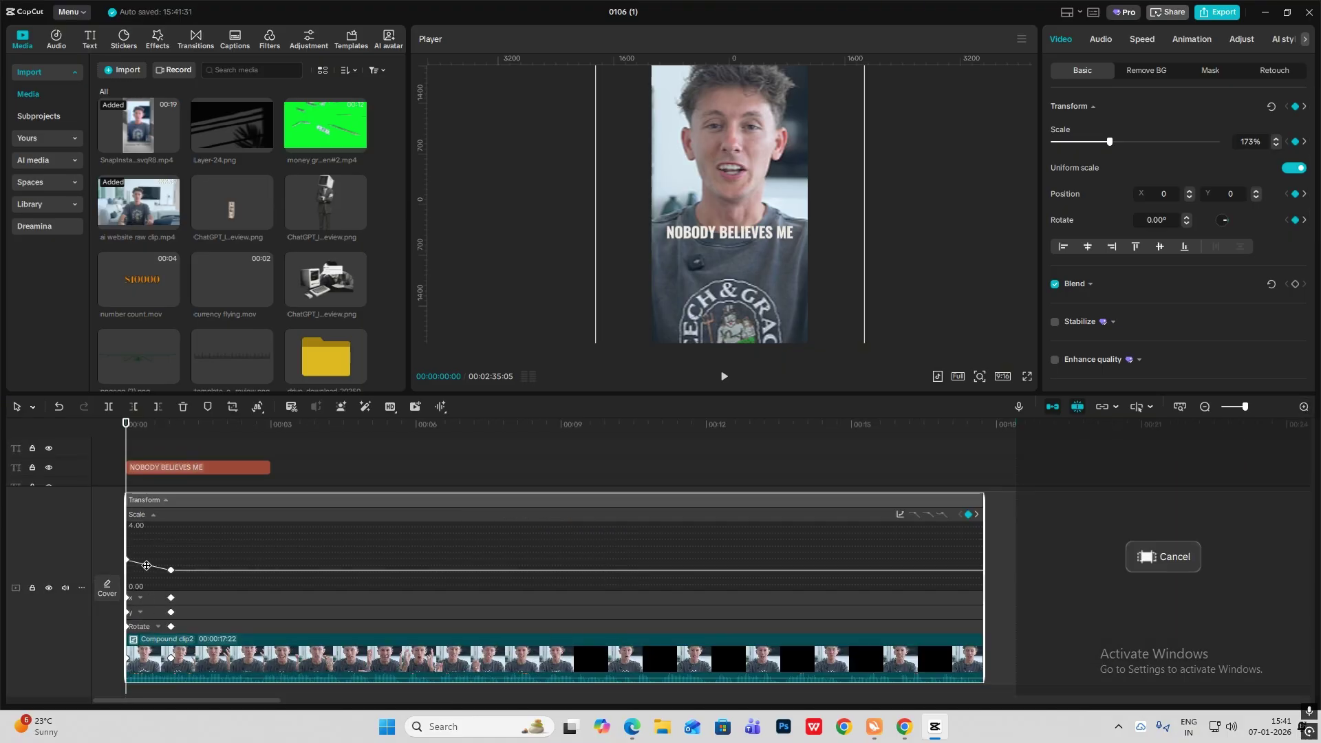
pyautogui.click(900, 516)
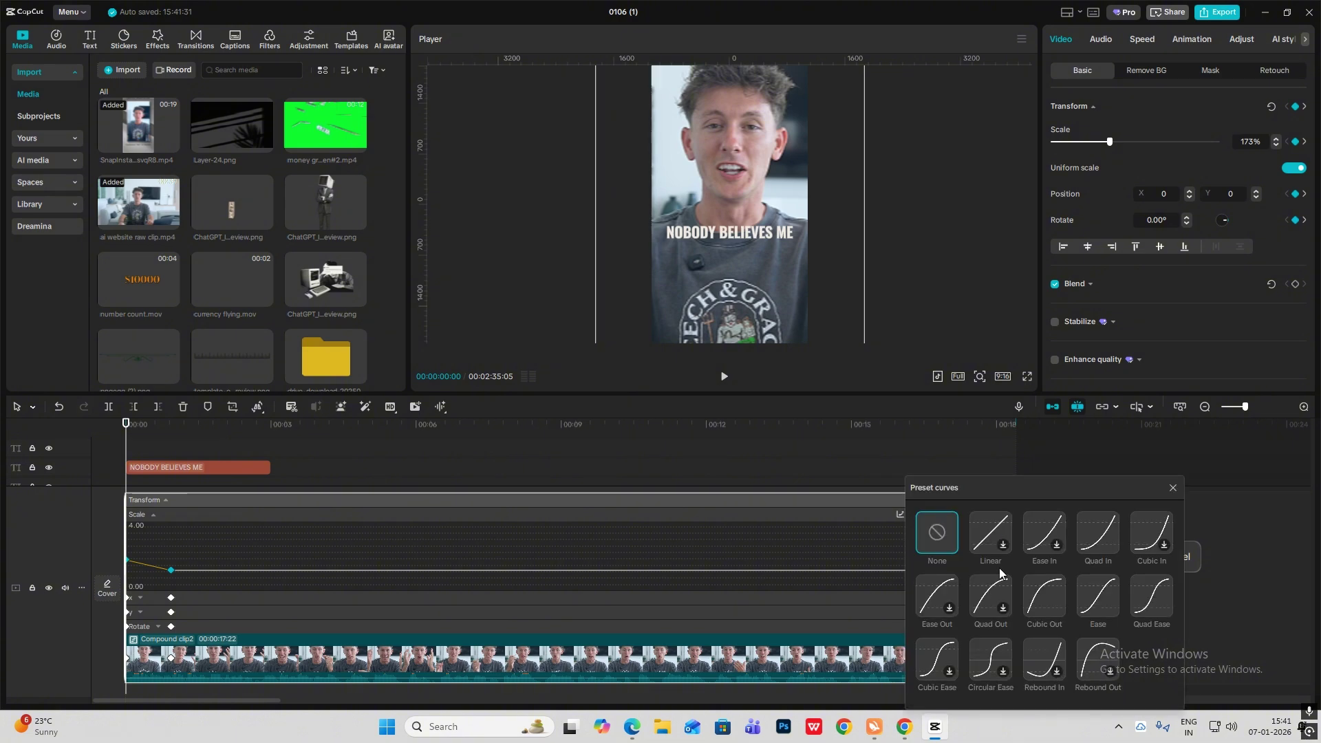
pyautogui.click(1043, 604)
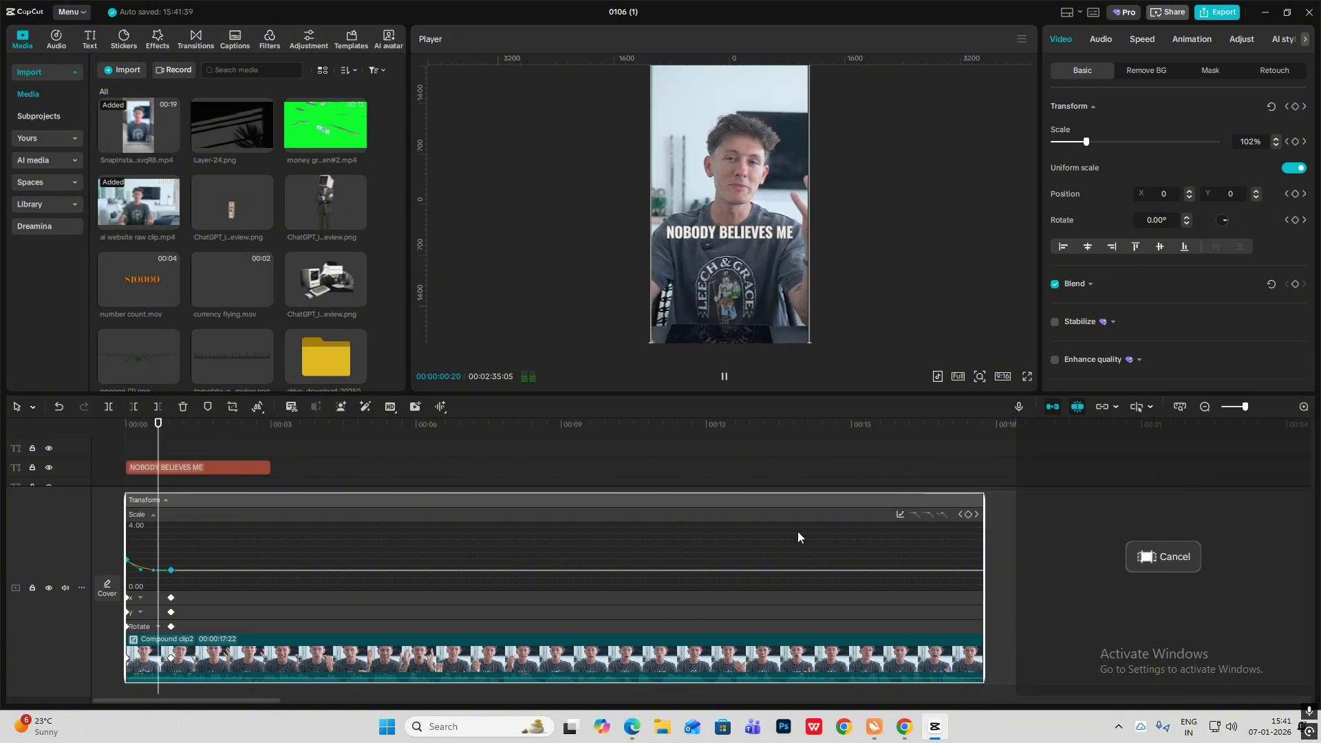
# Search the video effects for blur and place the Blur effect above the title at the timeline start
pyautogui.click(157, 40)
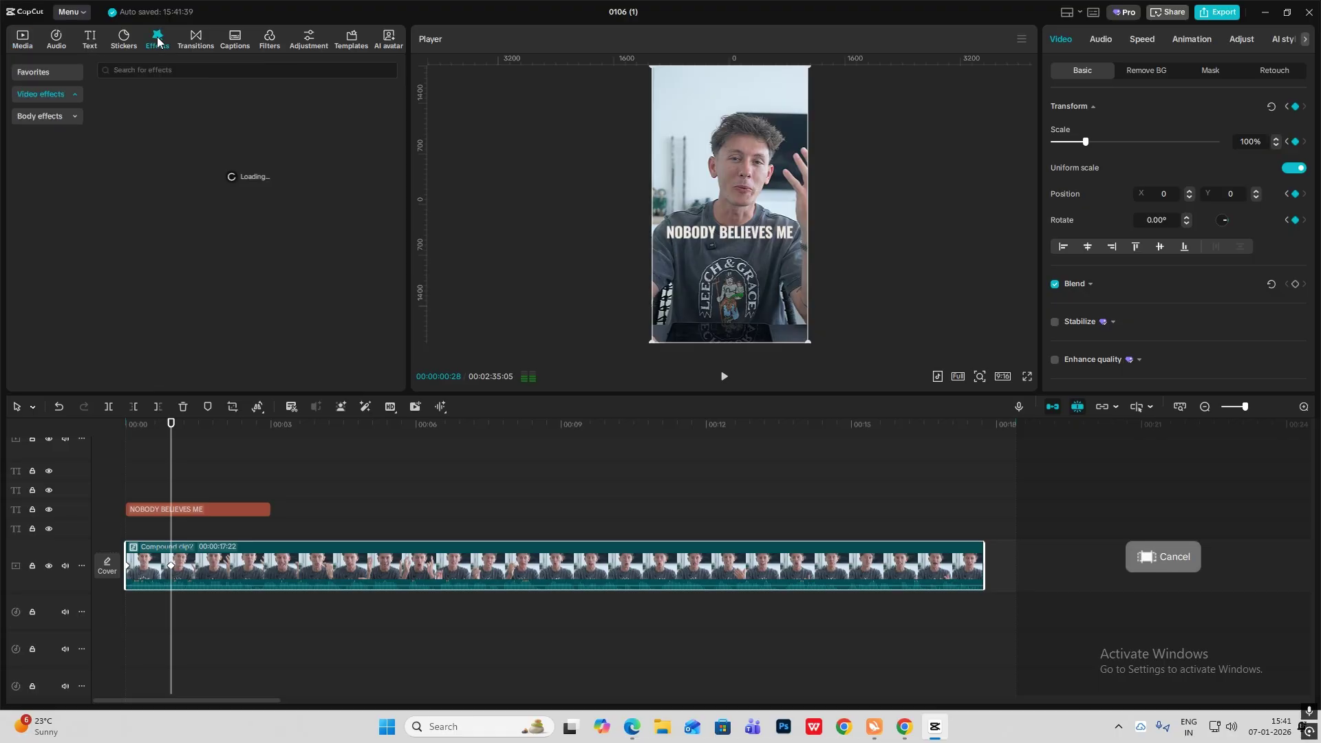
pyautogui.click(210, 68)
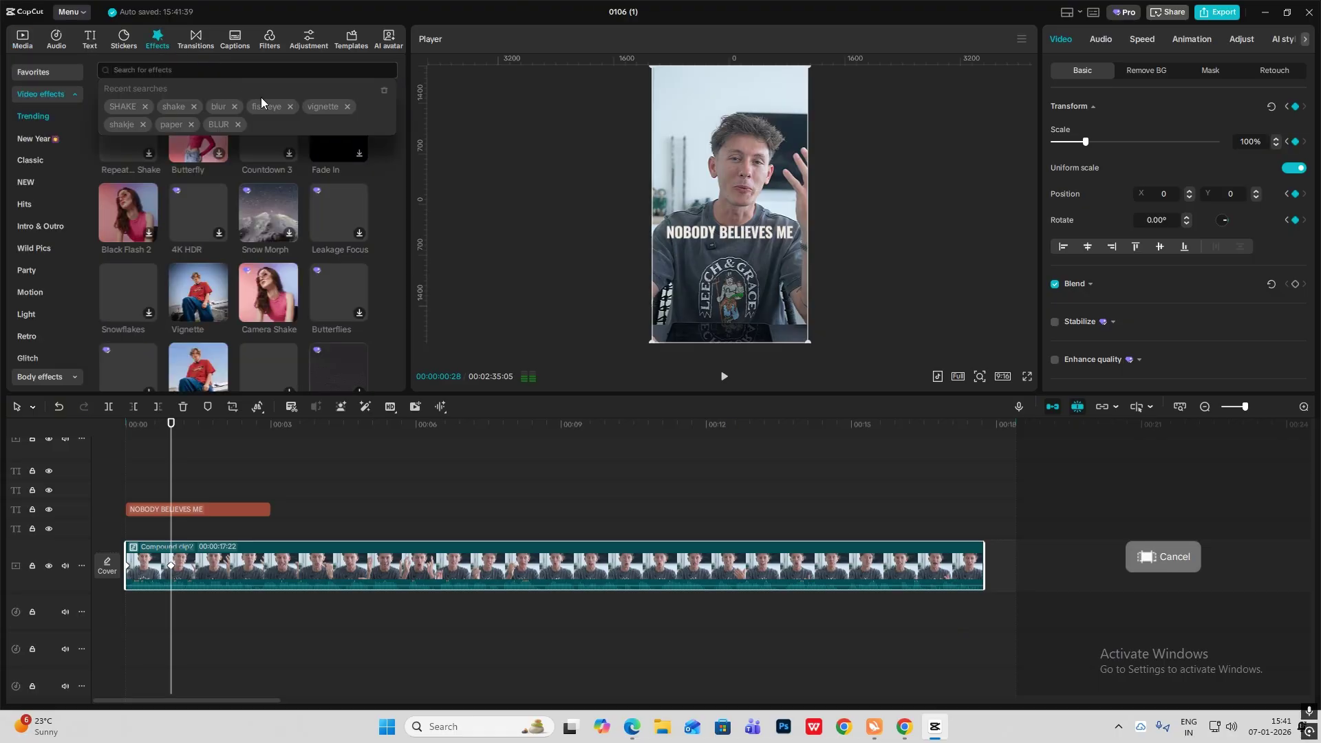
pyautogui.click(218, 107)
pyautogui.moveTo(198, 313); pyautogui.dragTo(137, 488)
# Add keyframes to the Blur effect at 00:00:00:00 and 00:00:00:28, aligned with the compound clip's zoom keyframes
pyautogui.click(138, 462)
pyautogui.click(162, 488)
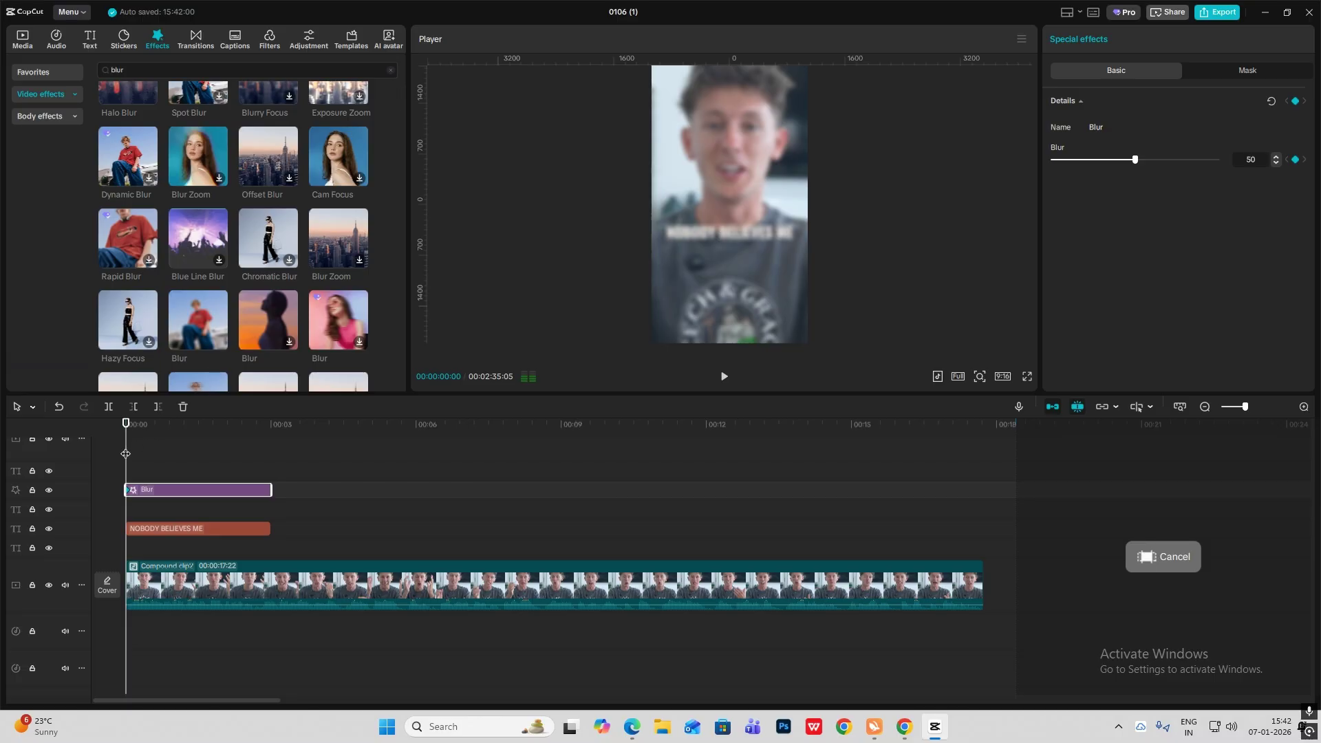
pyautogui.click(165, 561)
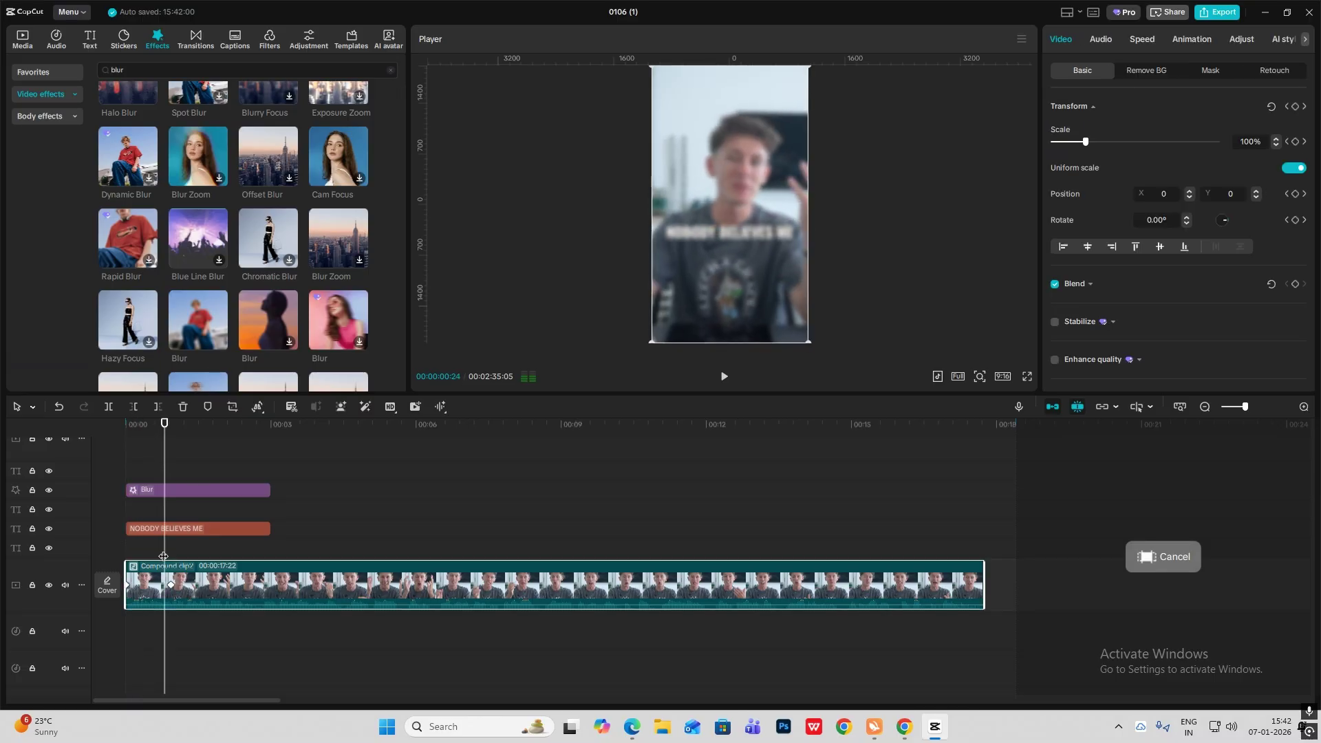
pyautogui.click(196, 491)
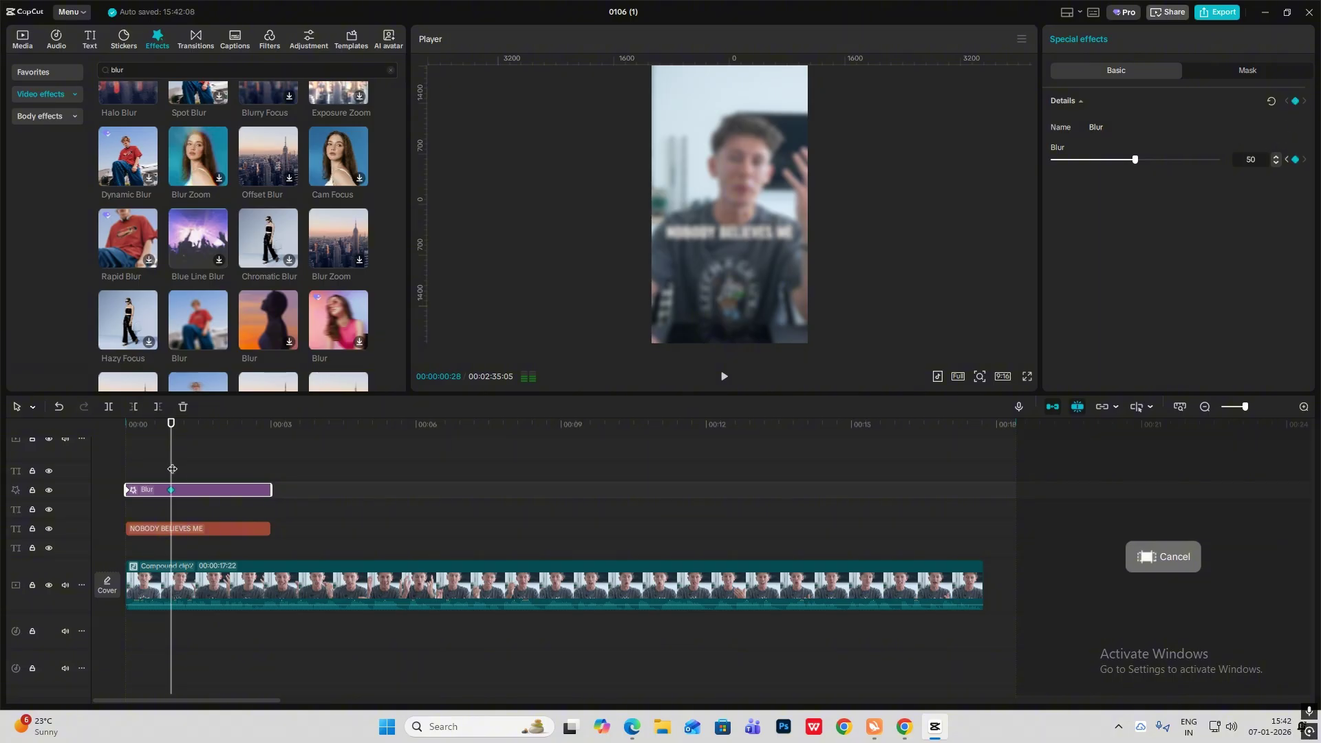
# Set the Blur effect's blur to 0 at the 00:00:00:28 keyframe and apply the Cubic Out preset curve to the blur animation
pyautogui.moveTo(1092, 160); pyautogui.dragTo(609, 175)
pyautogui.hotkey('alt', 'k')
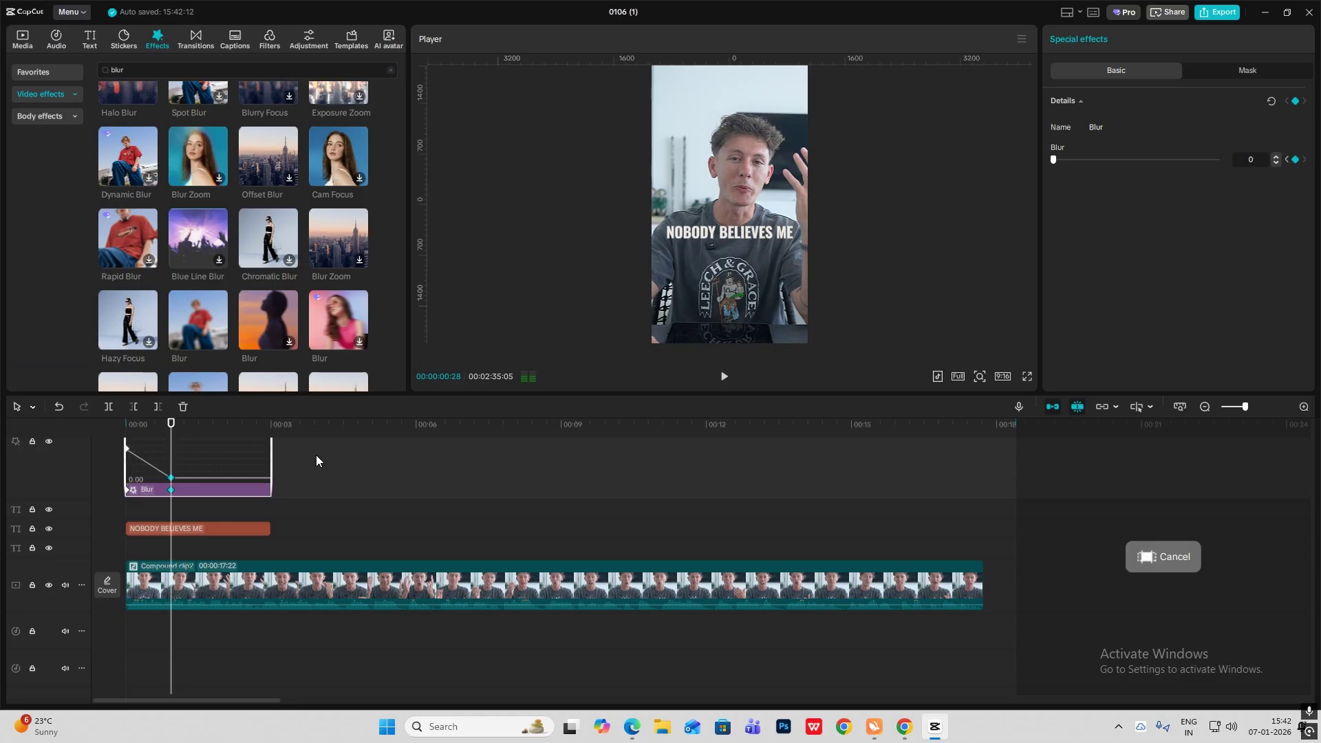
pyautogui.click(188, 457)
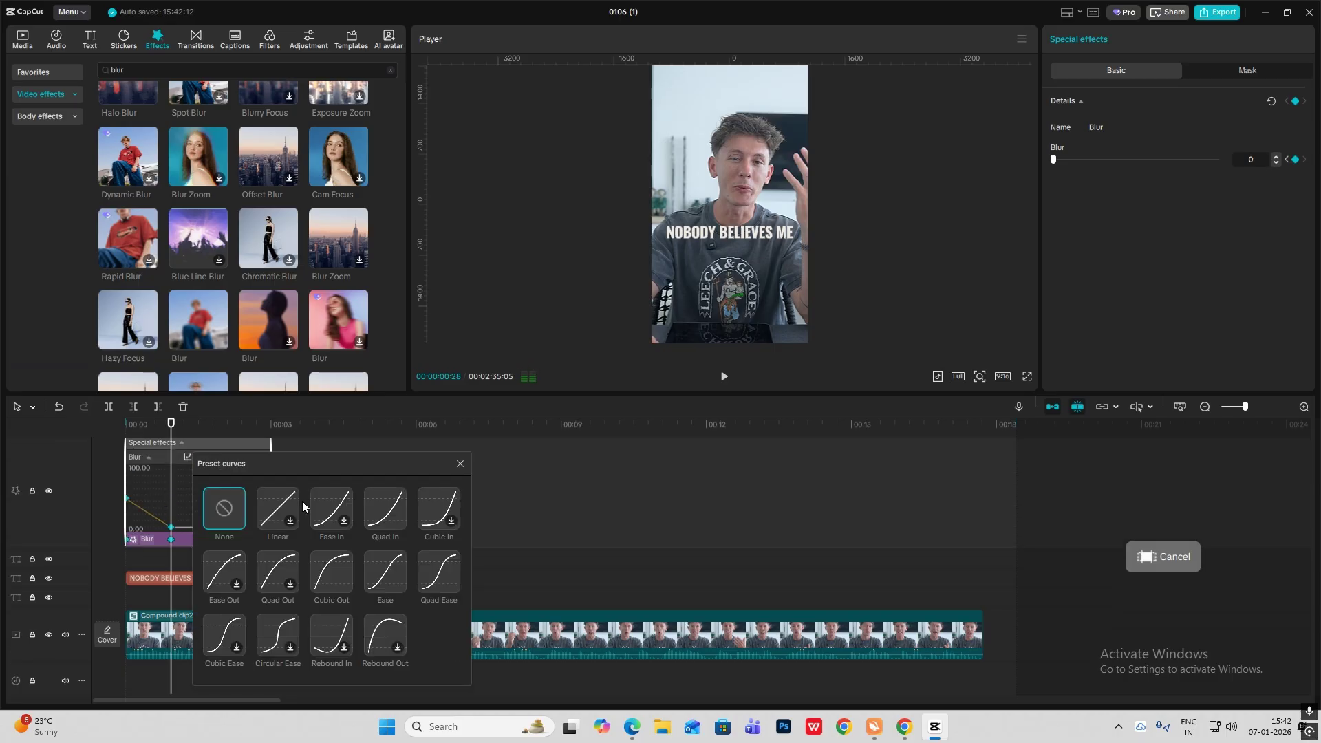
pyautogui.click(331, 571)
pyautogui.click(460, 464)
pyautogui.hotkey('alt', 'k')
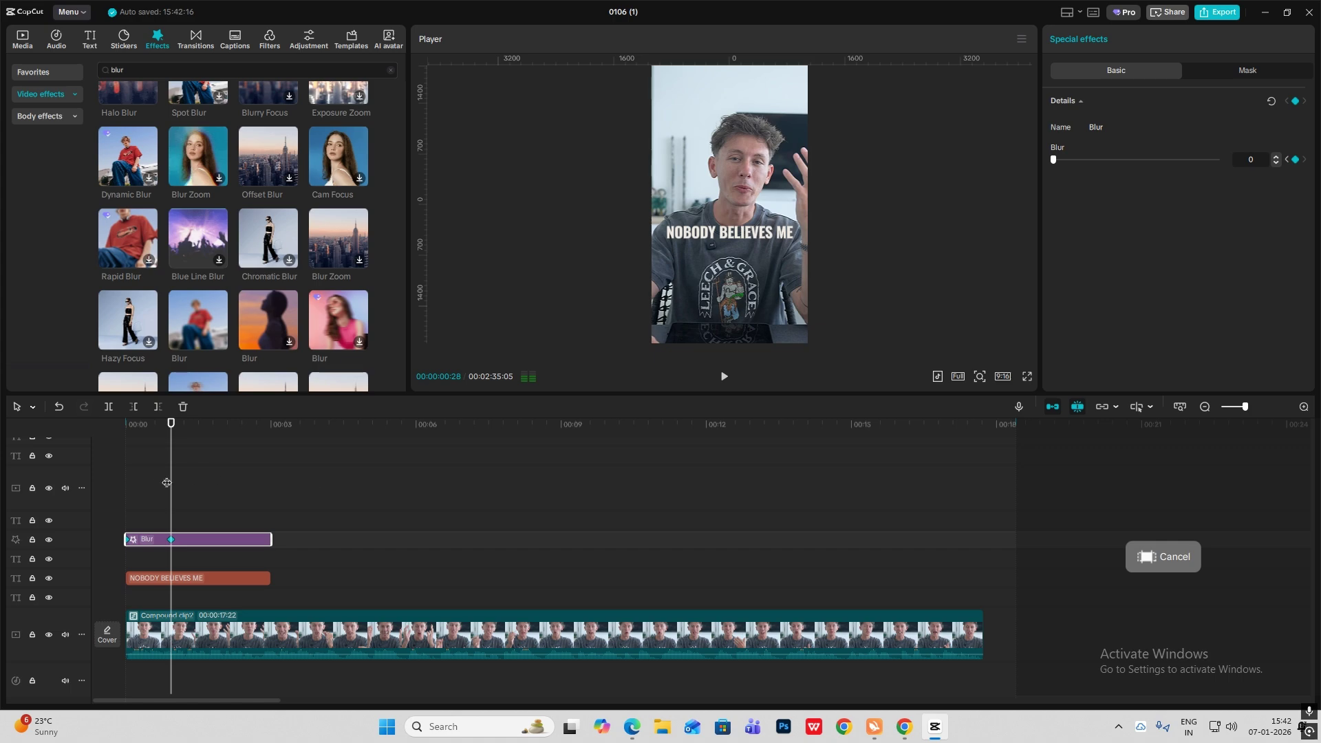
# Play back the opening blur and examine the one-word captions in the reference compound clip around 00:00:54
pyautogui.moveTo(168, 482); pyautogui.dragTo(1, 513)
pyautogui.press('space')
pyautogui.scroll(-3, 246, 463)
pyautogui.click(784, 432)
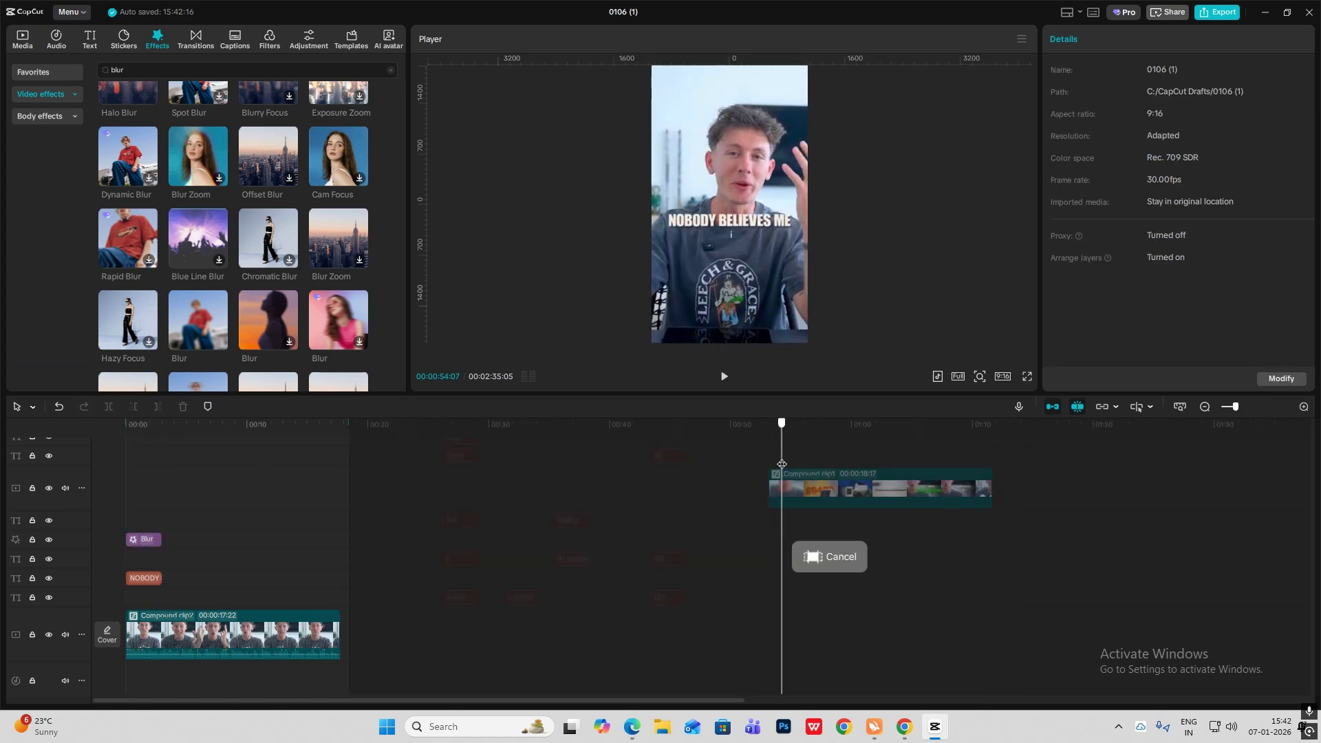
pyautogui.scroll(2, 774, 448)
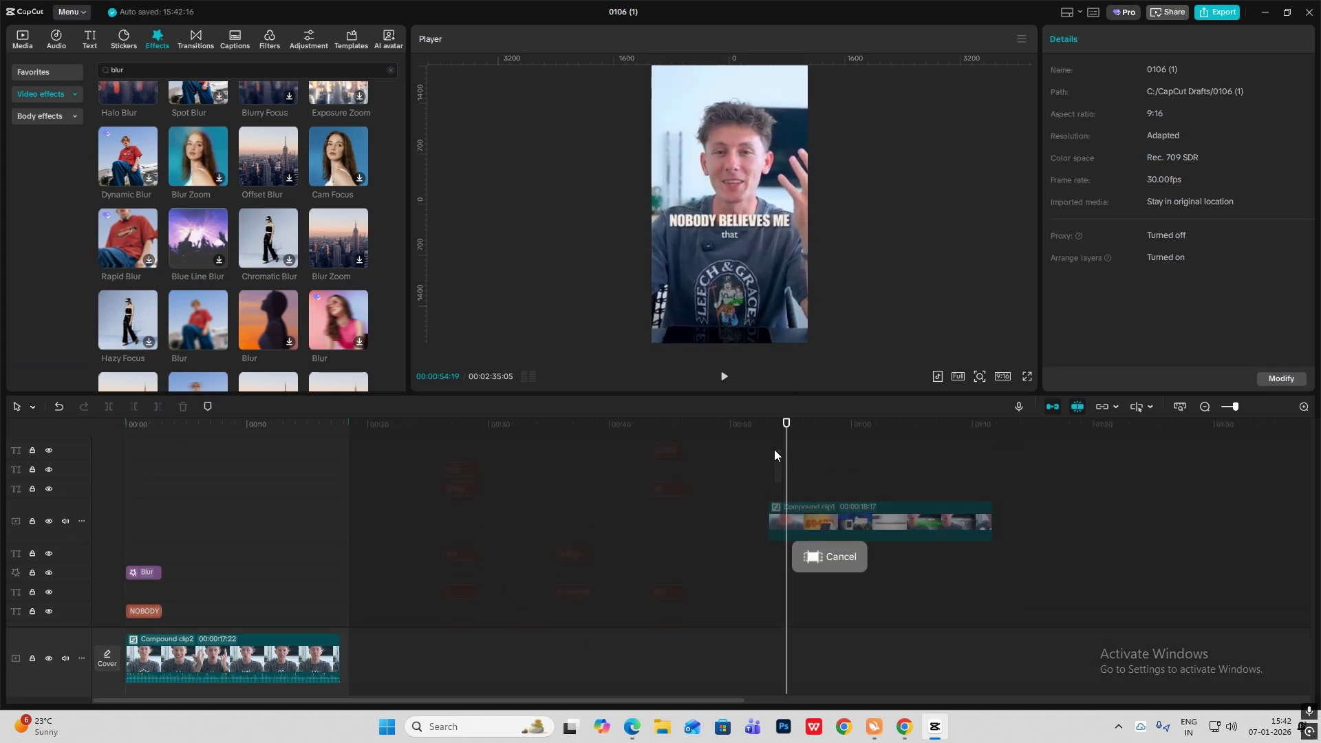
pyautogui.scroll(-2, 775, 474)
pyautogui.click(771, 455)
pyautogui.press('space')
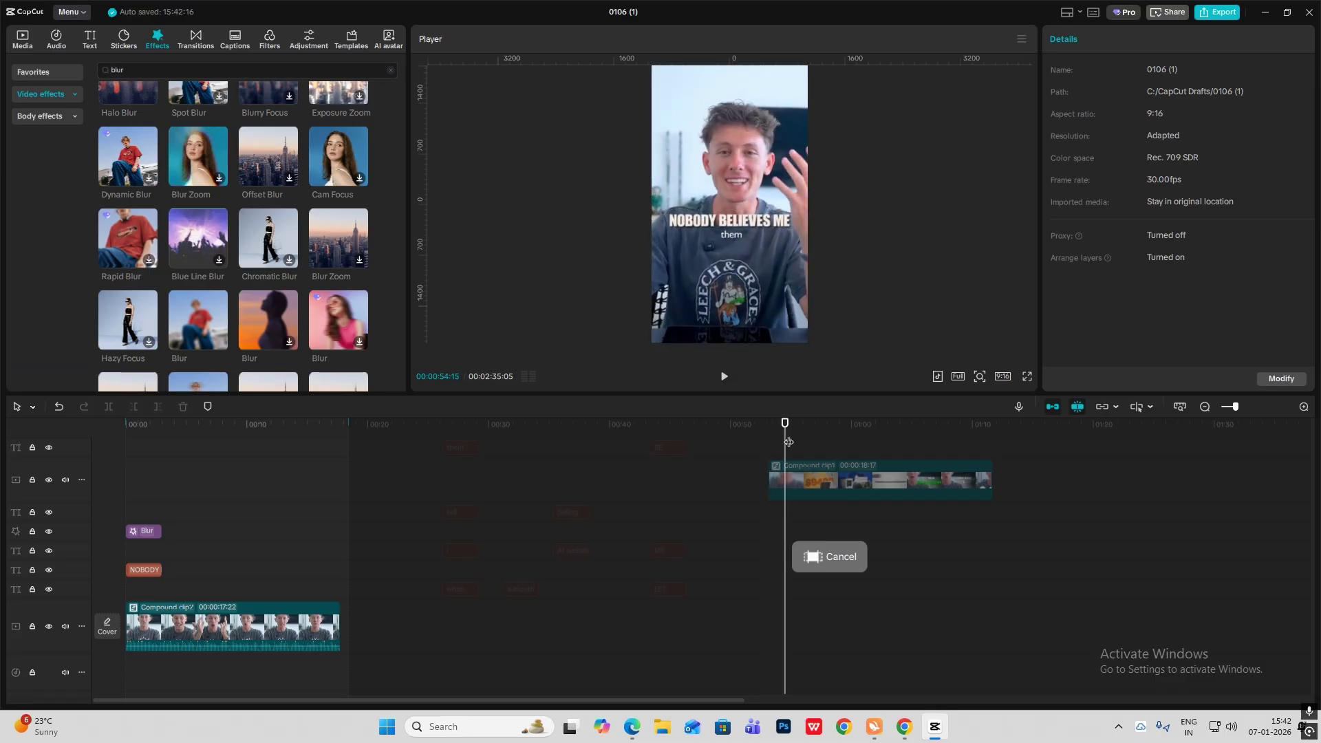
pyautogui.scroll(2, 339, 545)
# Cut the NOBODY BELIEVES ME title at 00:00:00:28 and delete the remainder
pyautogui.moveTo(478, 472); pyautogui.dragTo(187, 621)
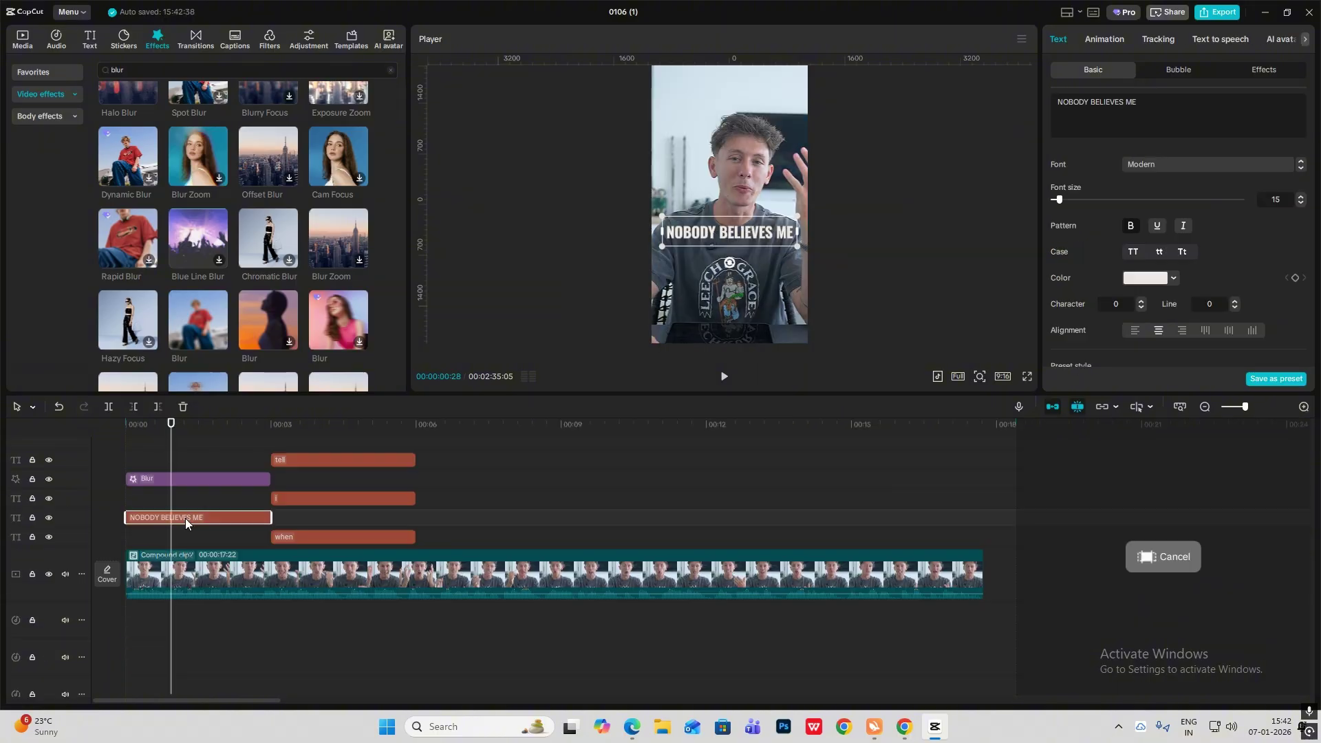
pyautogui.hotkey('ctrl', 'b')
pyautogui.press('Delete')
# Stagger the word captions "when", "i", "tell", "them" and "that" on separate tracks in spoken order from the end of the title
pyautogui.moveTo(287, 536); pyautogui.dragTo(188, 540)
pyautogui.press('space')
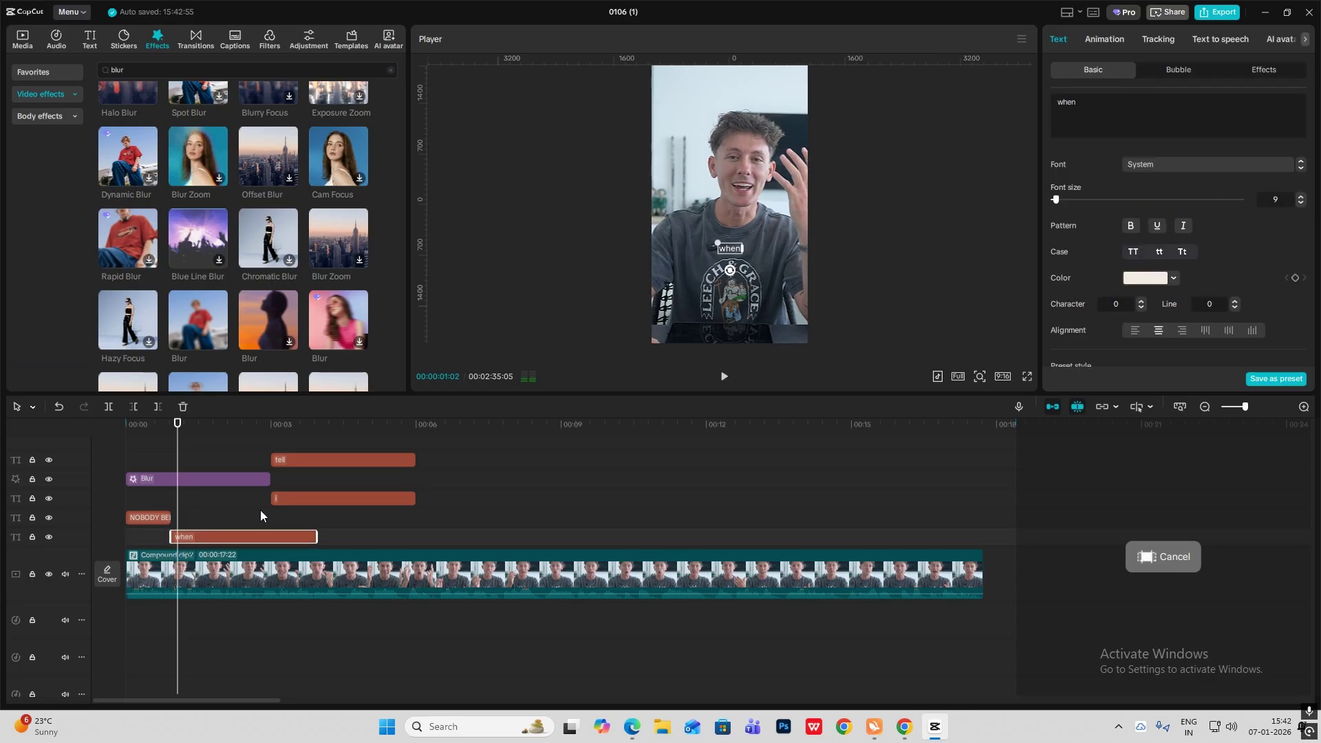
pyautogui.moveTo(288, 496); pyautogui.dragTo(196, 518)
pyautogui.moveTo(290, 457); pyautogui.dragTo(225, 542)
pyautogui.moveTo(288, 491); pyautogui.dragTo(251, 607)
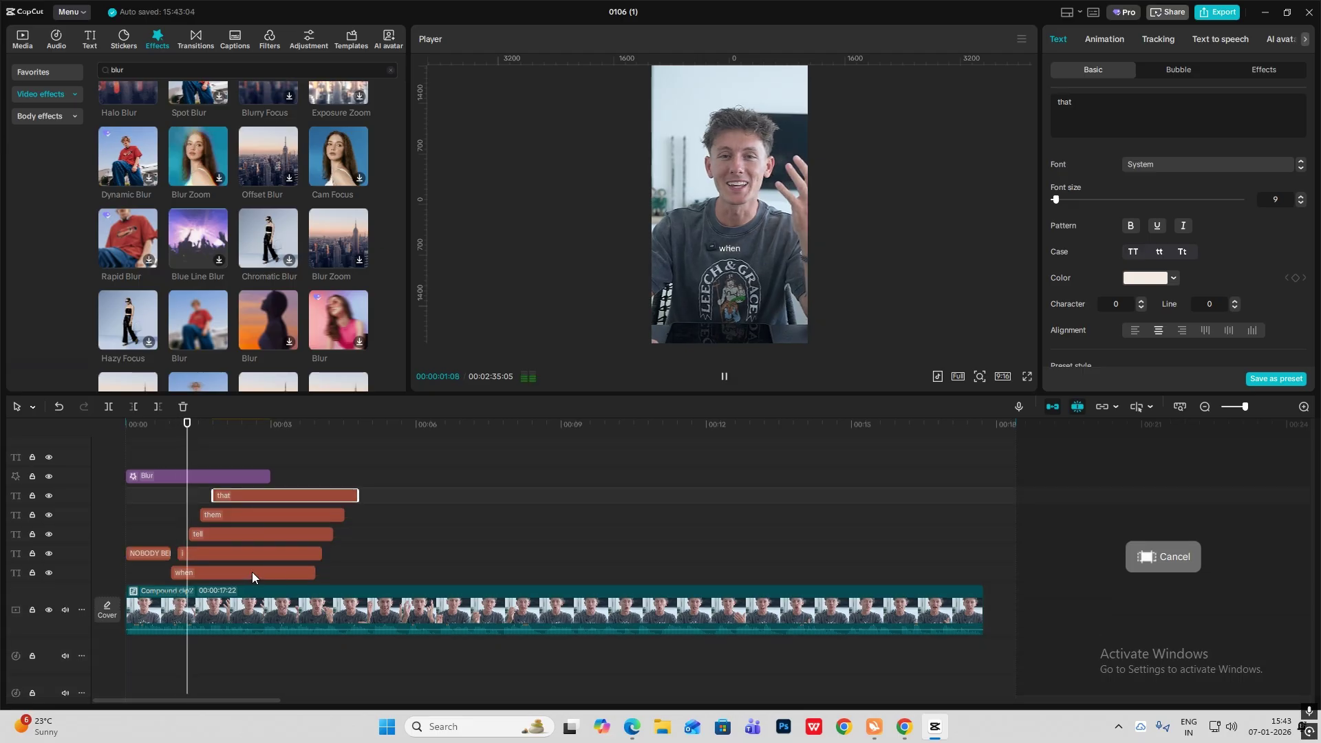
# Trim the "when" and "i" captions so that each ends where the next word begins
pyautogui.click(171, 514)
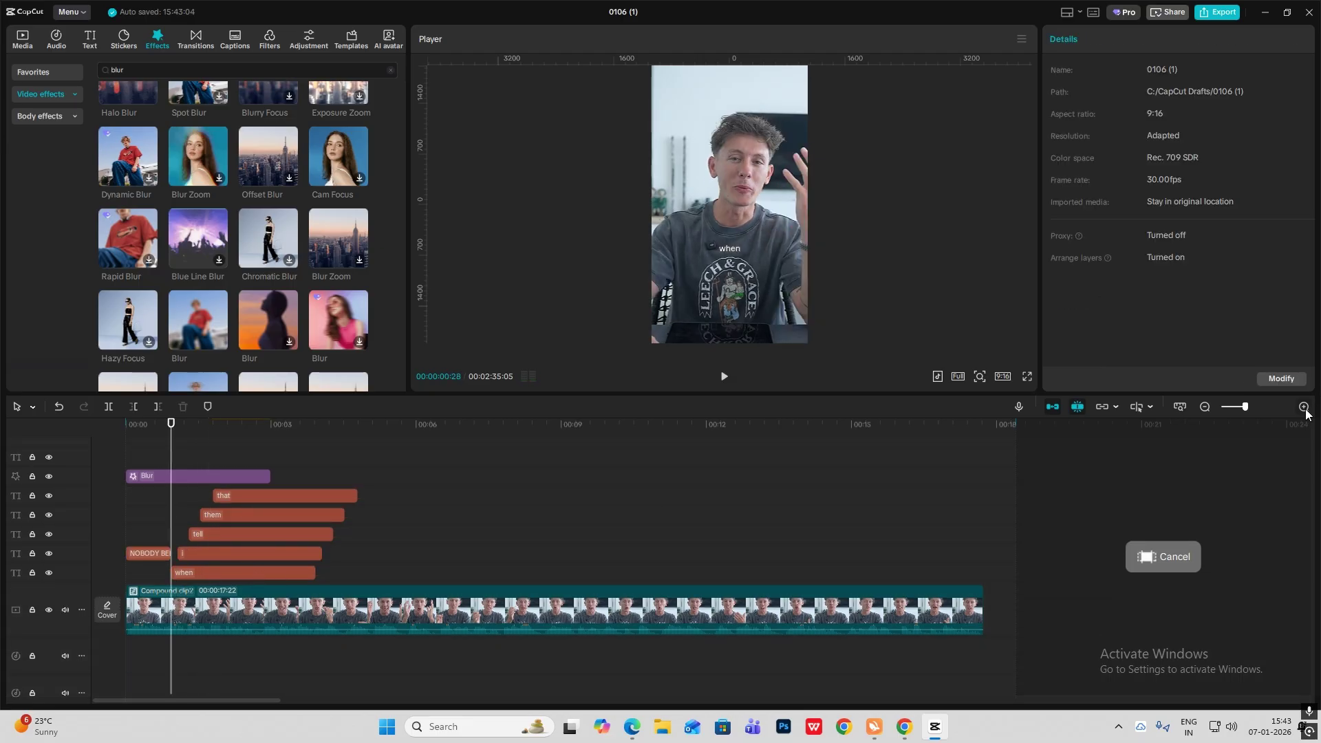
pyautogui.click(1303, 407)
pyautogui.moveTo(308, 517); pyautogui.dragTo(278, 496)
pyautogui.click(198, 522)
pyautogui.click(221, 571)
pyautogui.press('w')
pyautogui.click(220, 553)
pyautogui.press('w')
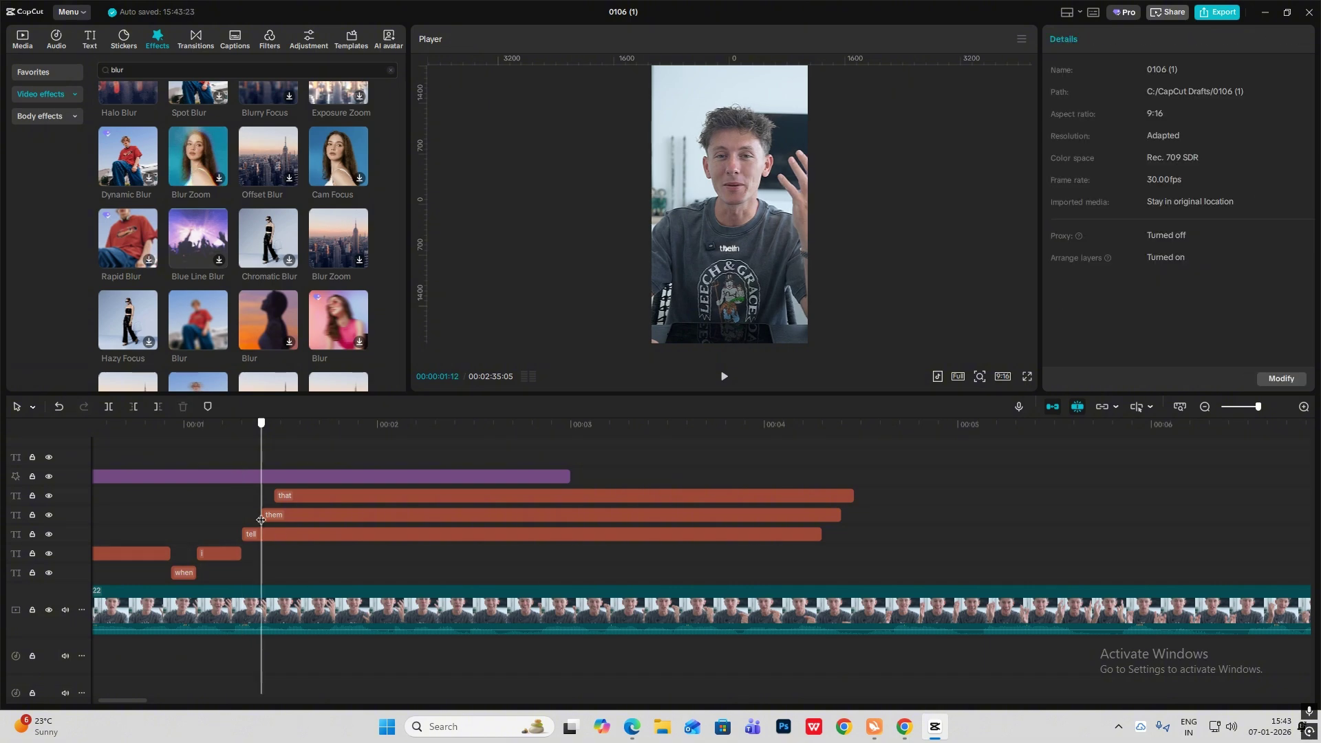
# Trim the "tell" and "them" captions to the start of the following word, and shorten the "that" caption to its spoken length
pyautogui.click(261, 534)
pyautogui.press('w')
pyautogui.click(274, 516)
pyautogui.press('w')
pyautogui.click(305, 496)
pyautogui.press('w')
# Play back the captions from 00:00:00:28 and set the font size of all five word captions to 10
pyautogui.click(170, 519)
pyautogui.press('space')
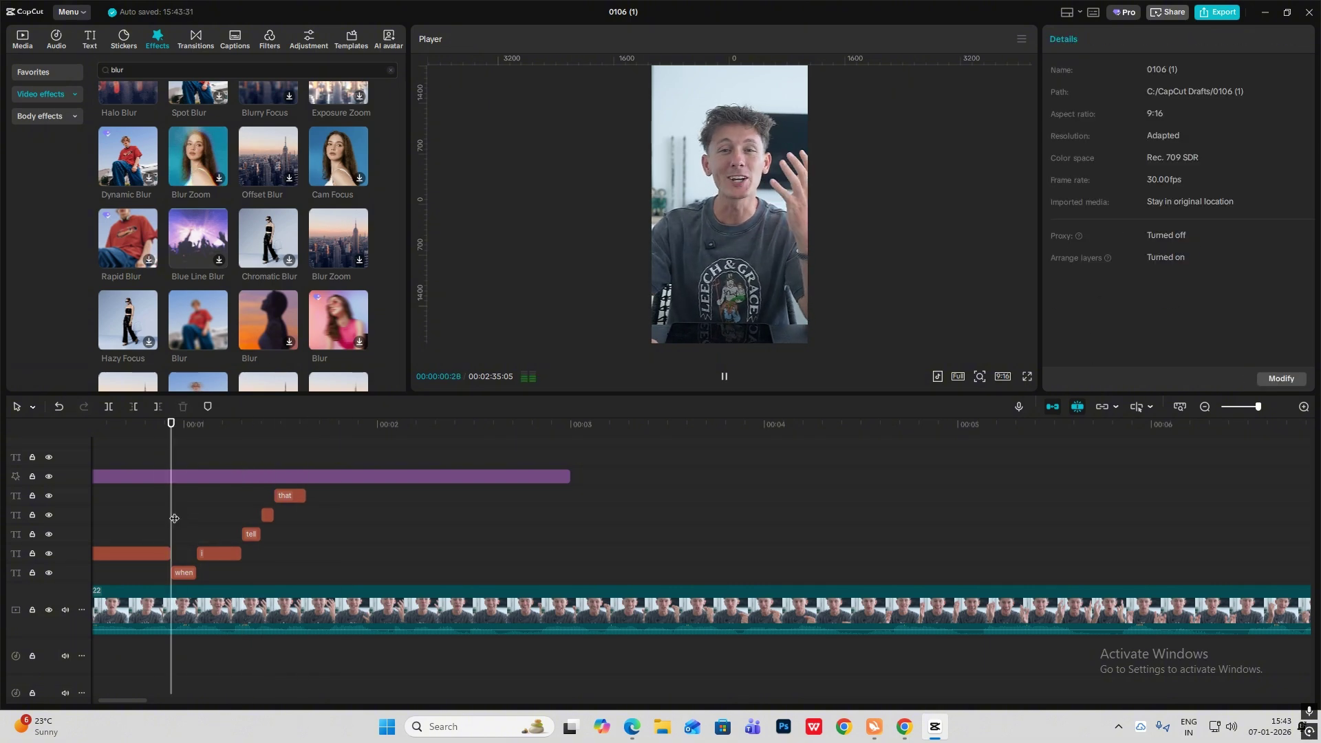
pyautogui.hscroll(-1, 130, 518)
pyautogui.click(317, 513)
pyautogui.press('space')
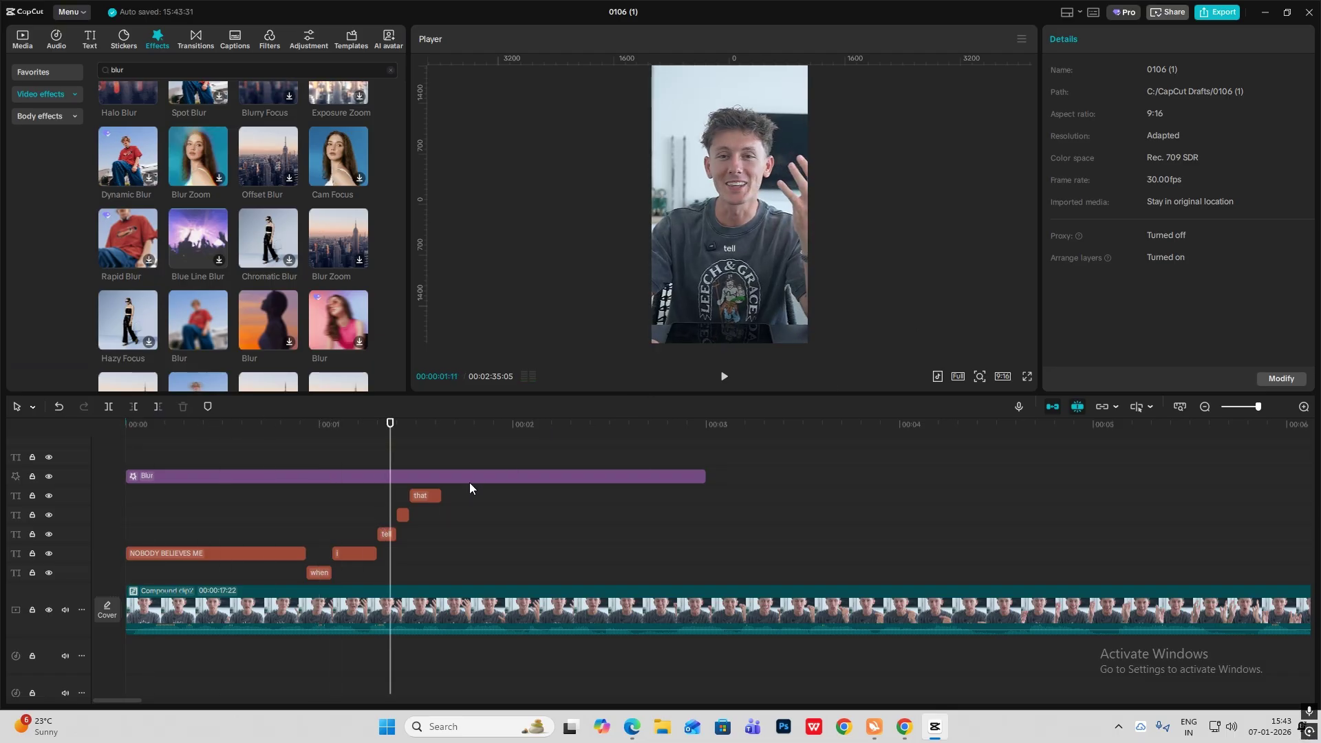
pyautogui.moveTo(453, 498); pyautogui.dragTo(324, 575)
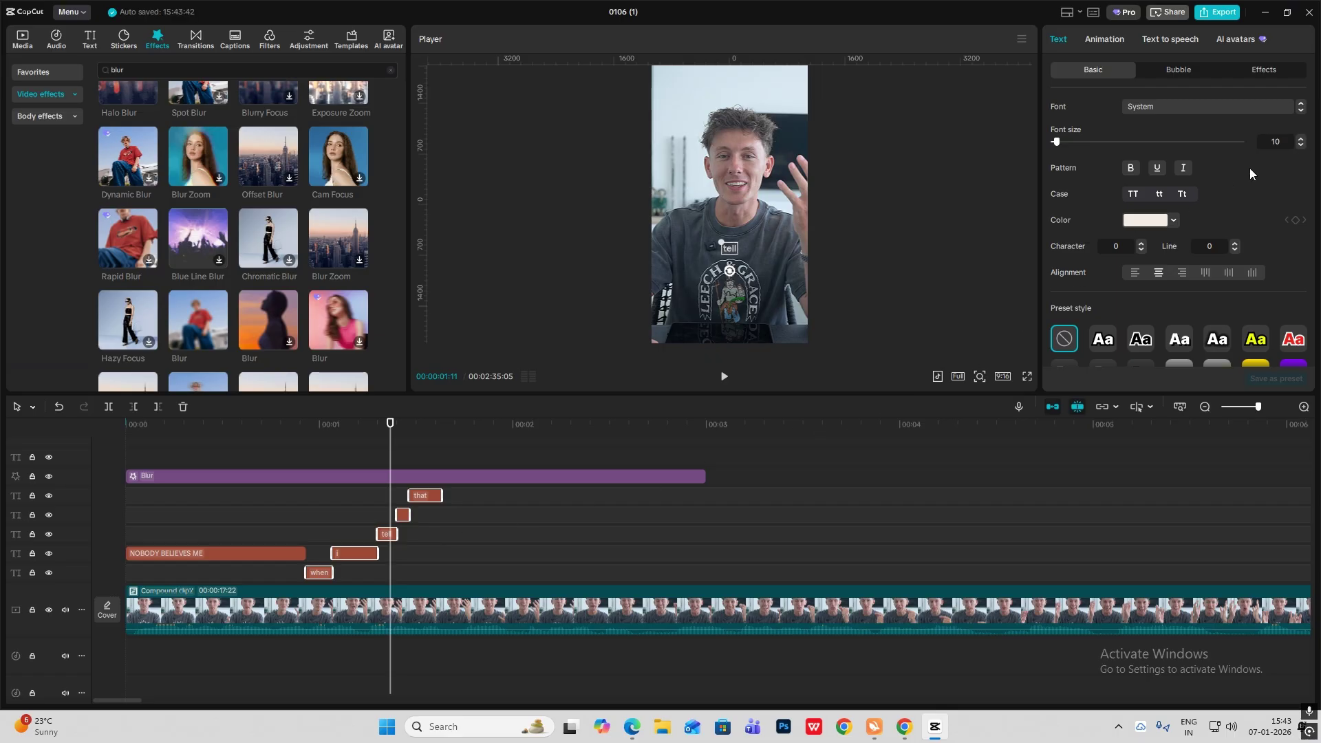
# Review the timed captions and check the text settings of the "i" caption and the NOBODY BELIEVES ME title
pyautogui.click(319, 511)
pyautogui.moveTo(319, 510); pyautogui.dragTo(390, 534)
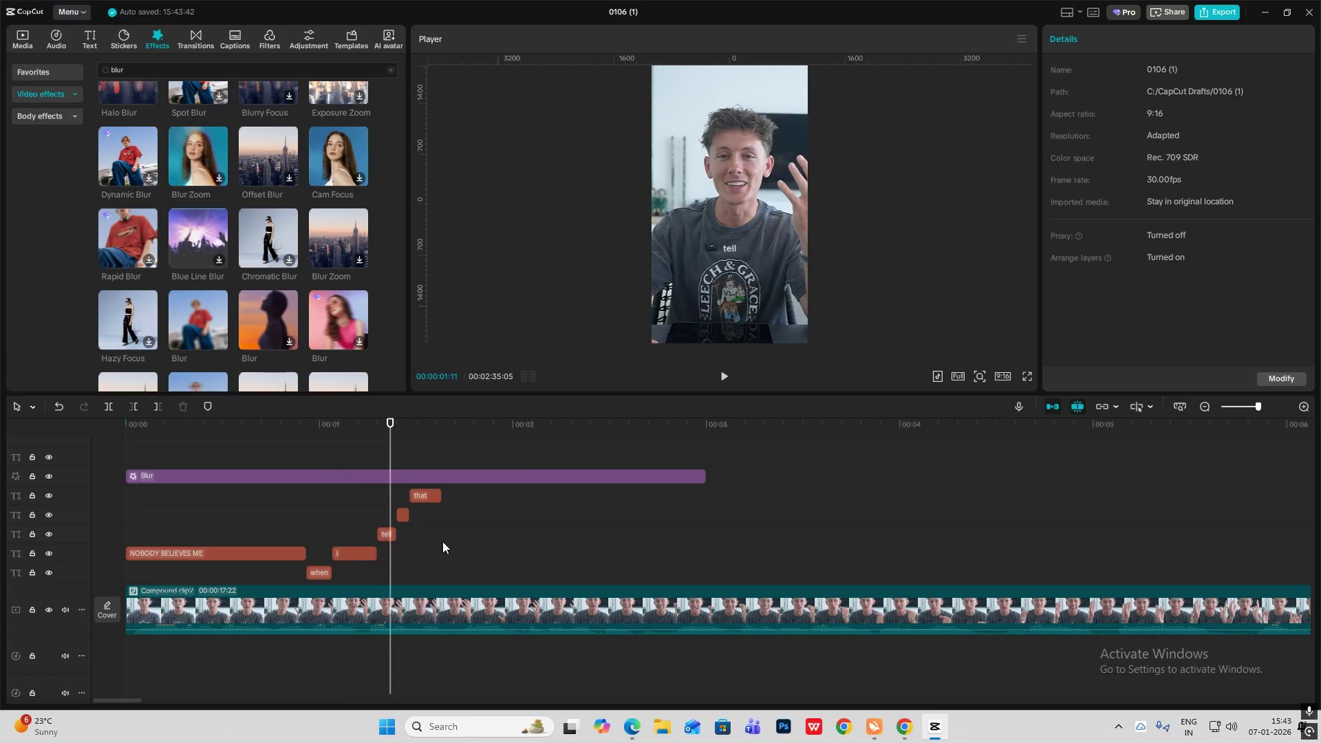
pyautogui.click(353, 554)
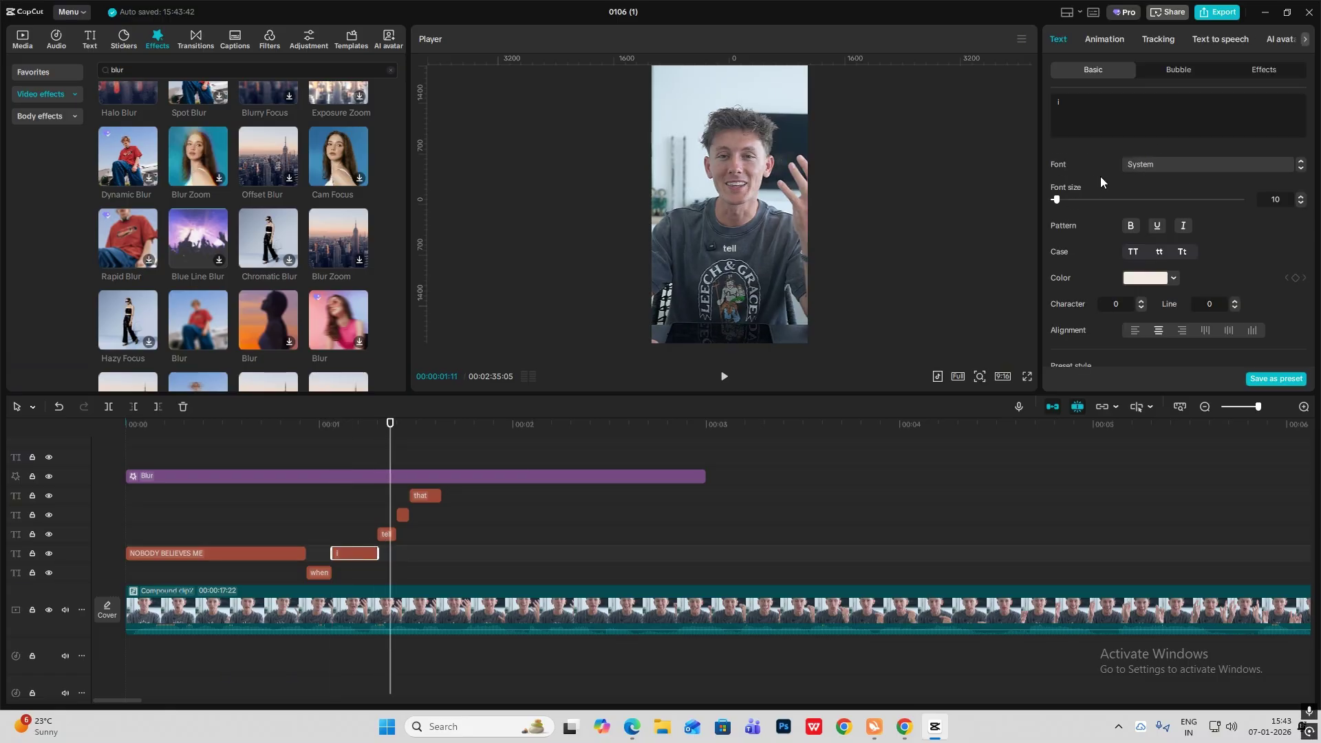
pyautogui.click(215, 554)
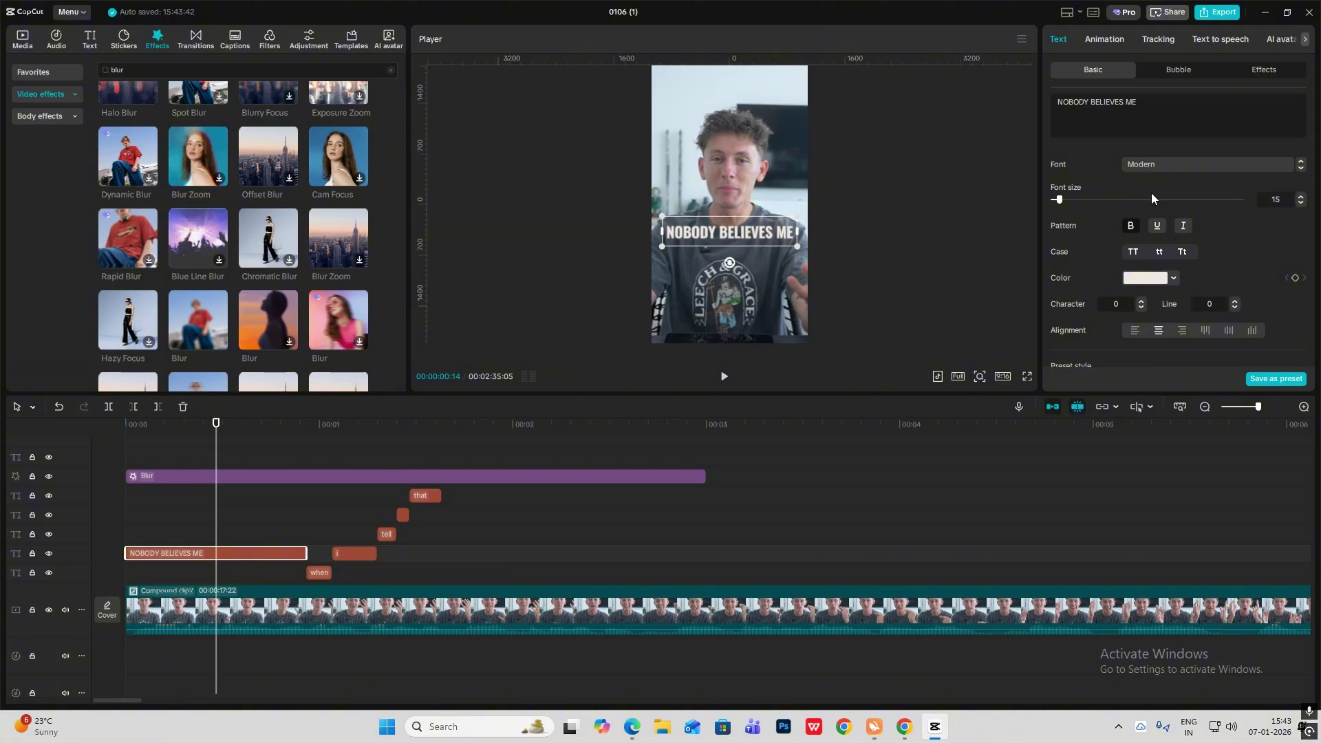
pyautogui.click(311, 514)
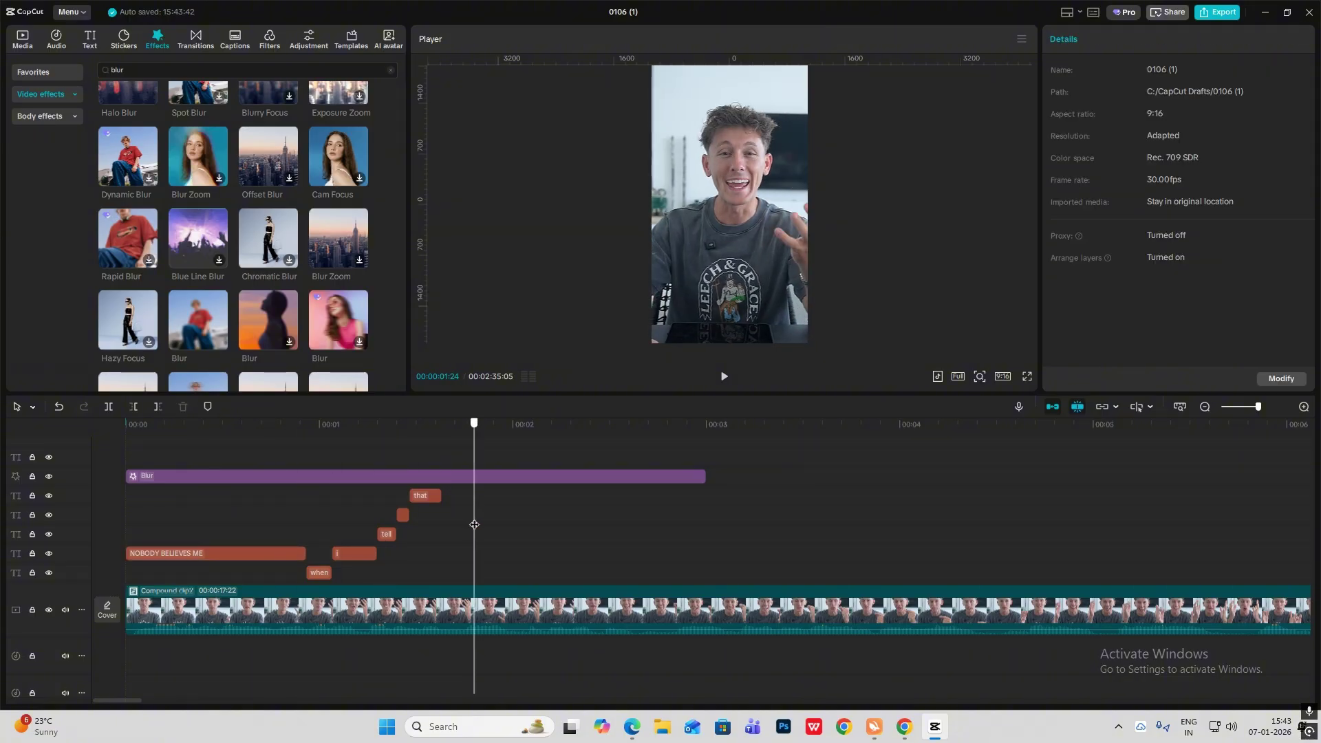
pyautogui.press('space')
# Add a default text clip at 00:00:03:00 and replace its content with a solid square symbol (■)
pyautogui.click(1210, 410)
pyautogui.click(1211, 410)
pyautogui.click(1210, 410)
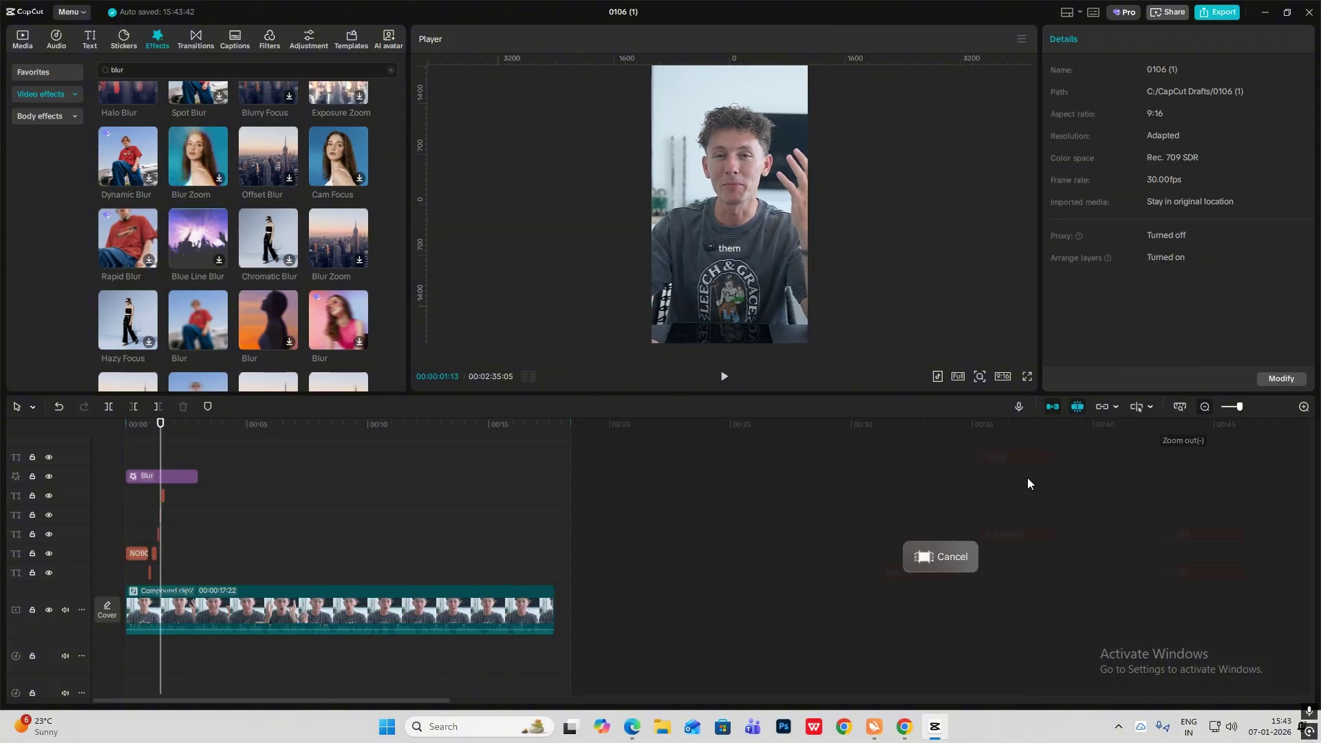
pyautogui.scroll(-2, 459, 486)
pyautogui.moveTo(898, 505); pyautogui.dragTo(457, 486)
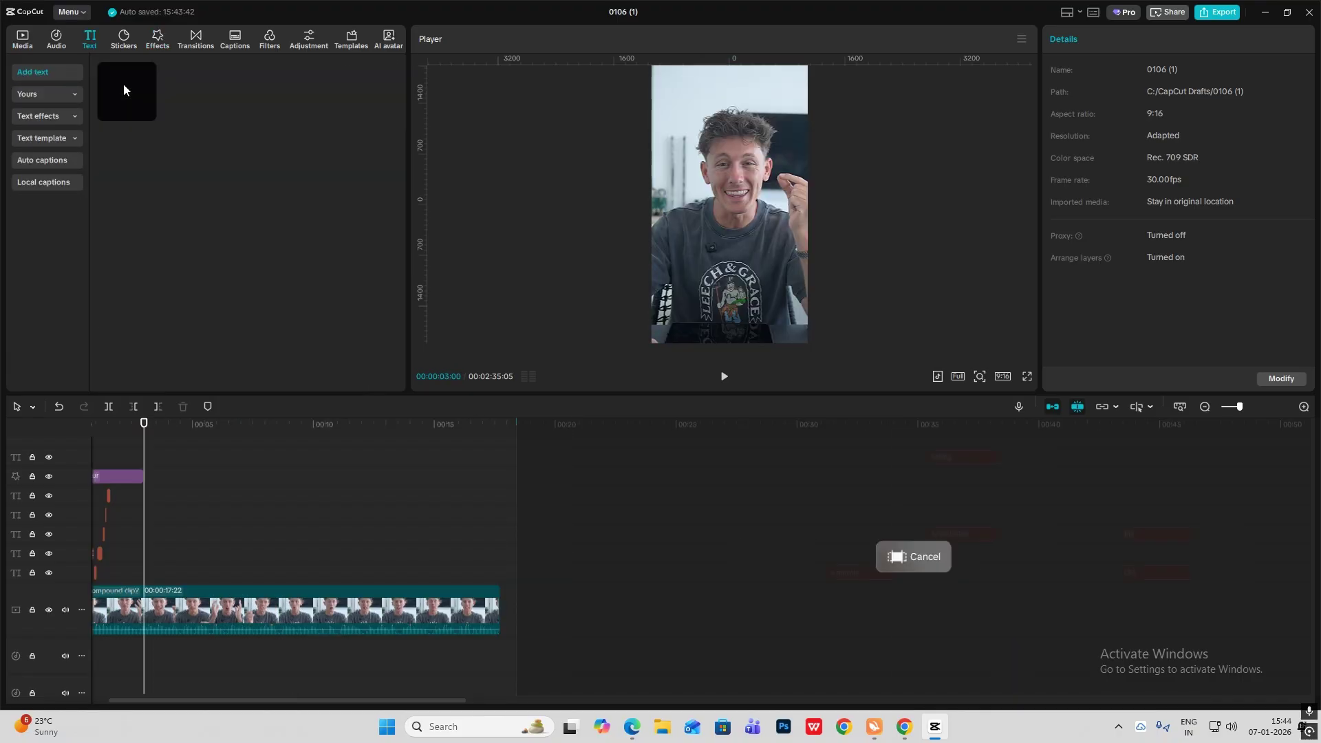
pyautogui.moveTo(123, 89); pyautogui.dragTo(186, 579)
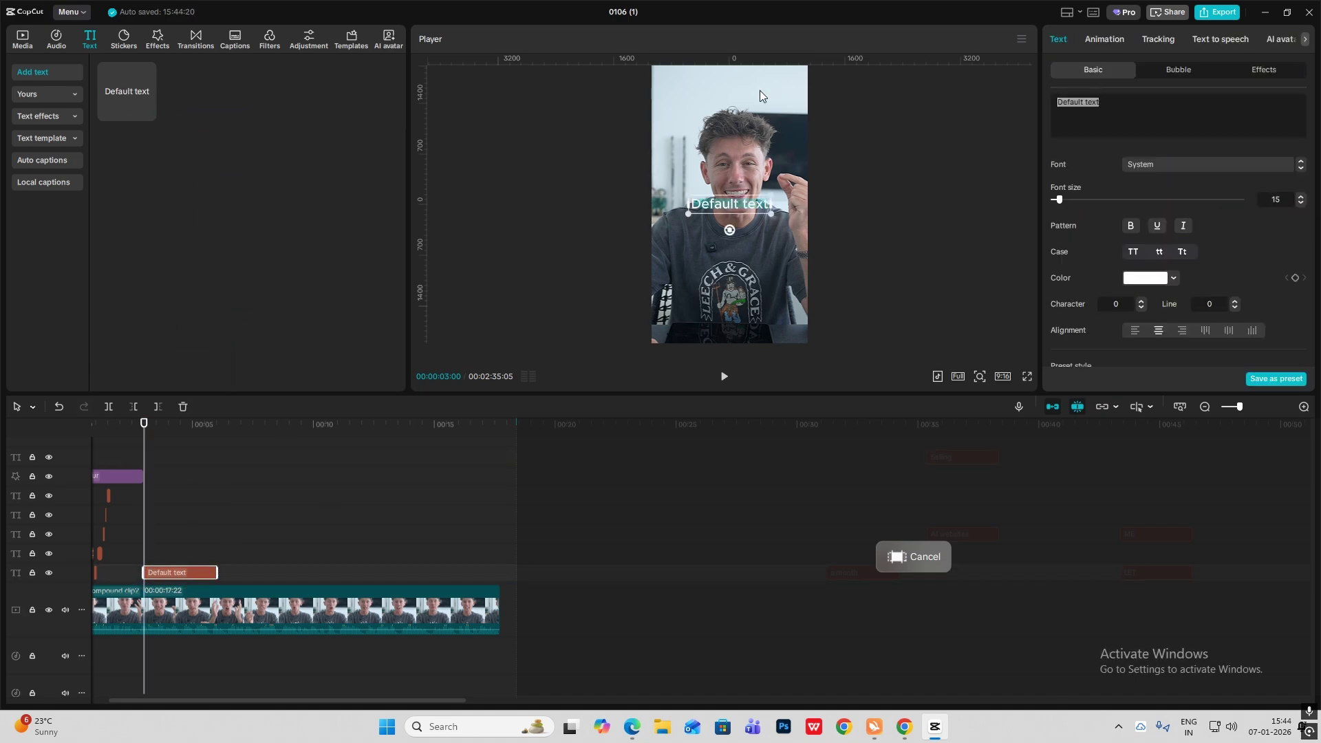
pyautogui.press('super+period')
pyautogui.click(1210, 472)
pyautogui.click(1100, 542)
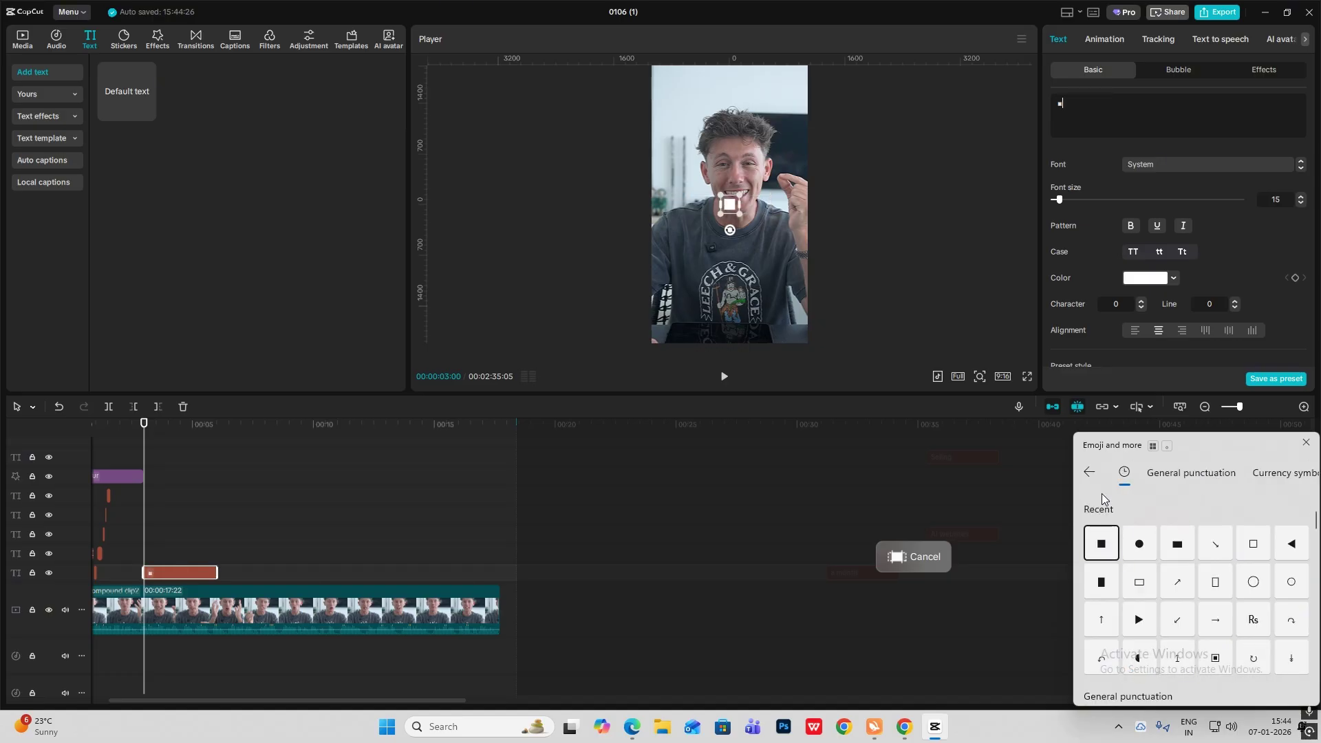
# Enlarge the square symbol to font size 201 and 205% scale so it covers the whole frame
pyautogui.moveTo(1058, 199); pyautogui.dragTo(1141, 214)
pyautogui.scroll(-3, 1141, 214)
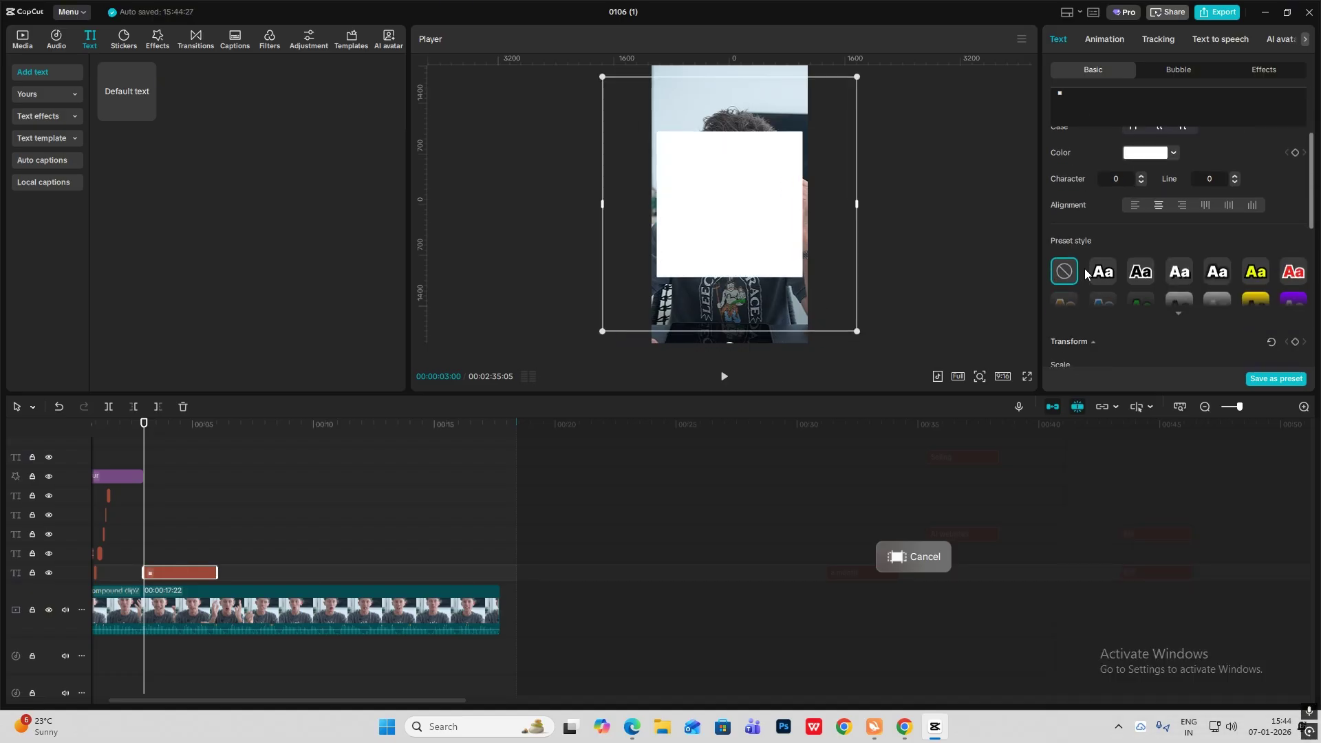
pyautogui.moveTo(1084, 332); pyautogui.dragTo(1120, 331)
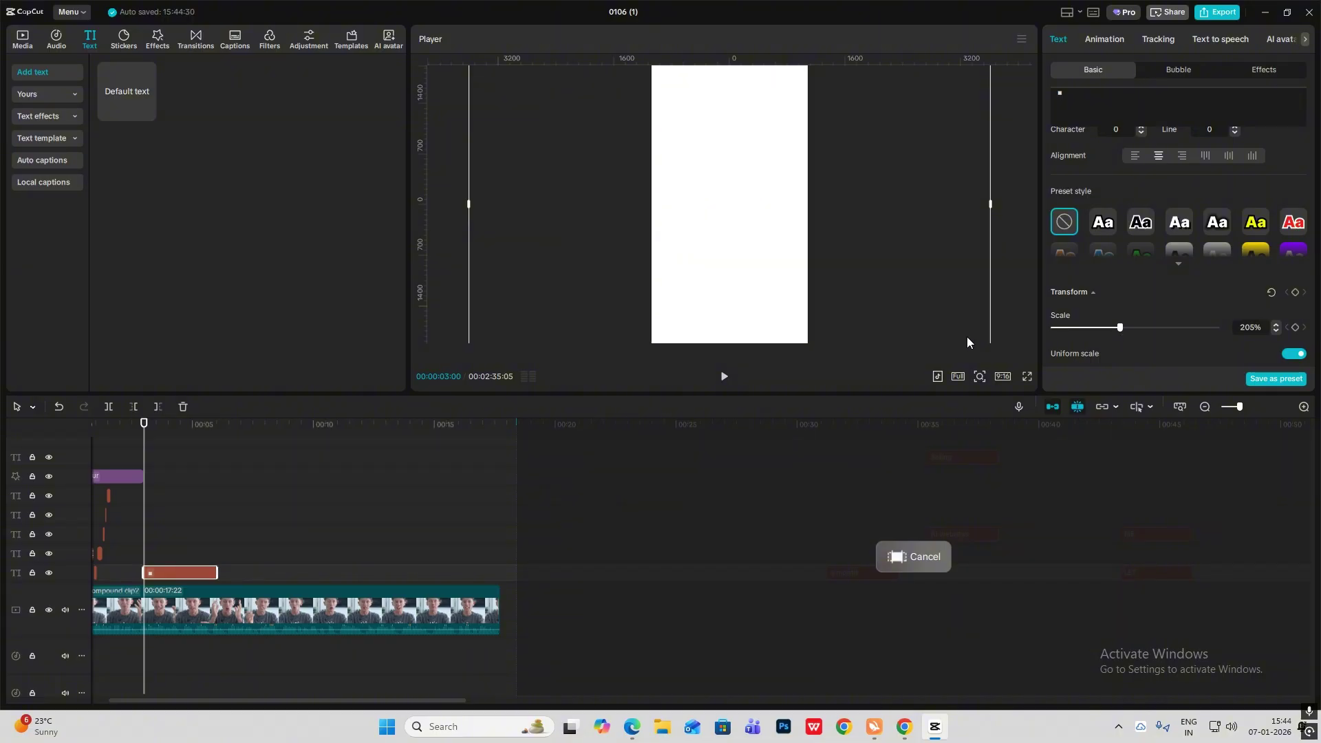
pyautogui.scroll(-4, 1109, 278)
pyautogui.scroll(-1, 1115, 282)
# Recolor the full-frame square with a background color sampled from the reference frame at 00:00:56:27
pyautogui.click(1204, 407)
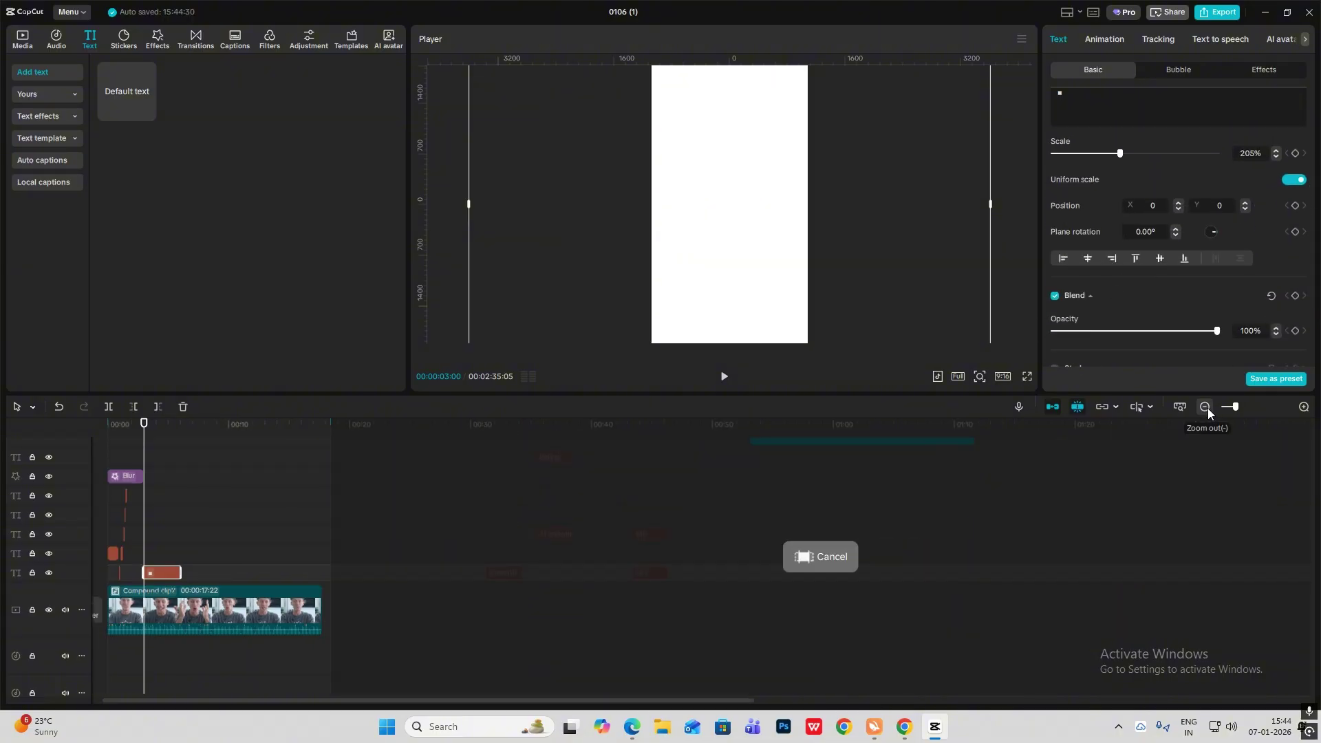
pyautogui.click(1204, 407)
pyautogui.click(476, 523)
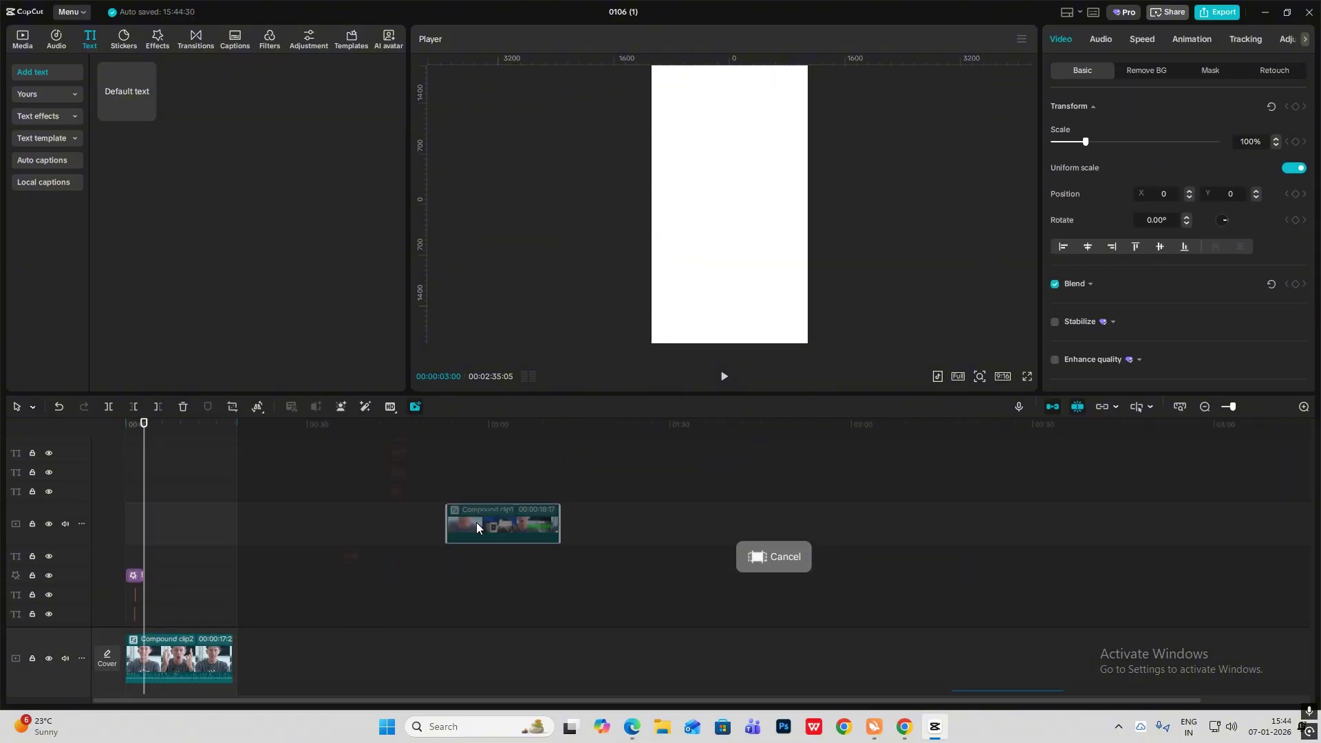
pyautogui.scroll(-3, 137, 497)
pyautogui.click(150, 573)
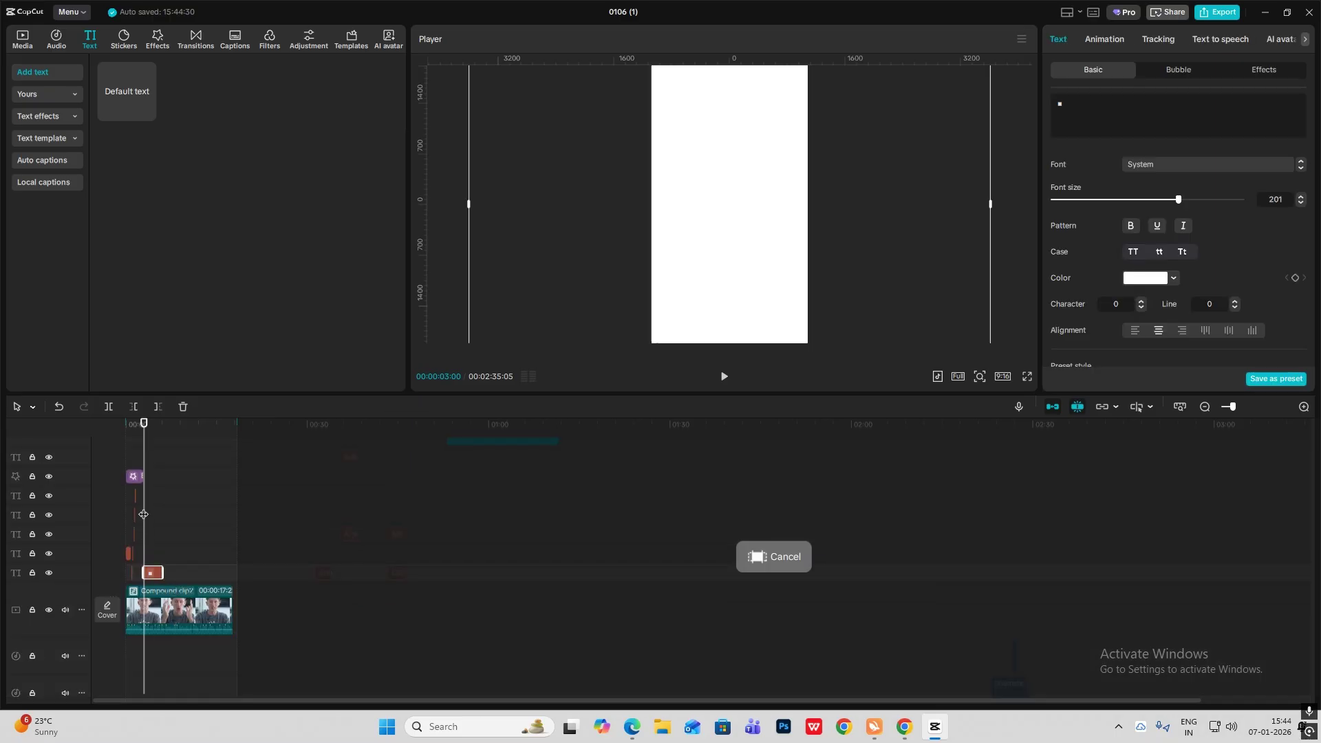
pyautogui.moveTo(143, 464); pyautogui.dragTo(470, 461)
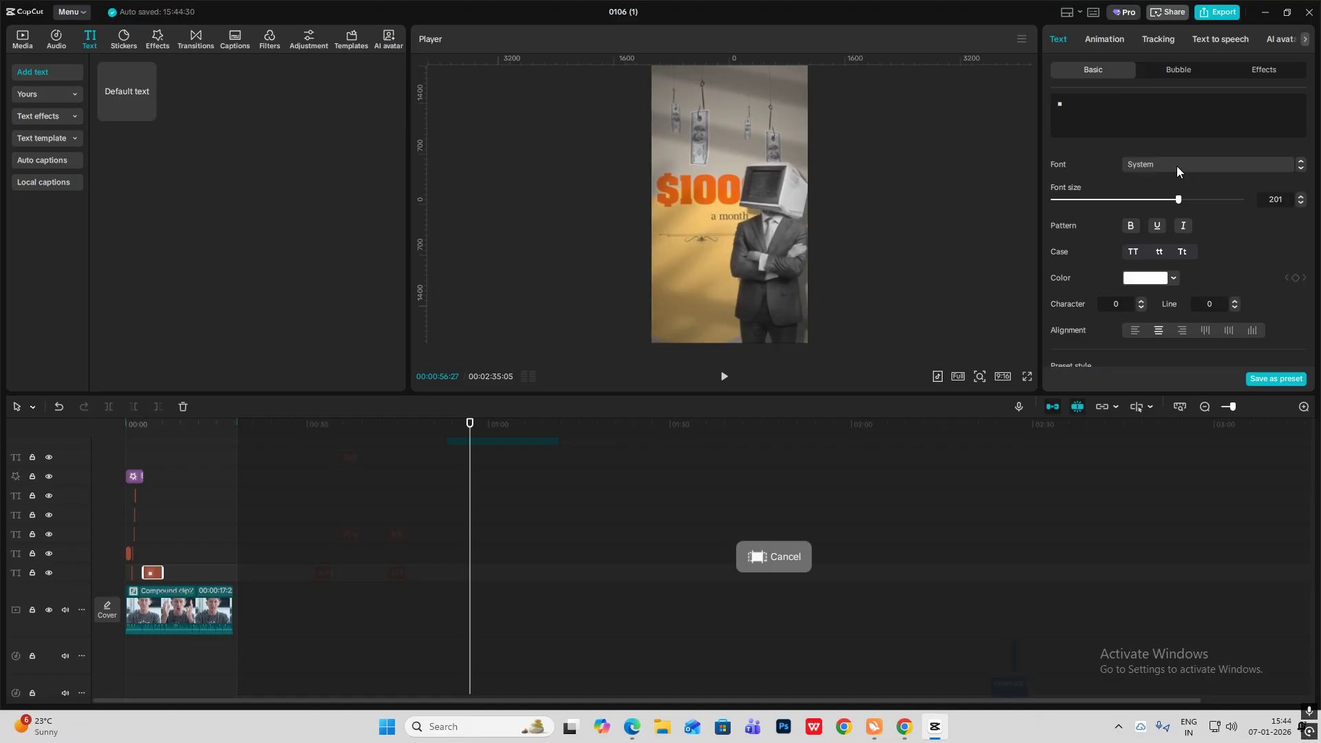
pyautogui.click(1147, 279)
pyautogui.click(1098, 397)
pyautogui.click(720, 165)
pyautogui.click(160, 545)
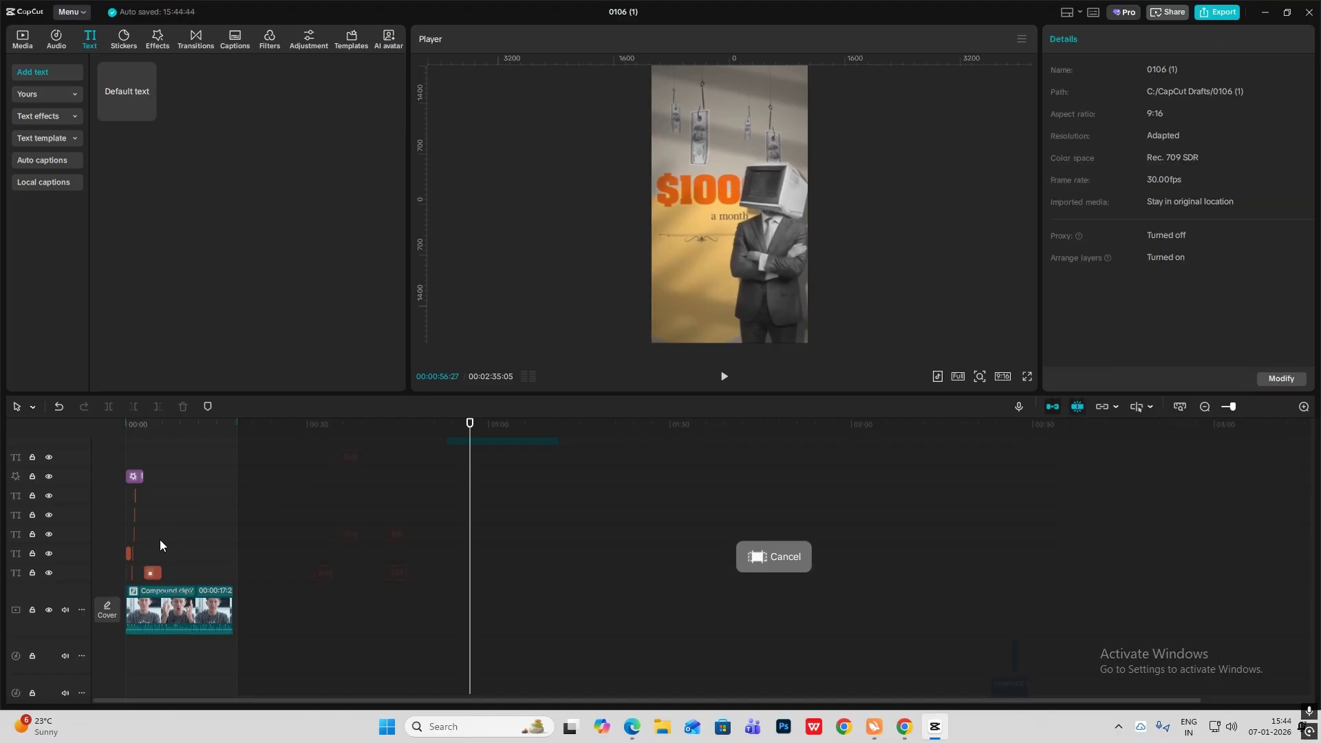
pyautogui.click(150, 543)
# Overlay Layer-24.png on the square from 00:00:03:00, with 317% scale, X position 1618 and 18% opacity
pyautogui.click(22, 40)
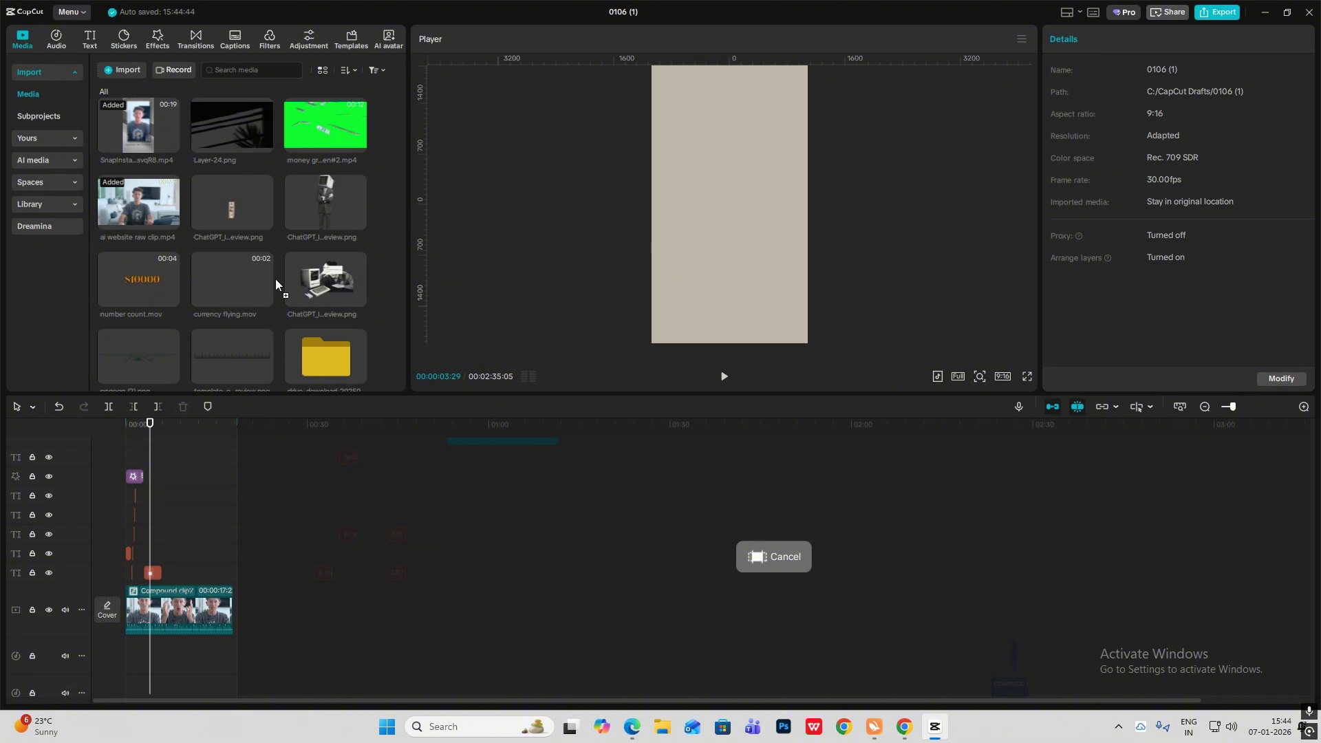
pyautogui.moveTo(152, 542); pyautogui.dragTo(143, 544)
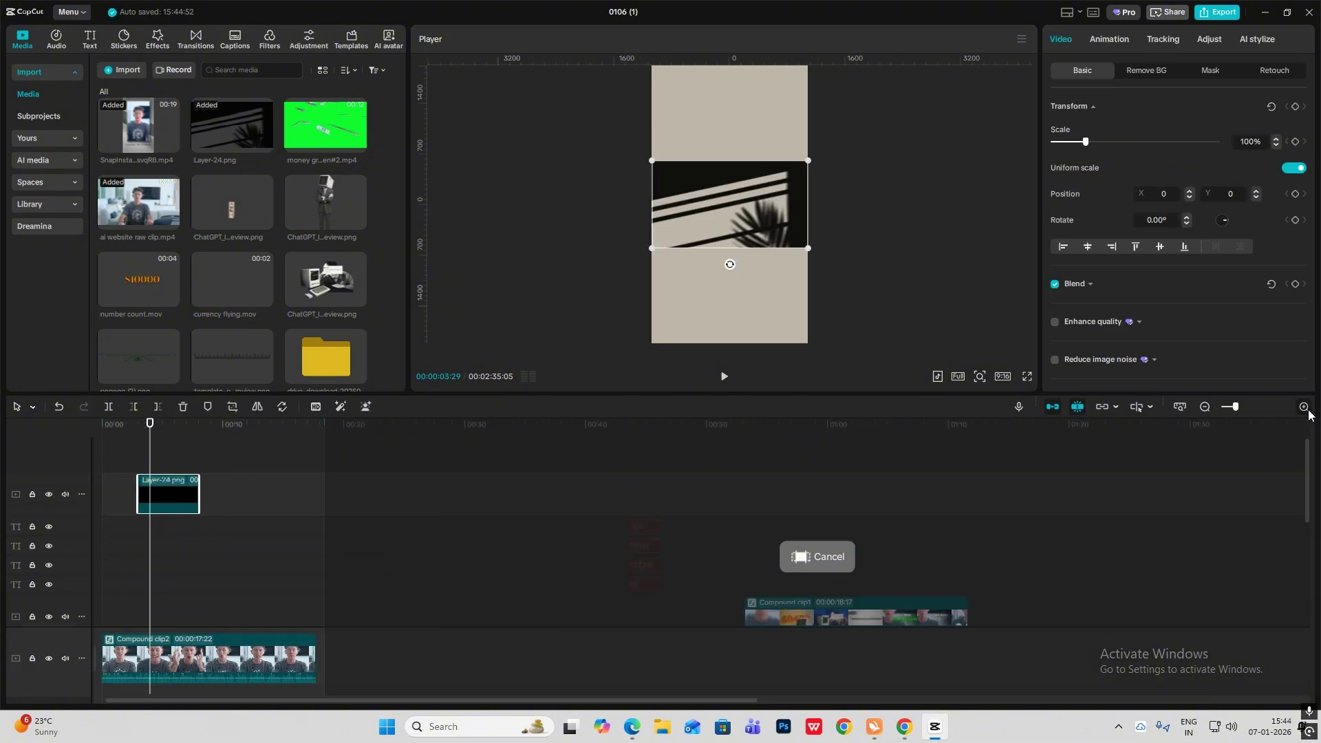
pyautogui.scroll(-2, 93, 531)
pyautogui.moveTo(807, 249); pyautogui.dragTo(969, 545)
pyautogui.click(1075, 283)
pyautogui.moveTo(1170, 346); pyautogui.dragTo(1074, 370)
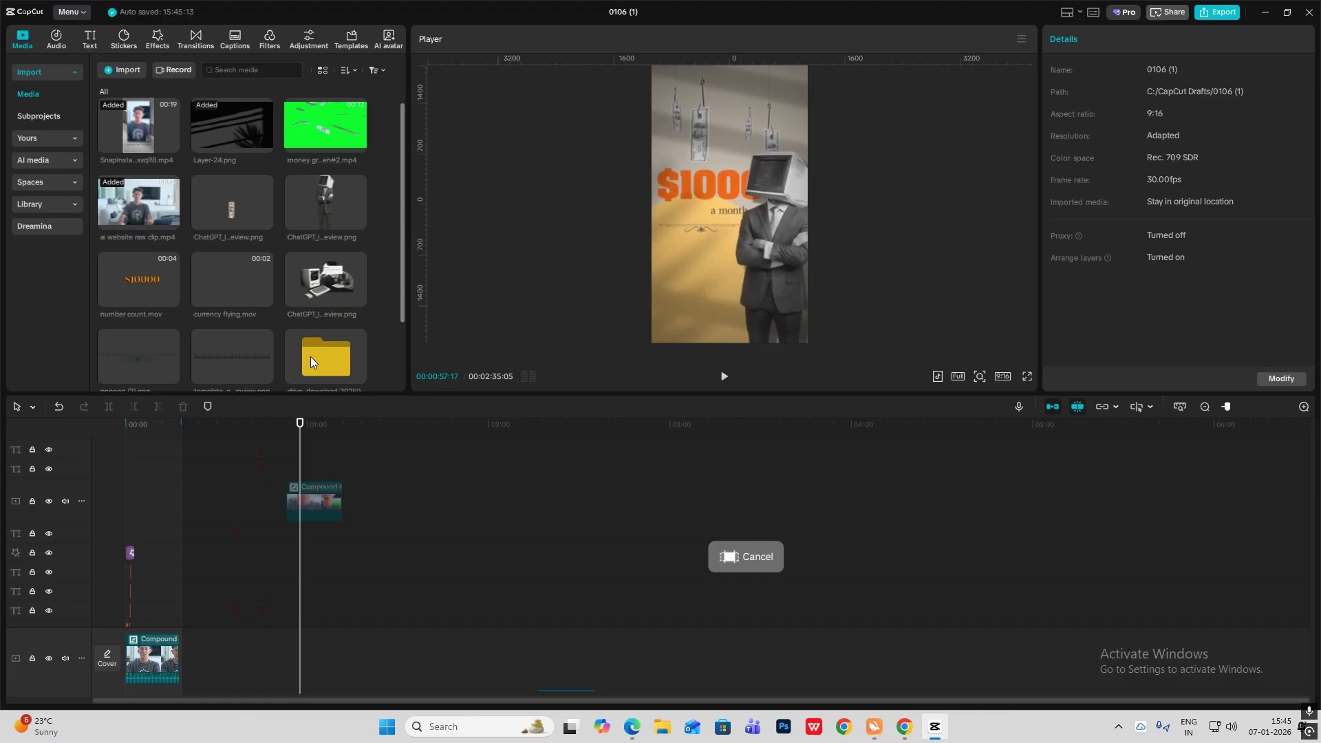
# Place the hanging banknote PNG at 00:00:03:00 and move the Layer-24.png shadow overlay to a lower track
pyautogui.moveTo(236, 534); pyautogui.dragTo(137, 526)
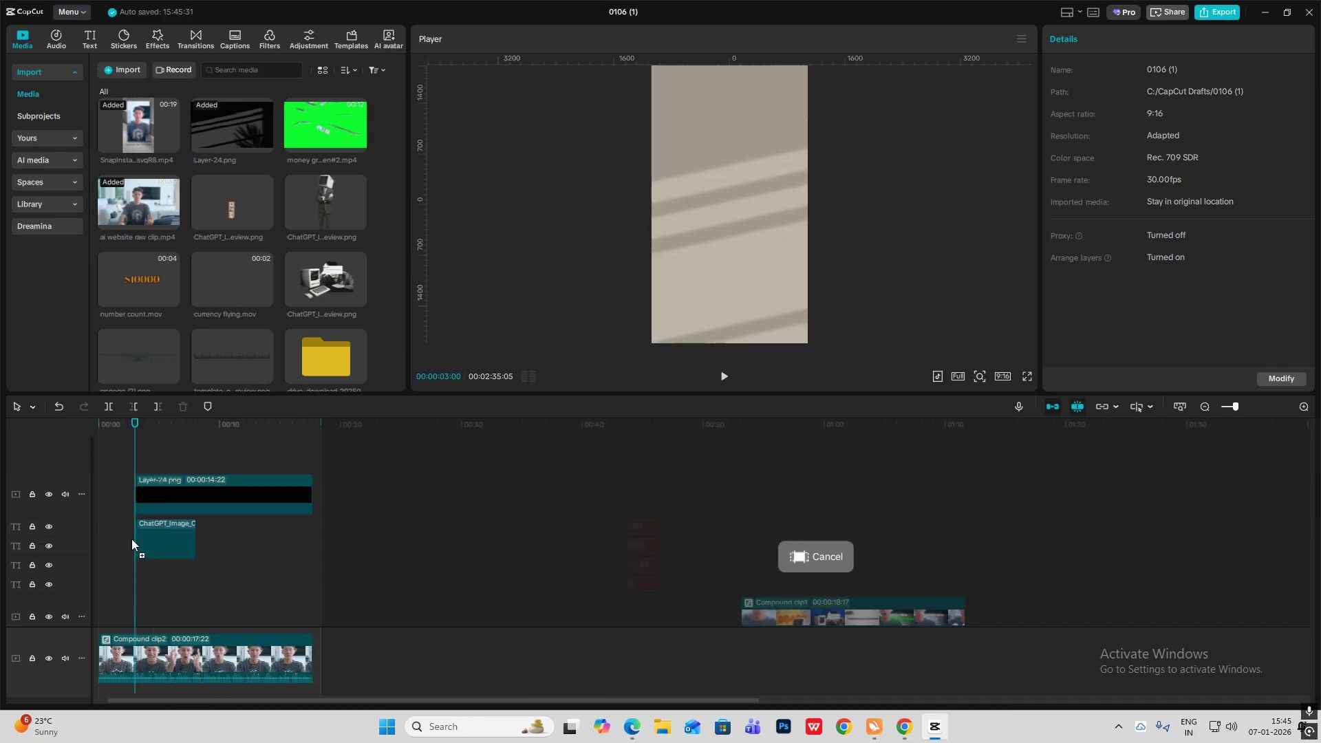
pyautogui.moveTo(147, 540); pyautogui.dragTo(187, 608)
pyautogui.scroll(-3, 184, 542)
pyautogui.scroll(2, 184, 542)
pyautogui.scroll(-4, 198, 536)
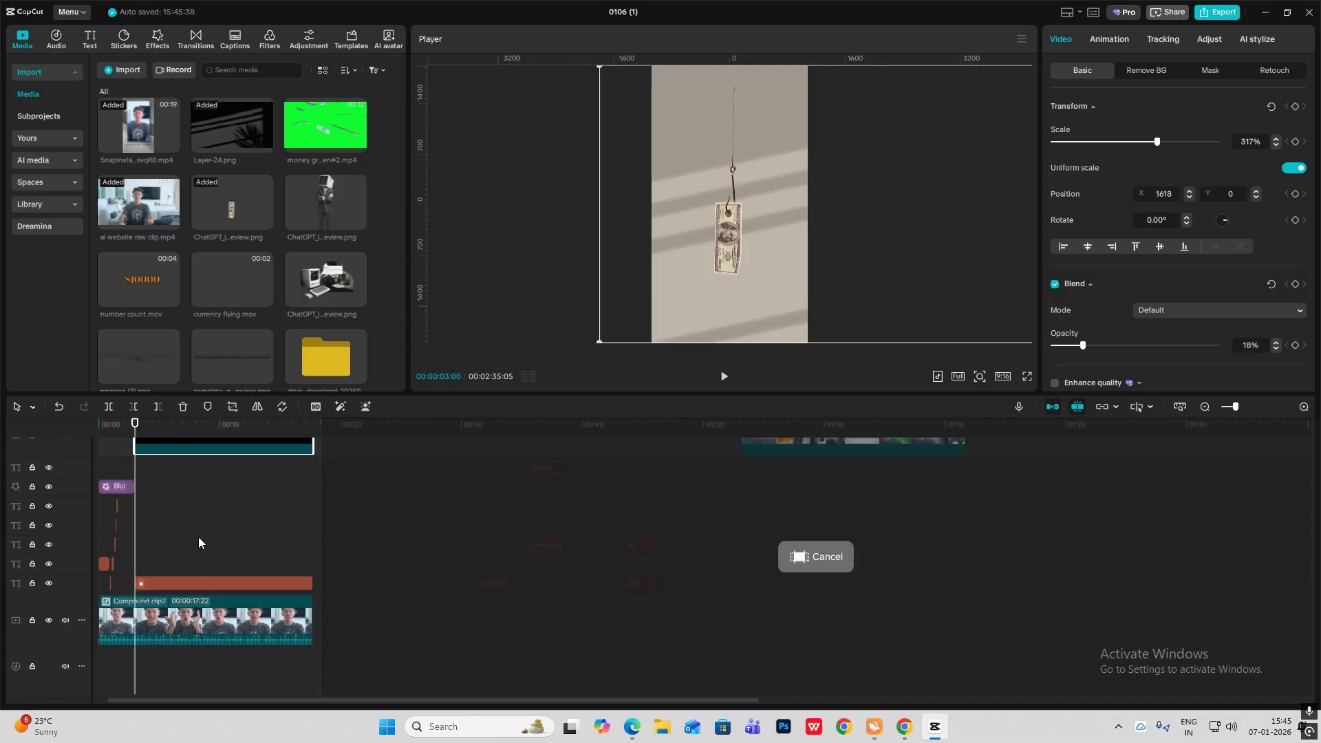
pyautogui.moveTo(193, 448); pyautogui.dragTo(197, 575)
pyautogui.scroll(4, 206, 543)
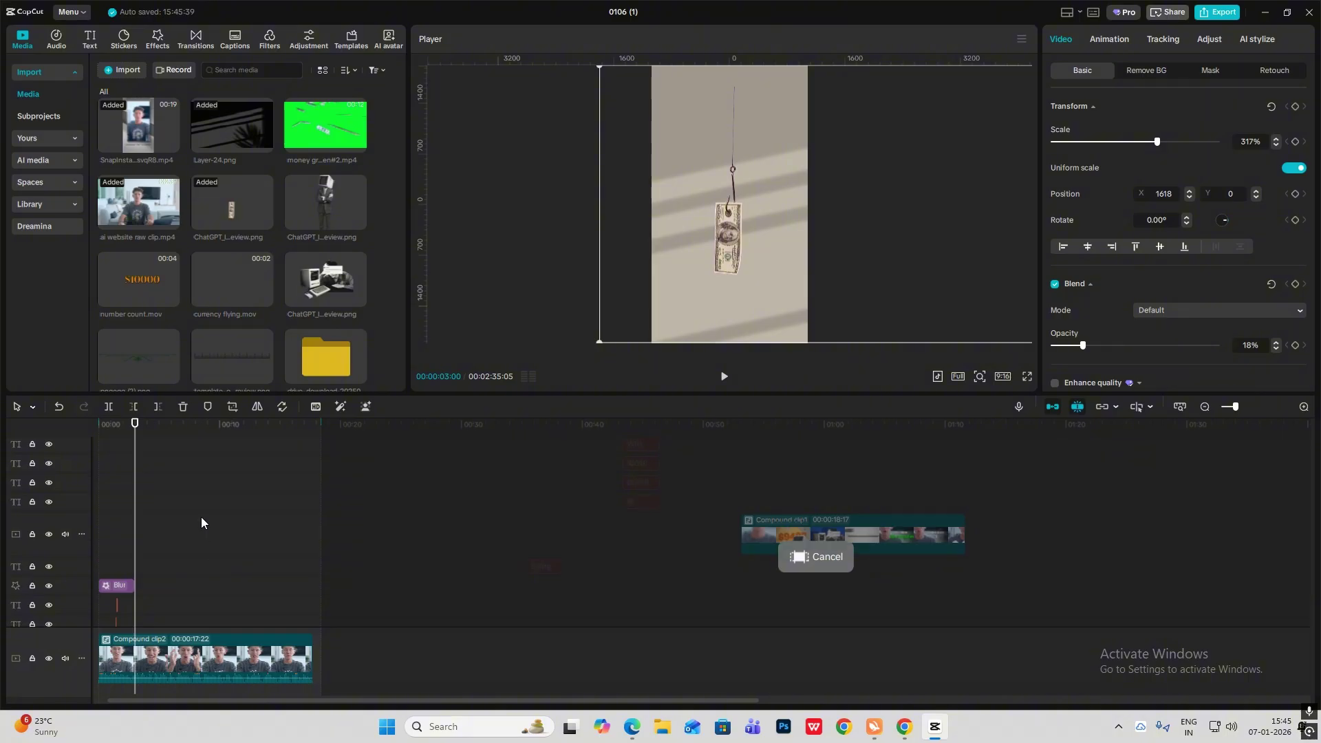
# Extend the hanging banknote to the talking-head clip's end, scale it to 59% at X -619, Y 1107, and duplicate it
pyautogui.moveTo(172, 528); pyautogui.dragTo(186, 555)
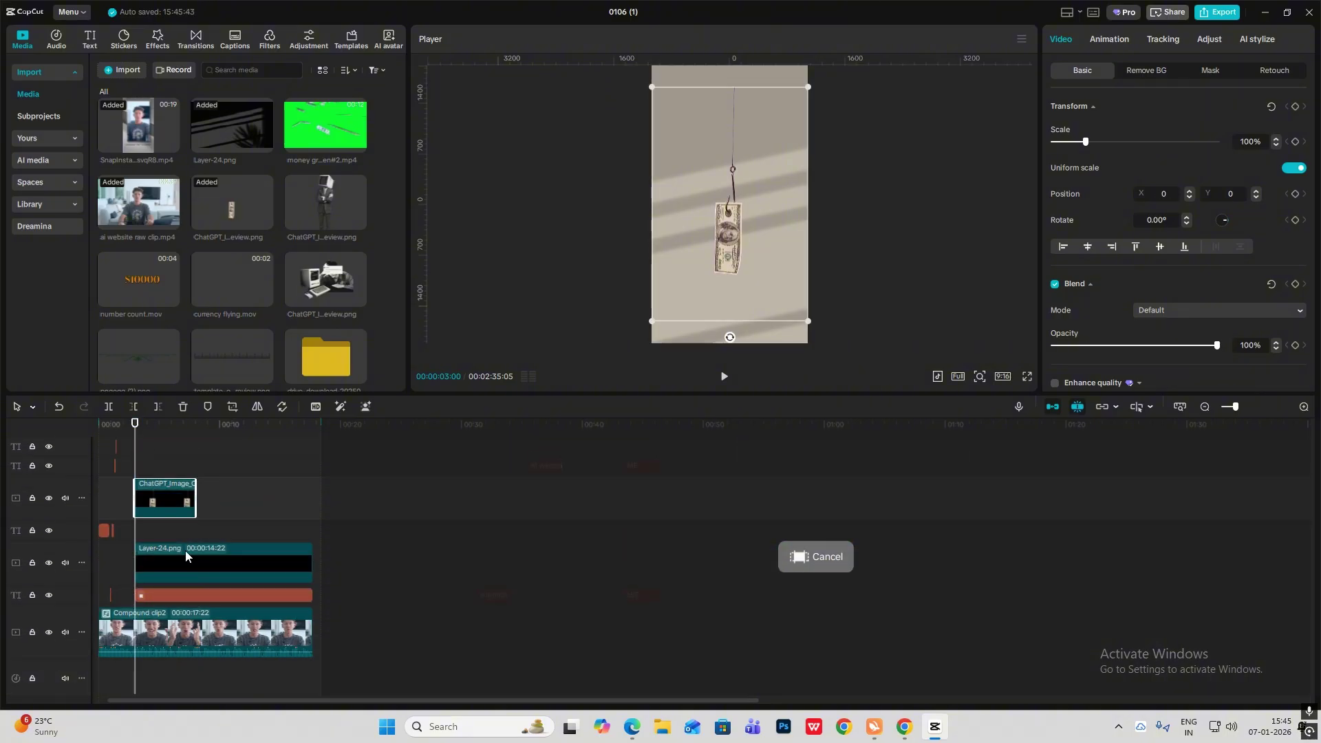
pyautogui.moveTo(736, 246); pyautogui.dragTo(730, 193)
pyautogui.moveTo(209, 496); pyautogui.dragTo(209, 468)
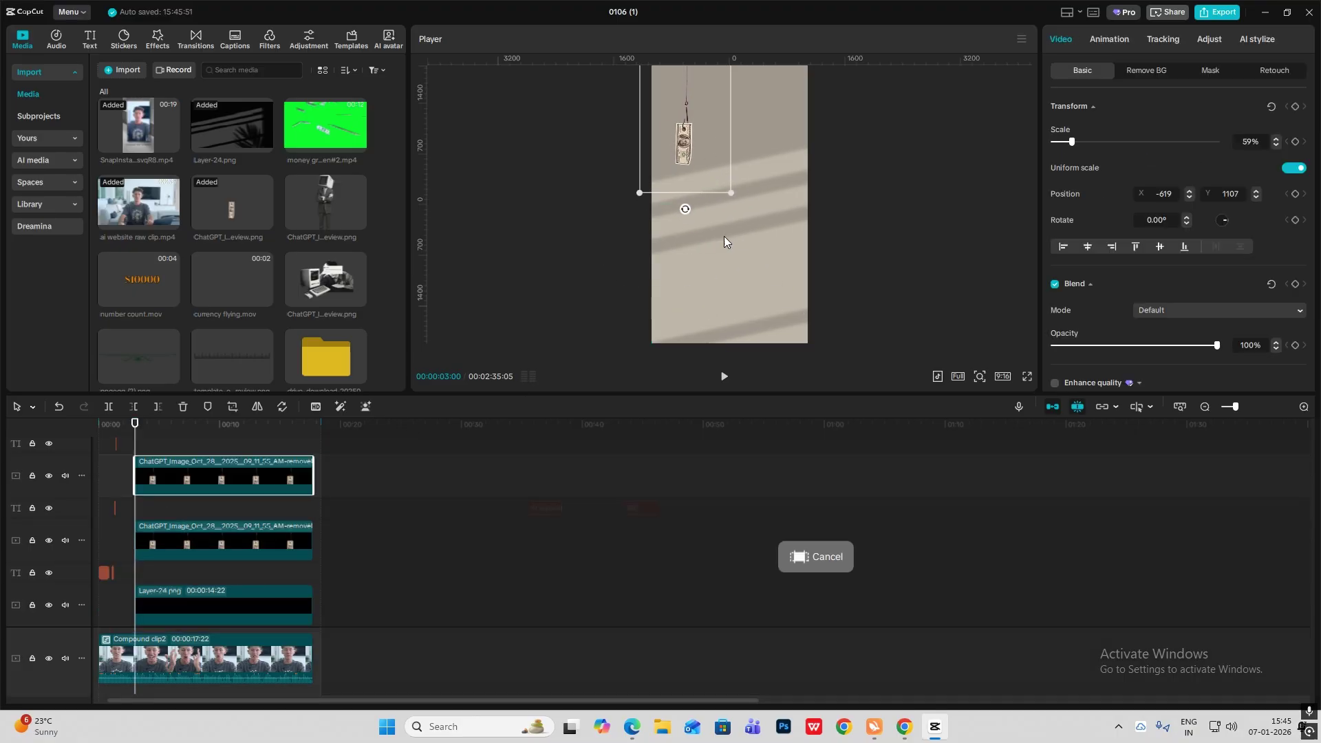
# Spread four differently sized hanging banknote copies across the upper frame, one at 93% scale, X 195, Y 960
pyautogui.moveTo(697, 143); pyautogui.dragTo(824, 245)
pyautogui.hotkey('ctrl', 'c')
pyautogui.hotkey('ctrl', 'v')
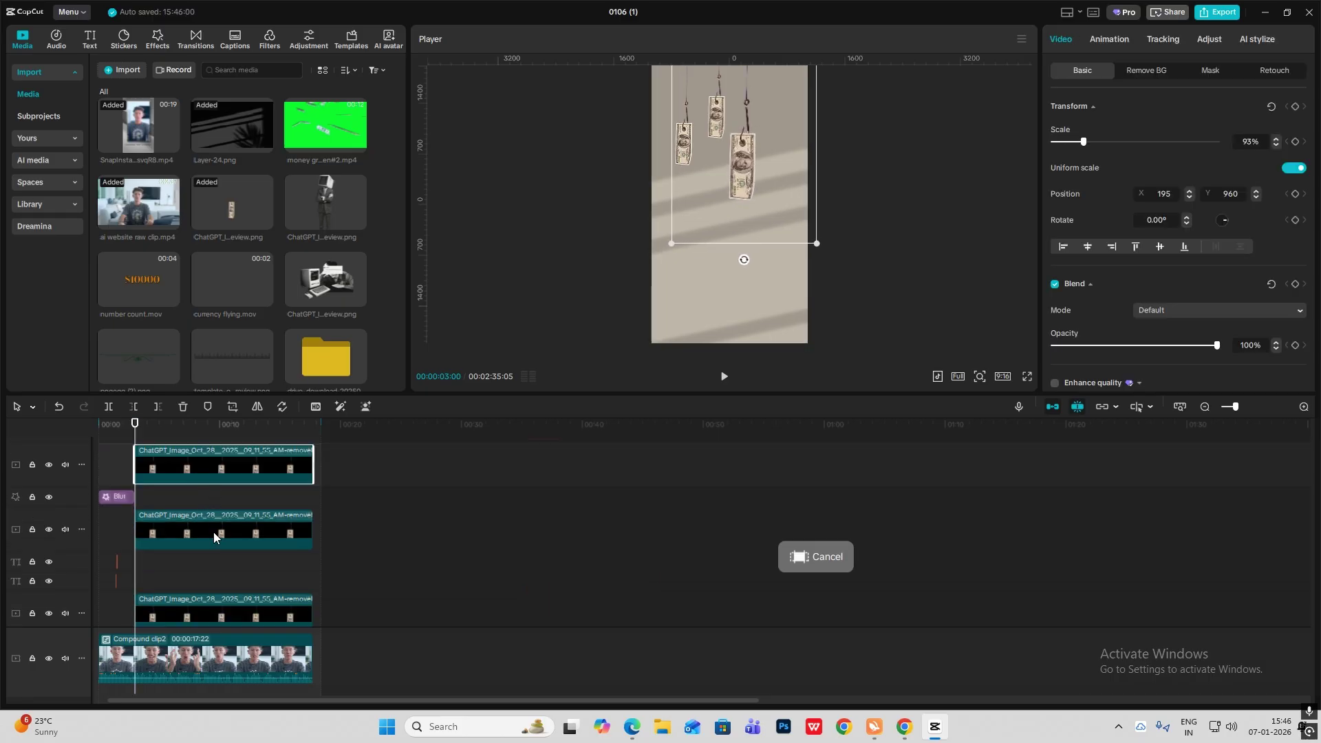
pyautogui.moveTo(816, 243); pyautogui.dragTo(786, 159)
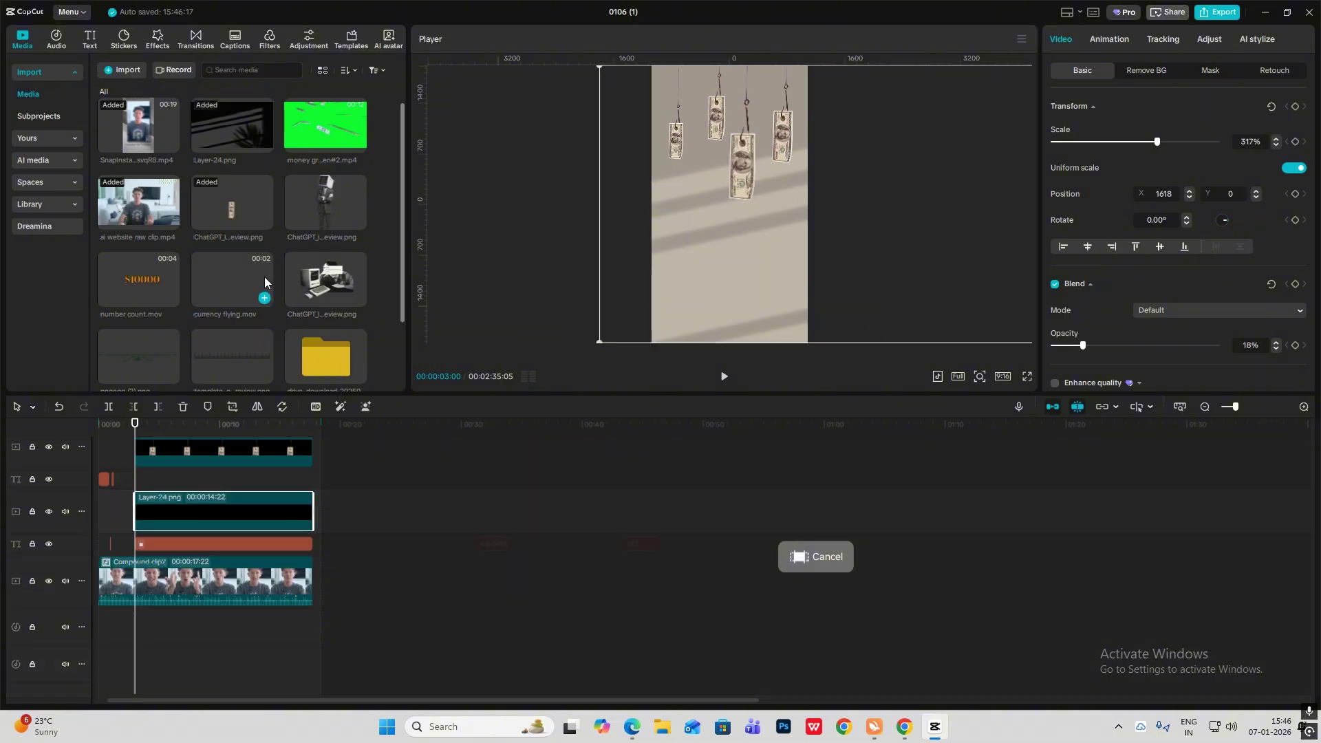
# Place the computer-headed man PNG at 00:00:03:00 above the banknotes, at 97% scale, X 619, Y -877, extended to the scene's end
pyautogui.moveTo(340, 200); pyautogui.dragTo(137, 462)
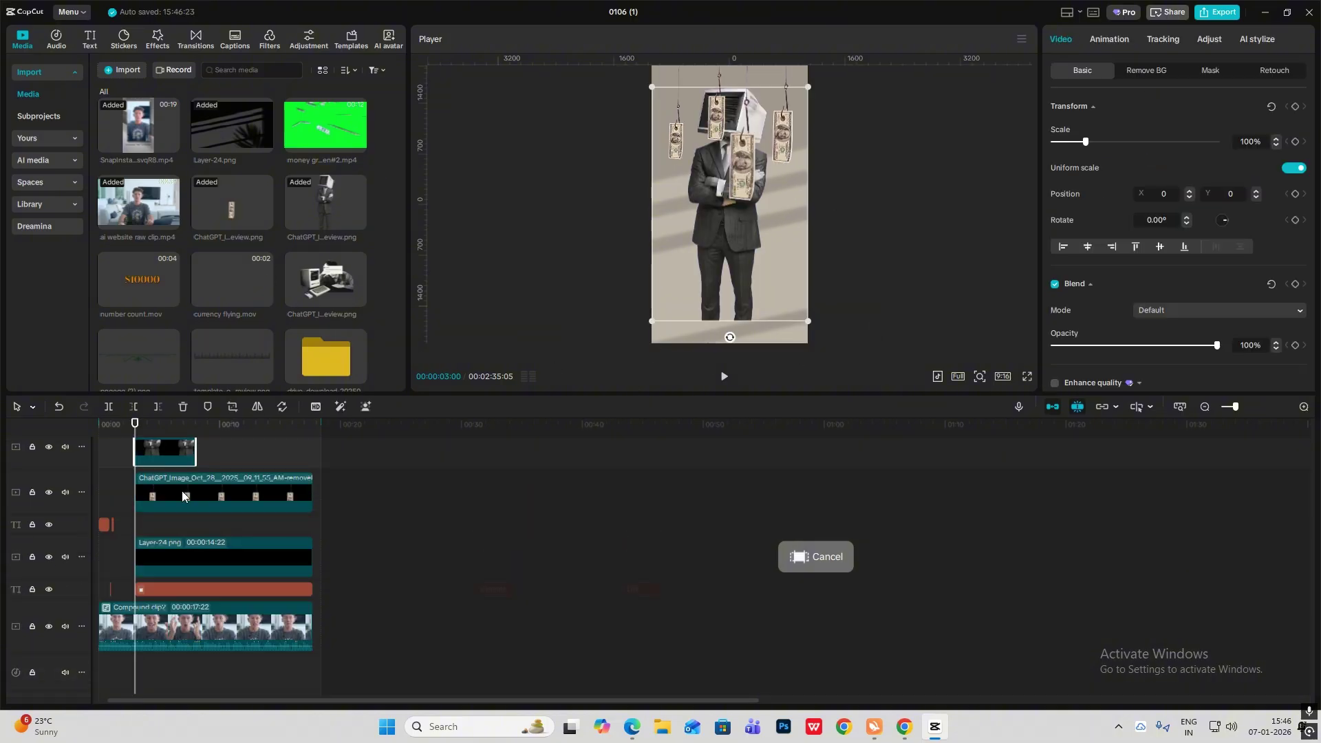
pyautogui.moveTo(712, 195); pyautogui.dragTo(757, 262)
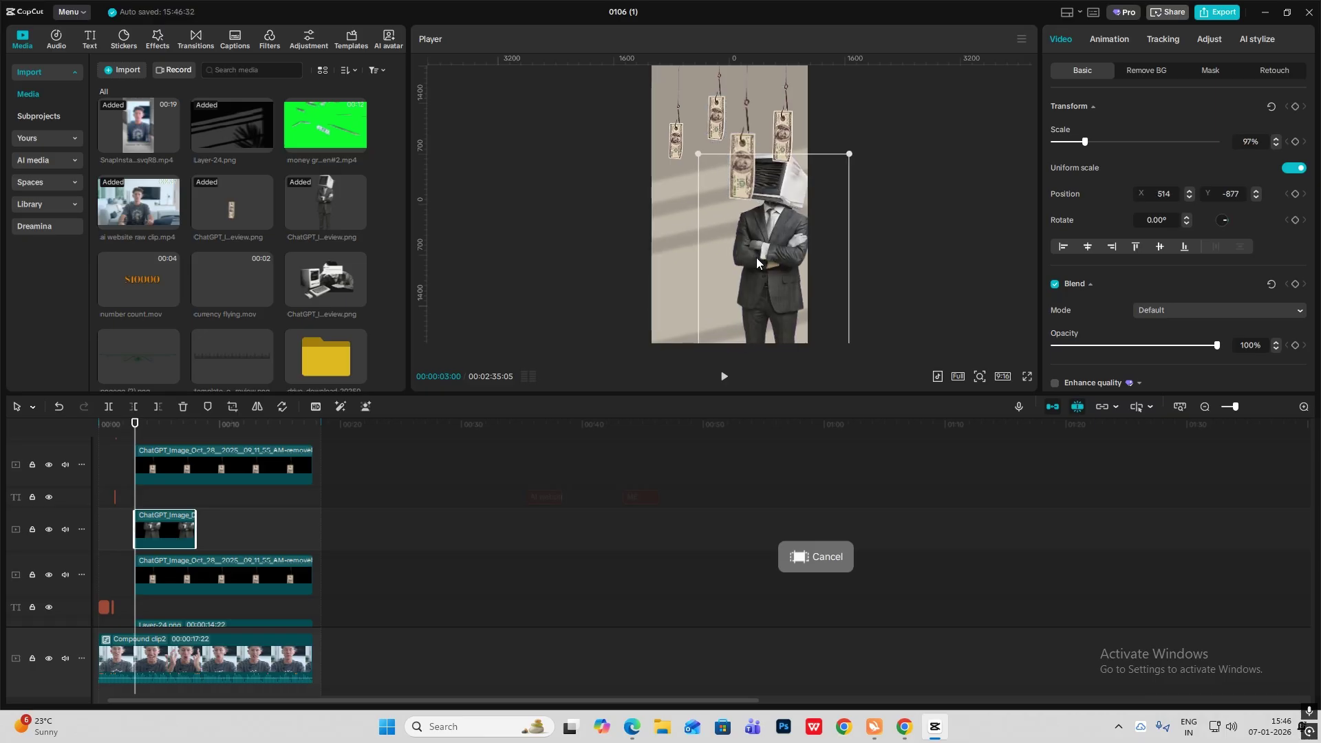
pyautogui.moveTo(171, 526); pyautogui.dragTo(172, 436)
# Add a default text clip at 00:00:03:00 and replace its content with a solid circle symbol
pyautogui.click(89, 39)
pyautogui.moveTo(126, 91); pyautogui.dragTo(153, 454)
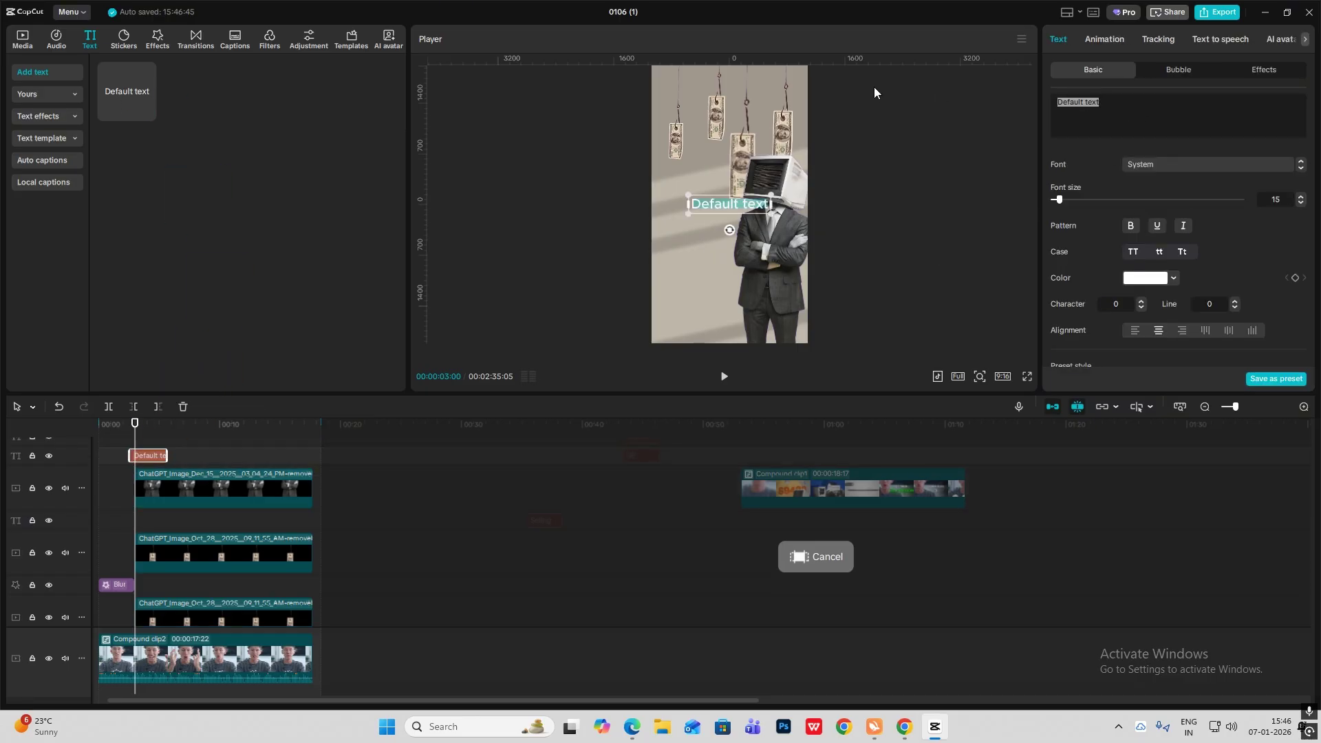
pyautogui.press('super+period')
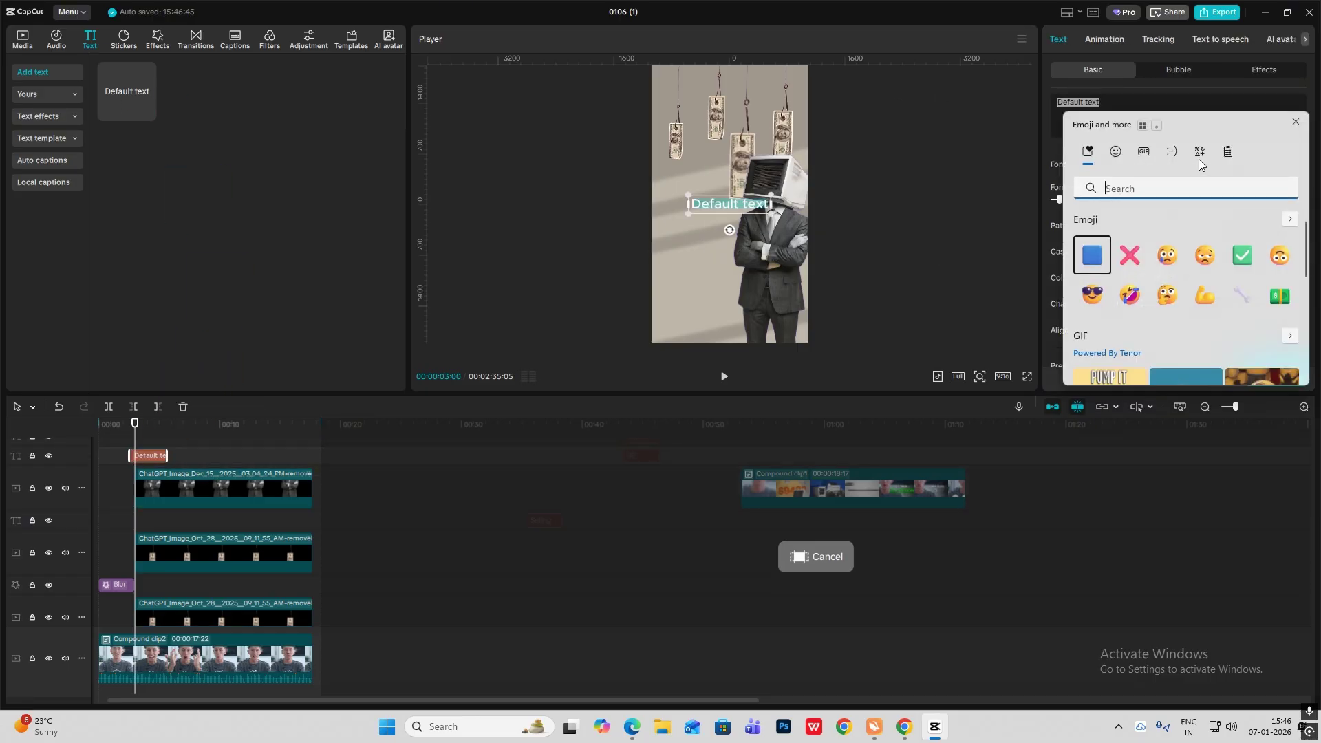
pyautogui.click(1199, 155)
pyautogui.click(1123, 224)
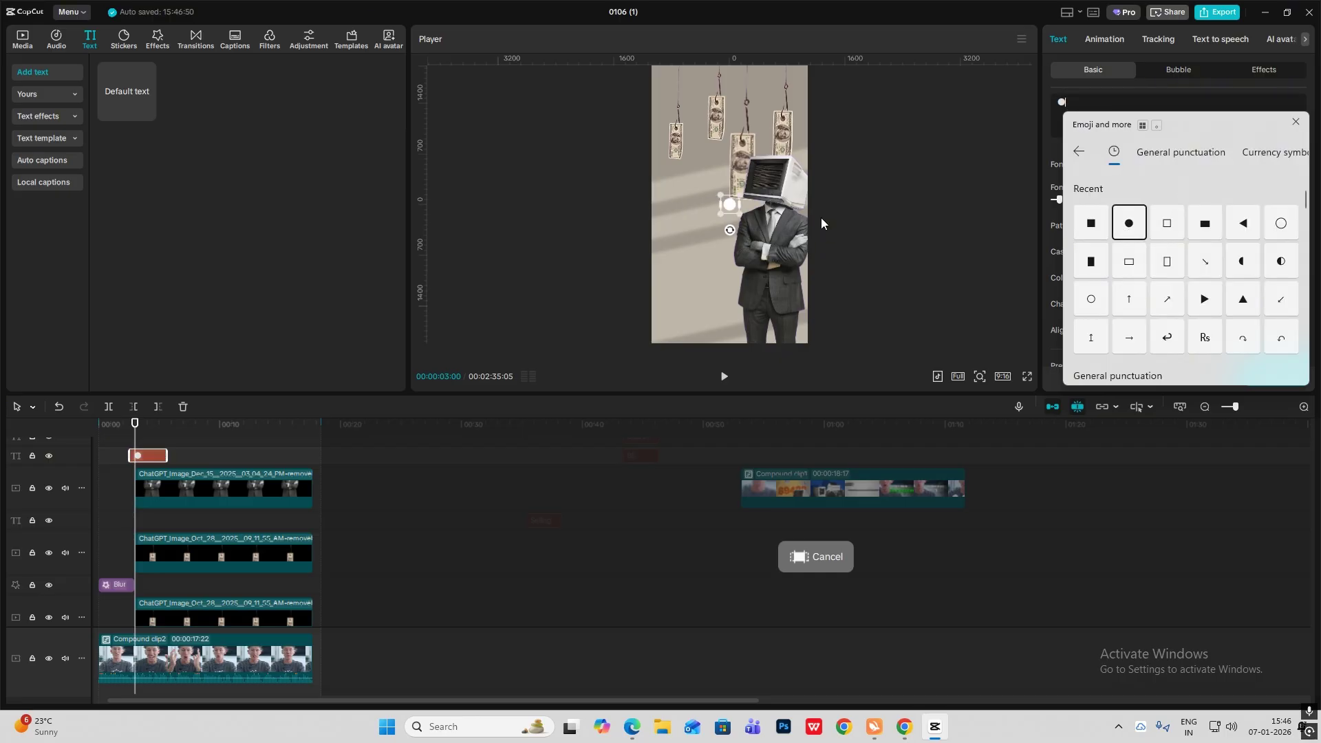
pyautogui.press('Escape')
# Enlarge the circle to font size 141 and 161% scale, and position it at X -904, Y -941
pyautogui.moveTo(1065, 199); pyautogui.dragTo(1135, 200)
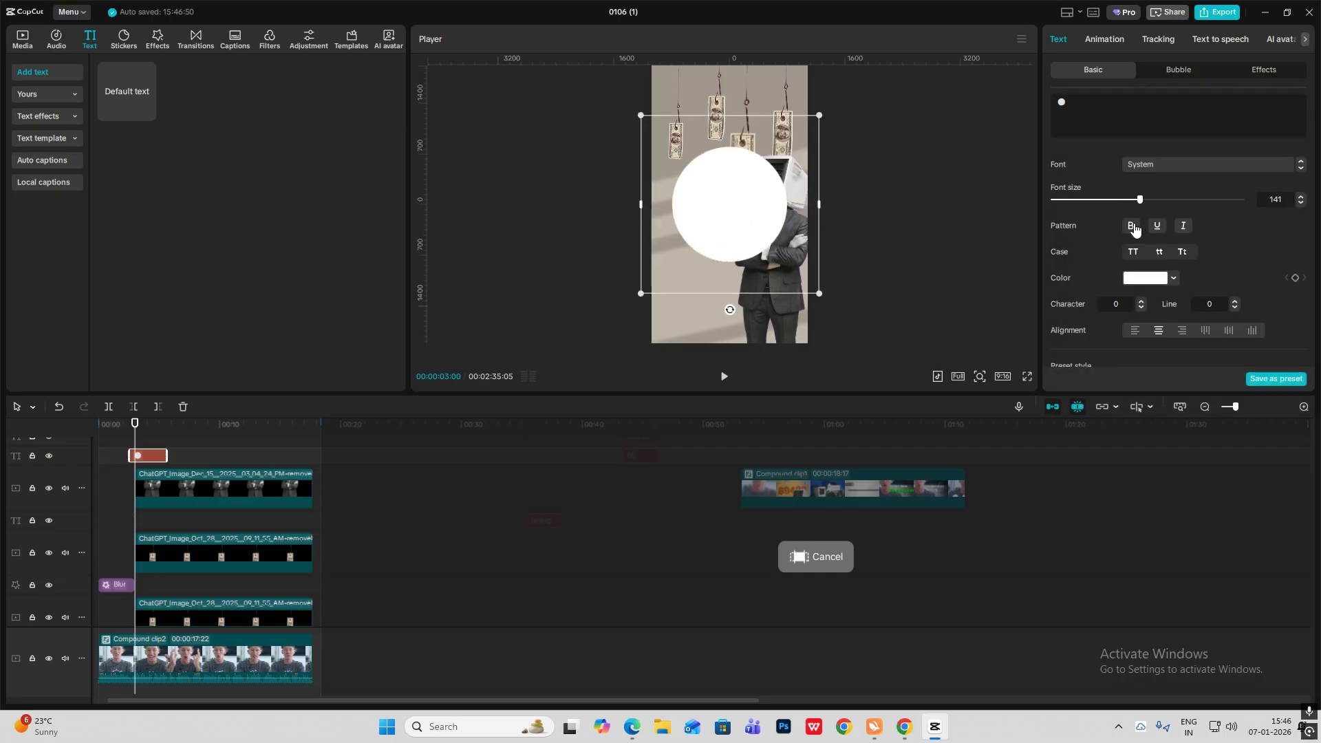
pyautogui.scroll(-3, 1070, 247)
pyautogui.moveTo(716, 212); pyautogui.dragTo(665, 210)
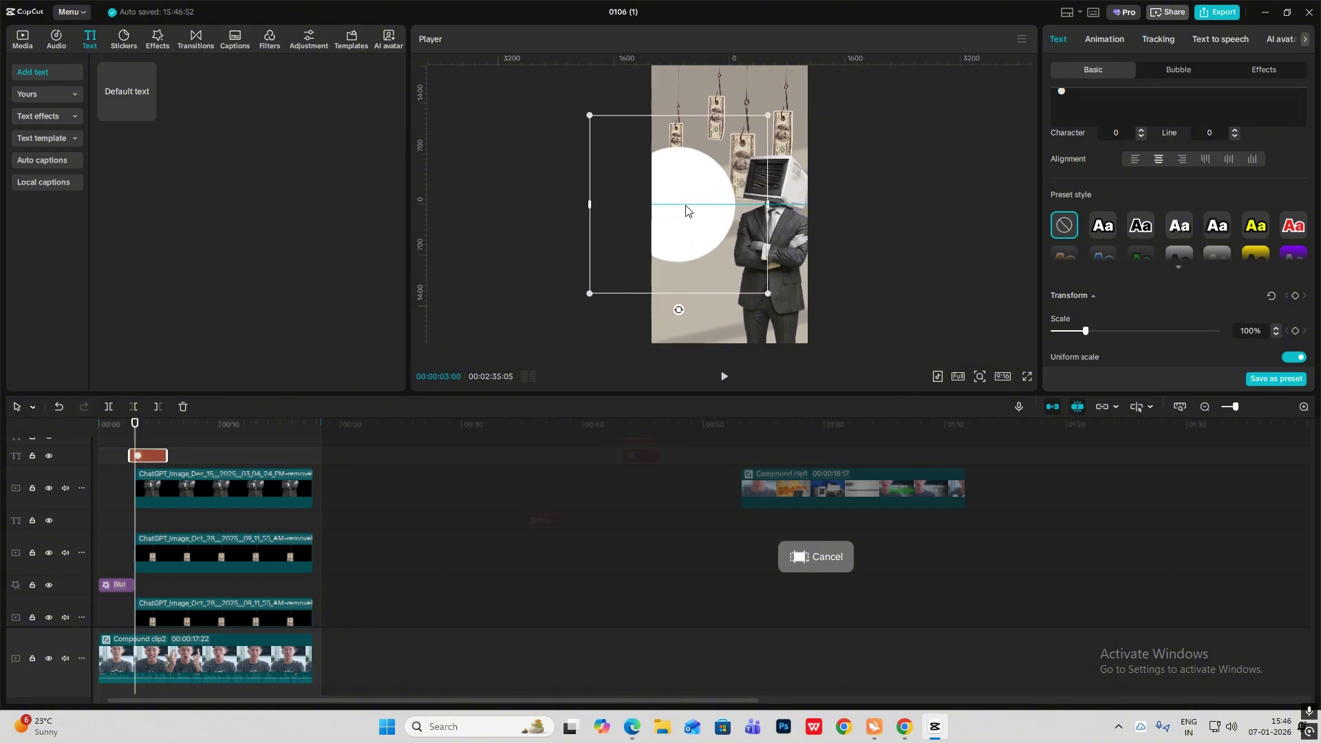
pyautogui.moveTo(1087, 331); pyautogui.dragTo(1089, 332)
pyautogui.moveTo(1090, 331); pyautogui.dragTo(1095, 331)
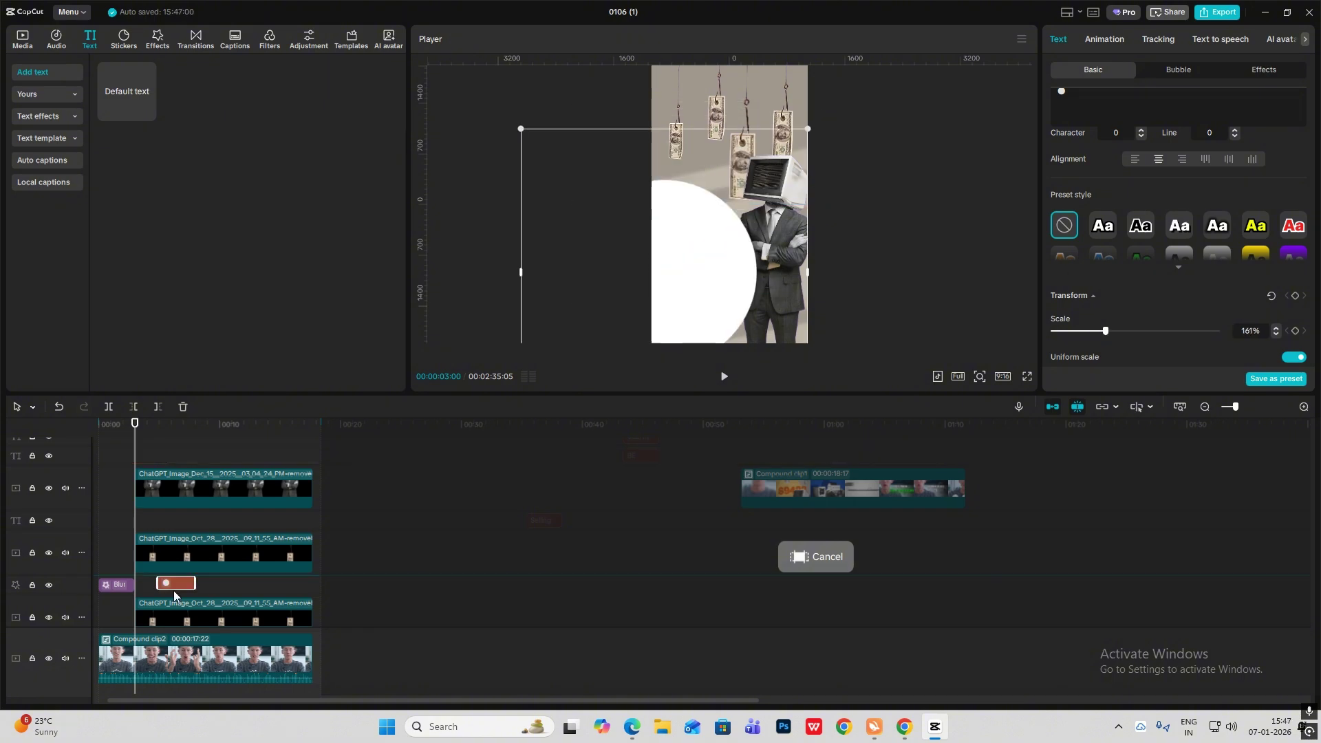
# Move the circle text clip to a track below the man and banknotes but above the Layer-24.png shadow
pyautogui.moveTo(175, 595); pyautogui.dragTo(157, 604)
pyautogui.scroll(-2, 162, 516)
pyautogui.moveTo(156, 543); pyautogui.dragTo(165, 537)
pyautogui.scroll(3, 169, 523)
pyautogui.scroll(-3, 286, 522)
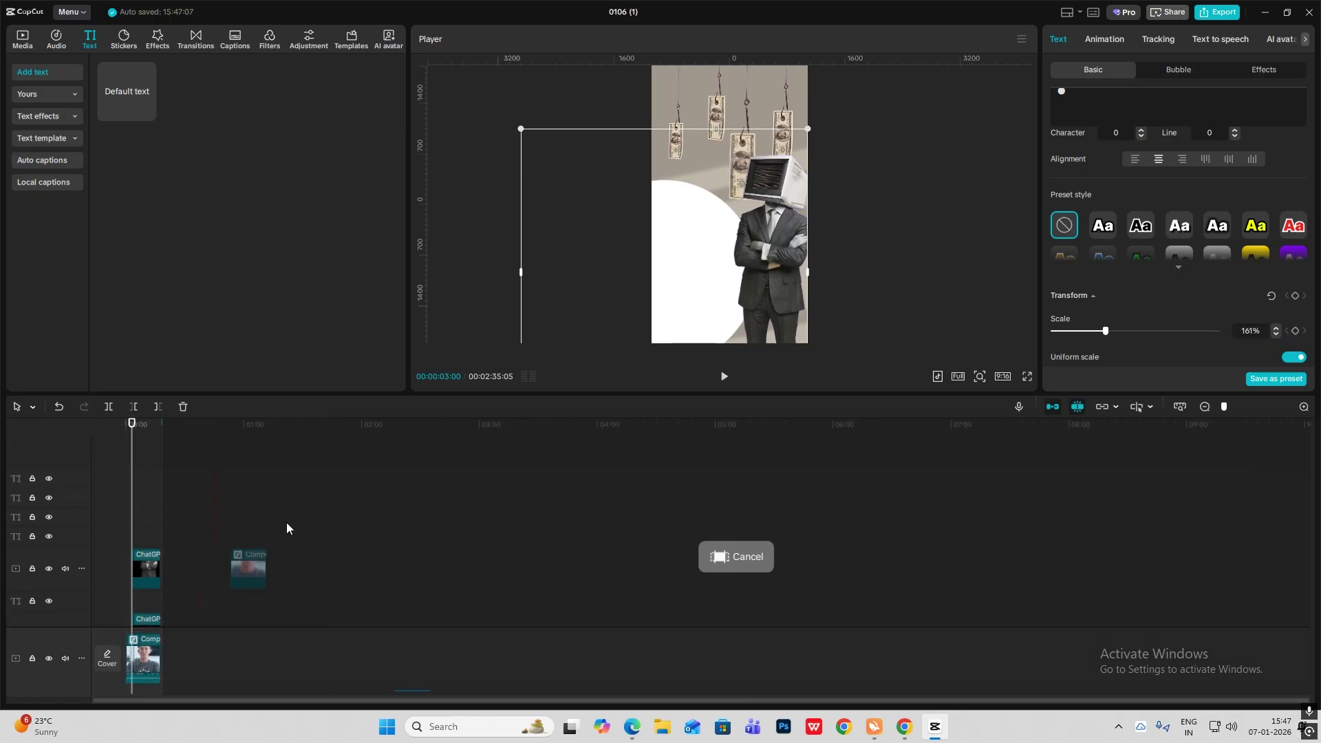
# Extend the circle to the scene's end and recolor it F3C56D, sampled from the reference frame at 00:00:56:22
pyautogui.click(239, 515)
pyautogui.moveTo(240, 519); pyautogui.dragTo(237, 523)
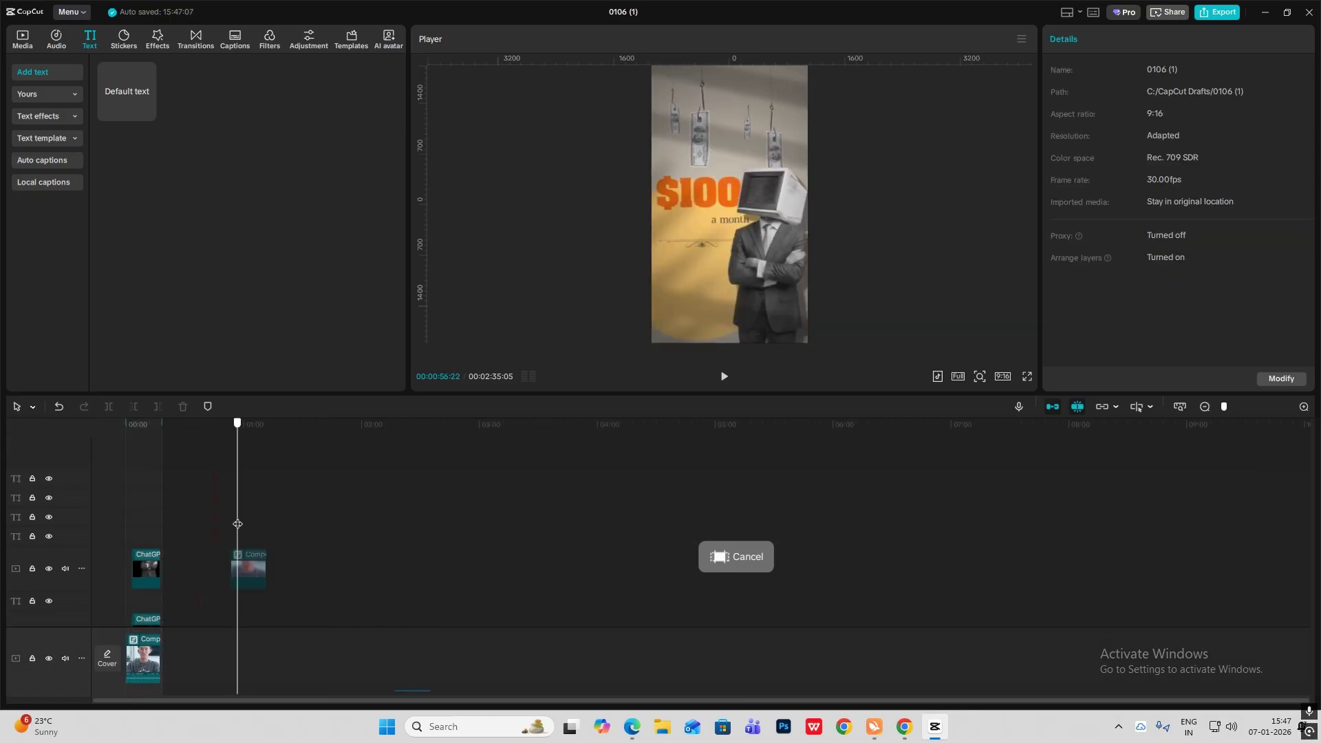
pyautogui.moveTo(36, 590); pyautogui.dragTo(150, 597)
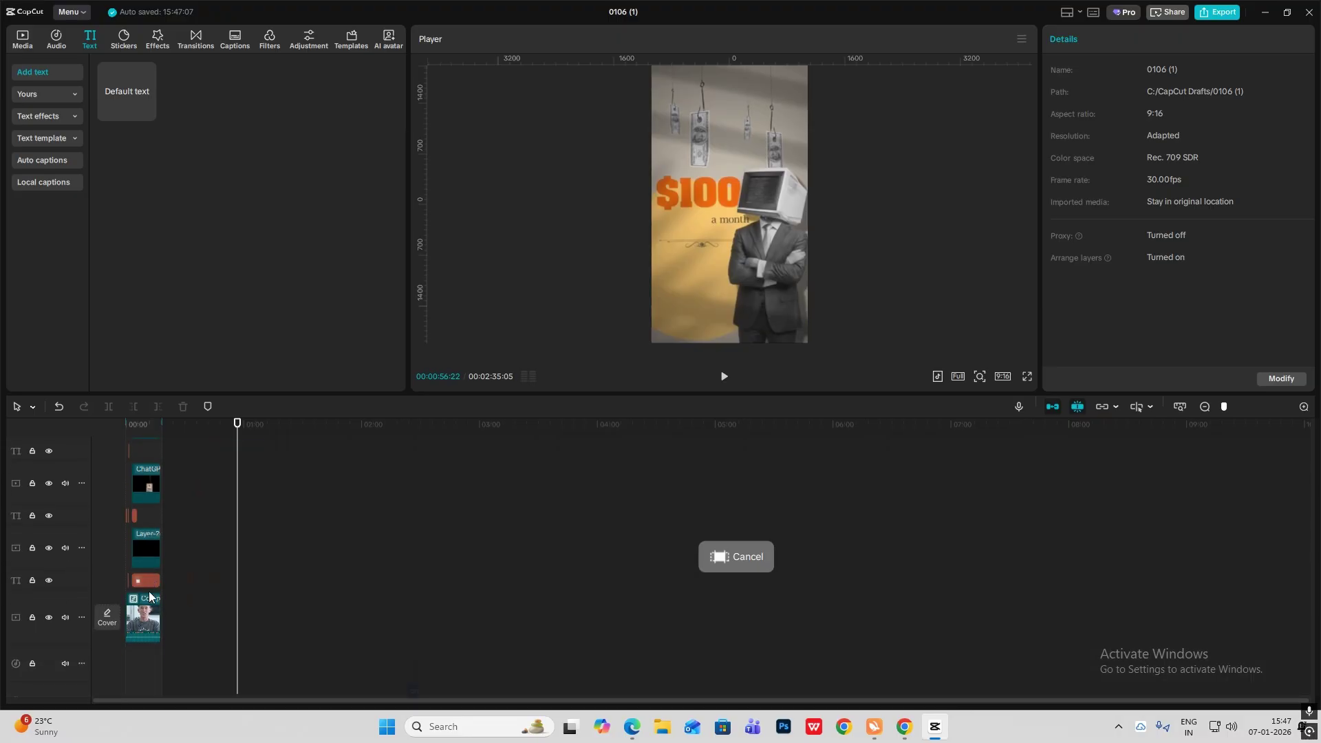
pyautogui.click(137, 515)
pyautogui.moveTo(137, 516); pyautogui.dragTo(159, 522)
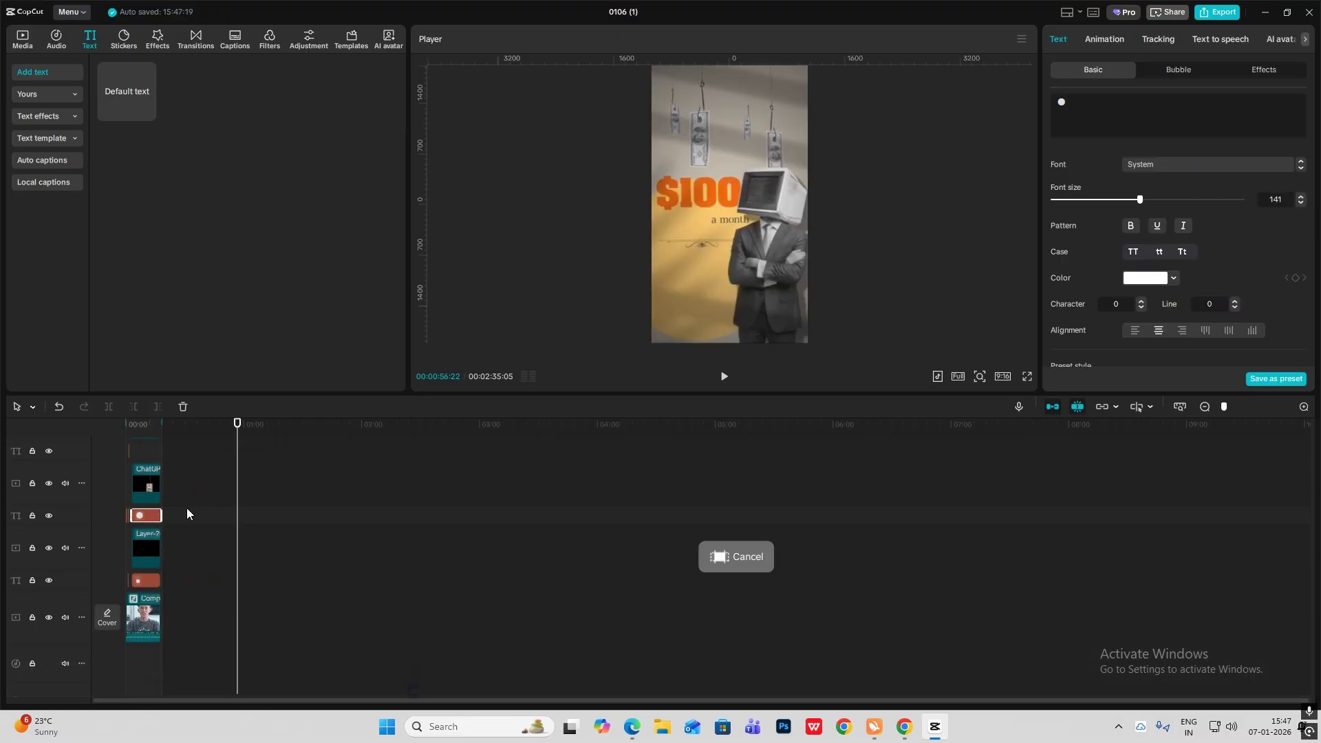
pyautogui.click(1156, 279)
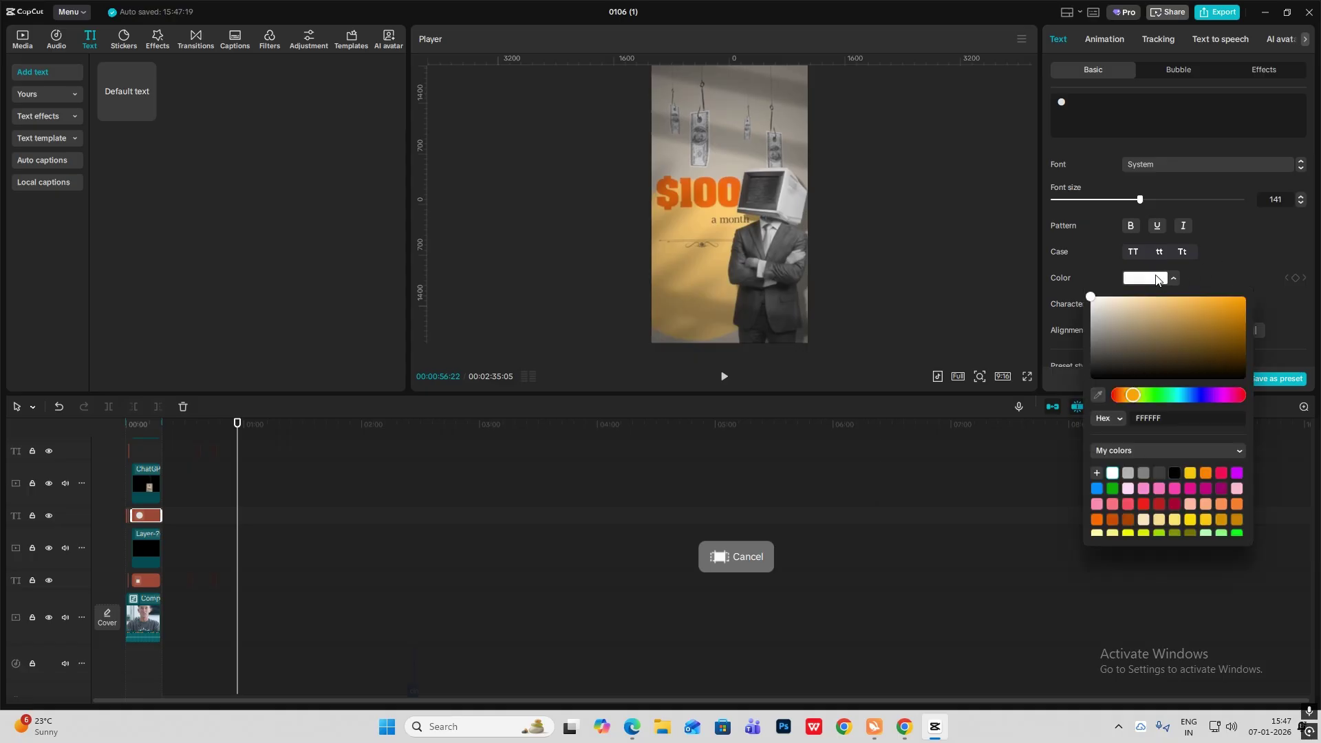
pyautogui.click(1097, 394)
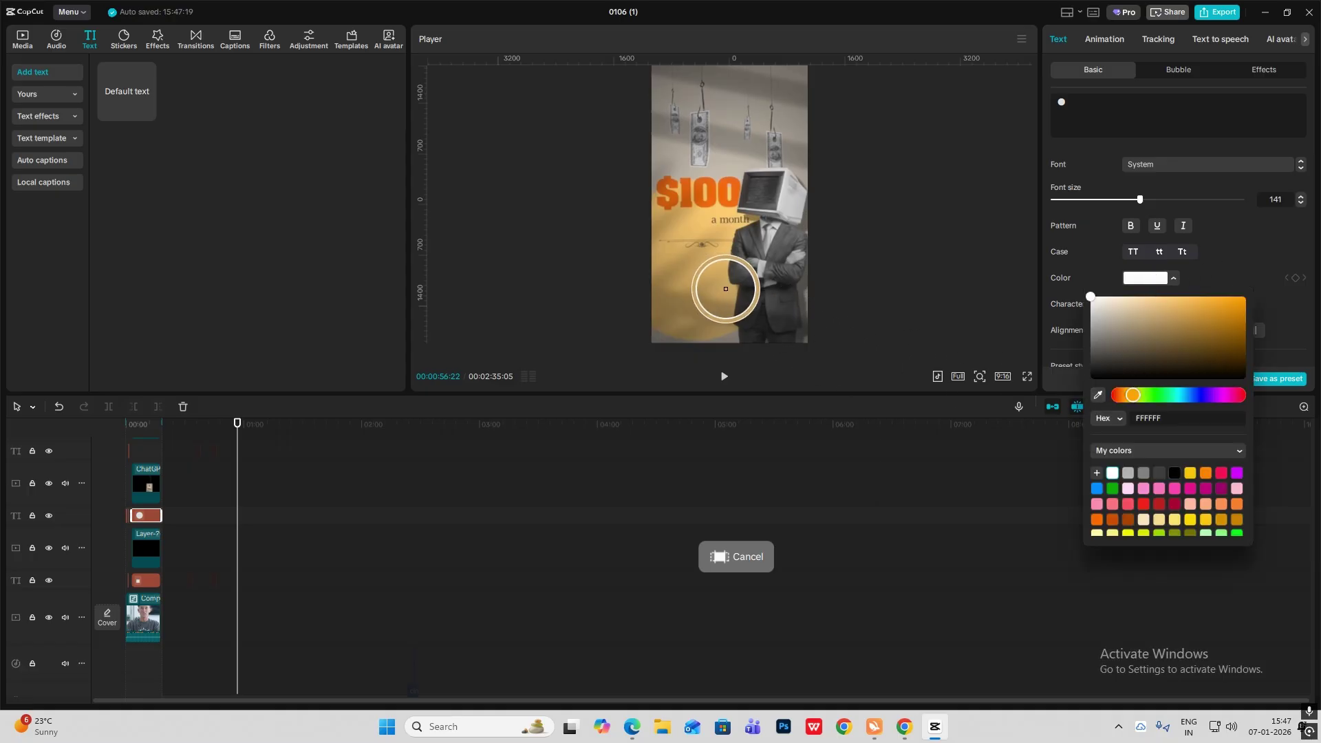
pyautogui.click(702, 222)
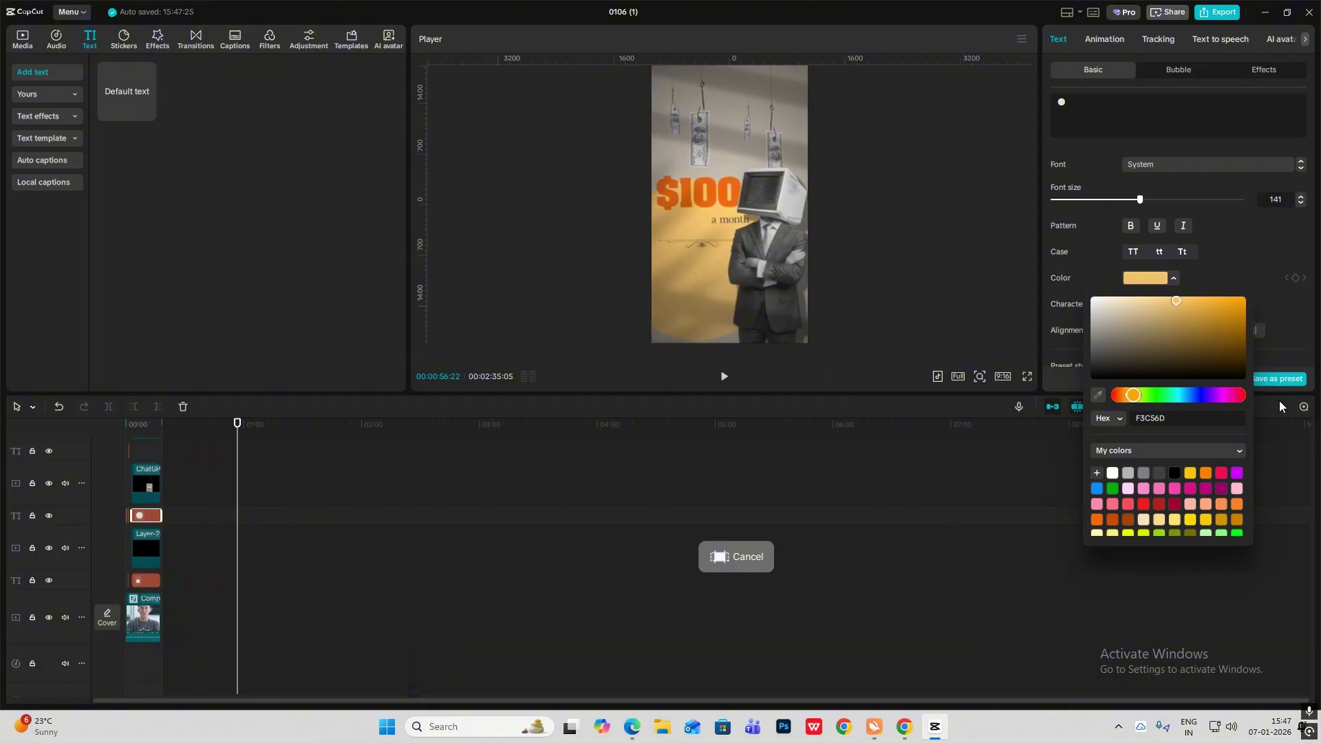
# Compare the recreated money scene with the reference frame at 00:00:57:13
pyautogui.click(136, 460)
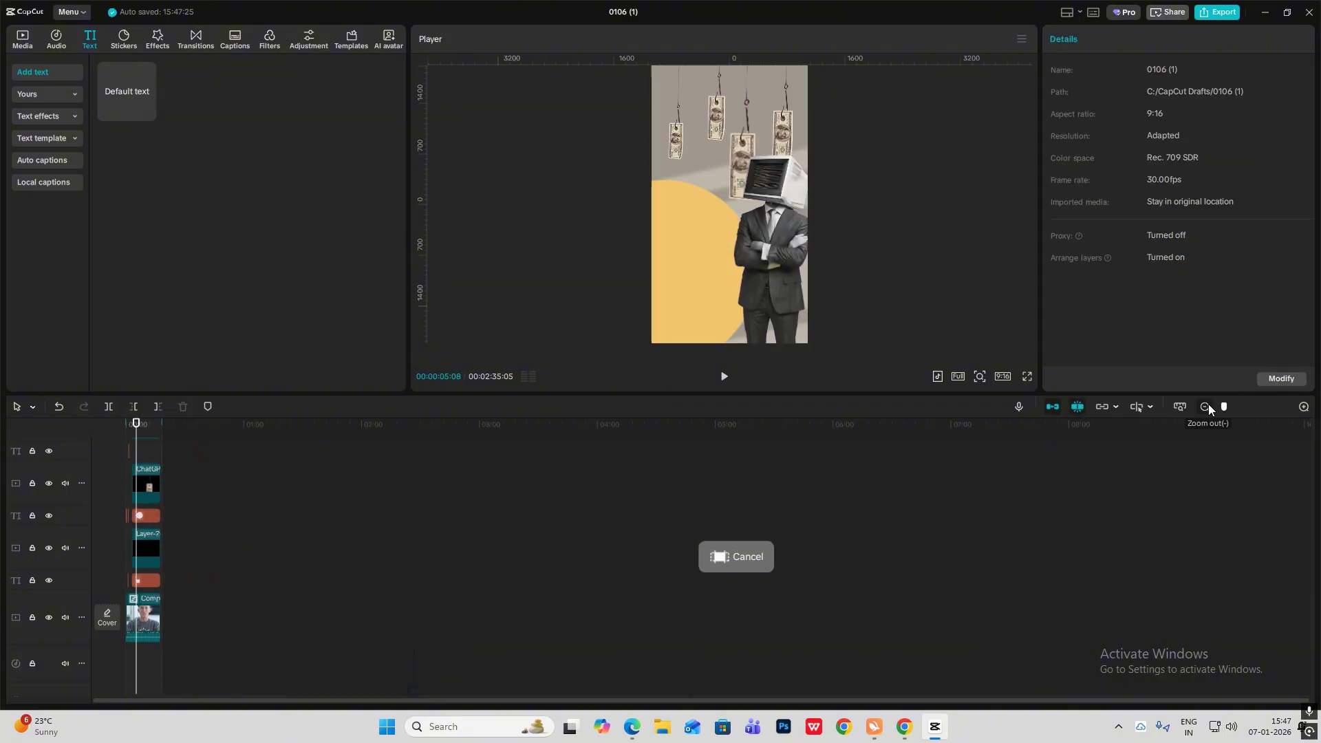
pyautogui.scroll(4, 489, 568)
pyautogui.scroll(2, 499, 571)
pyautogui.click(241, 498)
pyautogui.moveTo(242, 498); pyautogui.dragTo(239, 500)
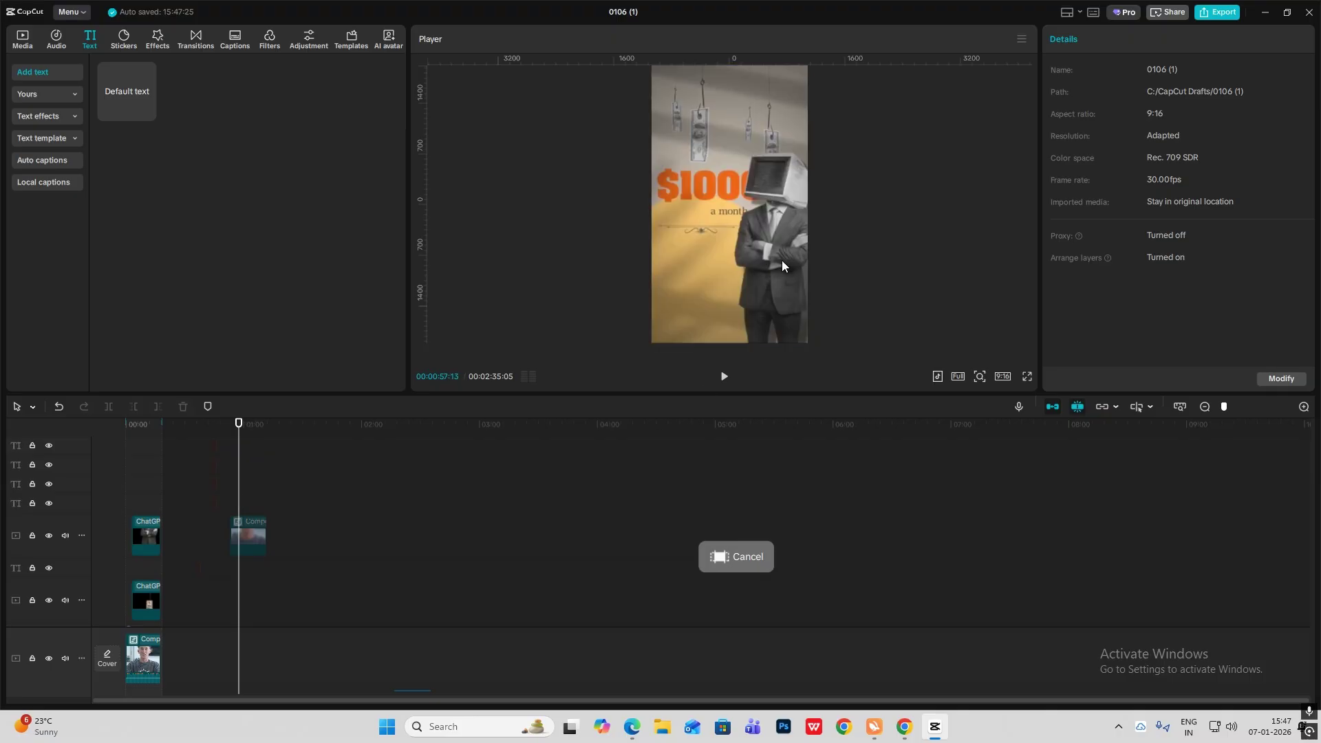
pyautogui.click(1303, 406)
pyautogui.click(398, 517)
# Duplicate the computer-headed man clip onto the track directly above and select the lower copy
pyautogui.click(249, 502)
pyautogui.scroll(-3, 250, 505)
pyautogui.scroll(1, 255, 509)
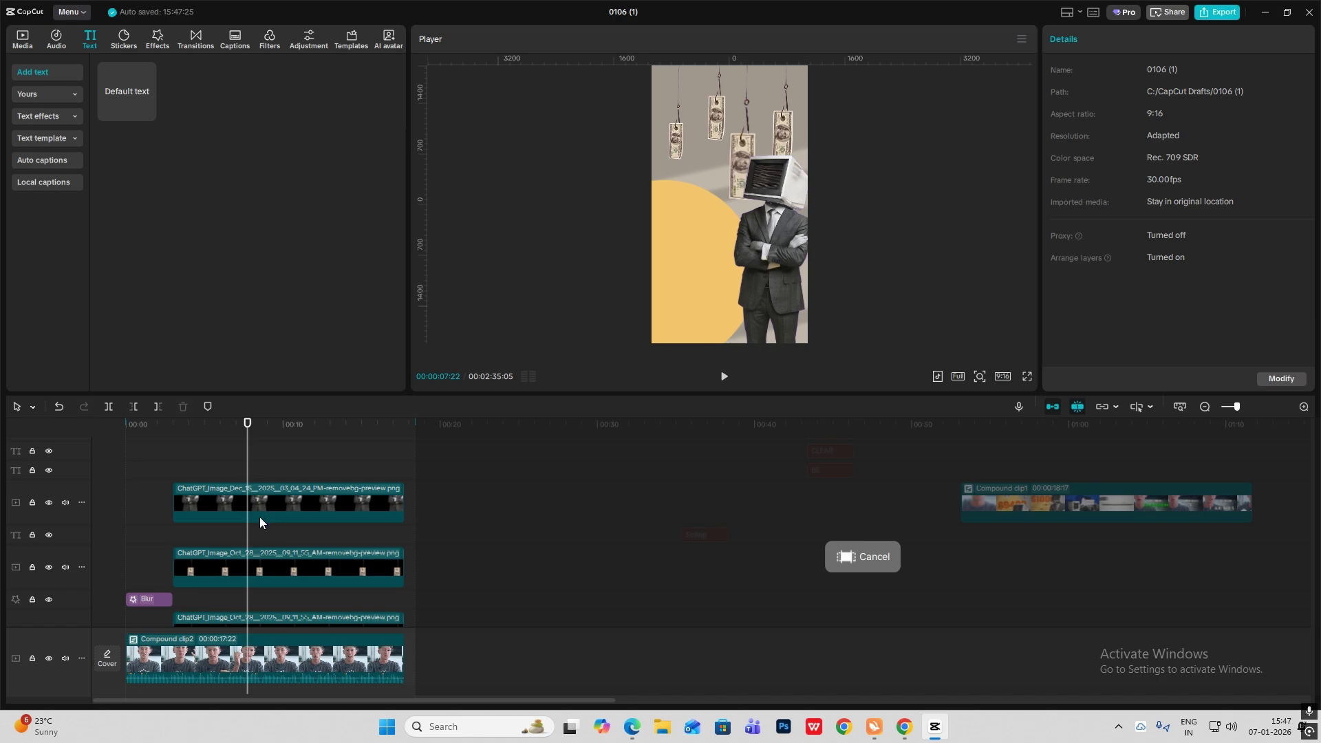
pyautogui.click(258, 509)
pyautogui.moveTo(274, 506); pyautogui.dragTo(277, 492)
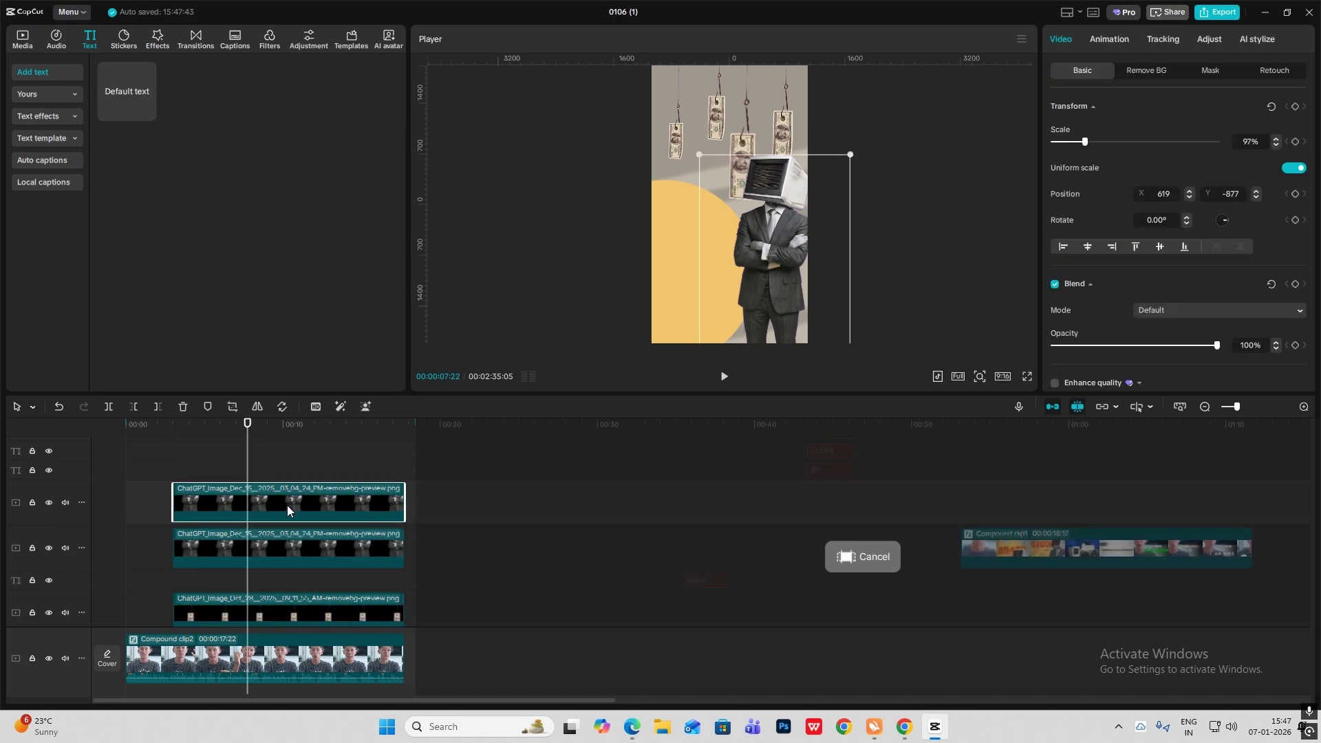
pyautogui.scroll(-1, 282, 505)
pyautogui.click(300, 500)
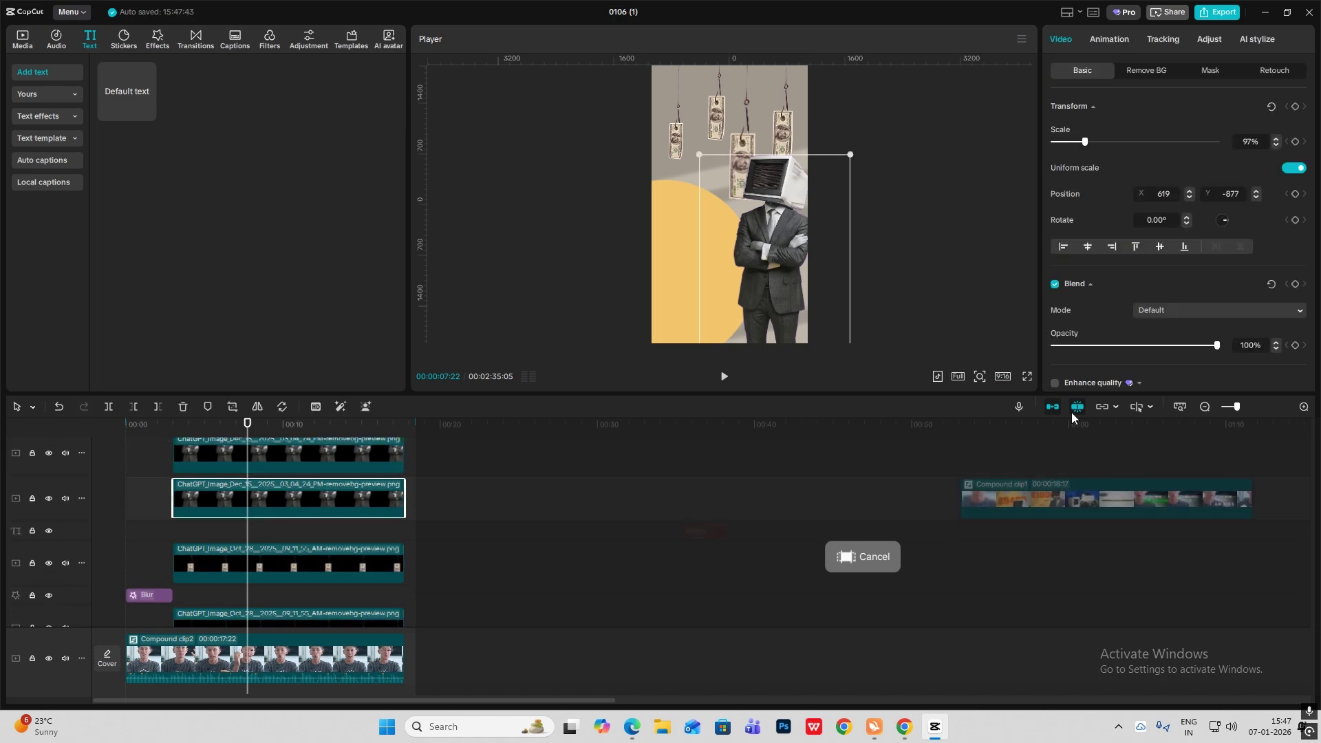
# Turn the lower man copy solid black by flattening its Luma and RGB curves, and offset it slightly right and down as a shadow
pyautogui.click(1203, 40)
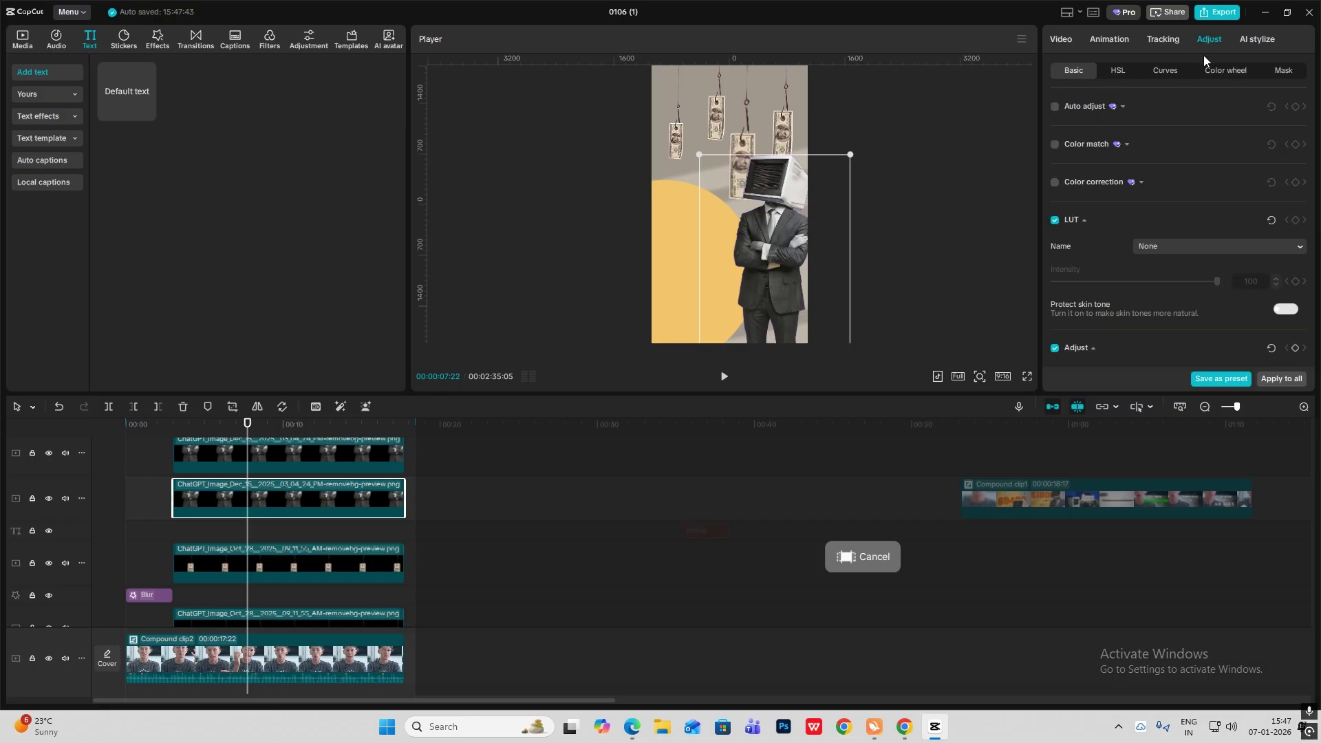
pyautogui.click(1165, 71)
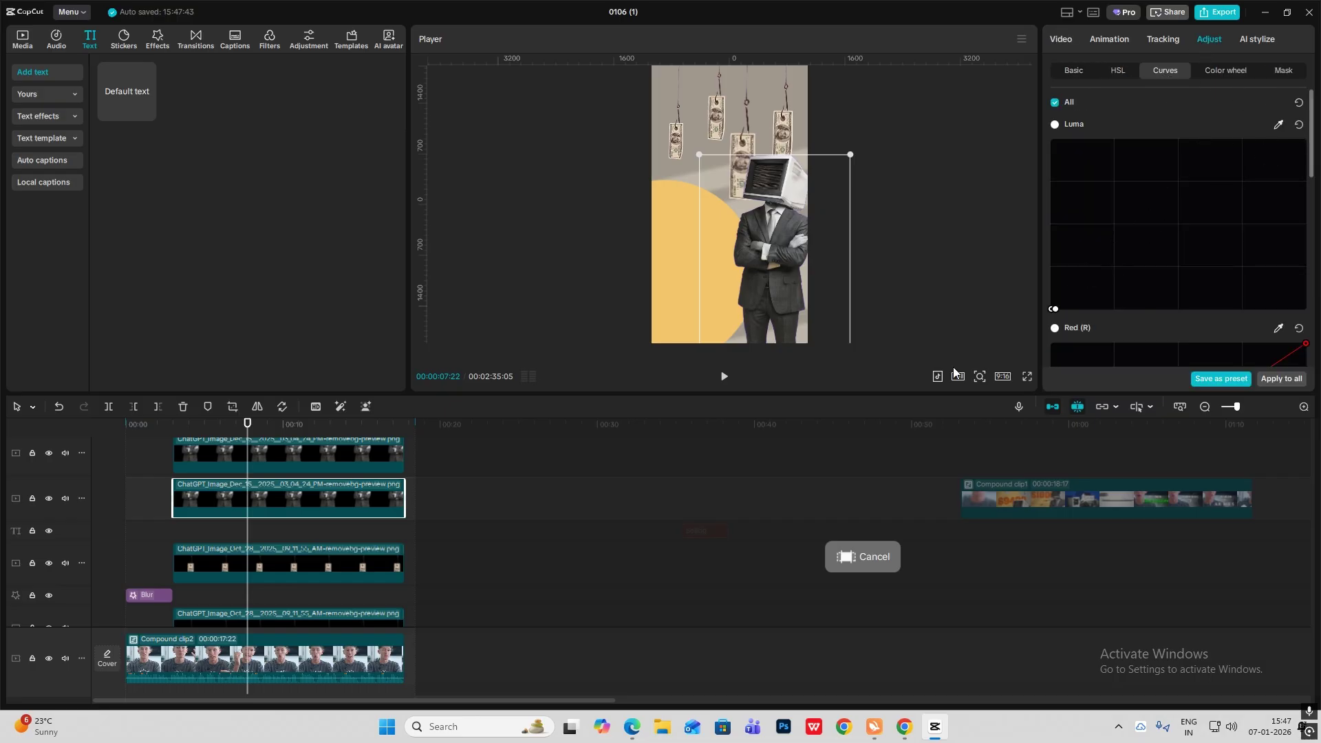
pyautogui.scroll(-4, 1271, 266)
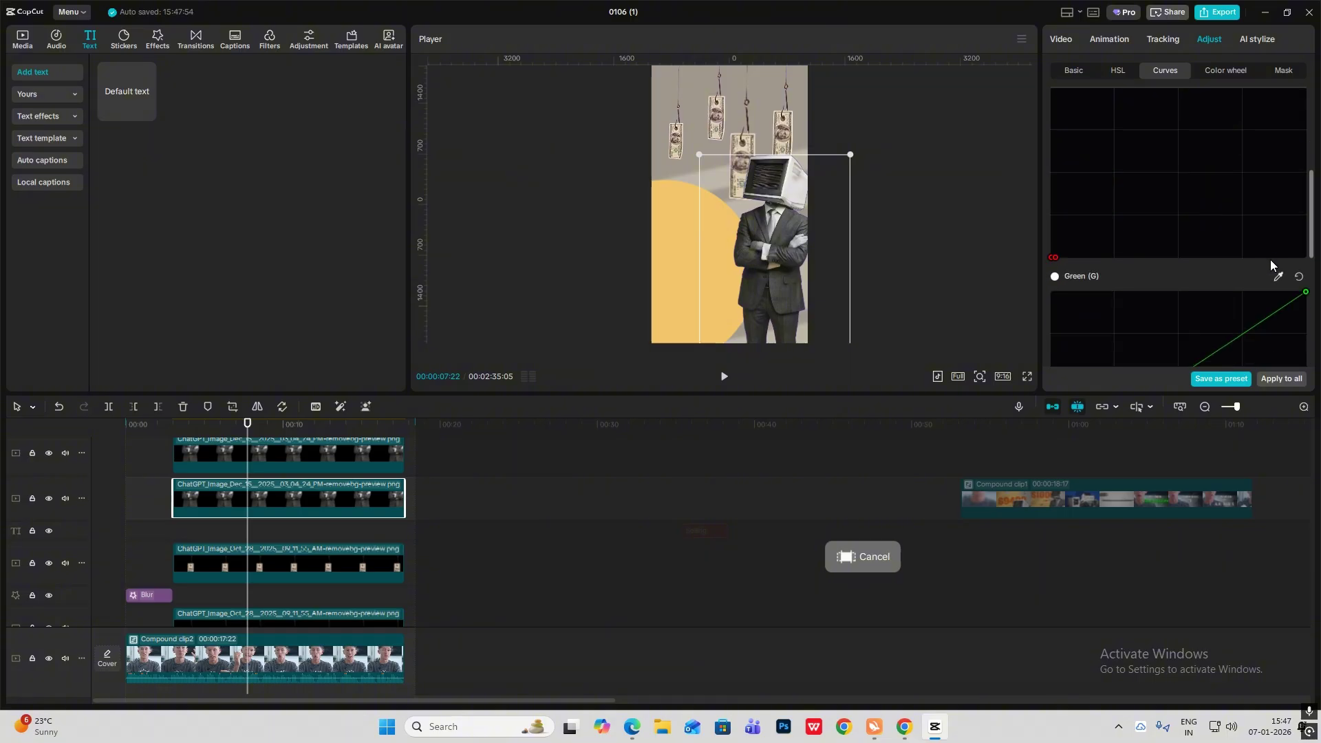
pyautogui.scroll(-4, 1271, 266)
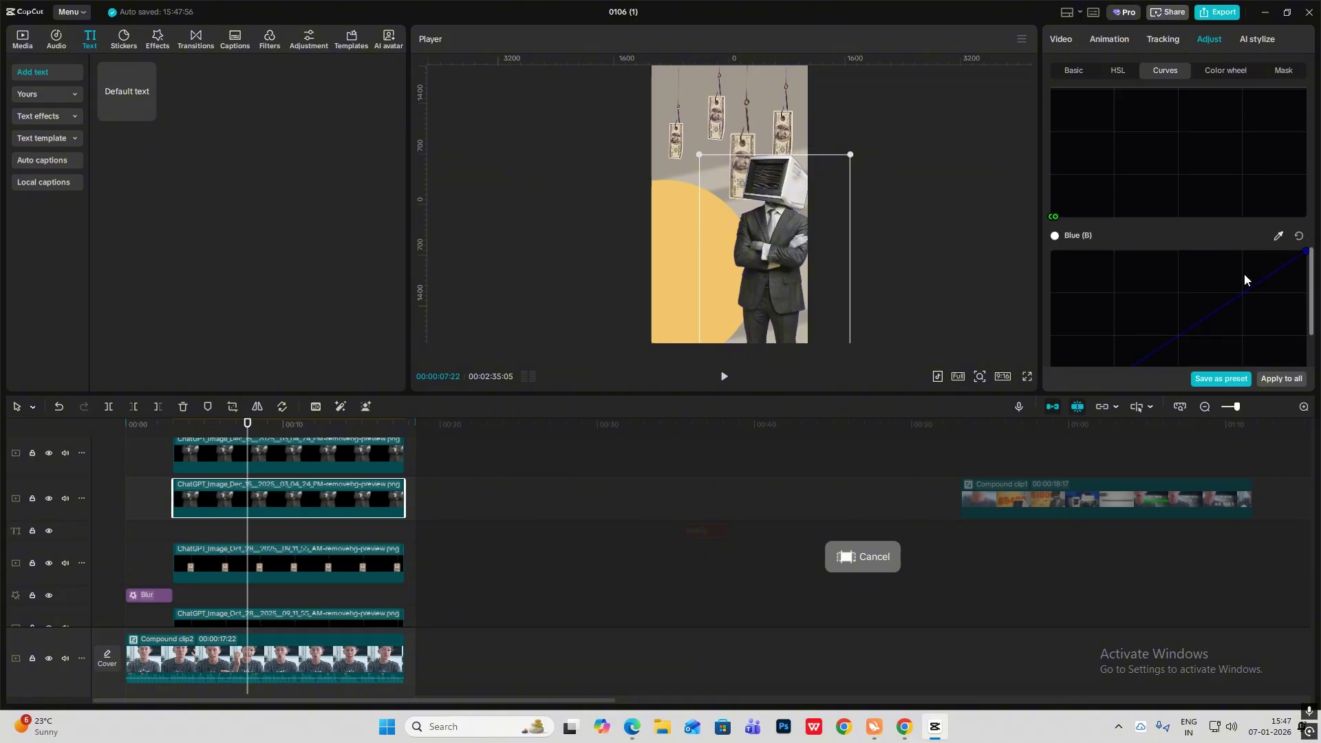
pyautogui.moveTo(785, 270); pyautogui.dragTo(795, 276)
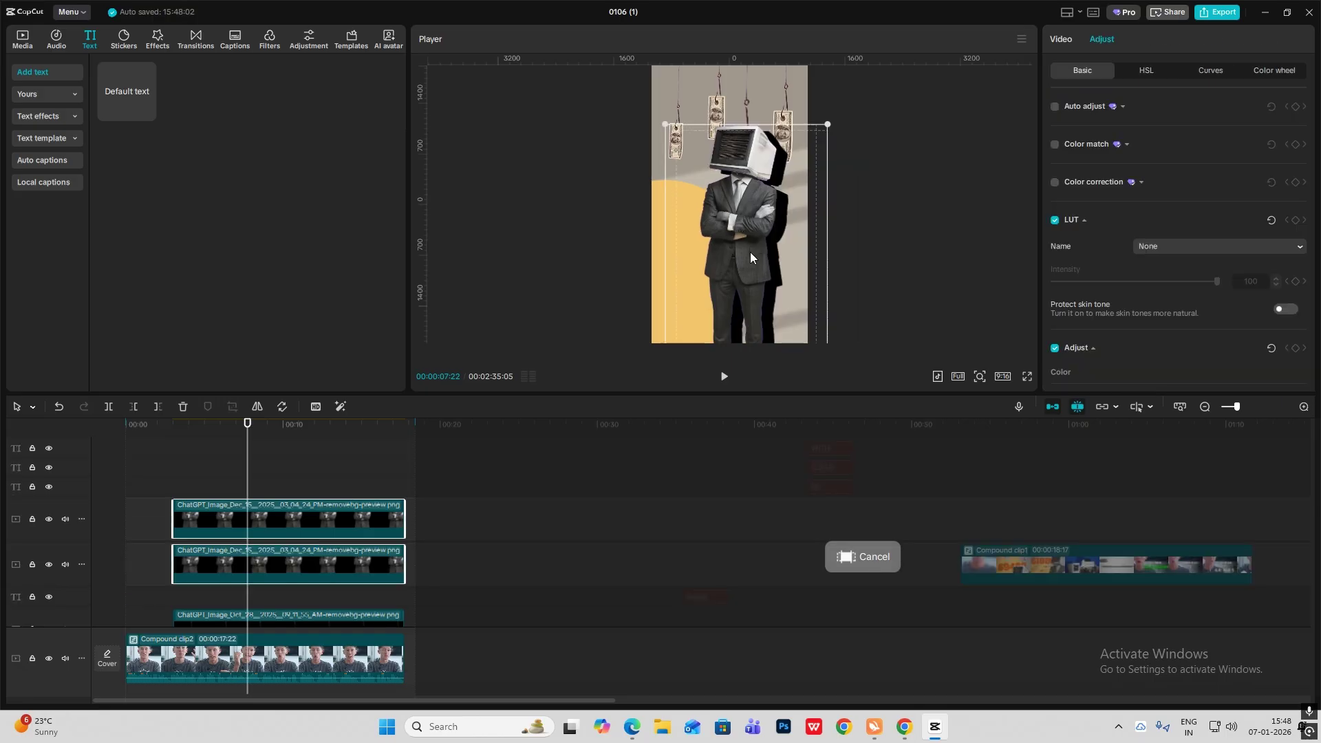
# Nudge the man and his shadow upward together, set the black shadow copy's opacity to 24%, and select both clips
pyautogui.moveTo(749, 256); pyautogui.dragTo(749, 248)
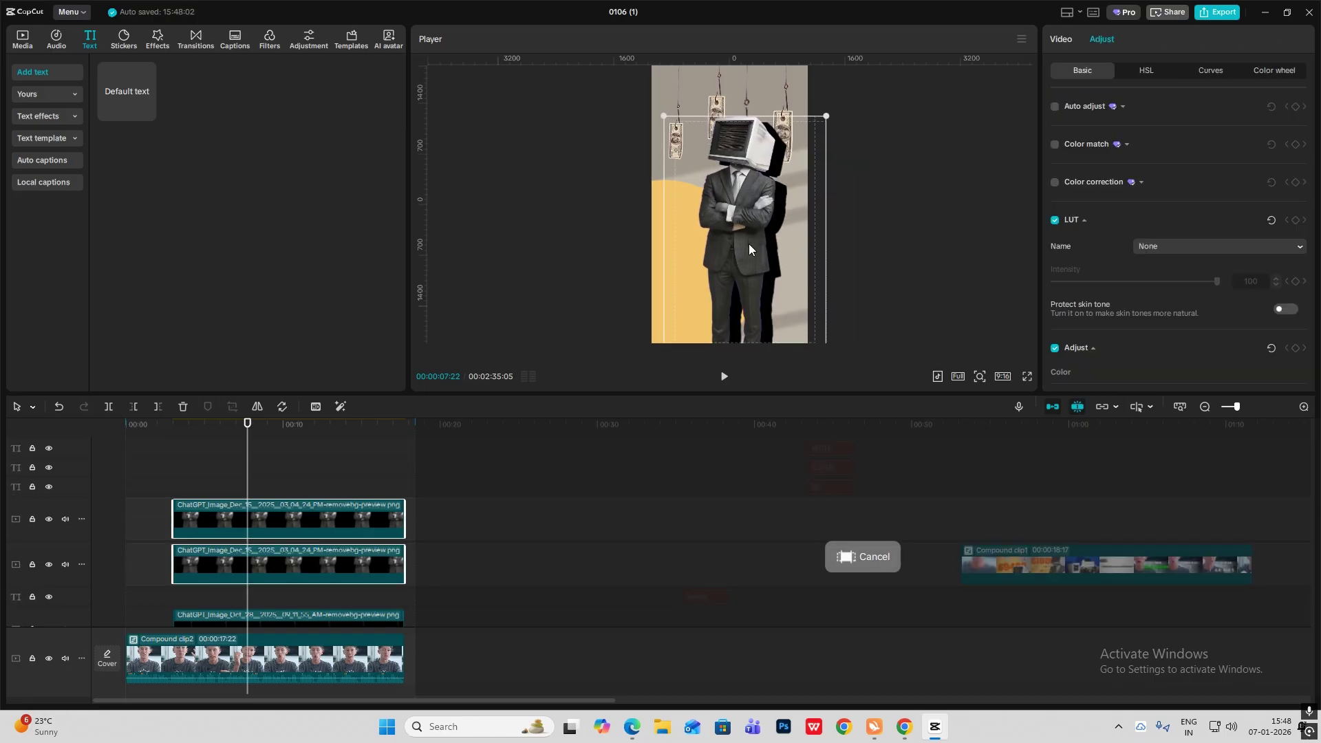
pyautogui.click(341, 551)
pyautogui.scroll(-3, 1226, 283)
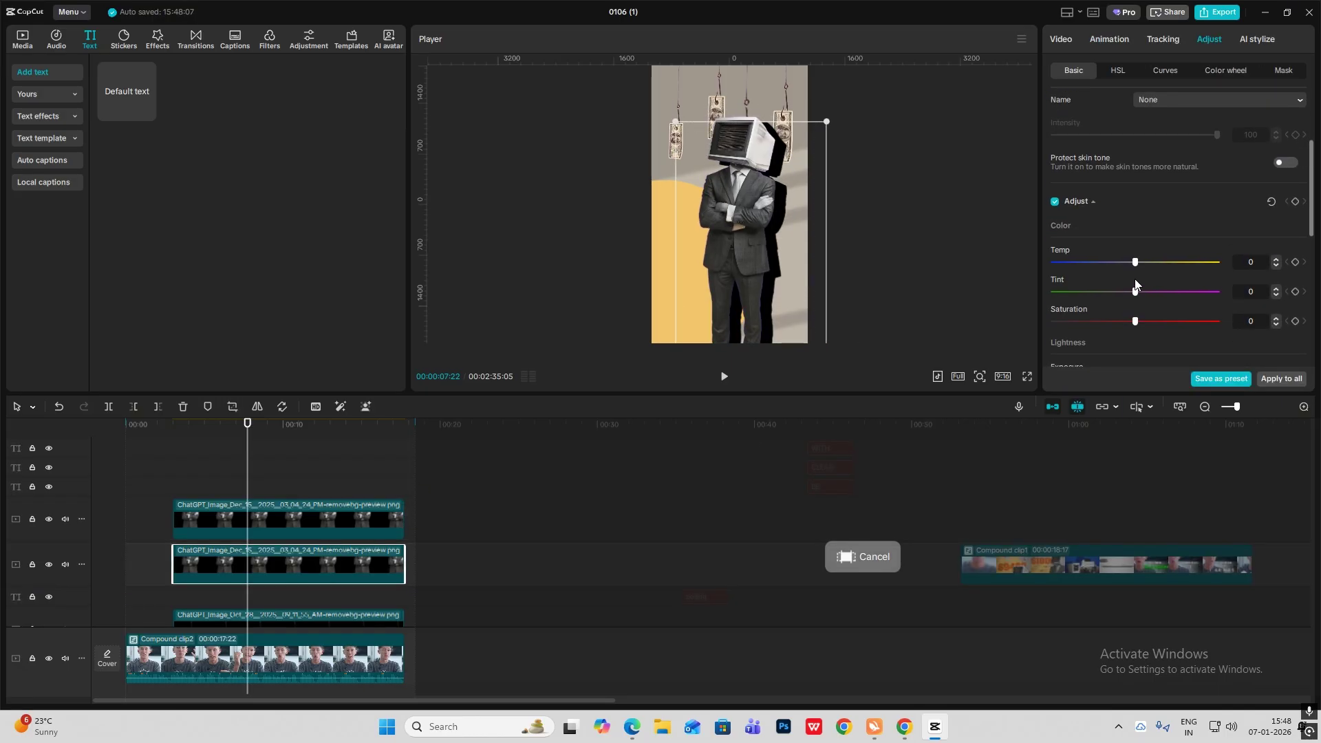
pyautogui.click(1062, 39)
pyautogui.scroll(-2, 1155, 249)
pyautogui.moveTo(1214, 269); pyautogui.dragTo(1094, 284)
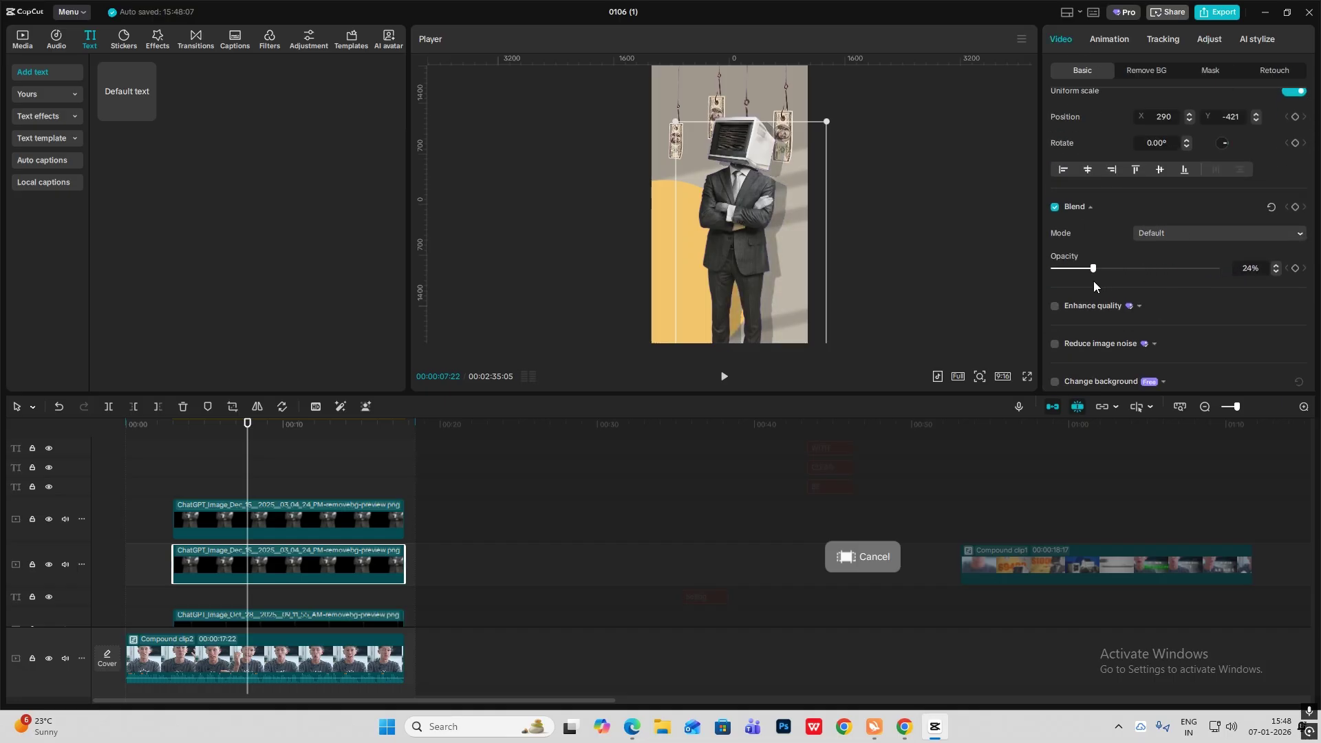
pyautogui.moveTo(472, 492); pyautogui.dragTo(355, 578)
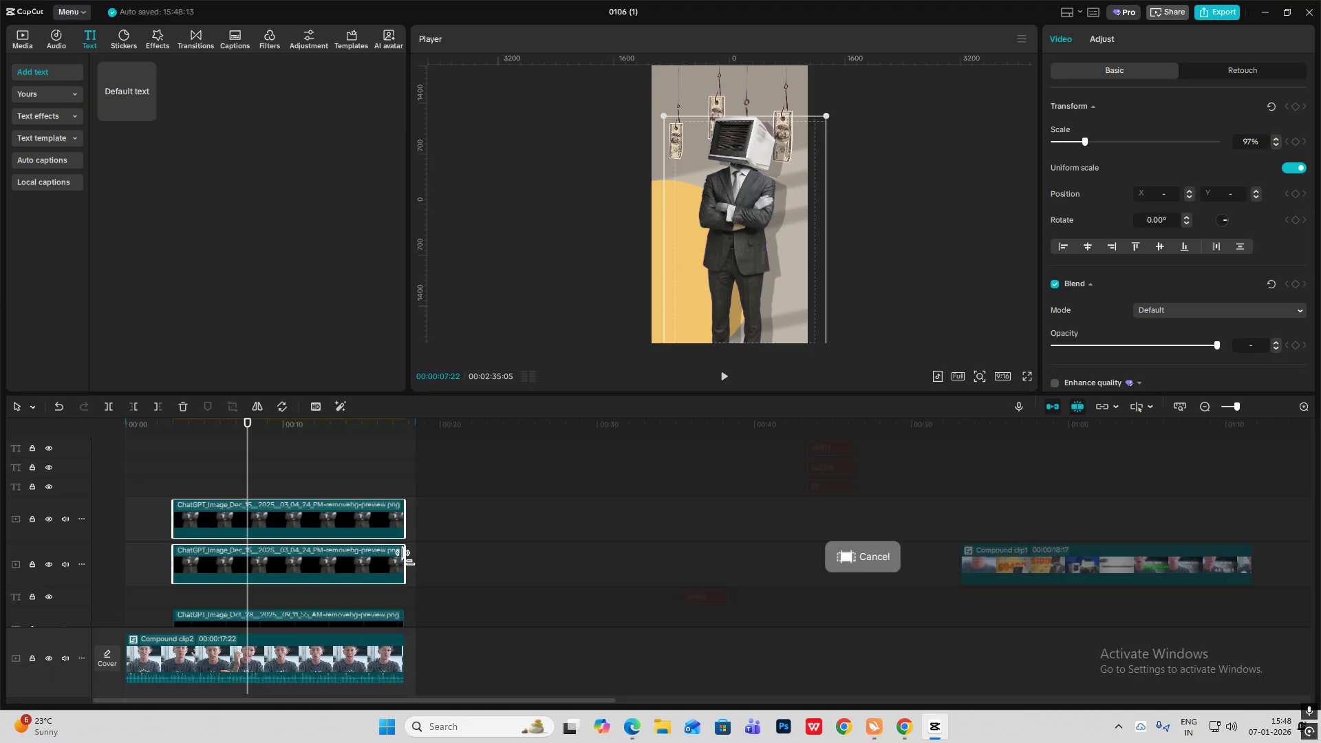
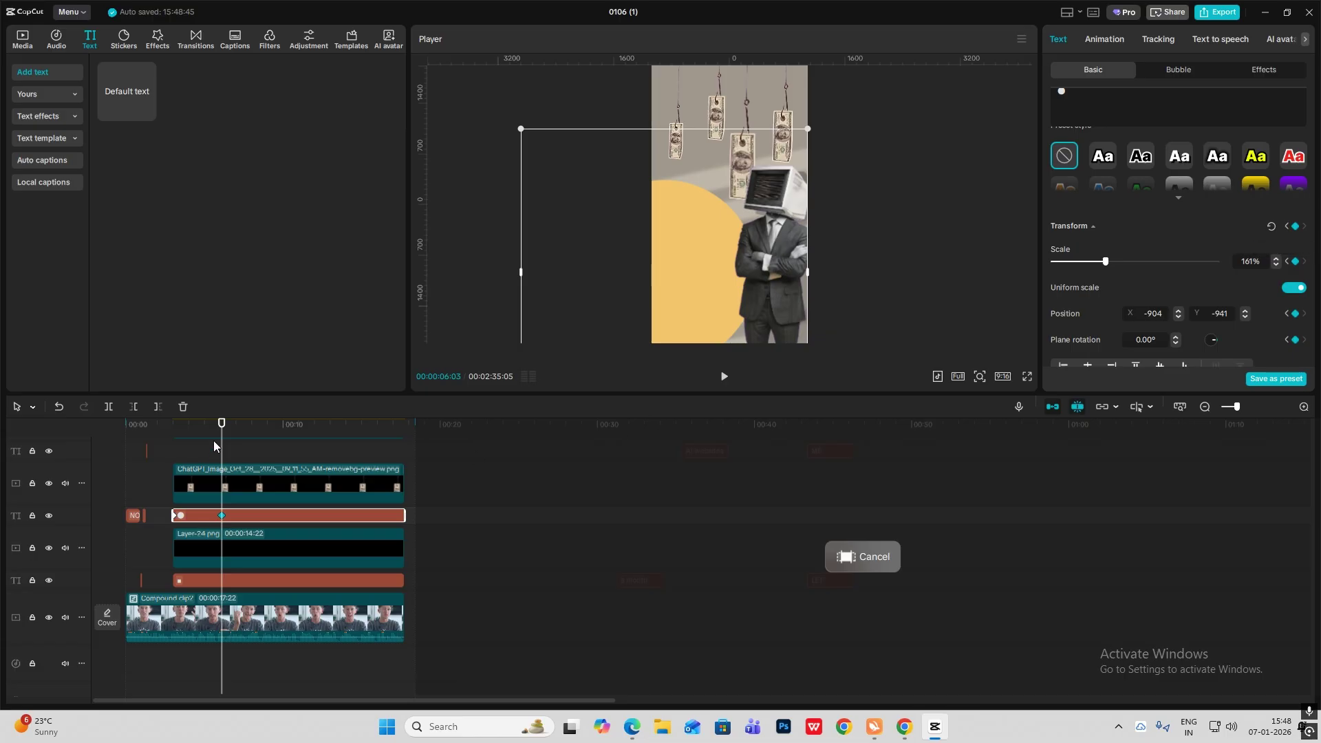
# At 00:00:03:00, move the yellow circle off the frame's upper-left corner to about X -2579, Y 1373, and preview its entrance
pyautogui.moveTo(221, 424); pyautogui.dragTo(174, 425)
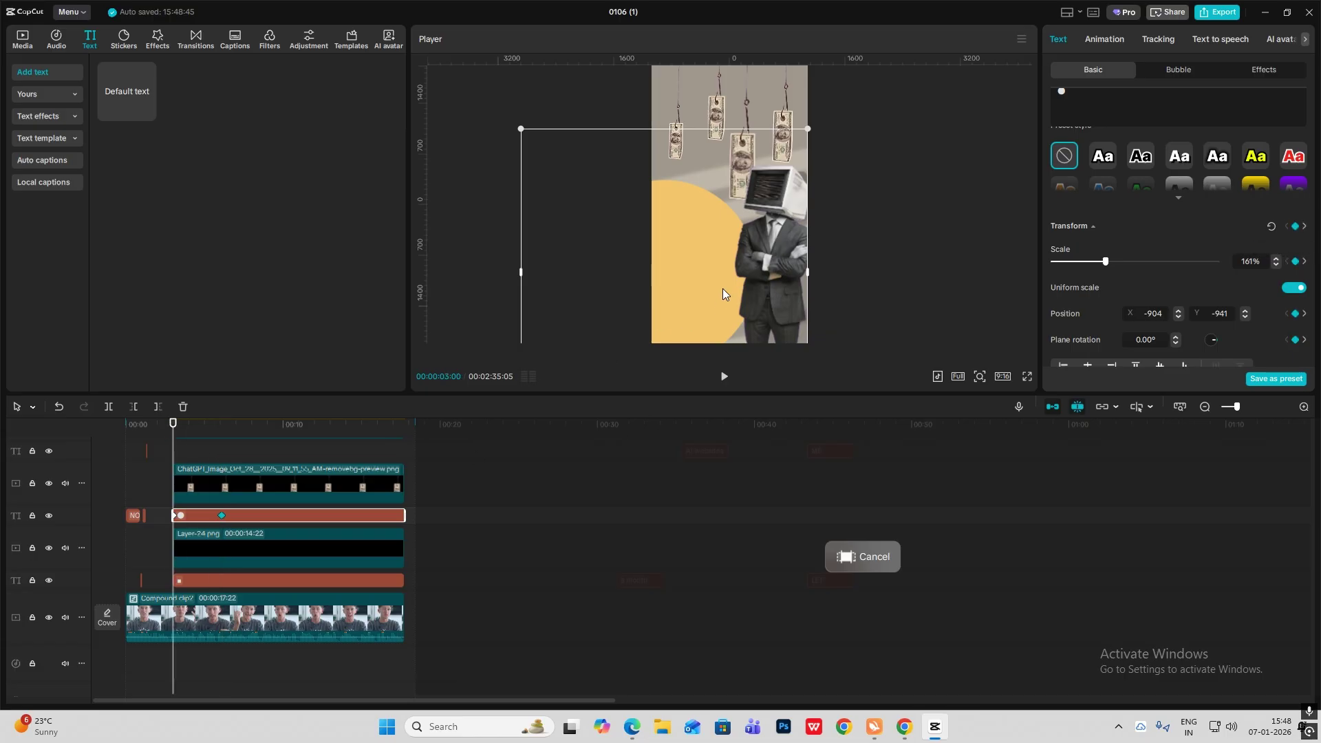
pyautogui.moveTo(667, 186); pyautogui.dragTo(601, 120)
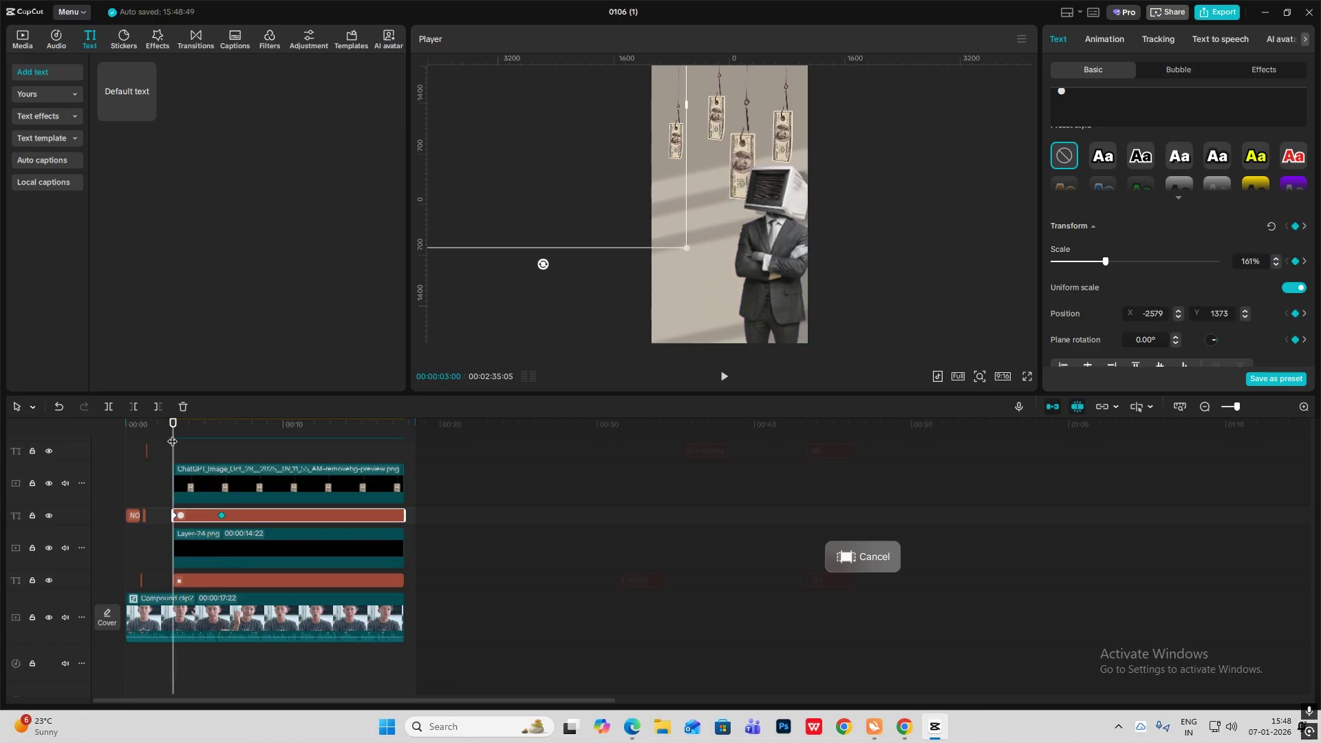
pyautogui.moveTo(172, 440); pyautogui.dragTo(223, 472)
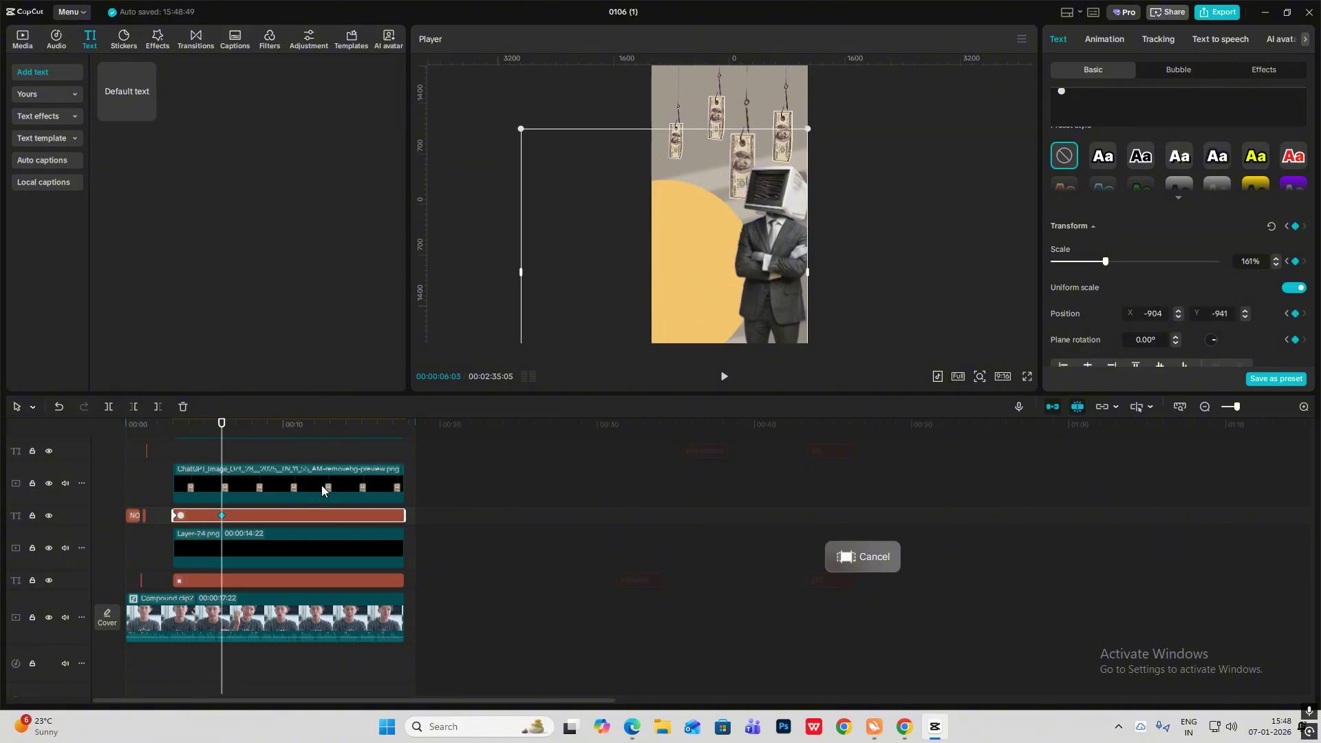
# Apply the Cubic Out preset curve to the circle's X and Y position keyframes
pyautogui.click(287, 512)
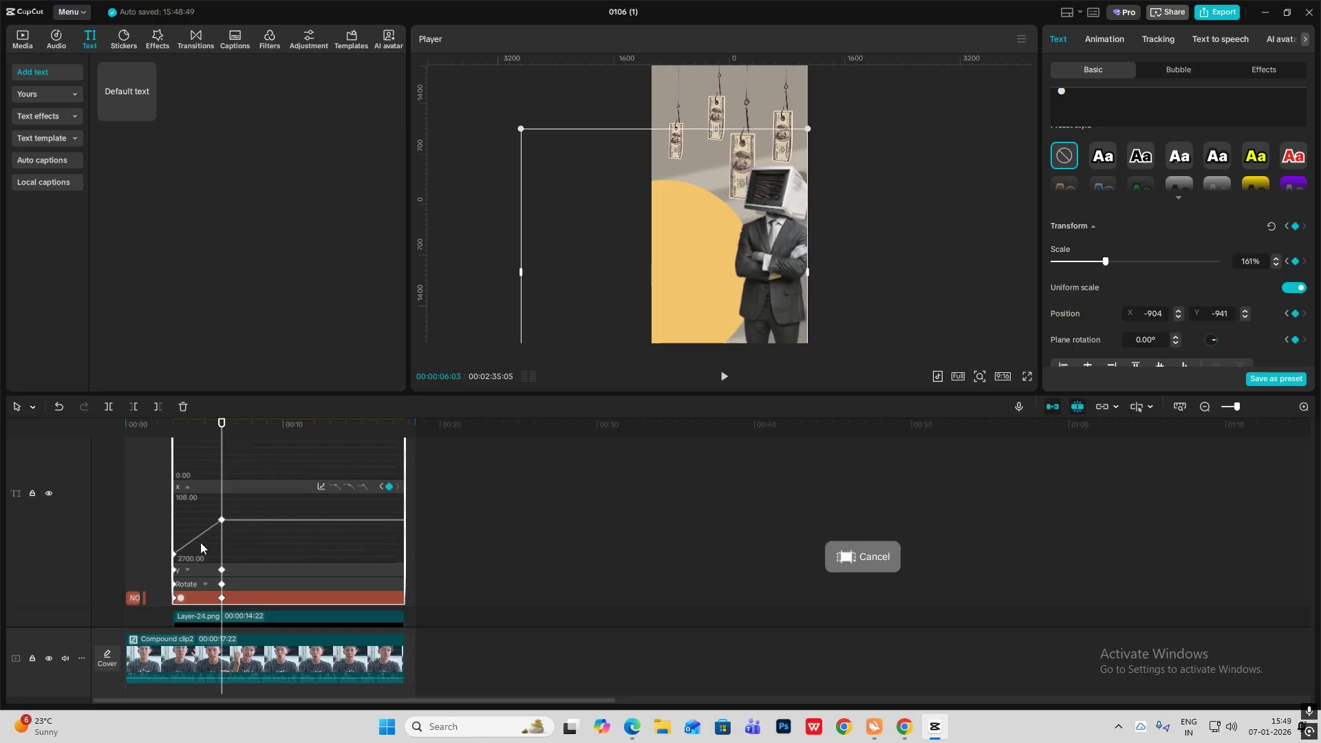
pyautogui.click(320, 486)
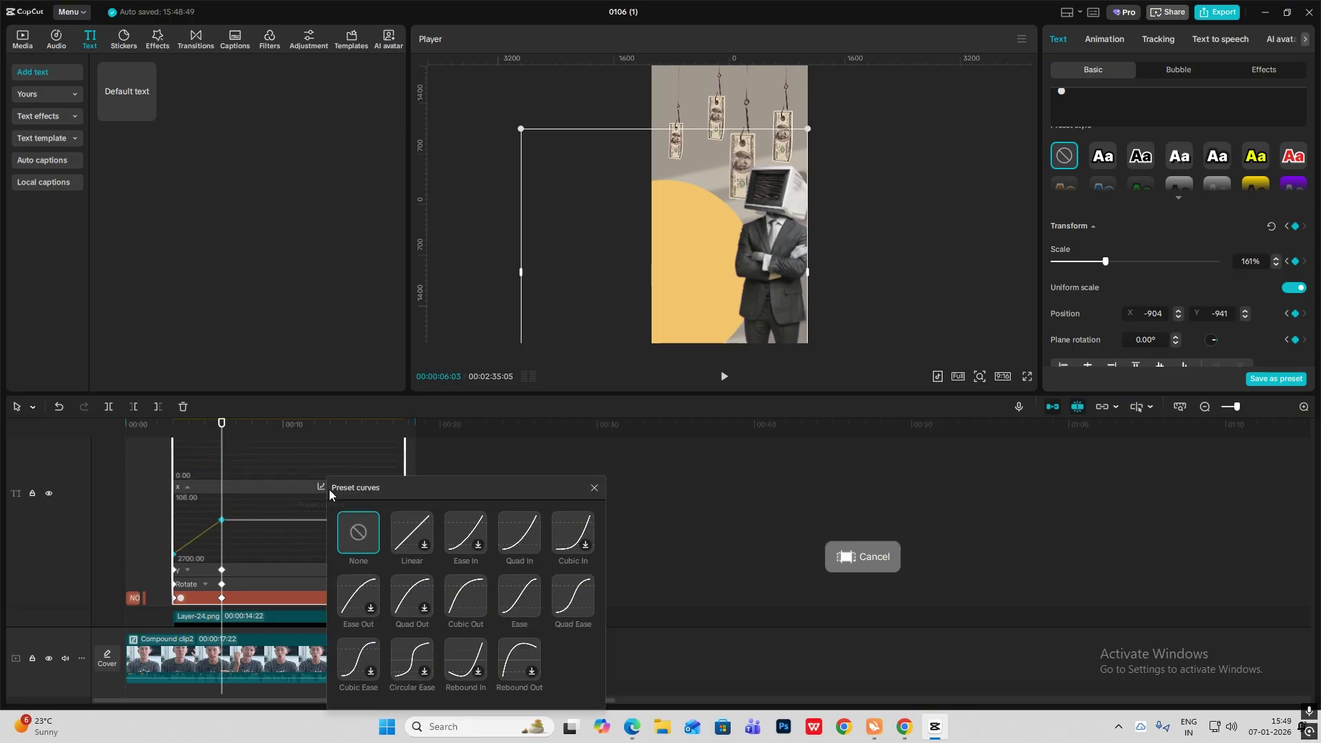
pyautogui.click(472, 597)
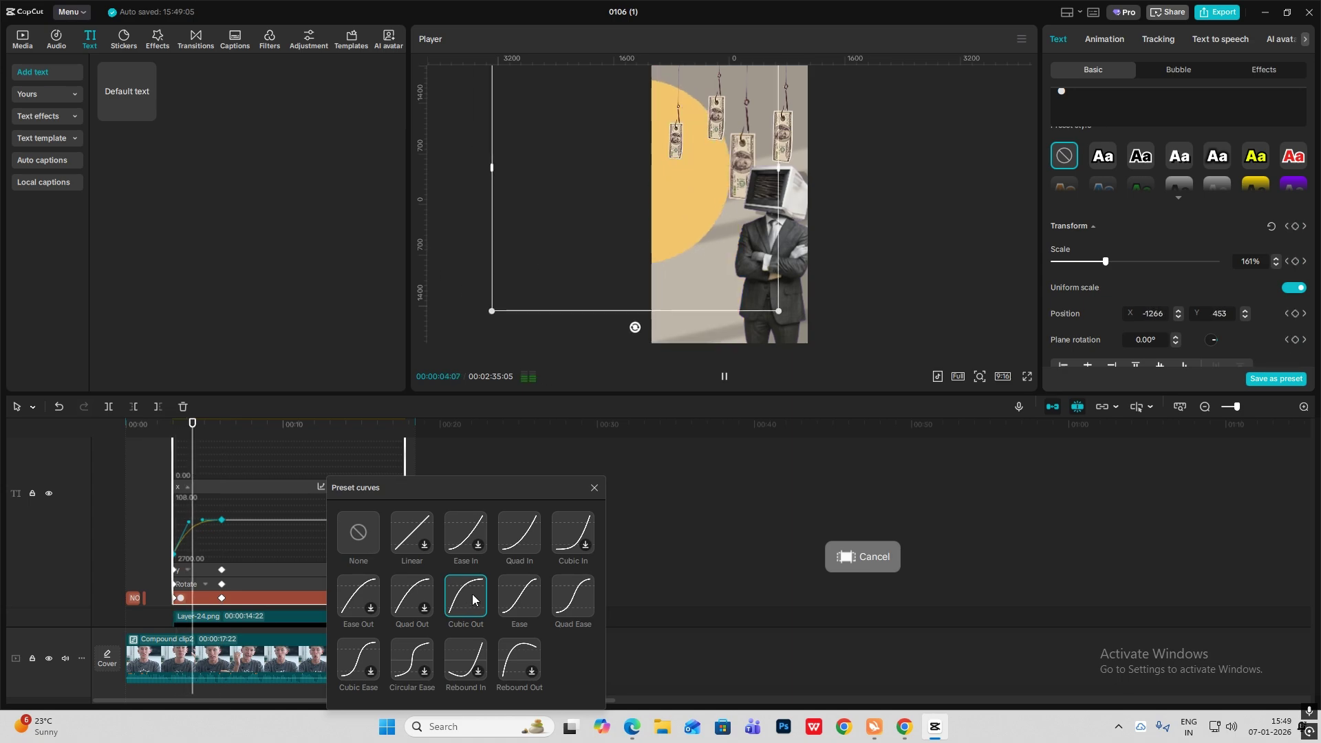
pyautogui.click(594, 487)
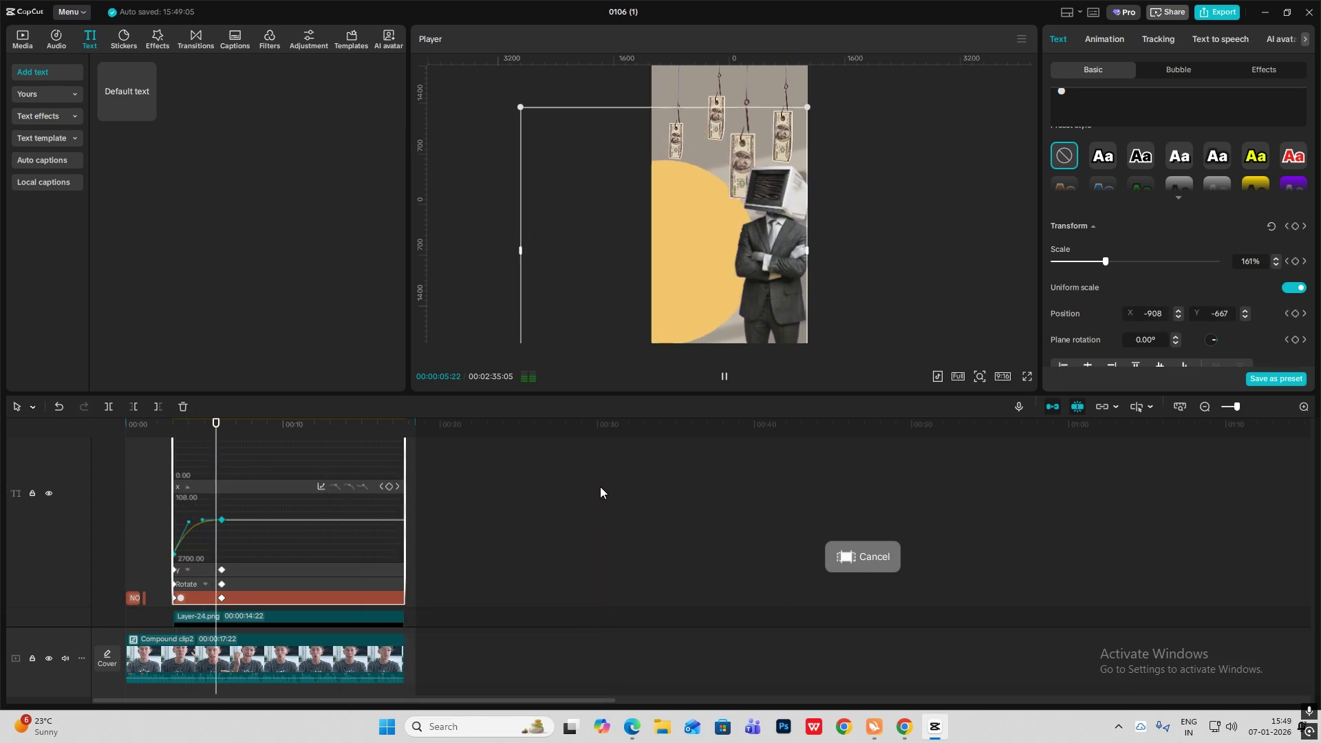
pyautogui.click(256, 574)
pyautogui.click(321, 500)
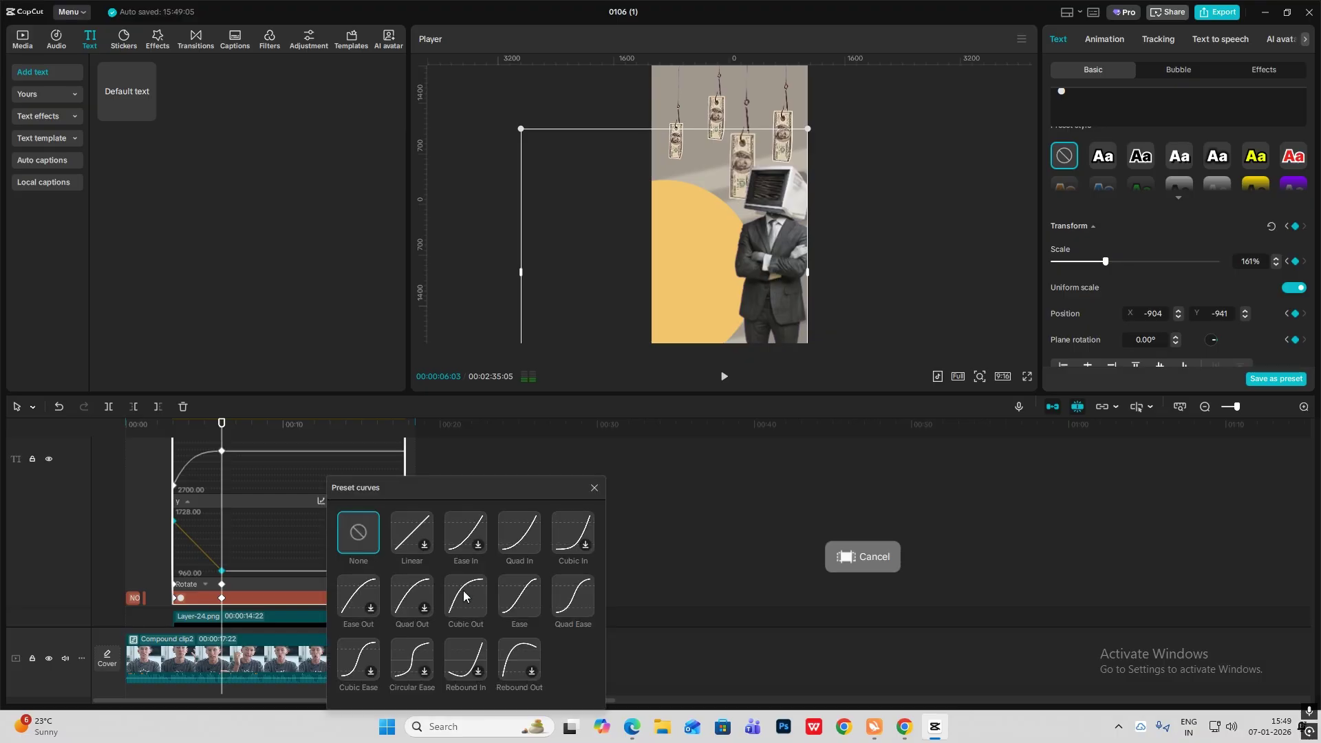
pyautogui.click(465, 595)
pyautogui.click(594, 487)
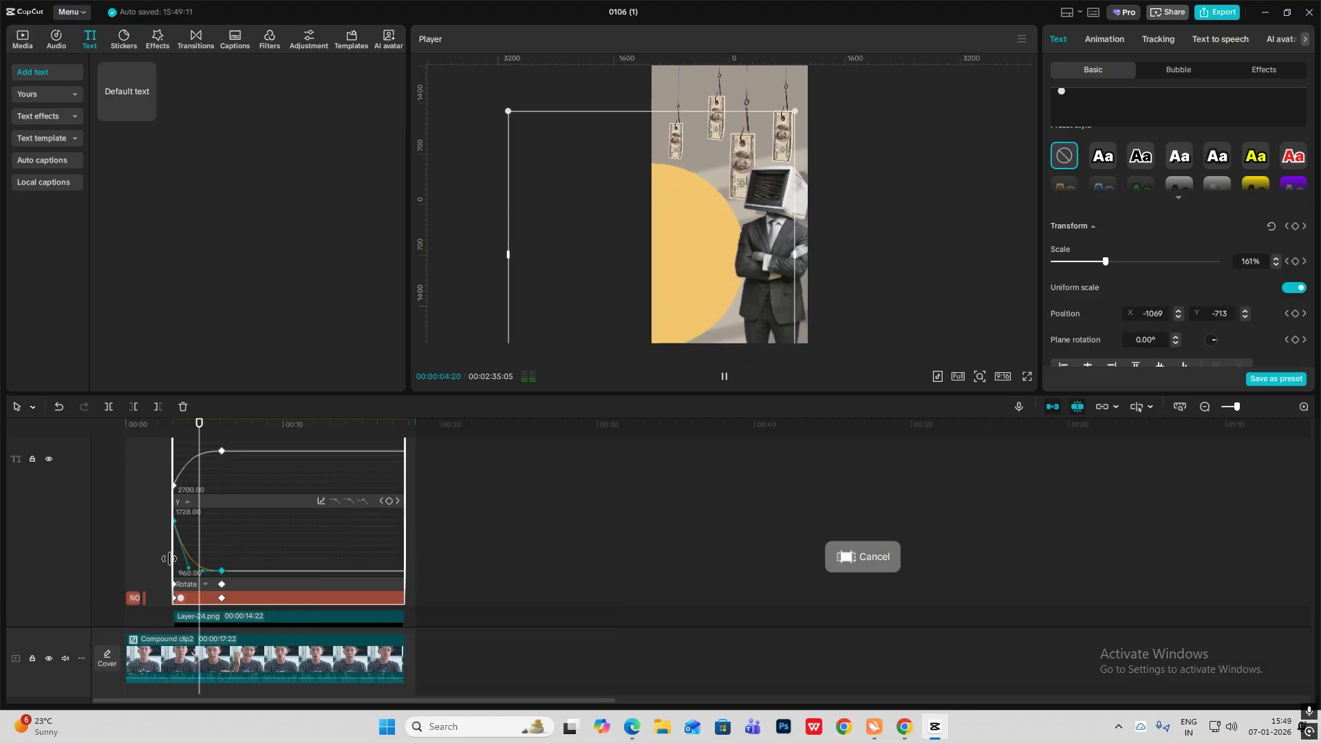
# Steepen the start of the circle's X and Y position curves by reshaping their handles, and play back the faster entrance
pyautogui.scroll(1, 222, 469)
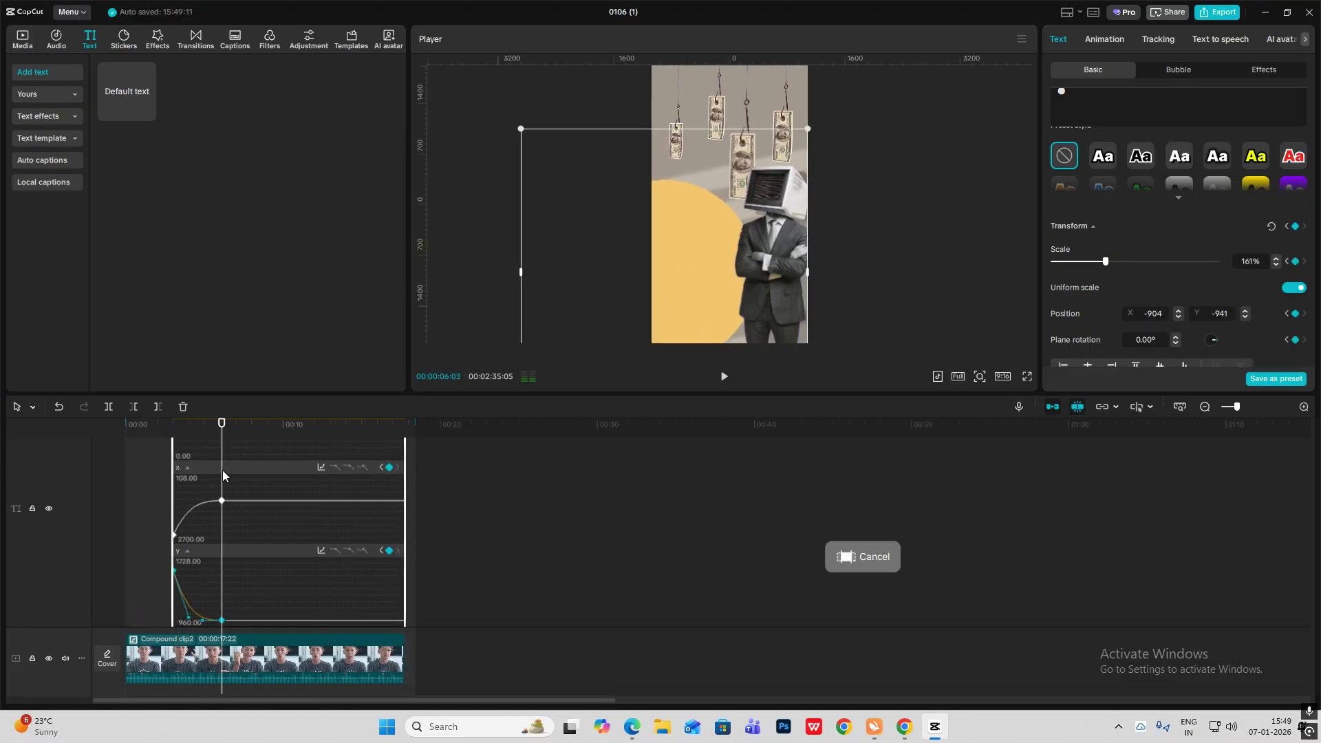
pyautogui.click(180, 517)
pyautogui.moveTo(189, 508)
pyautogui.mouseDown()
pyautogui.moveTo(201, 518)
pyautogui.moveTo(177, 490)
pyautogui.mouseUp()
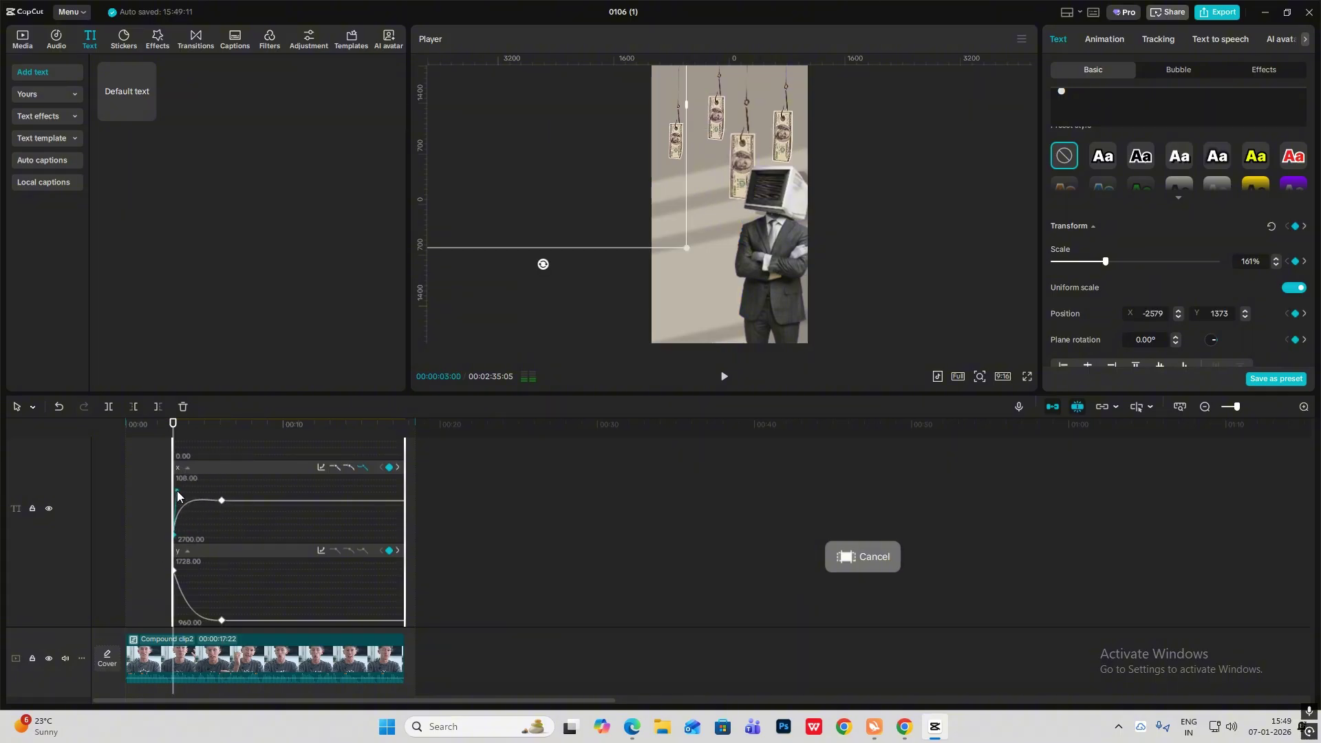
pyautogui.press('space')
pyautogui.press('space')
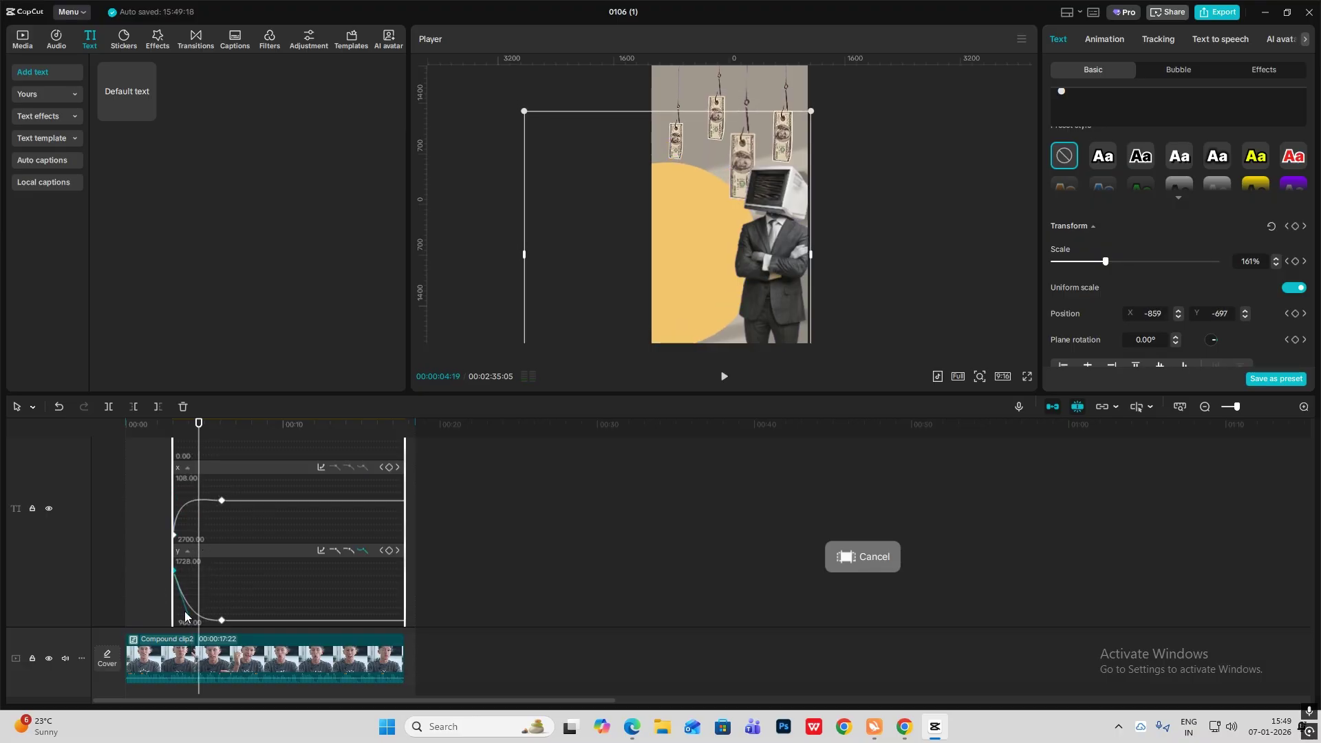
pyautogui.moveTo(190, 623); pyautogui.dragTo(200, 612)
pyautogui.press('space')
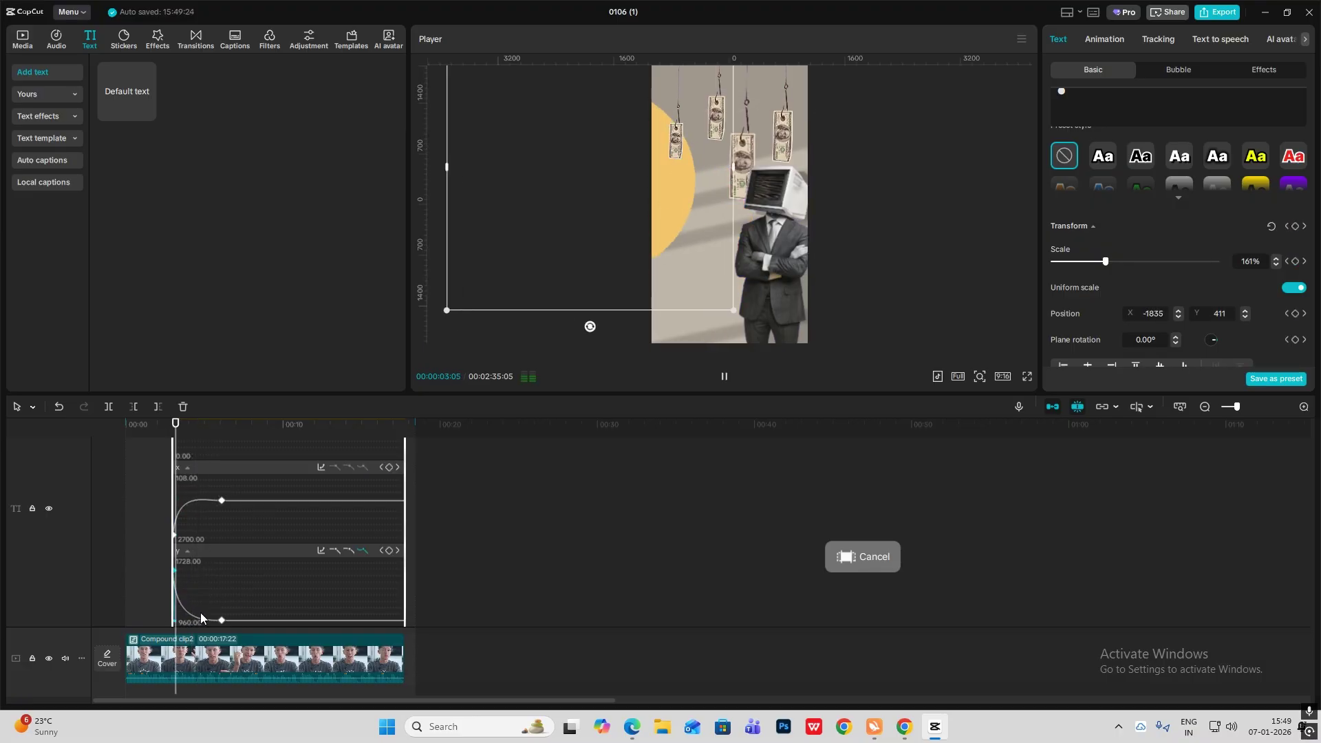
# Add transform keyframes to the banknote clips at 00:00:03:00
pyautogui.click(224, 549)
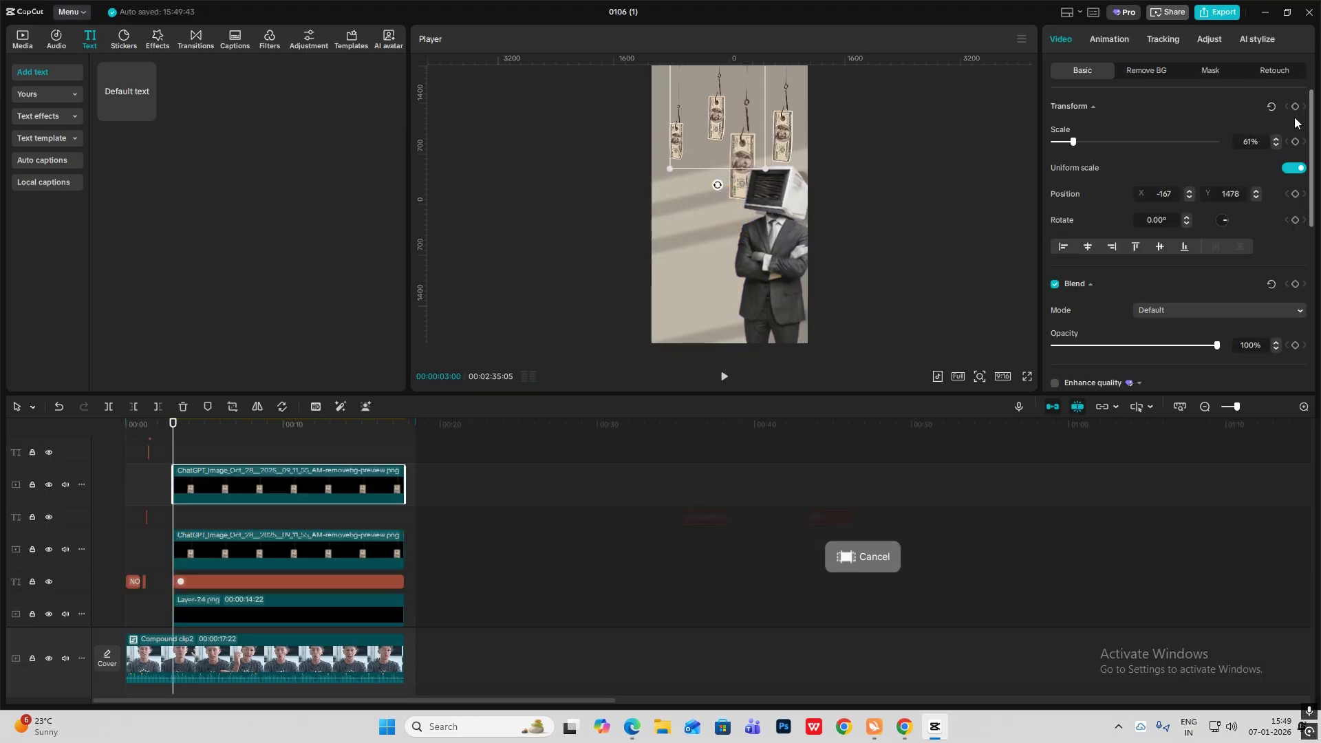
pyautogui.click(1294, 106)
pyautogui.scroll(2, 206, 534)
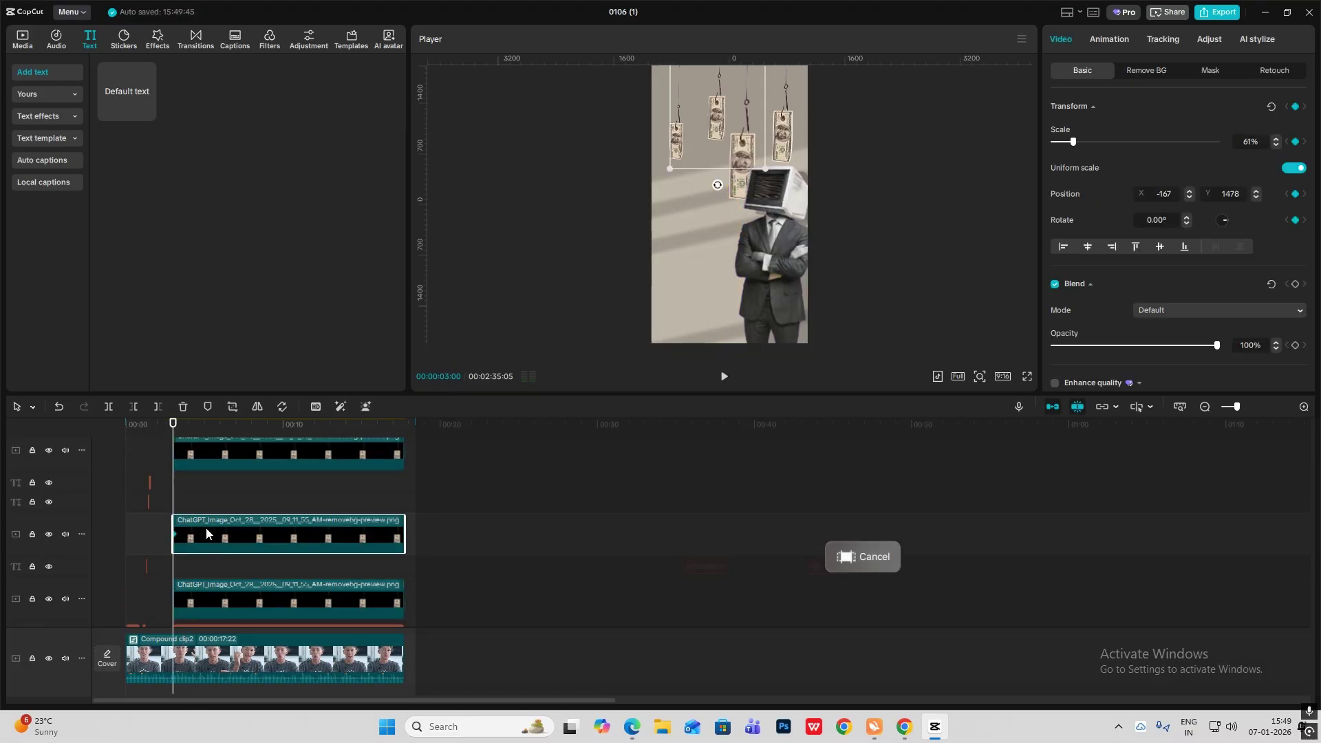
pyautogui.click(209, 454)
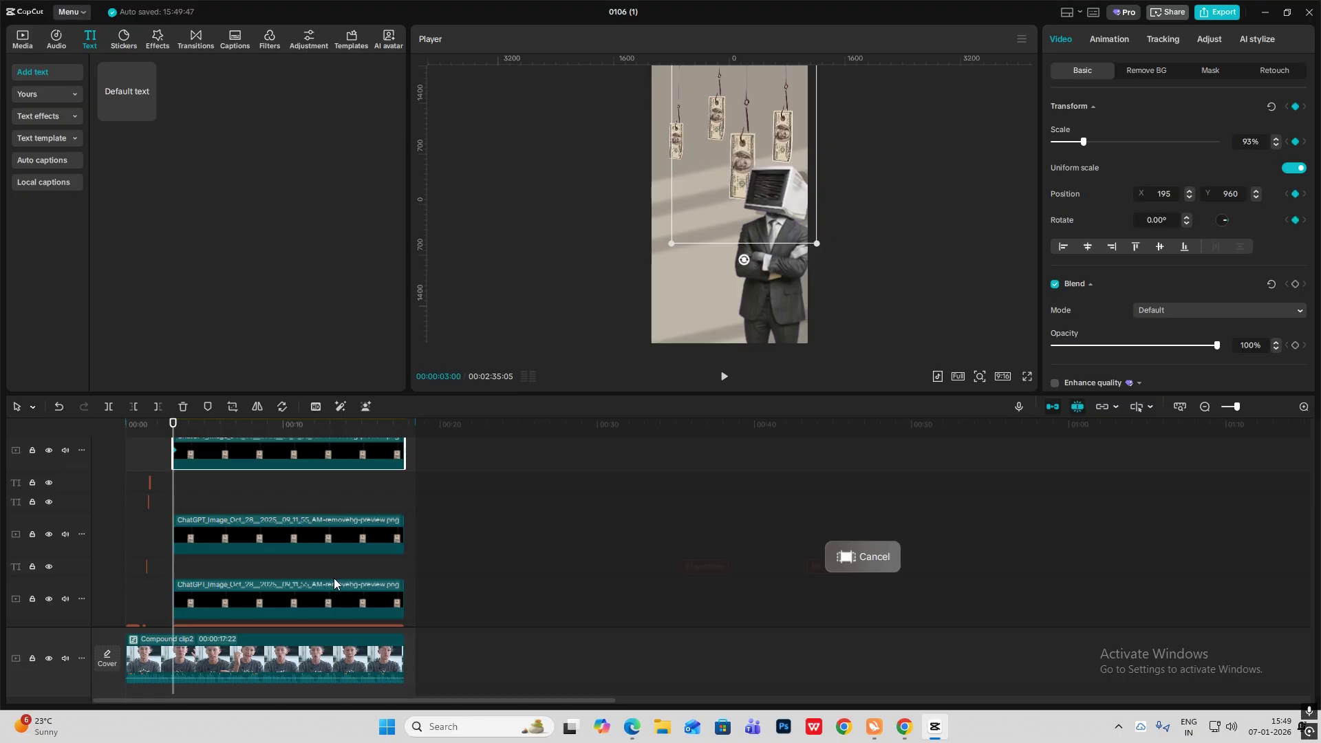
pyautogui.scroll(3, 334, 583)
# Add transform keyframes to all four banknote clips at 00:00:05:26 to hold their hanging positions
pyautogui.moveTo(173, 424); pyautogui.dragTo(218, 428)
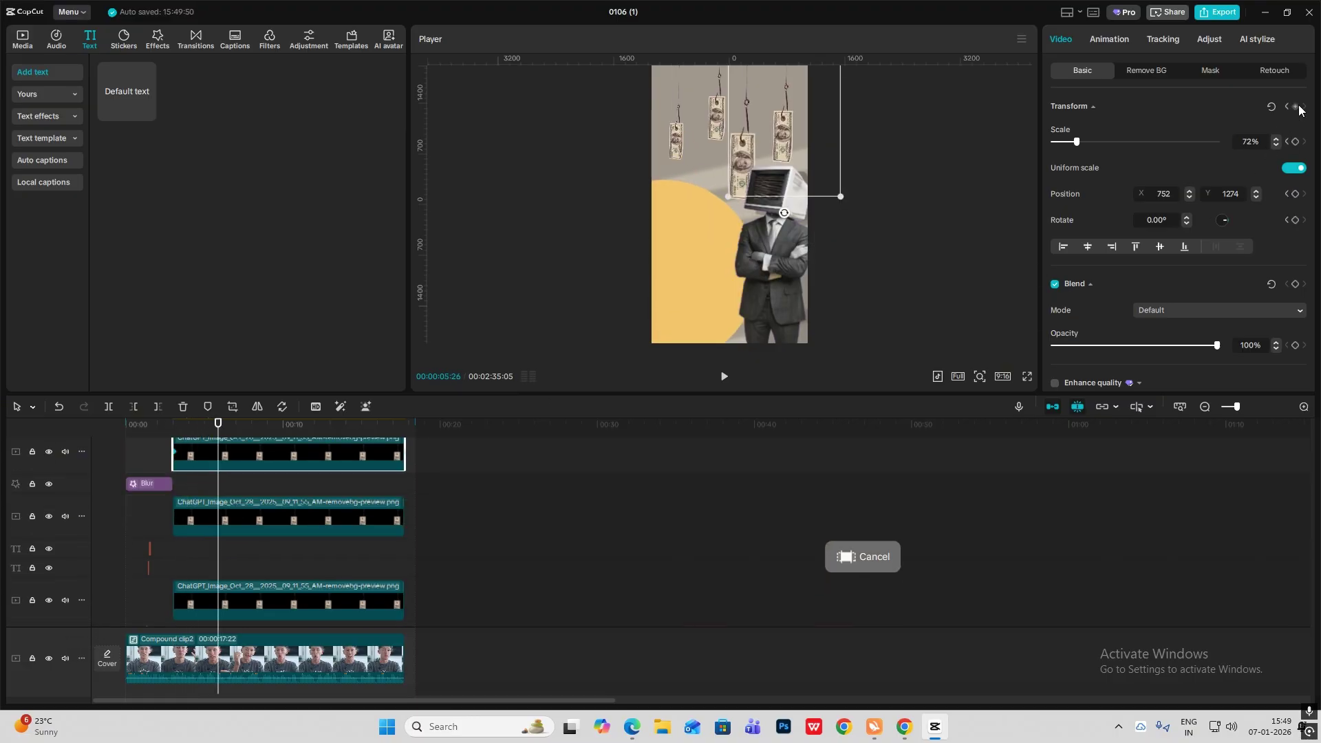
pyautogui.click(233, 521)
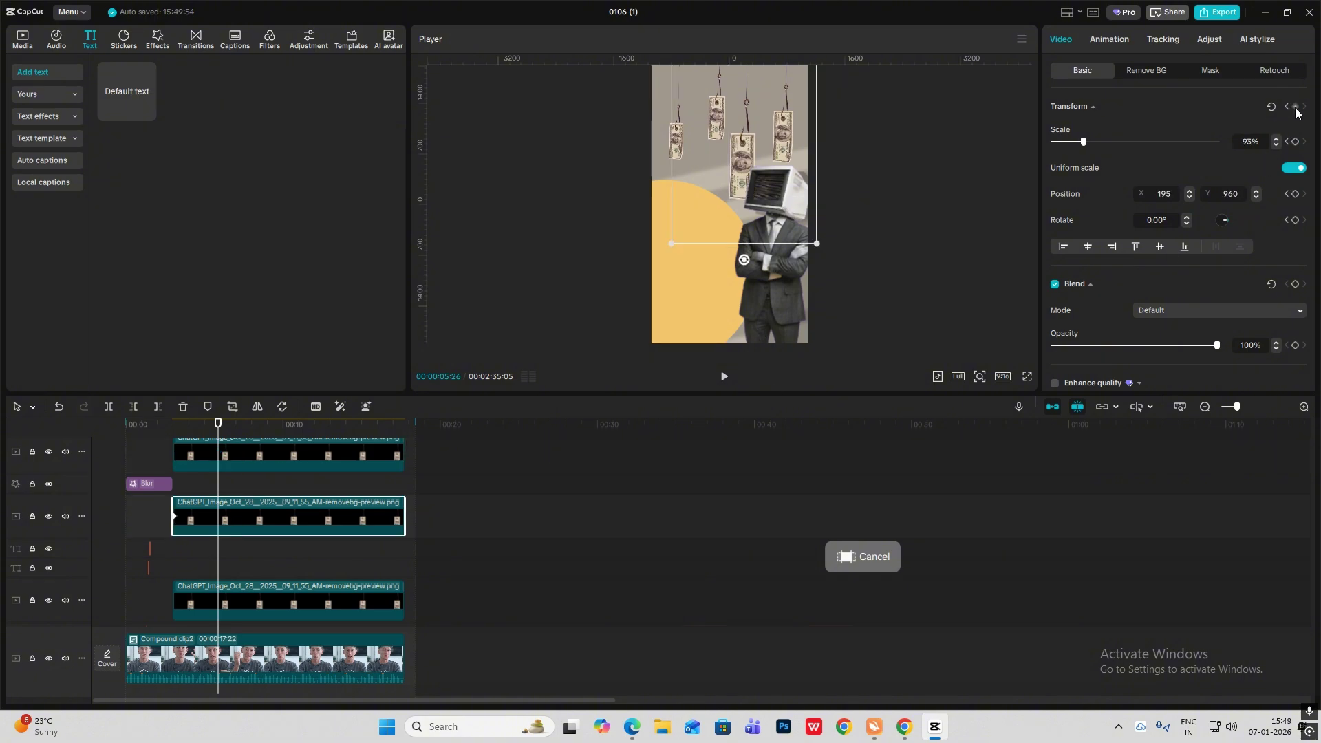
pyautogui.click(247, 594)
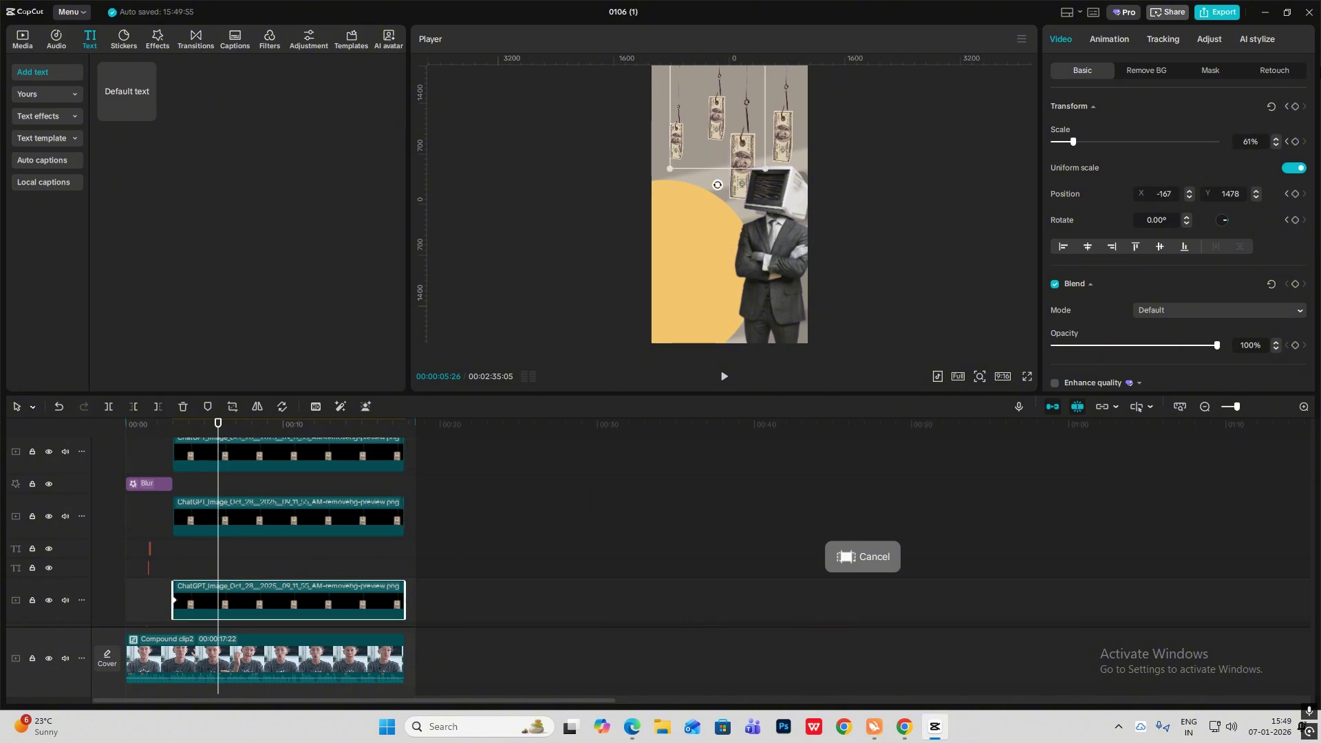
pyautogui.click(1295, 110)
pyautogui.scroll(-1, 371, 459)
pyautogui.click(278, 608)
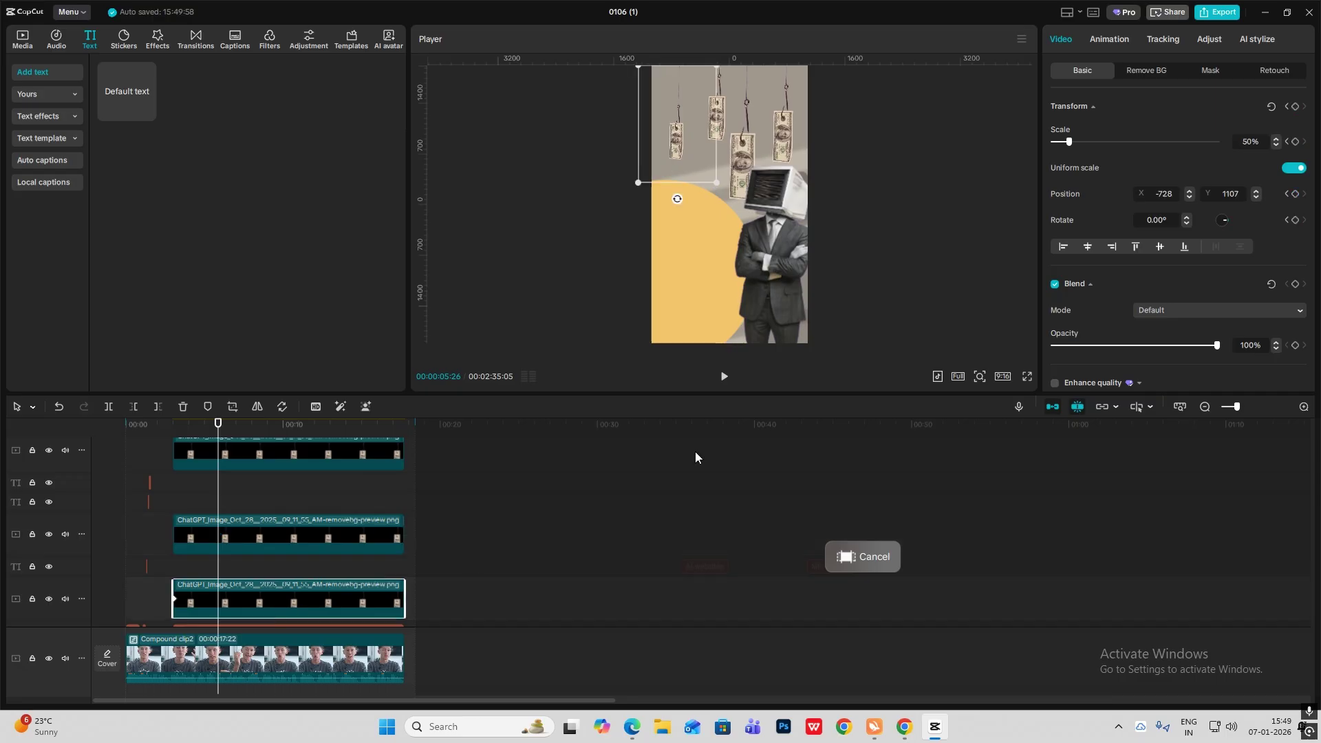
pyautogui.click(1295, 106)
# At 00:00:03:00, move the two smaller banknotes on the scene's left side up out of the frame
pyautogui.moveTo(218, 424); pyautogui.dragTo(176, 432)
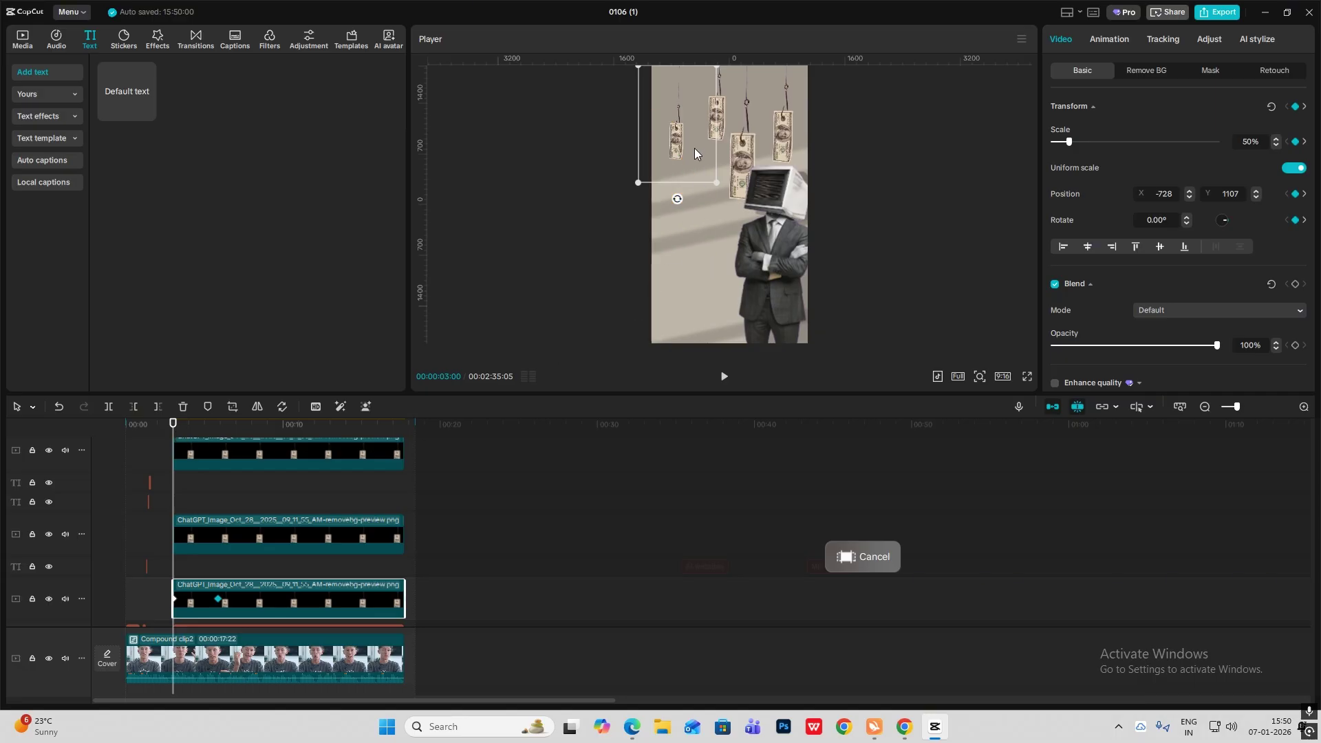
pyautogui.moveTo(695, 148); pyautogui.dragTo(692, 47)
pyautogui.click(220, 536)
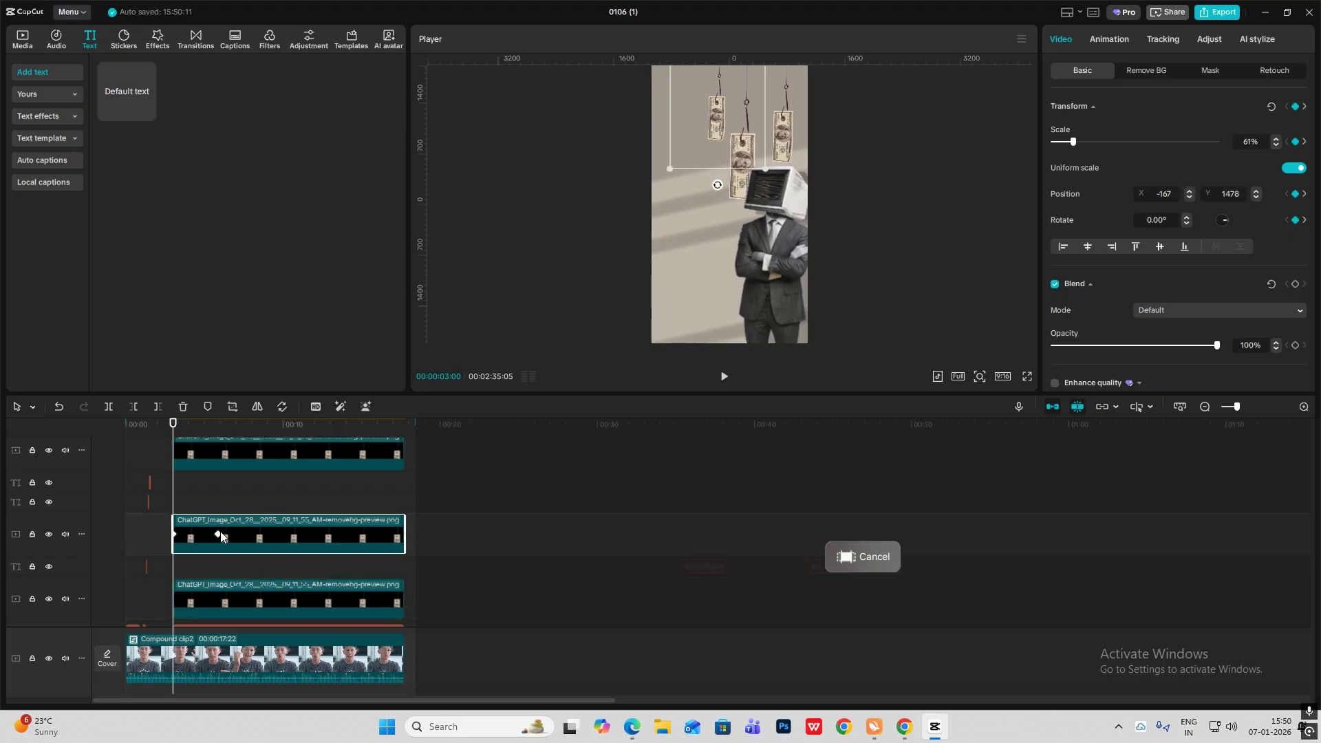
pyautogui.moveTo(725, 131); pyautogui.dragTo(730, 119)
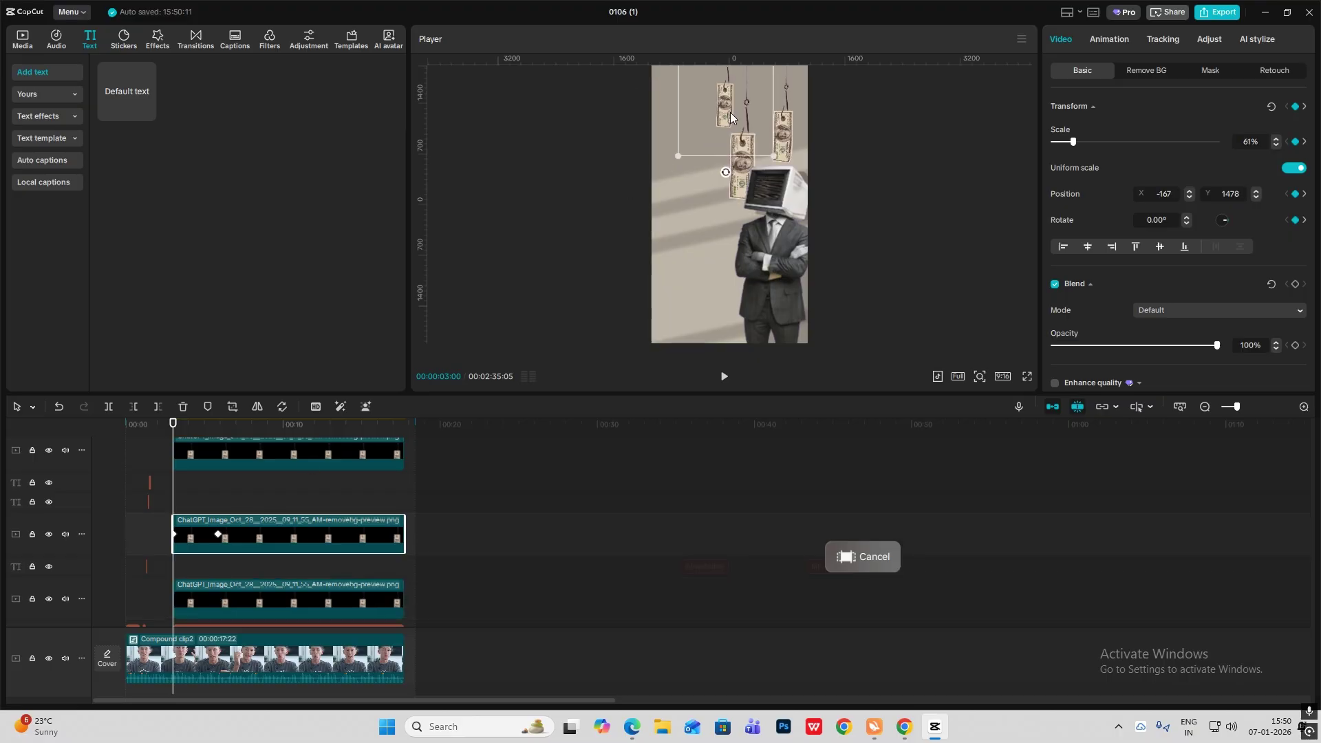
pyautogui.click(980, 375)
pyautogui.moveTo(954, 400); pyautogui.dragTo(938, 400)
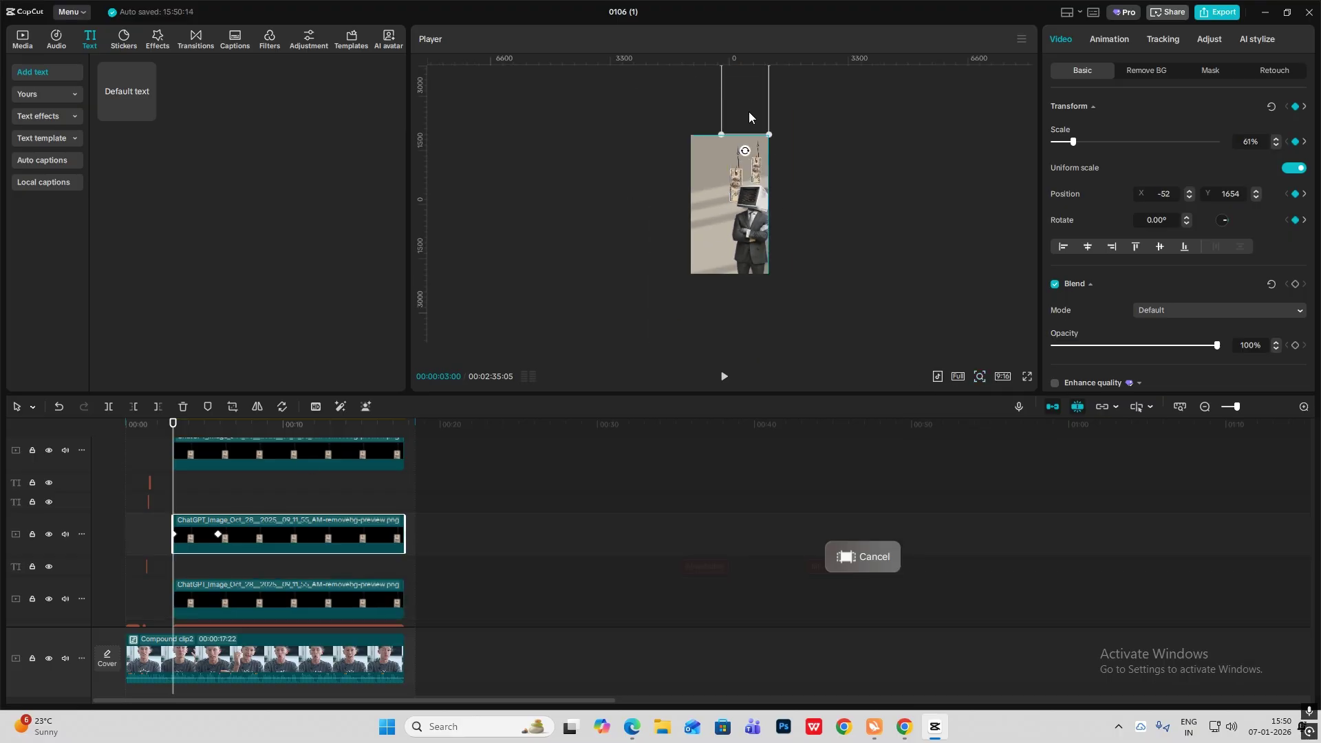
# At the same start frame, move the large banknote above the frame and the rightmost one outside the upper right to about X 2189, Y 1815
pyautogui.scroll(1, 233, 510)
pyautogui.click(228, 508)
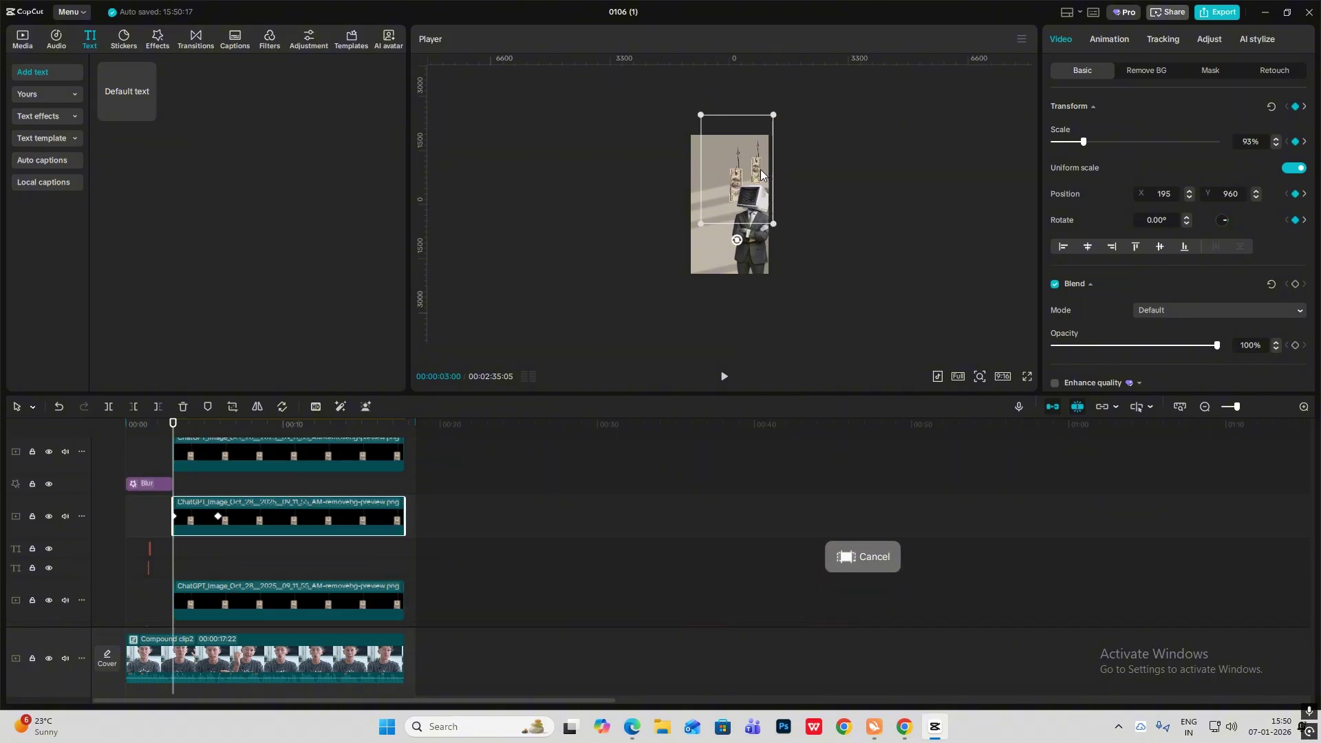
pyautogui.moveTo(761, 175); pyautogui.dragTo(748, 102)
pyautogui.click(227, 451)
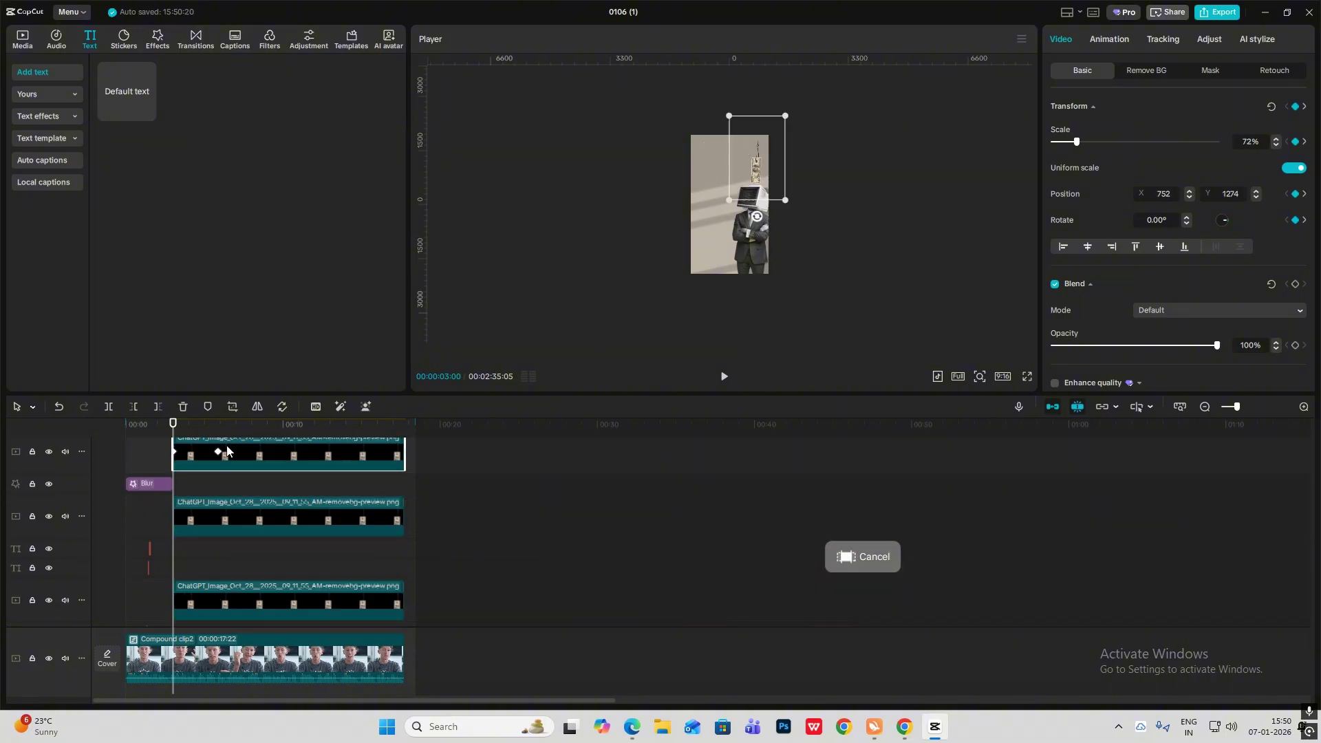
pyautogui.moveTo(785, 190); pyautogui.dragTo(813, 159)
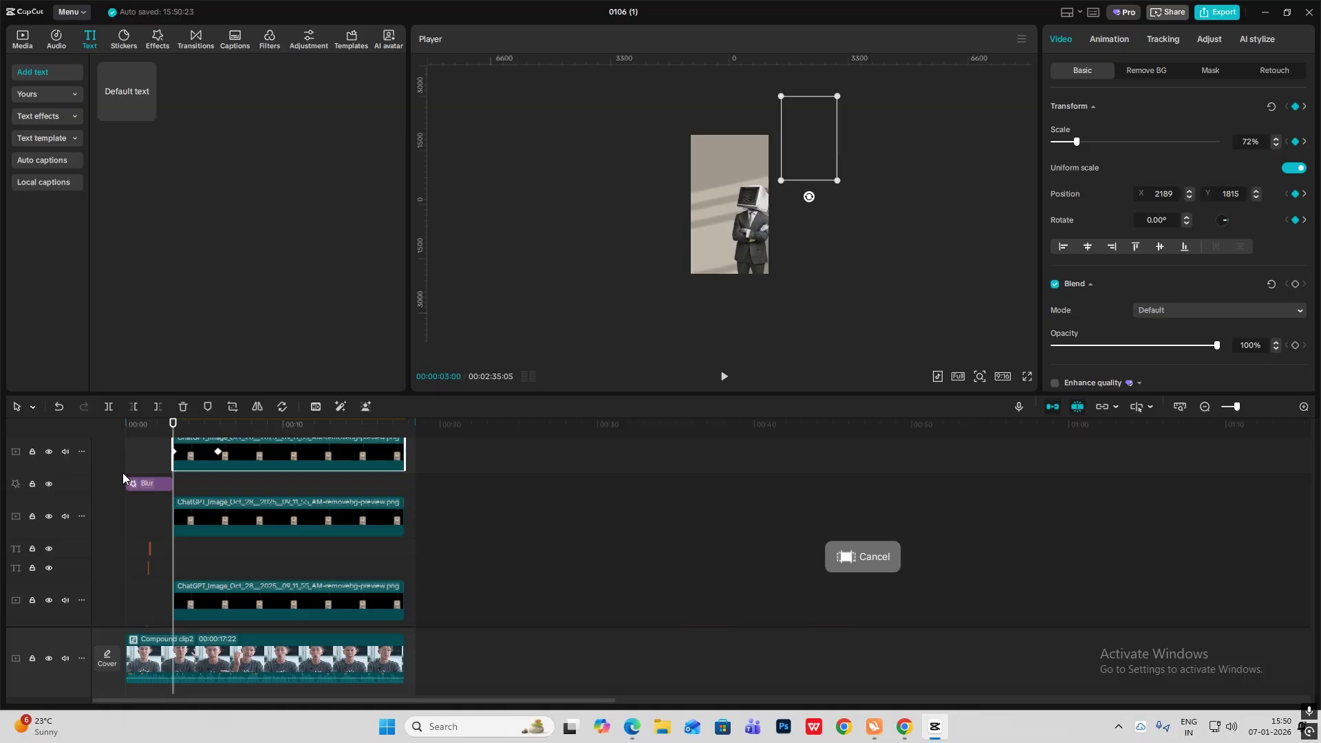
# Apply the Cubic Out preset curve to the rightmost banknote's X and Y position keyframes
pyautogui.moveTo(174, 424); pyautogui.dragTo(188, 454)
pyautogui.scroll(3, 251, 483)
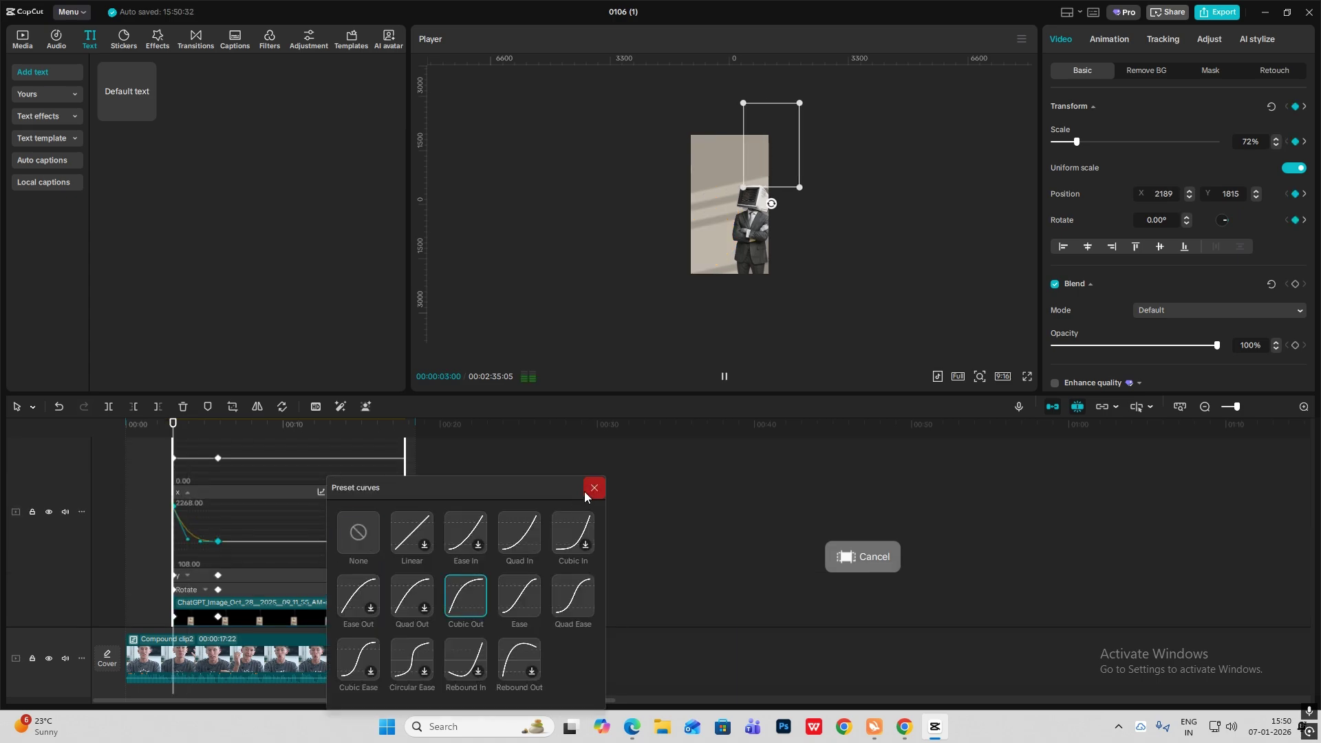
pyautogui.click(589, 490)
pyautogui.scroll(-2, 245, 577)
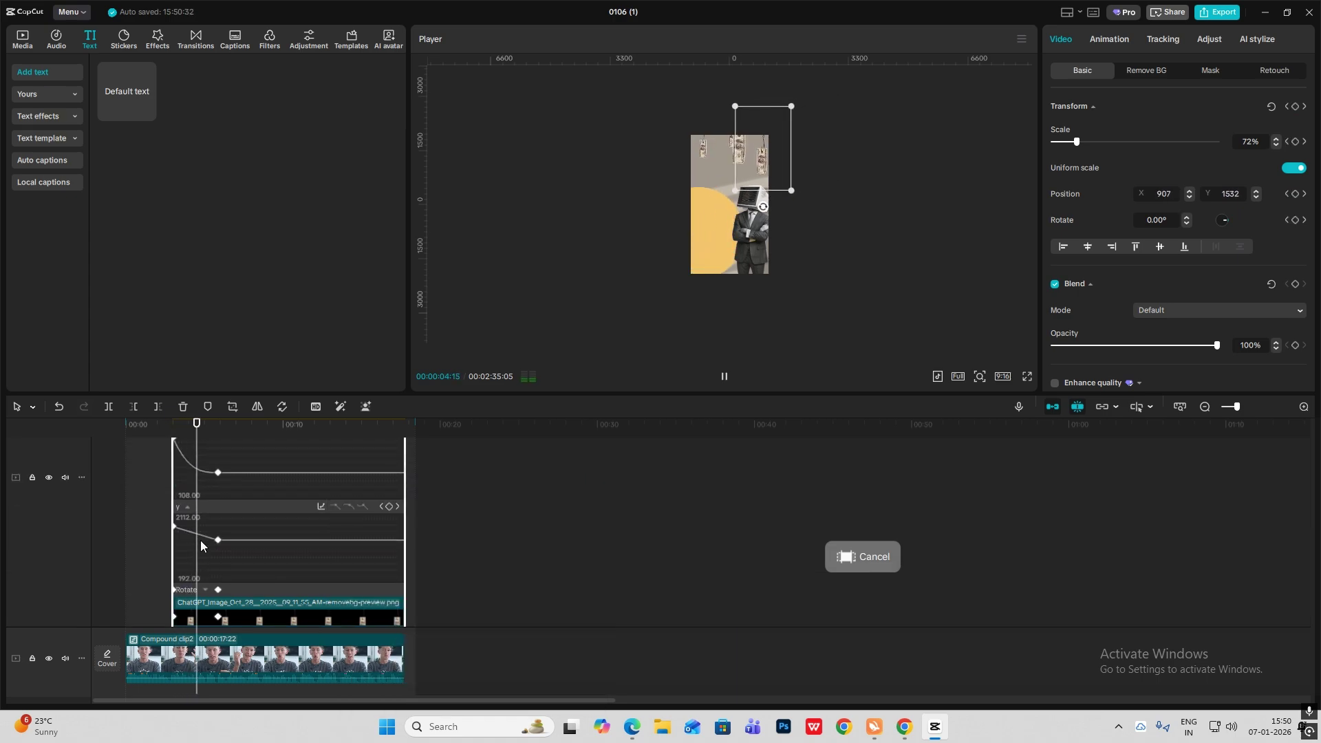
pyautogui.click(321, 507)
pyautogui.click(465, 596)
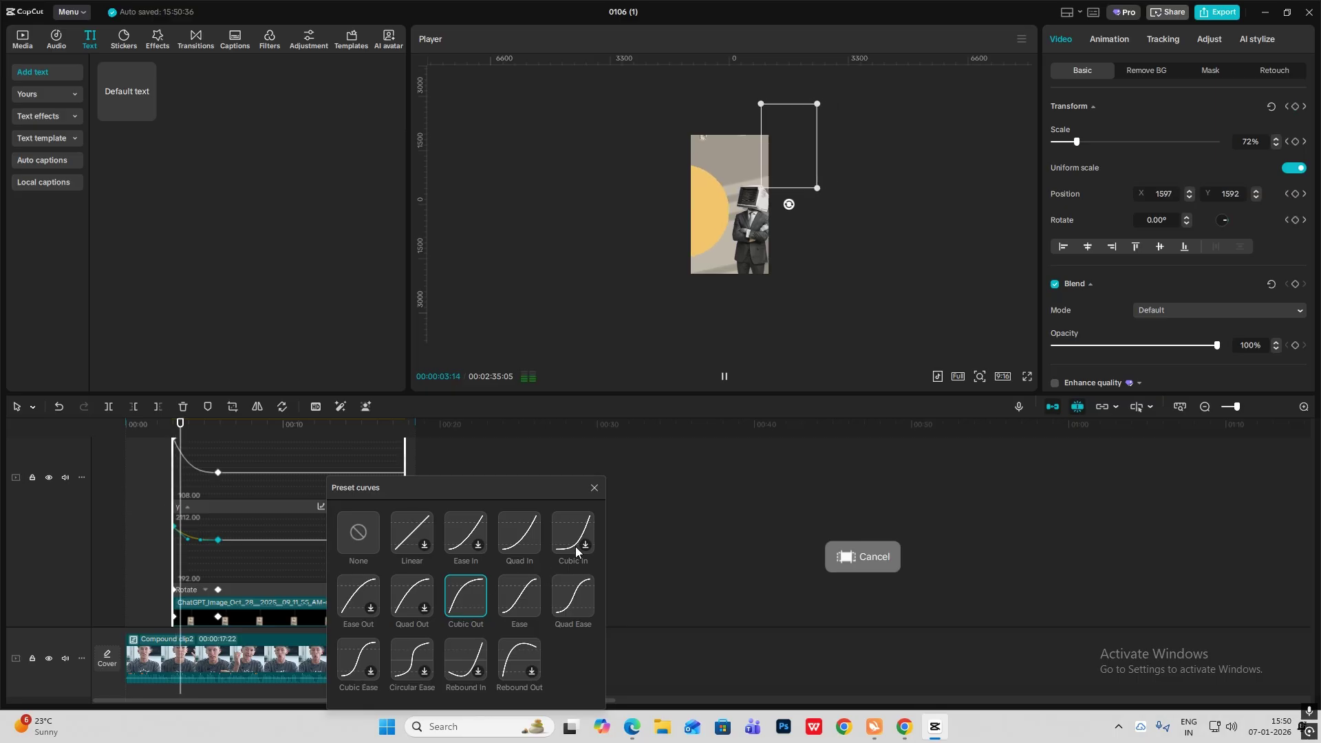
pyautogui.click(594, 487)
# Apply a preset easing curve to the large banknote's X position keyframes
pyautogui.click(236, 528)
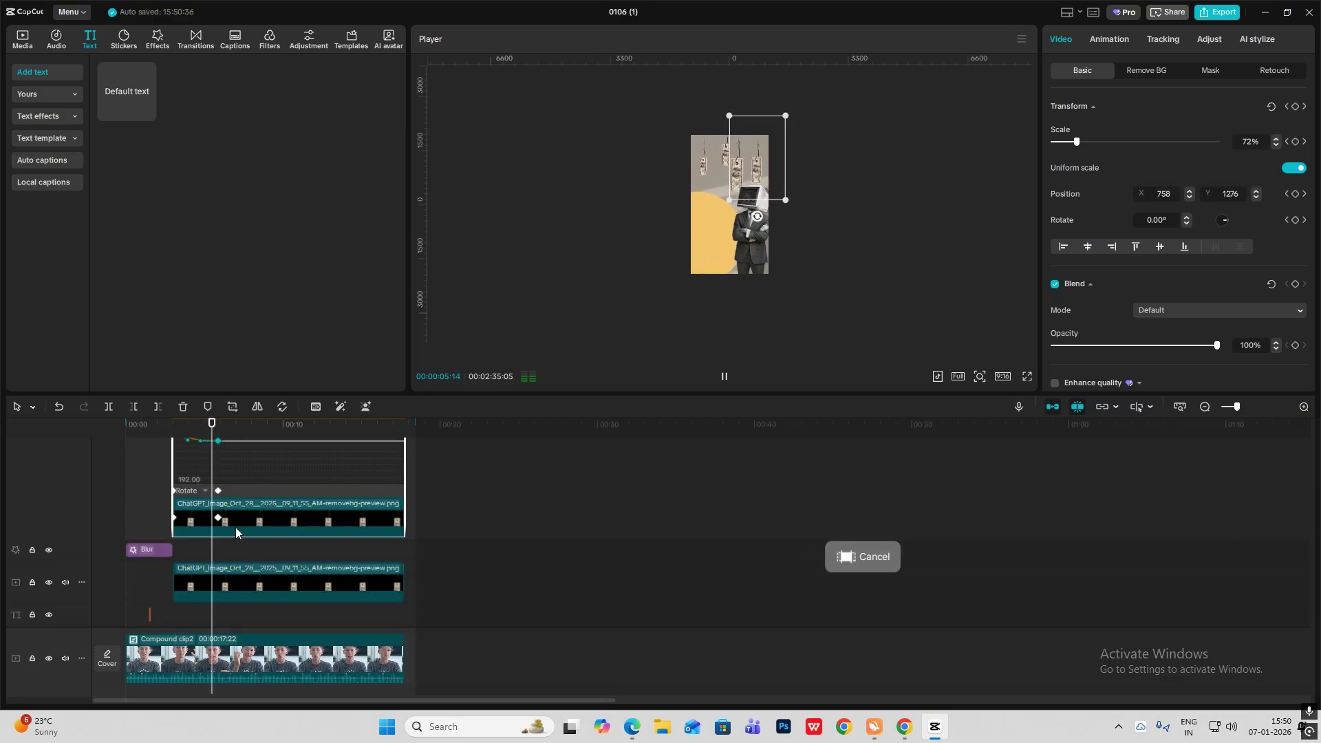
pyautogui.scroll(-1, 232, 532)
pyautogui.doubleClick(227, 547)
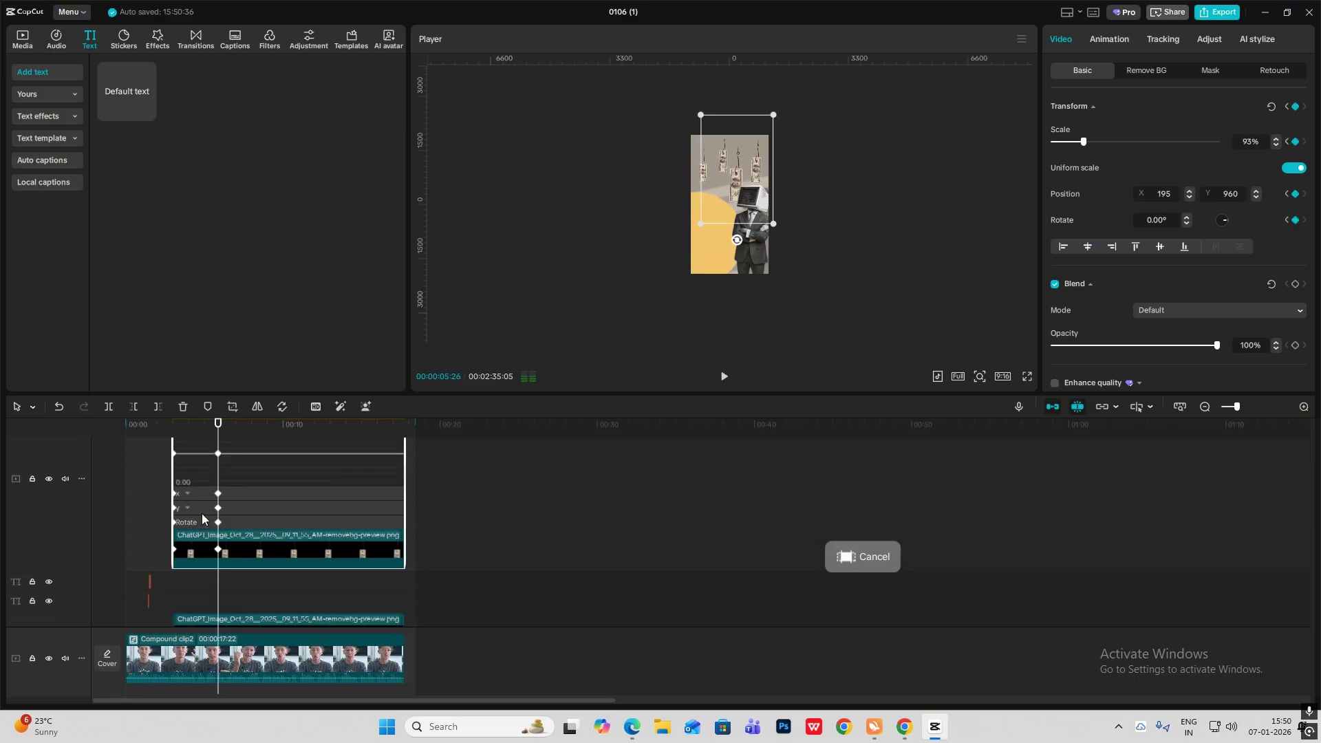
pyautogui.click(187, 491)
pyautogui.click(320, 490)
pyautogui.click(593, 486)
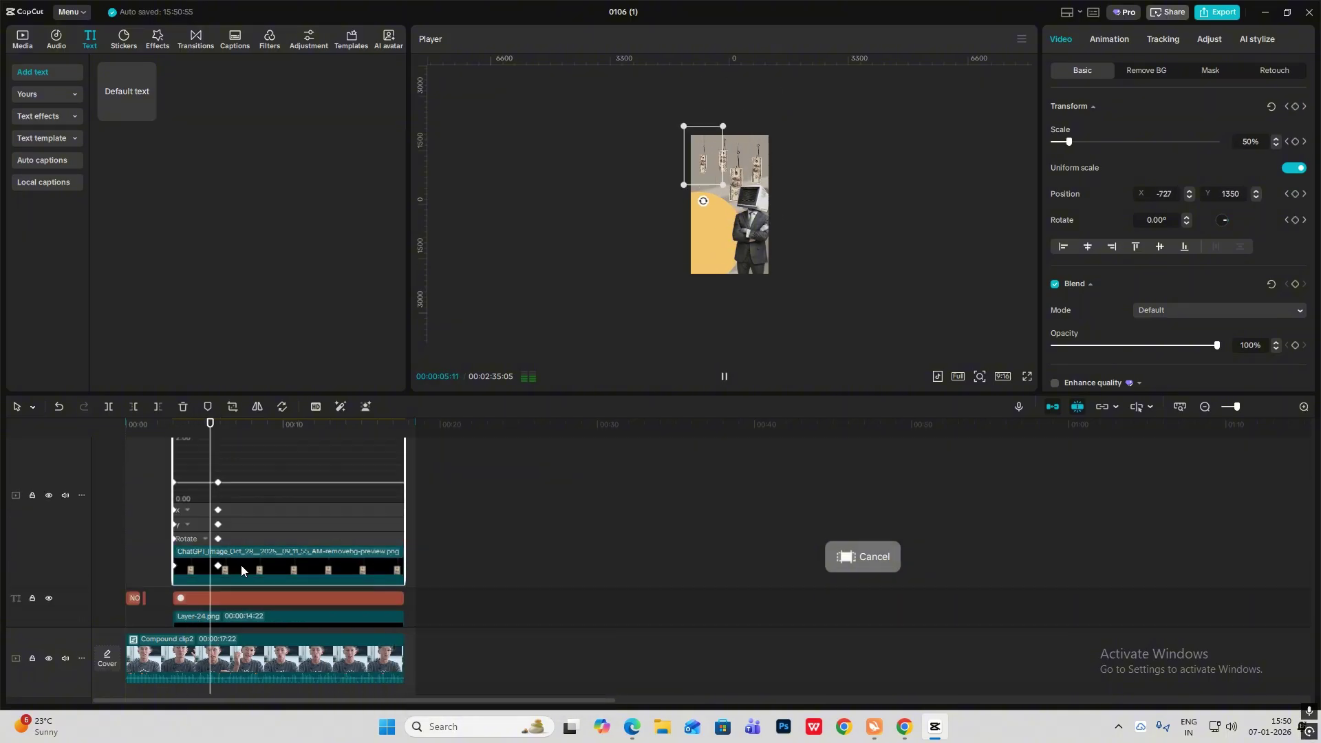
# Ease the leftmost banknote's Y position keyframes and collapse its keyframe graph
pyautogui.click(187, 525)
pyautogui.scroll(-1, 205, 522)
pyautogui.click(204, 520)
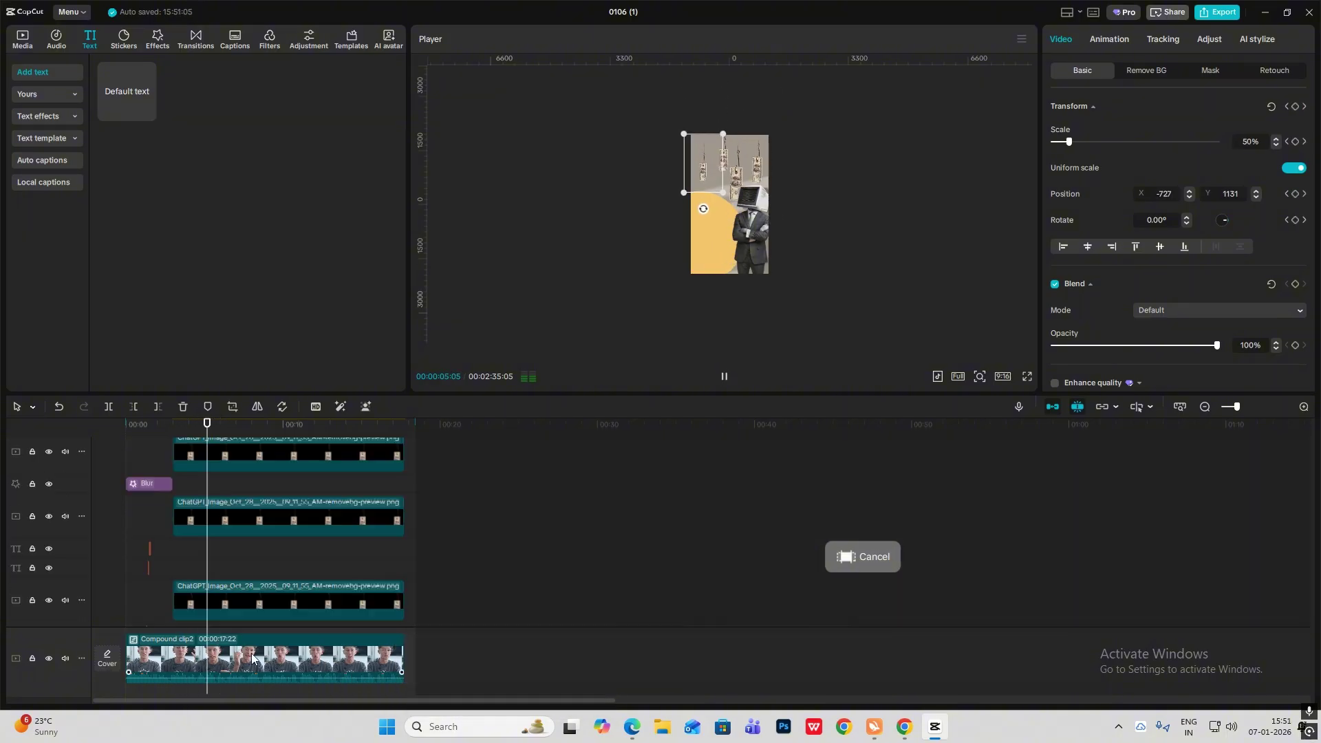
# Animate the computer-headed man's compound clip from below the frame at 3:00, about X 509, Y -3170, to his standing position at 4:06
pyautogui.scroll(2, 227, 512)
pyautogui.click(227, 498)
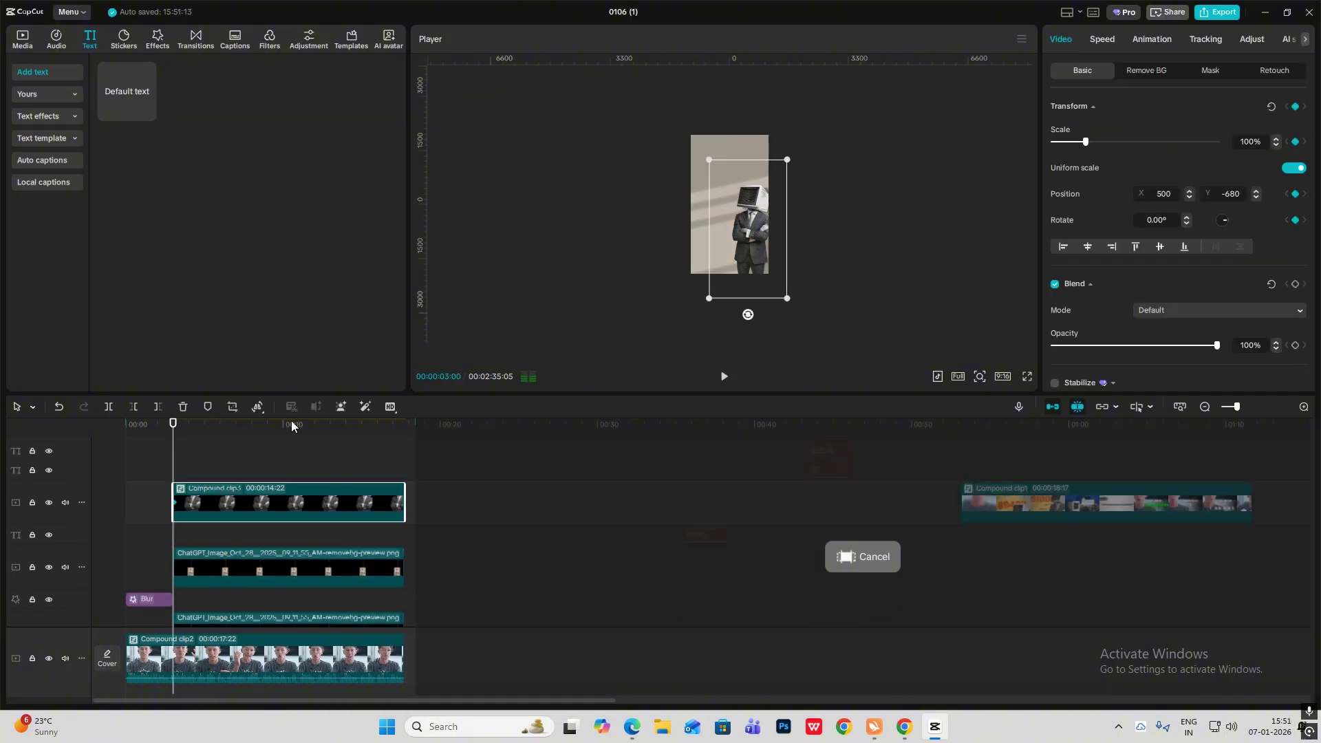
pyautogui.moveTo(169, 469); pyautogui.dragTo(192, 475)
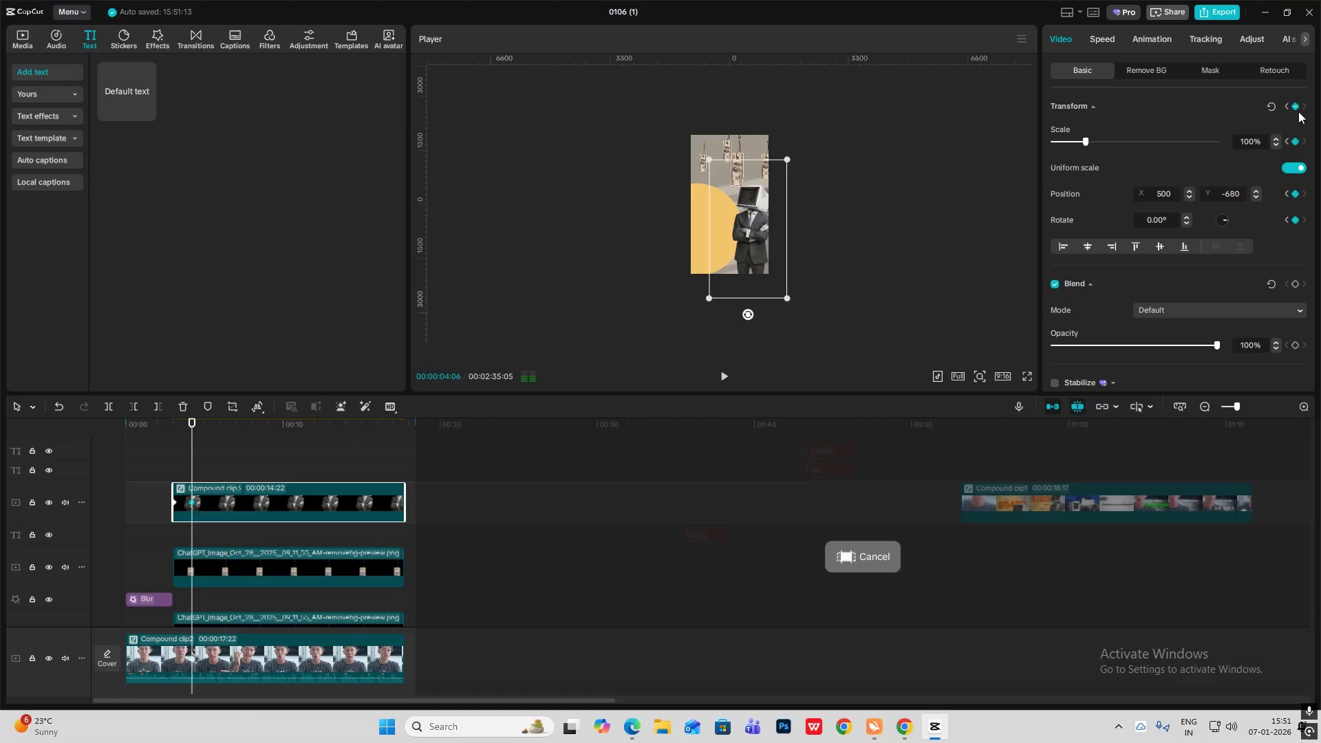
pyautogui.moveTo(193, 456); pyautogui.dragTo(174, 456)
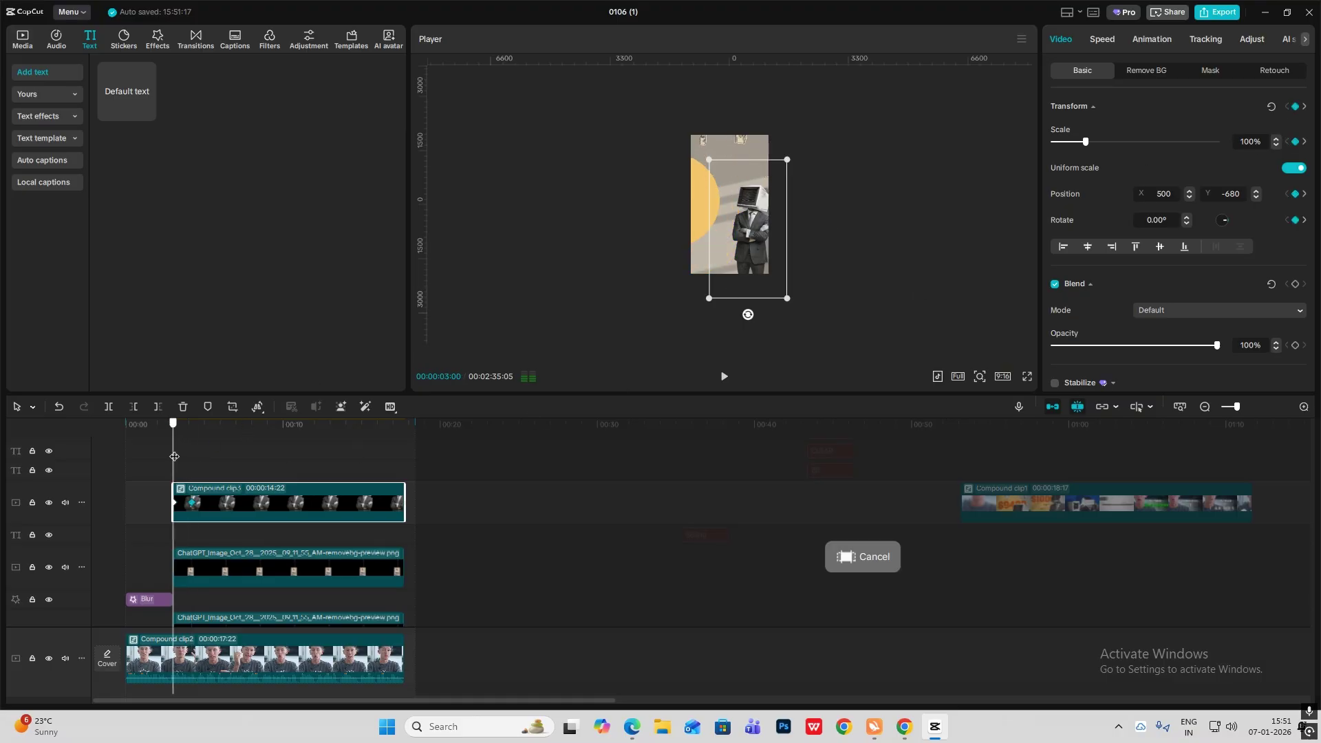
pyautogui.moveTo(740, 324); pyautogui.dragTo(737, 335)
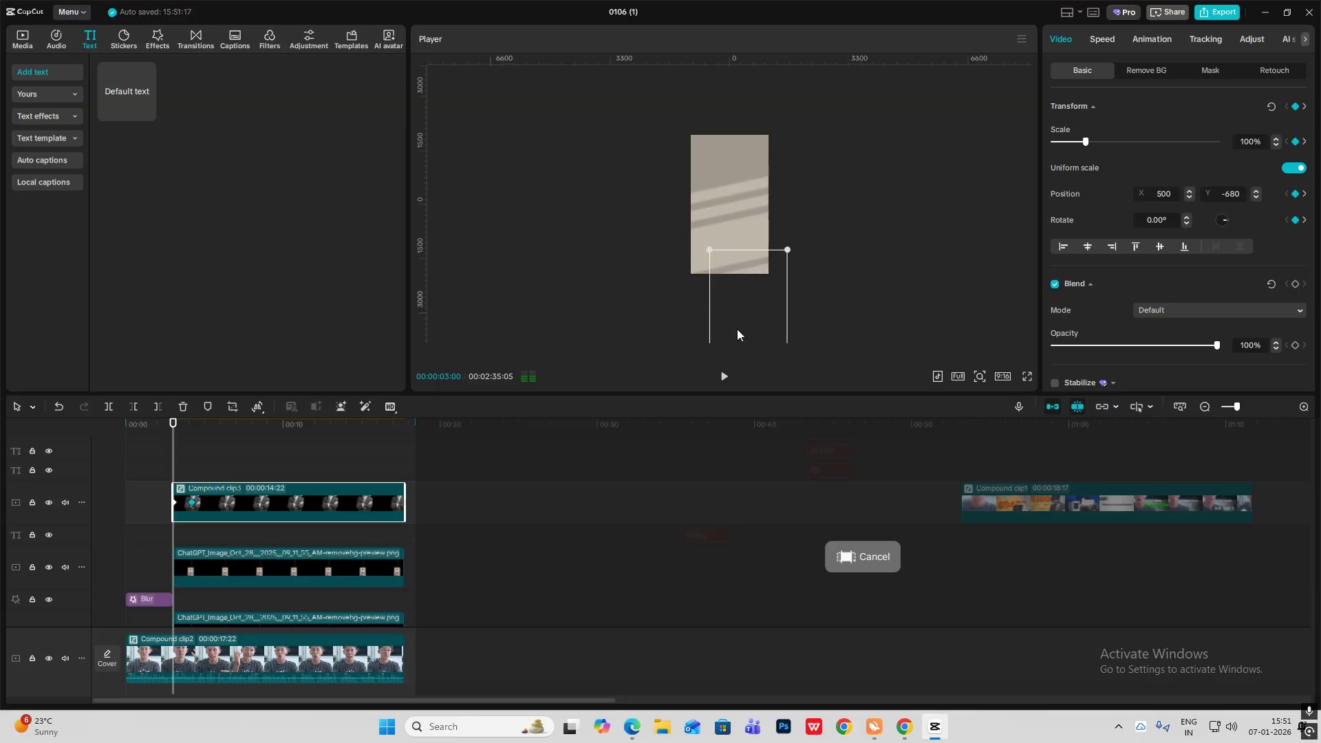
# Apply the Cubic Out preset curve to the man's Y position keyframes and play back his entrance
pyautogui.hotkey('alt', 'k')
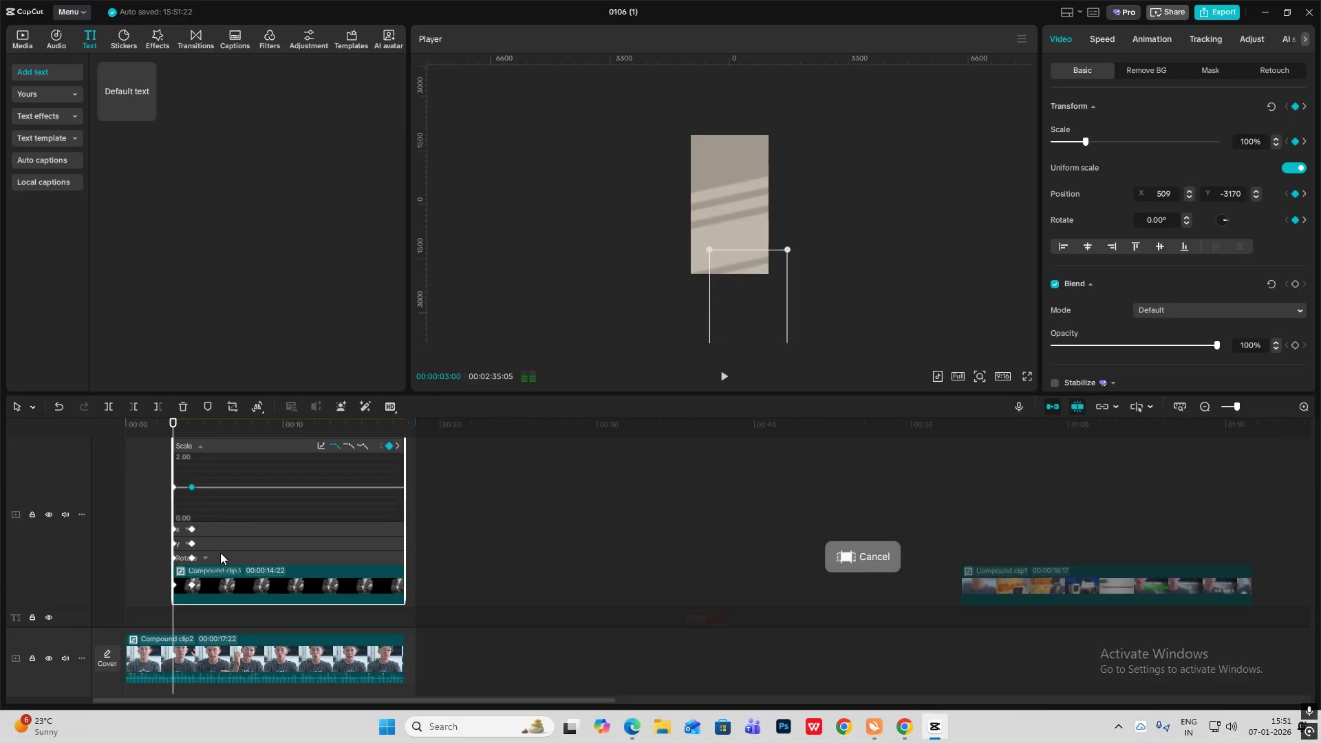
pyautogui.click(1303, 407)
pyautogui.click(232, 528)
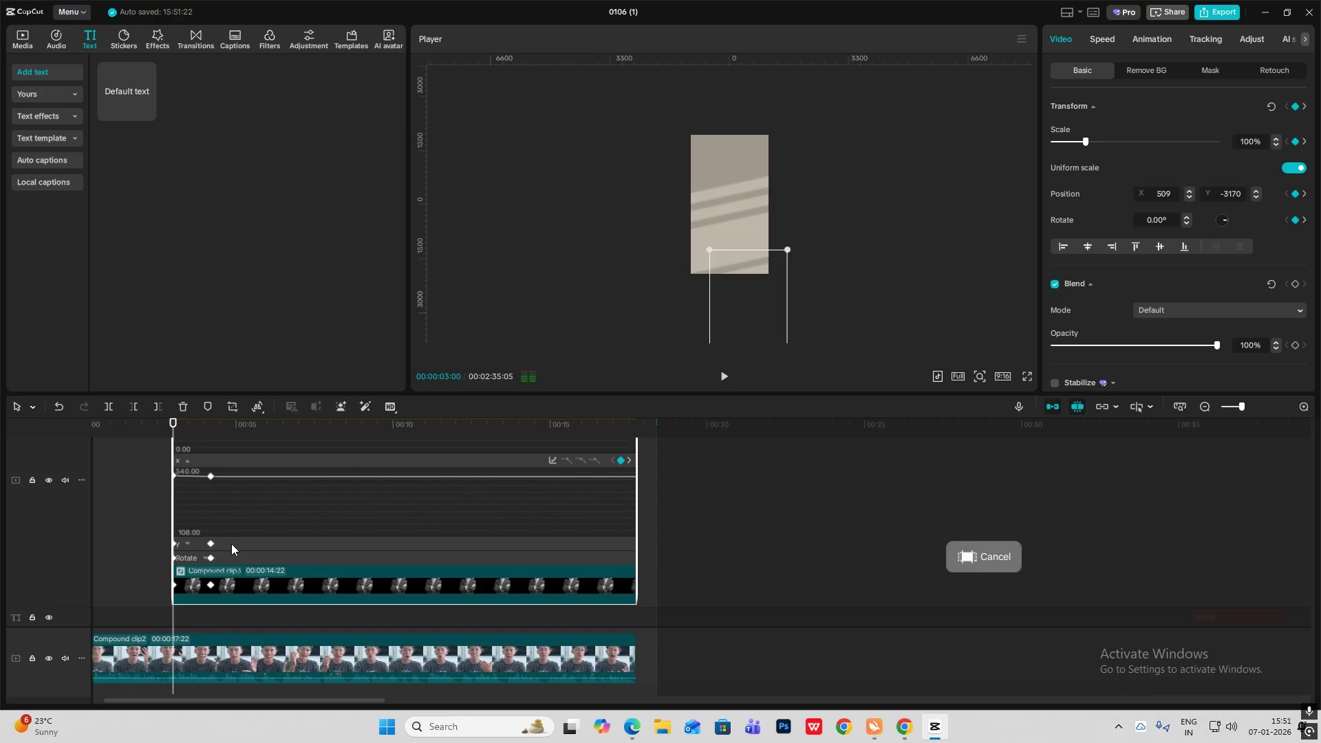
pyautogui.click(231, 543)
pyautogui.click(552, 475)
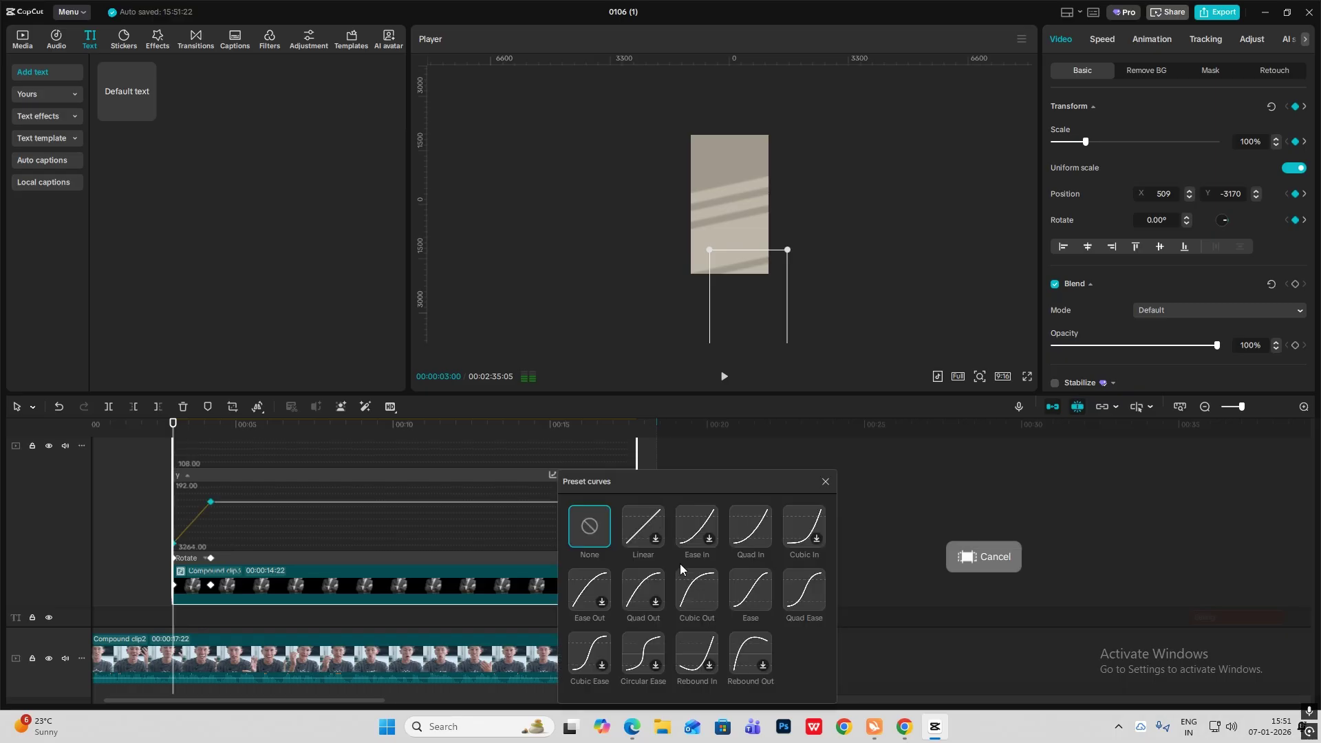
pyautogui.click(695, 590)
pyautogui.press('space')
pyautogui.click(826, 478)
pyautogui.press('space')
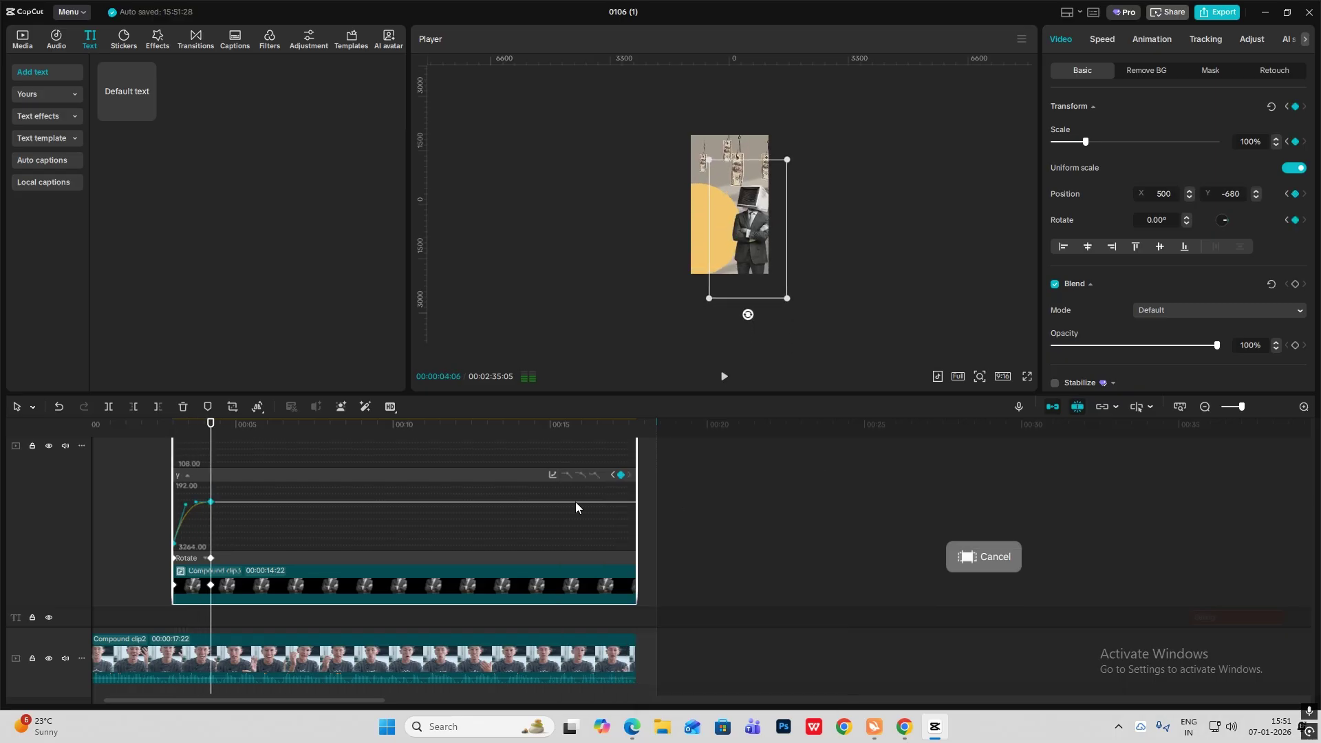
pyautogui.click(170, 509)
pyautogui.press('space')
pyautogui.scroll(-2, 275, 511)
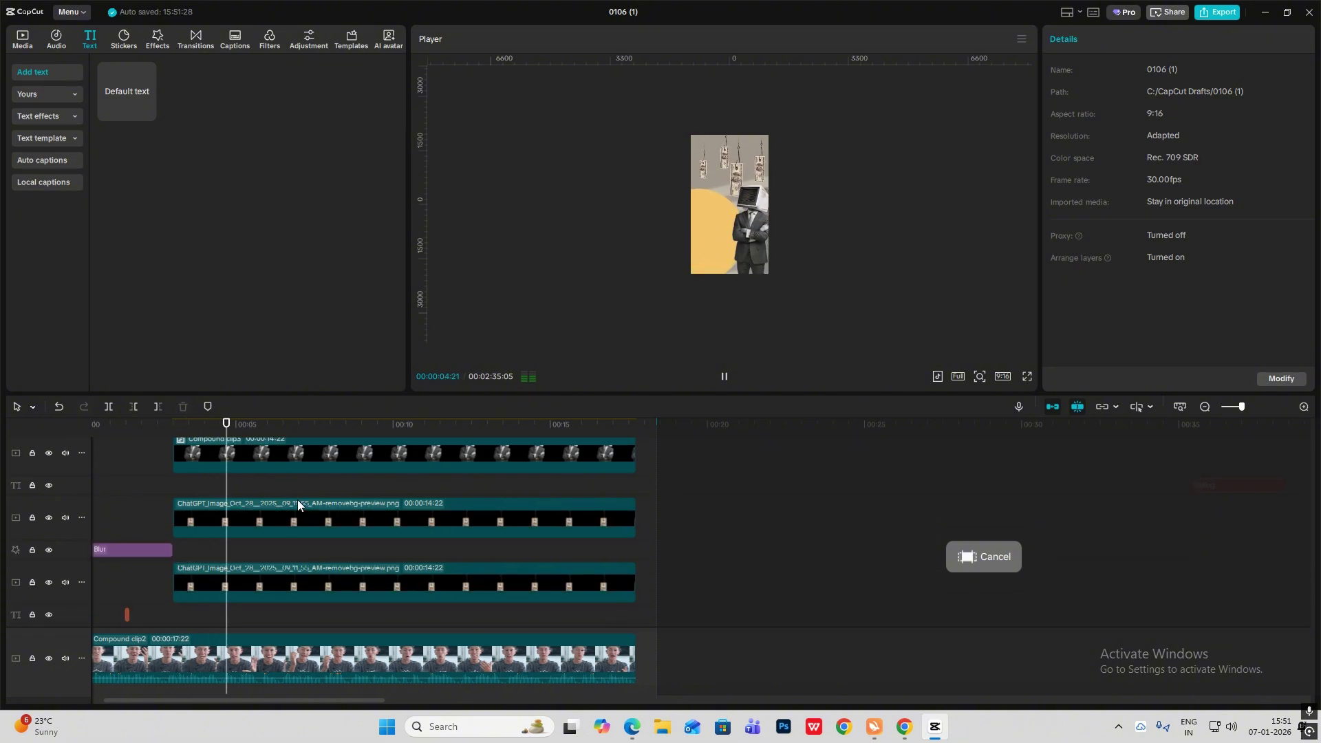
pyautogui.press('space')
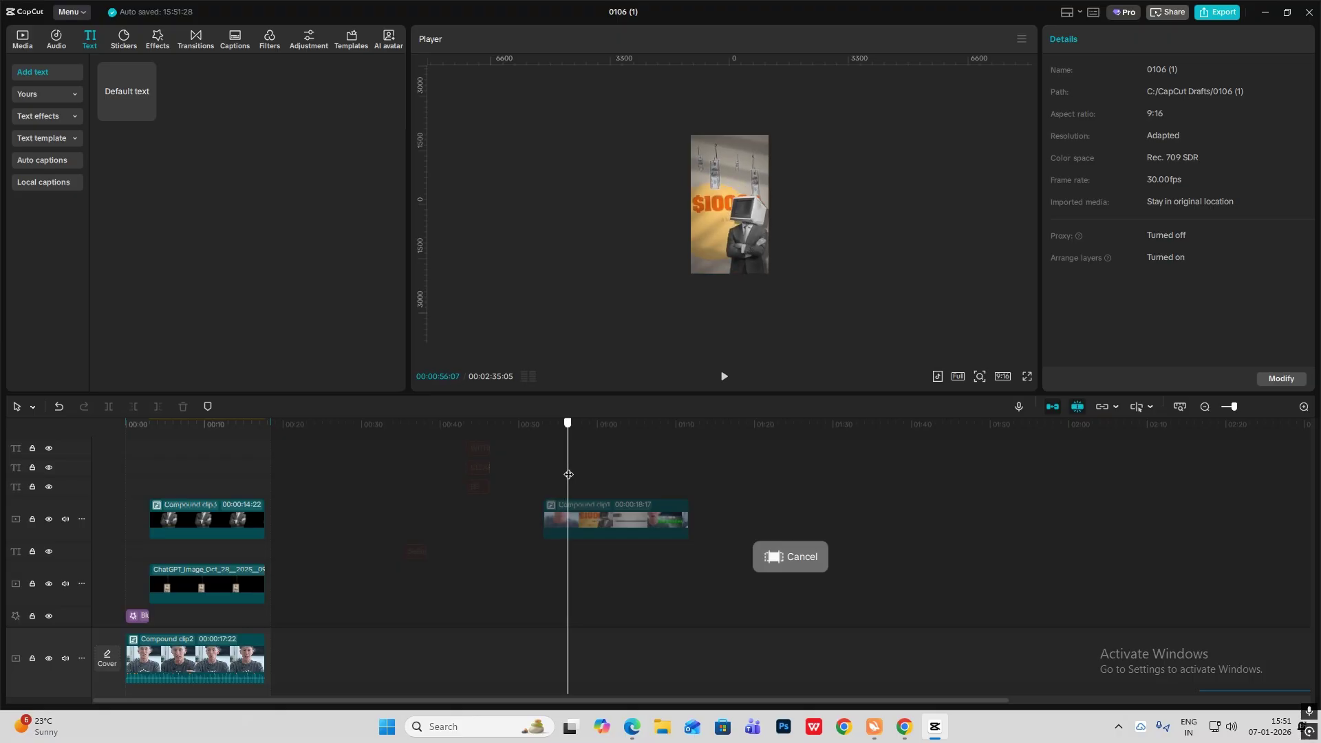
# Add number count.mov on a new track above the man's clip, starting at 3:00
pyautogui.click(149, 423)
pyautogui.click(23, 39)
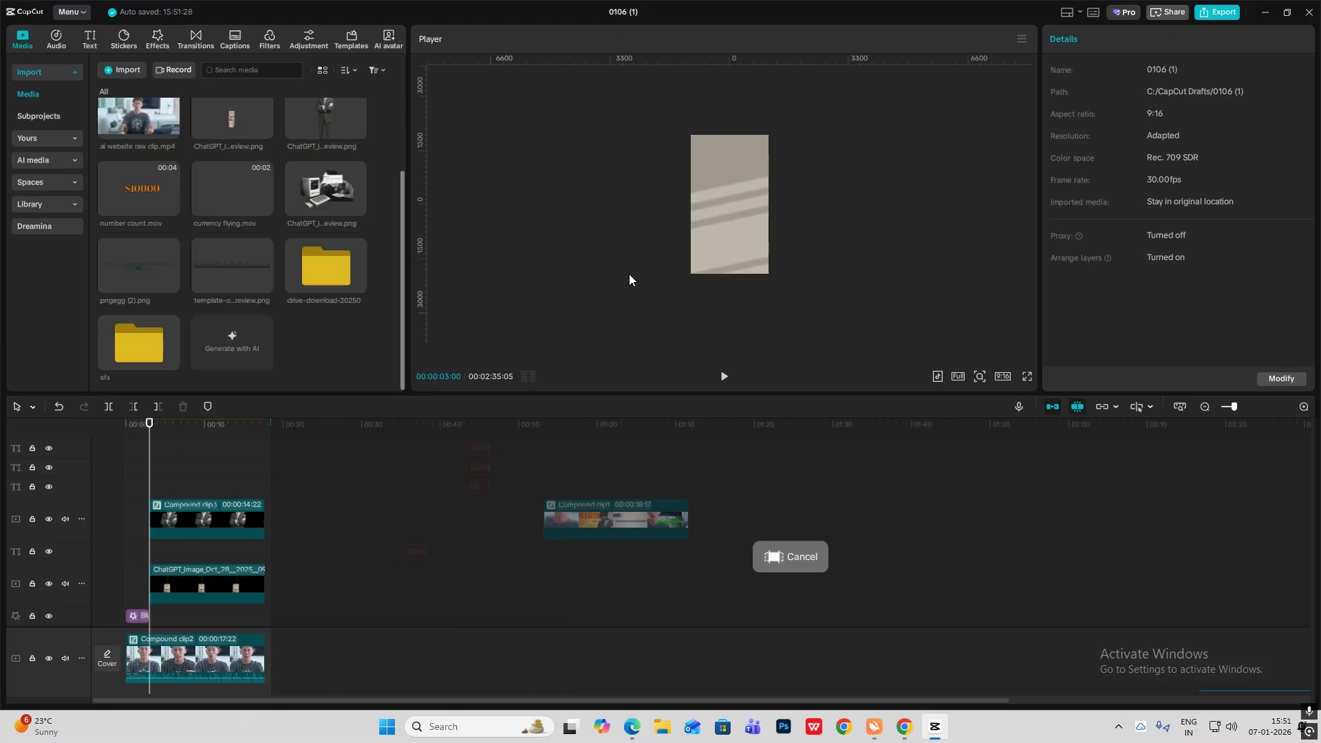
pyautogui.click(1302, 407)
pyautogui.click(1303, 407)
pyautogui.click(1303, 407)
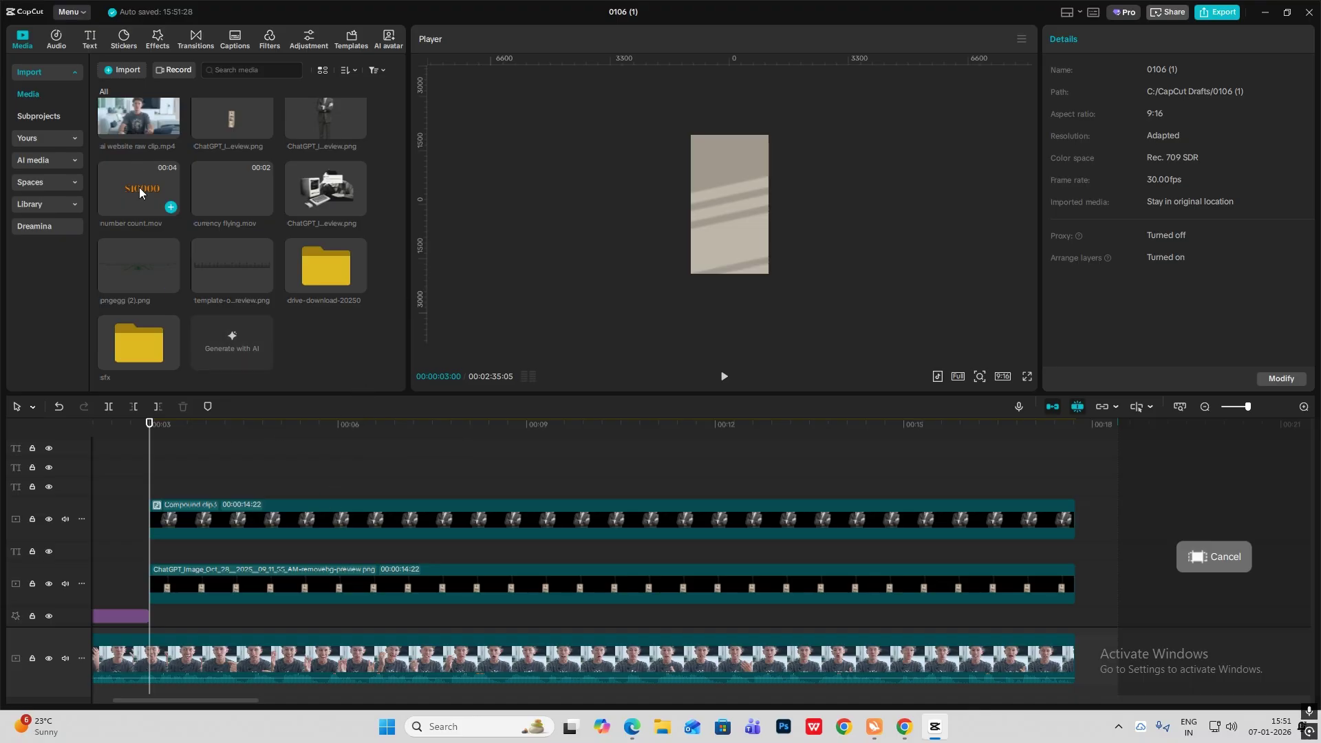
pyautogui.moveTo(258, 253); pyautogui.dragTo(151, 475)
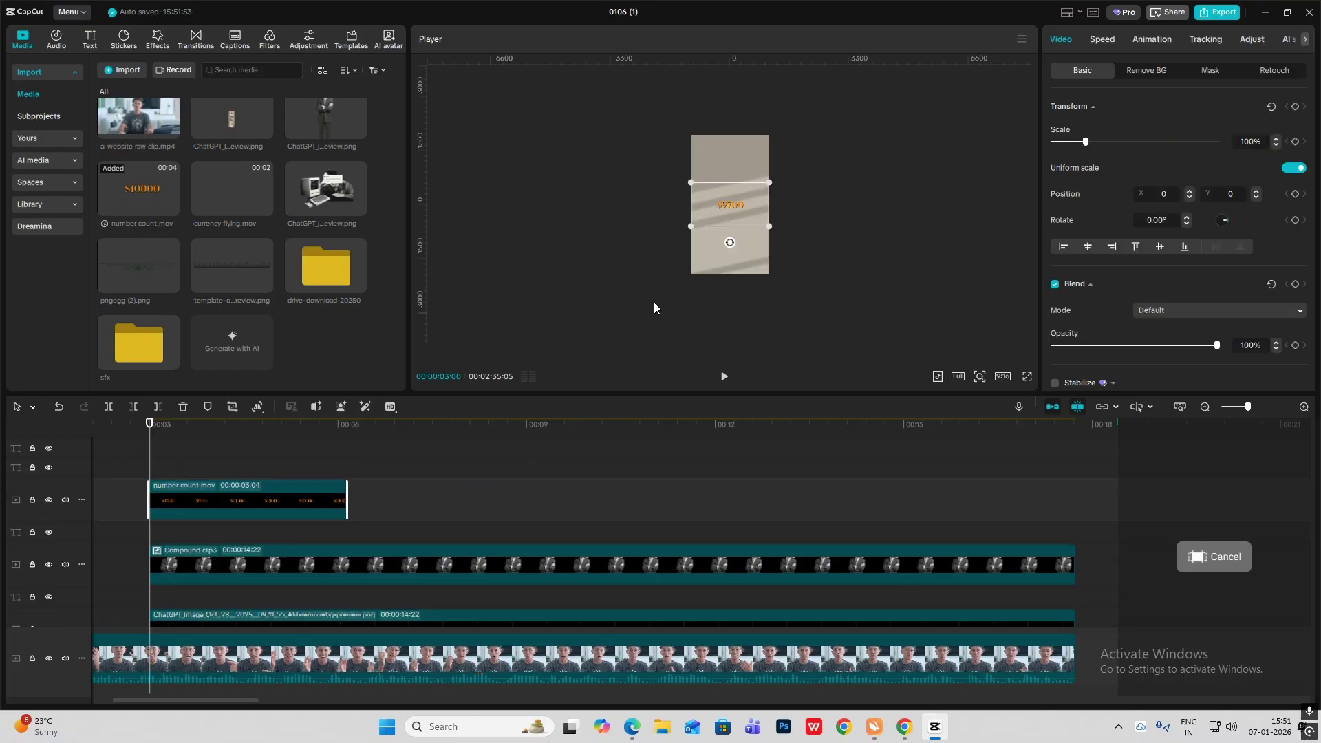
# Add the ornament image pngegg (2).png above the number clip at 3:00 and lower it to about Y -147 under the dollar figure
pyautogui.click(978, 378)
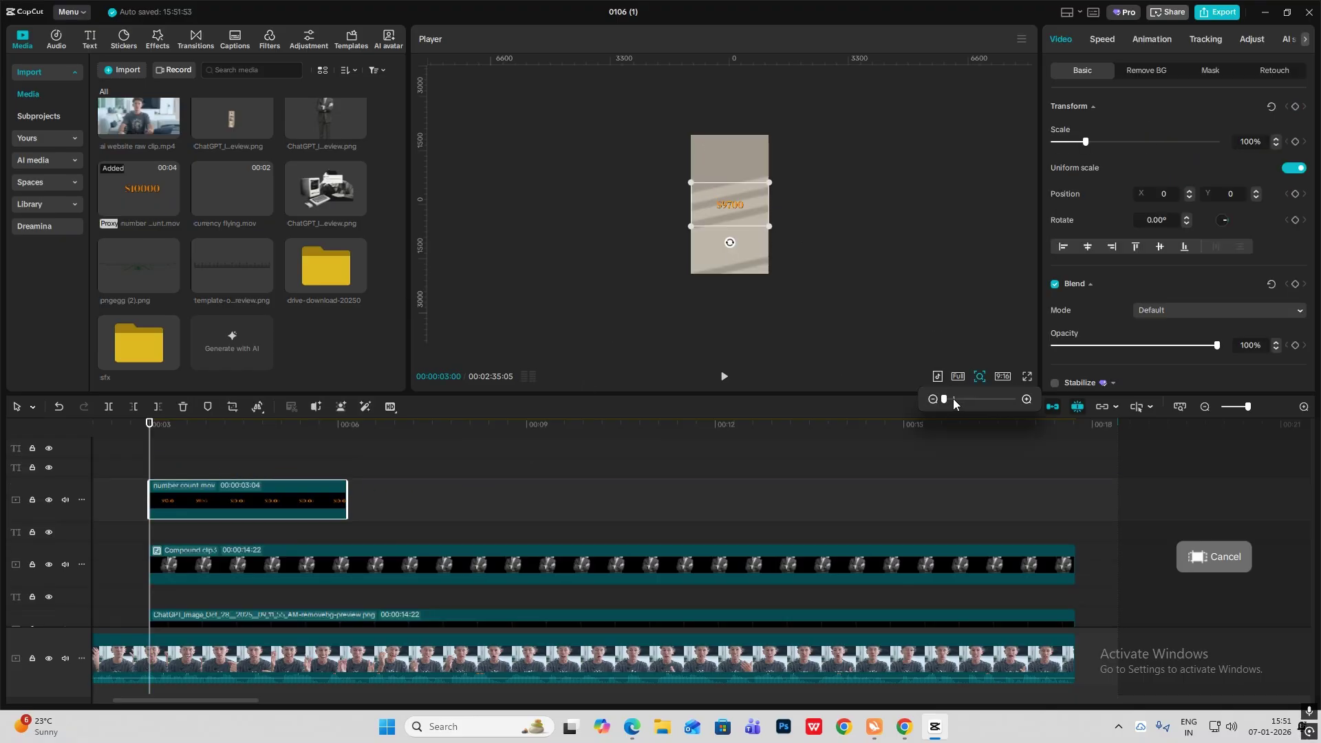
pyautogui.moveTo(949, 400); pyautogui.dragTo(956, 403)
pyautogui.moveTo(142, 271); pyautogui.dragTo(152, 472)
pyautogui.moveTo(729, 205); pyautogui.dragTo(729, 216)
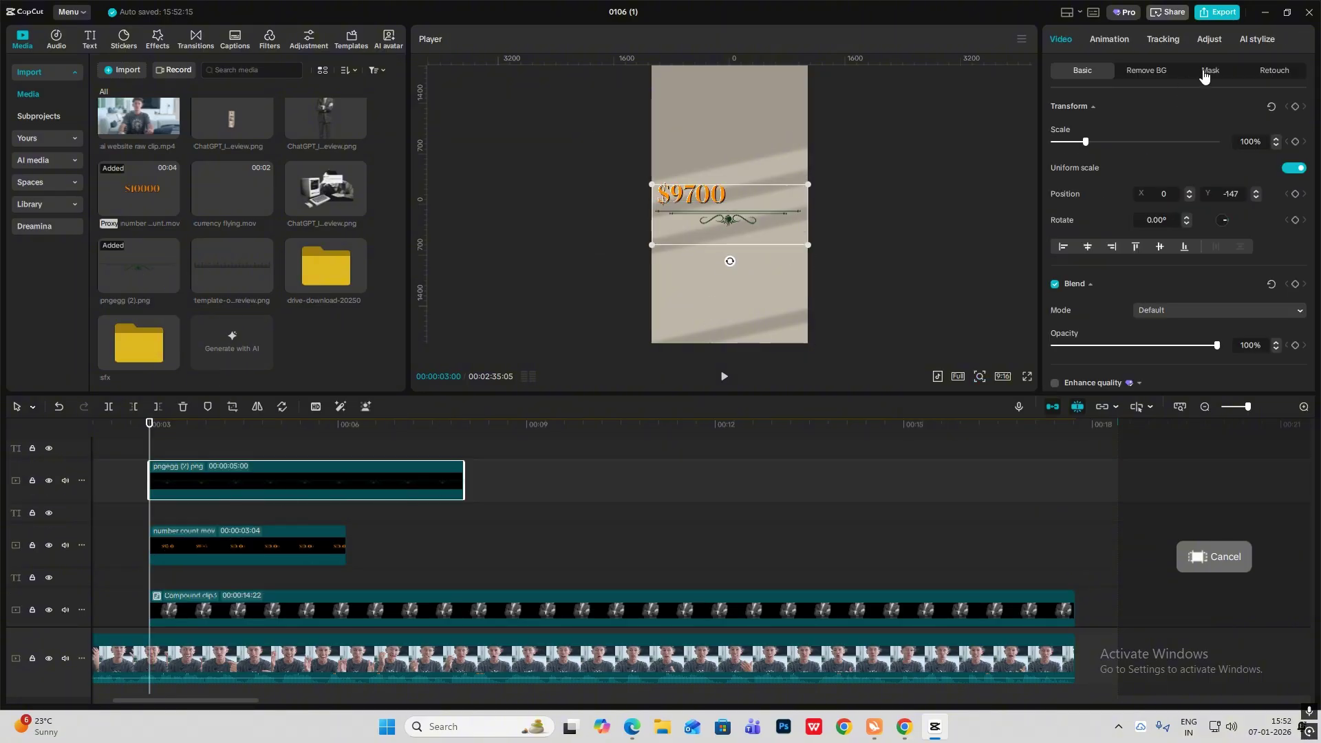
# Set the ornament's saturation to -50 and shrink it under the dollar figure, comparing with the reference clip's layout
pyautogui.click(1209, 39)
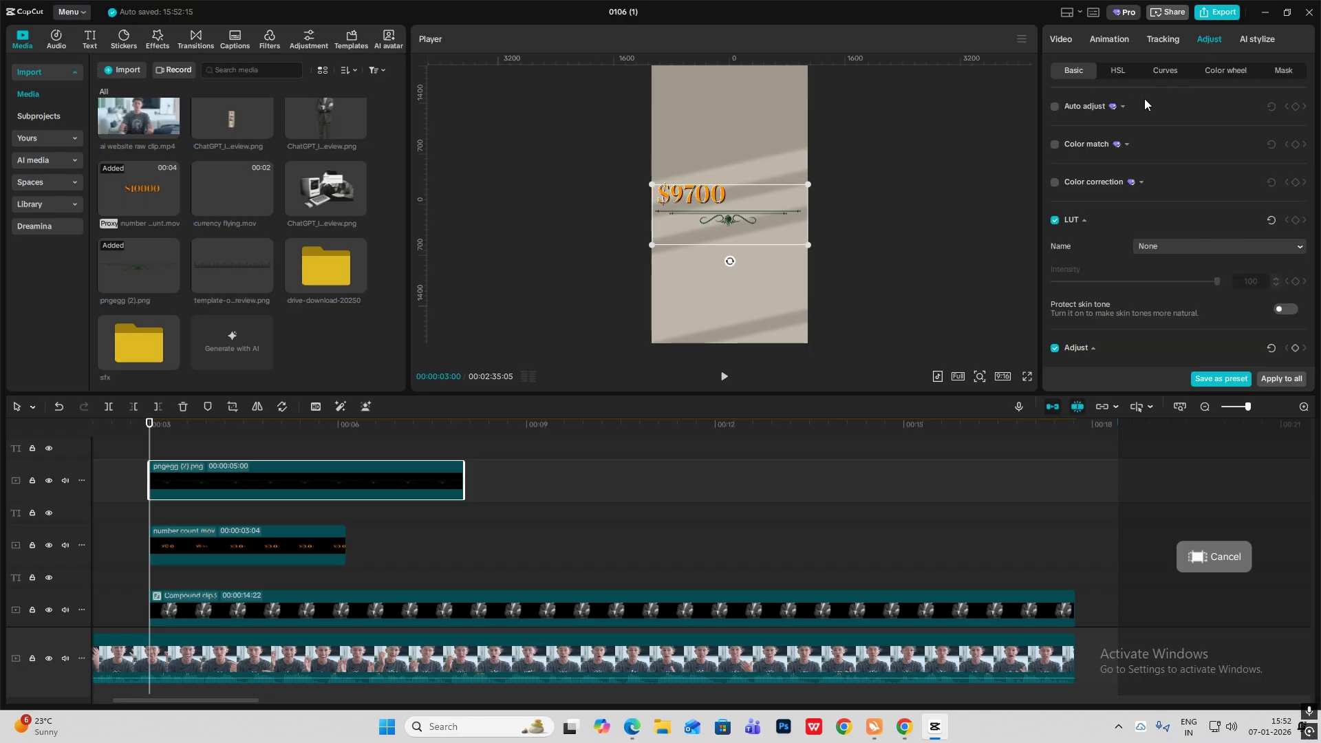
pyautogui.scroll(-2, 1115, 275)
pyautogui.moveTo(1107, 302); pyautogui.dragTo(841, 310)
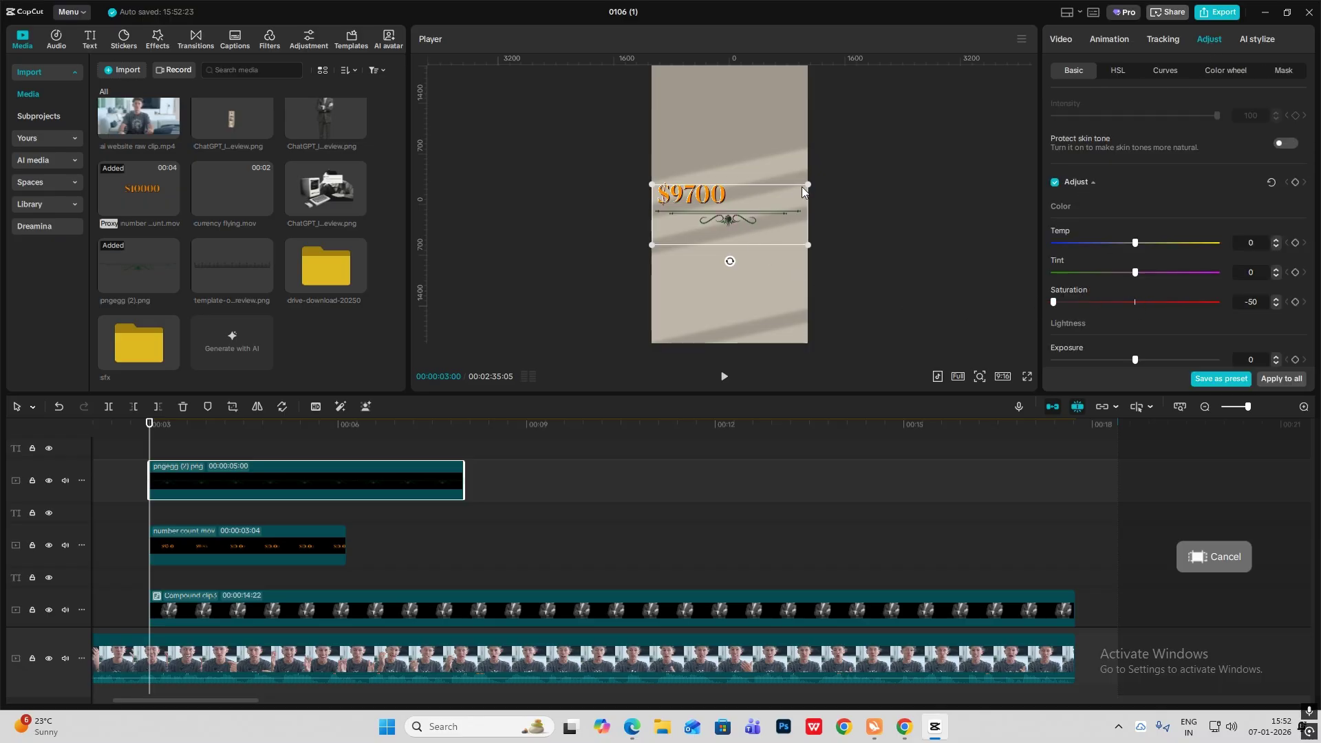
pyautogui.moveTo(807, 185); pyautogui.dragTo(717, 236)
pyautogui.click(1204, 407)
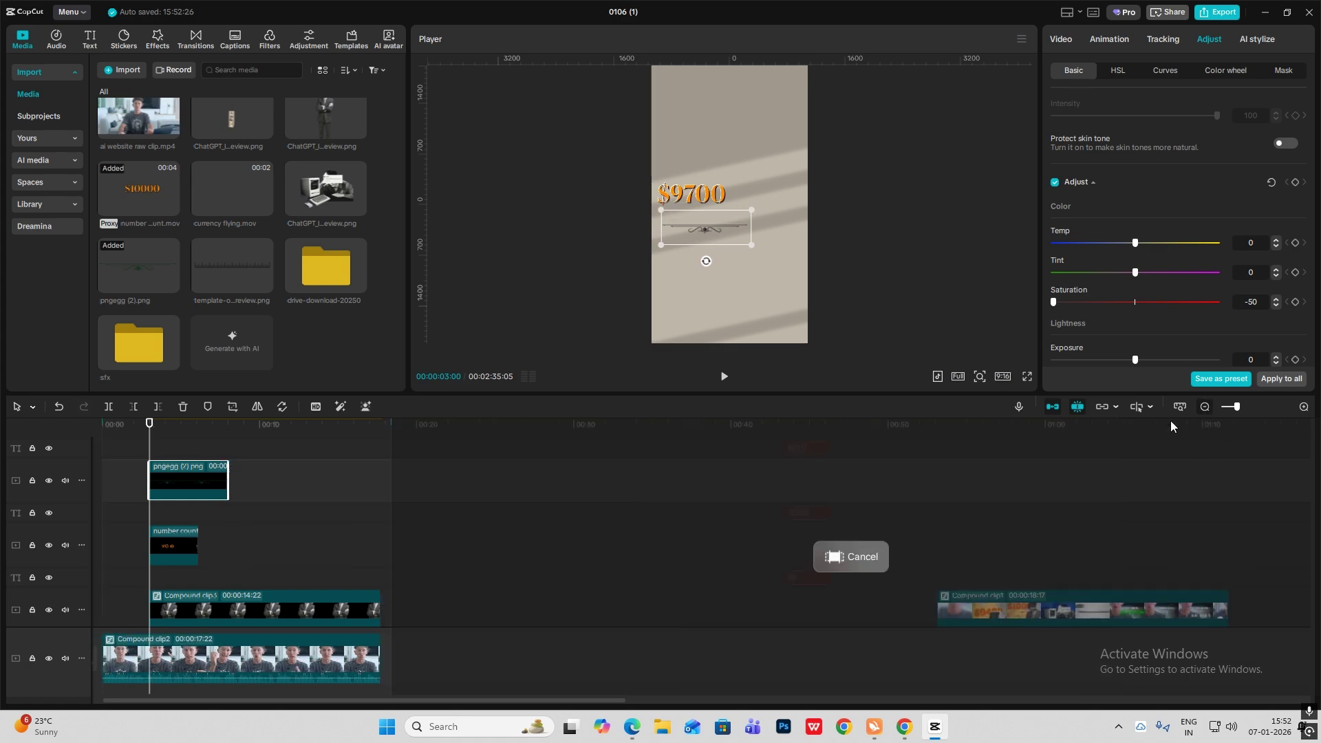
pyautogui.moveTo(983, 538); pyautogui.dragTo(1004, 542)
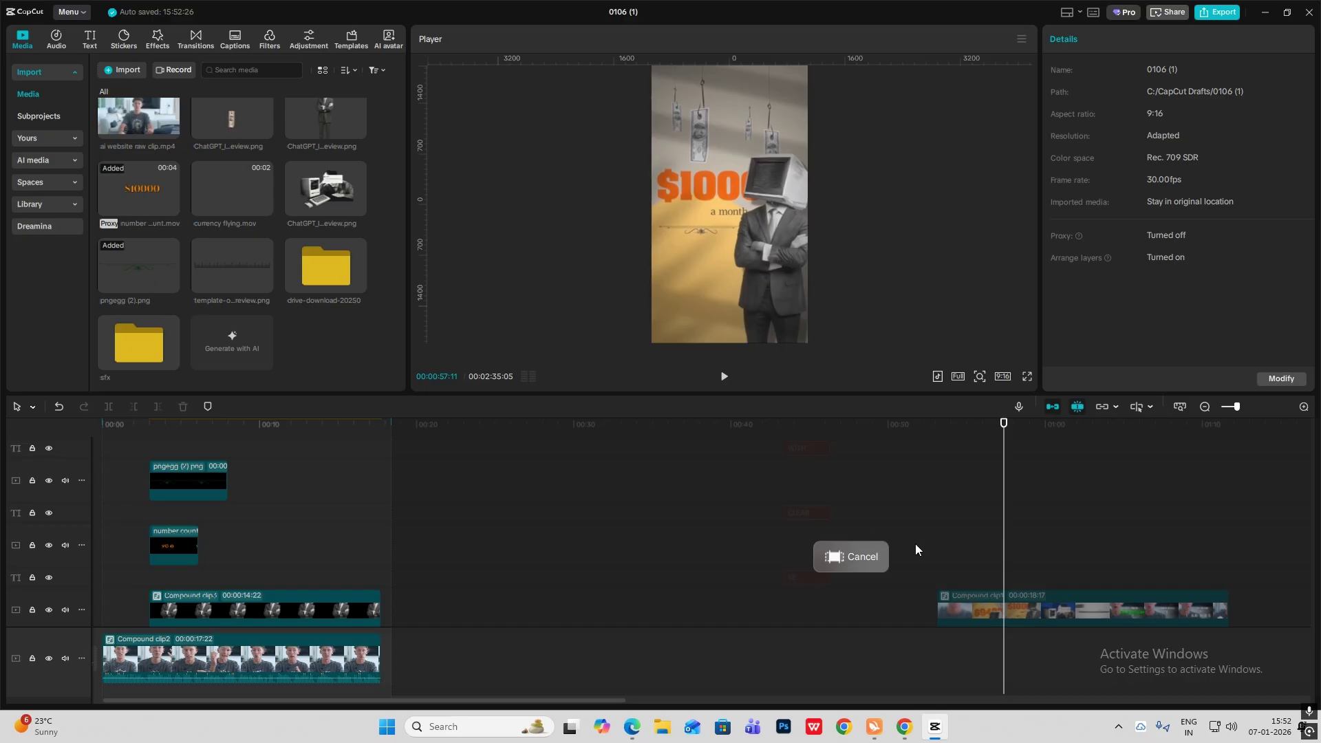
pyautogui.scroll(-2, 904, 556)
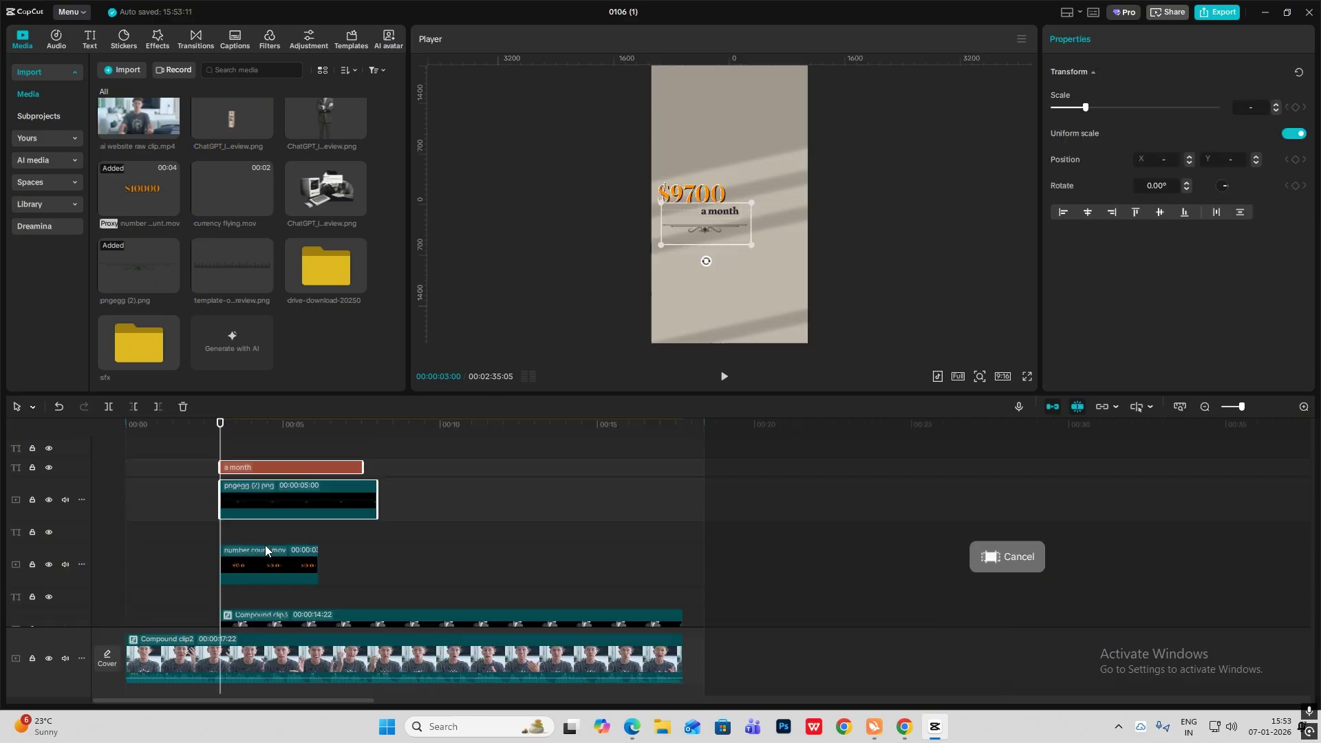
# Cut the "a month" text and the ornament at the number clip's end, 6:04, and delete the leftover pieces
pyautogui.click(264, 554)
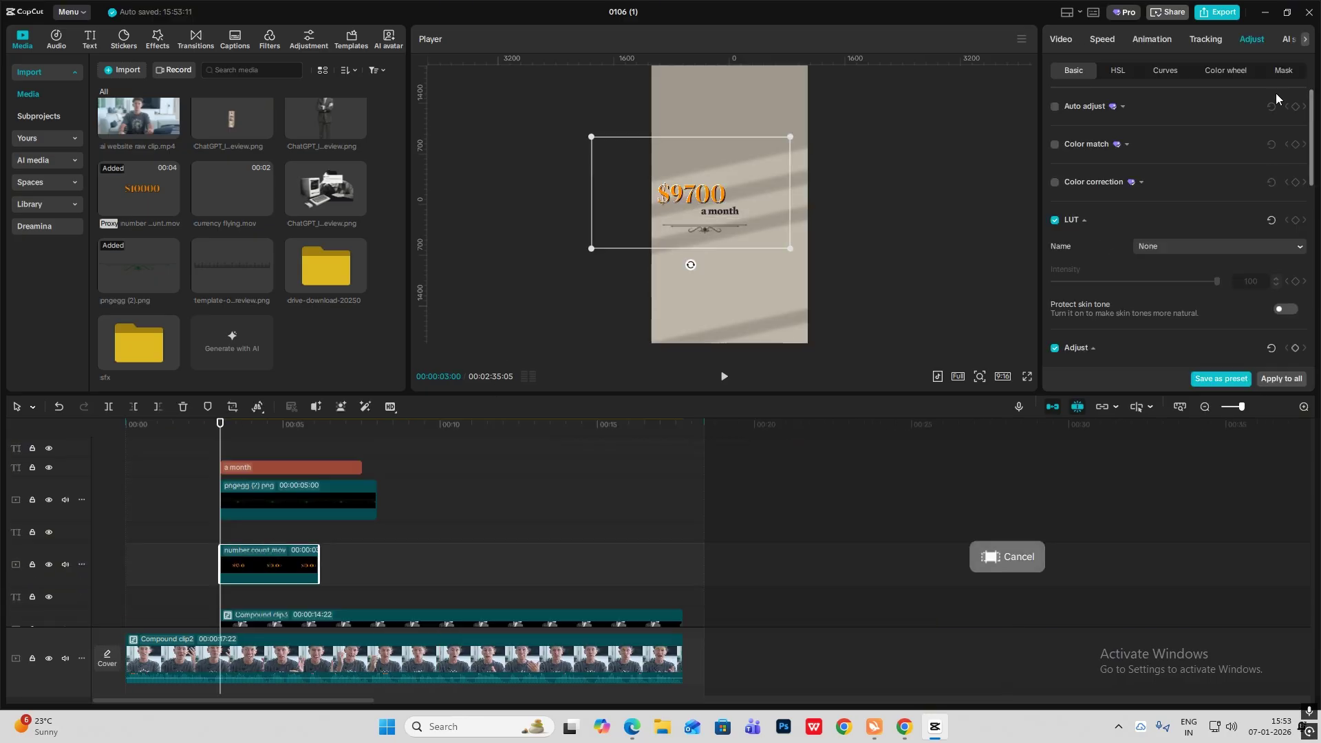
pyautogui.click(319, 535)
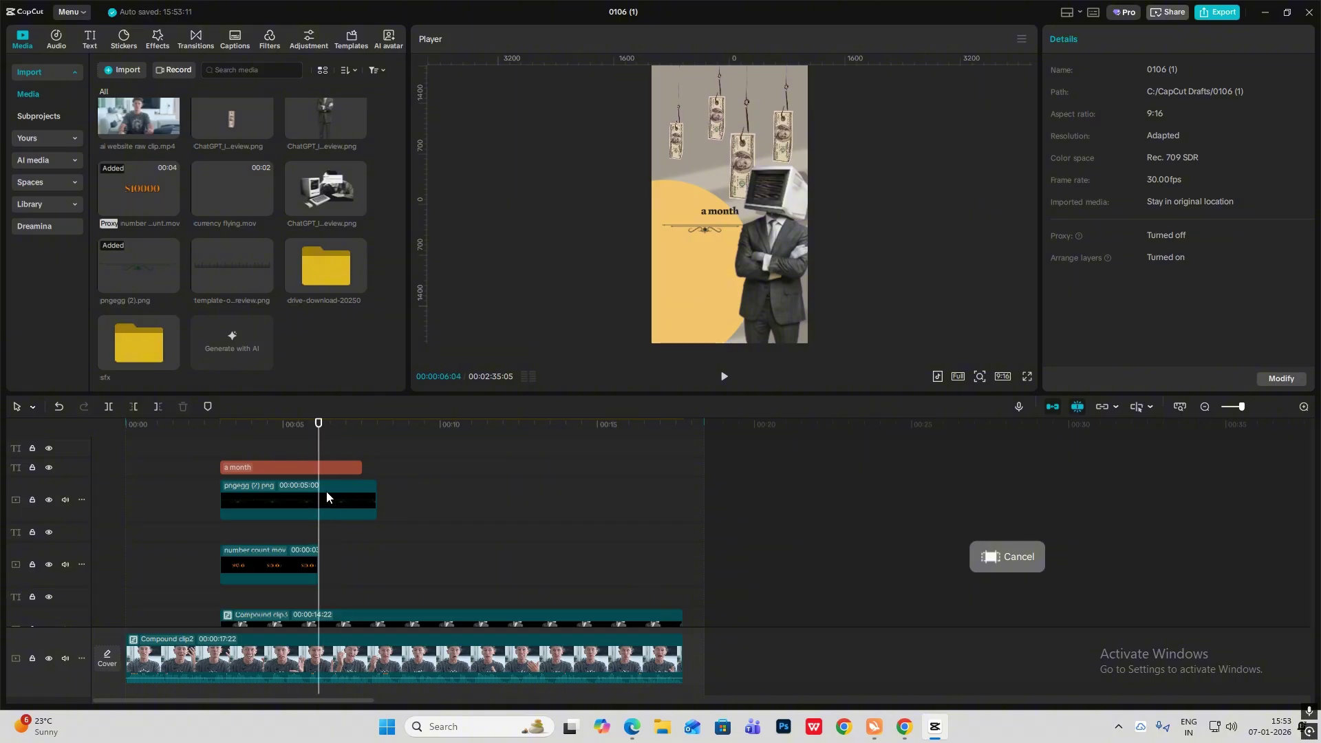
pyautogui.click(327, 498)
pyautogui.hotkey('ctrl', 'b')
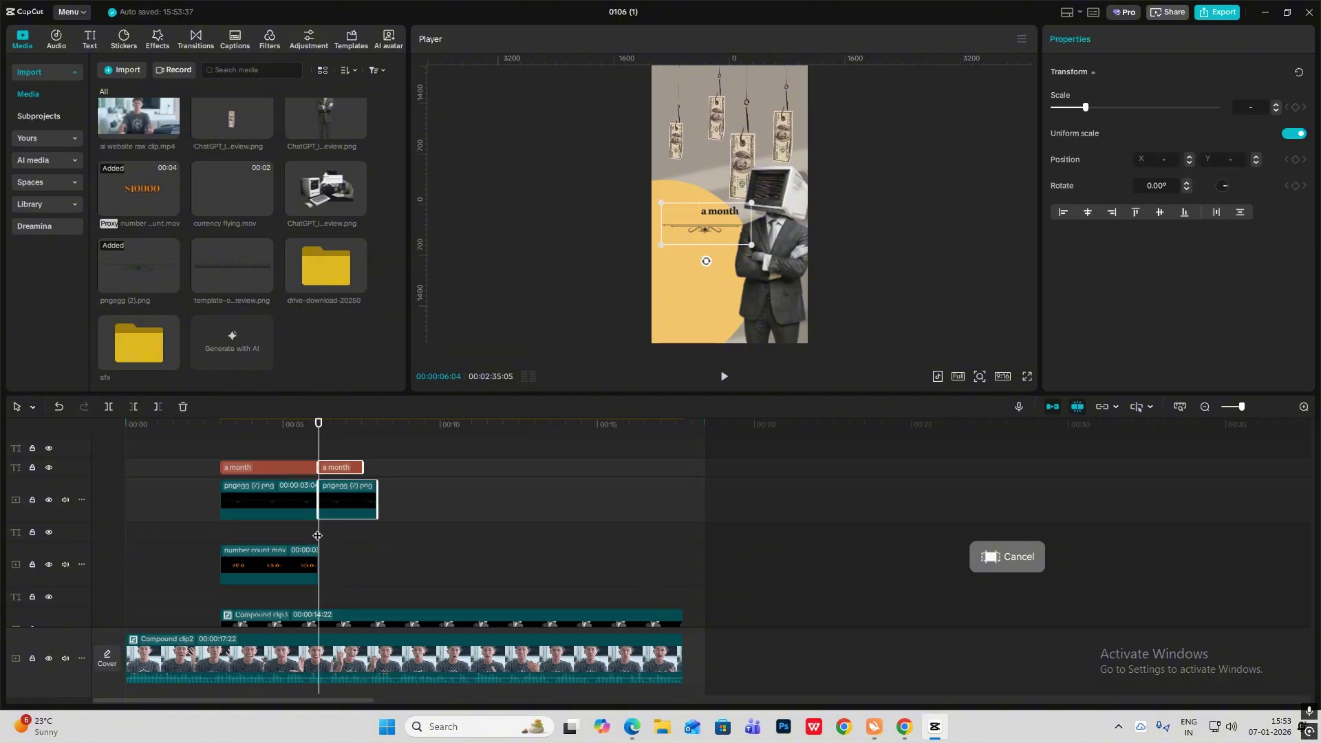
pyautogui.press('Delete')
# Combine the "a month" text, ornament and number count clips into one compound clip
pyautogui.moveTo(392, 450); pyautogui.dragTo(285, 592)
pyautogui.moveTo(319, 458); pyautogui.dragTo(260, 457)
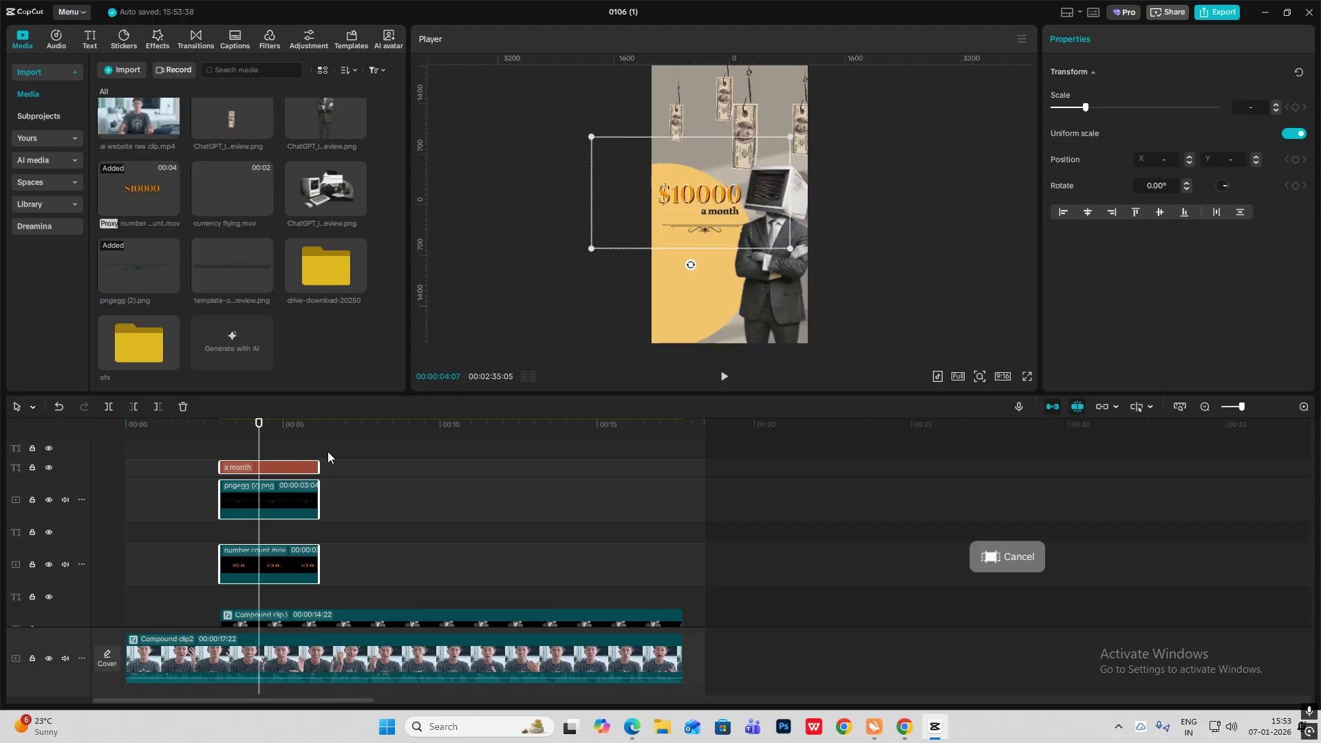
pyautogui.hotkey('alt', 'g')
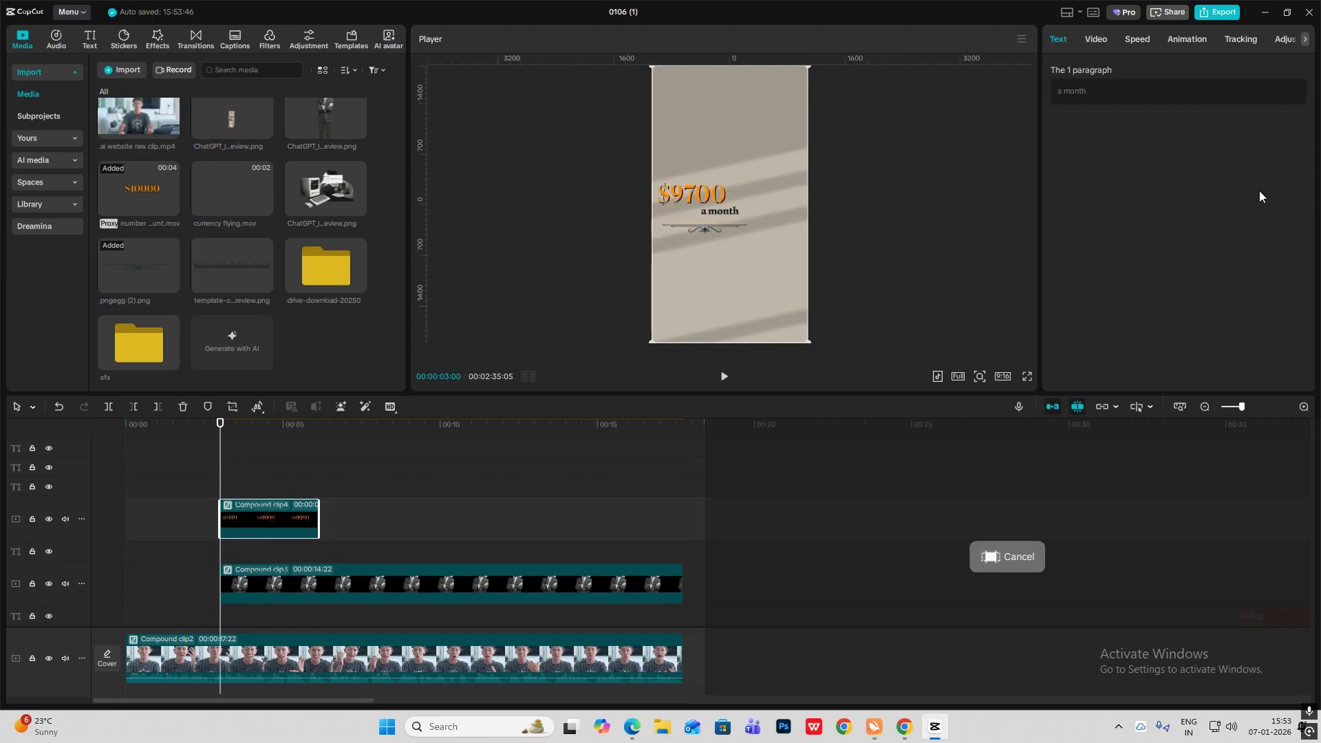
# Animate the number compound clip from X 352, Y -860, rotation 13.78° and 0% opacity at 3:00 to its resting pose at 4:11
pyautogui.click(1098, 37)
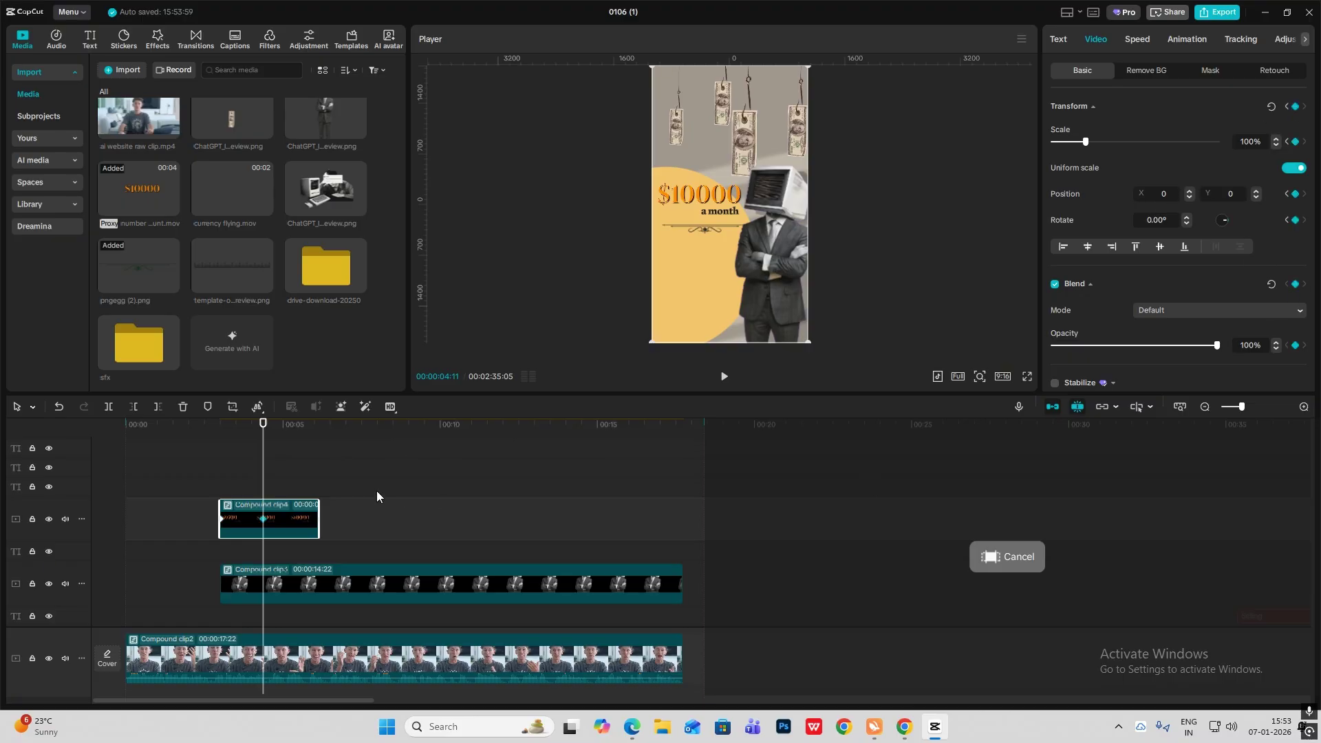
pyautogui.moveTo(267, 490); pyautogui.dragTo(219, 488)
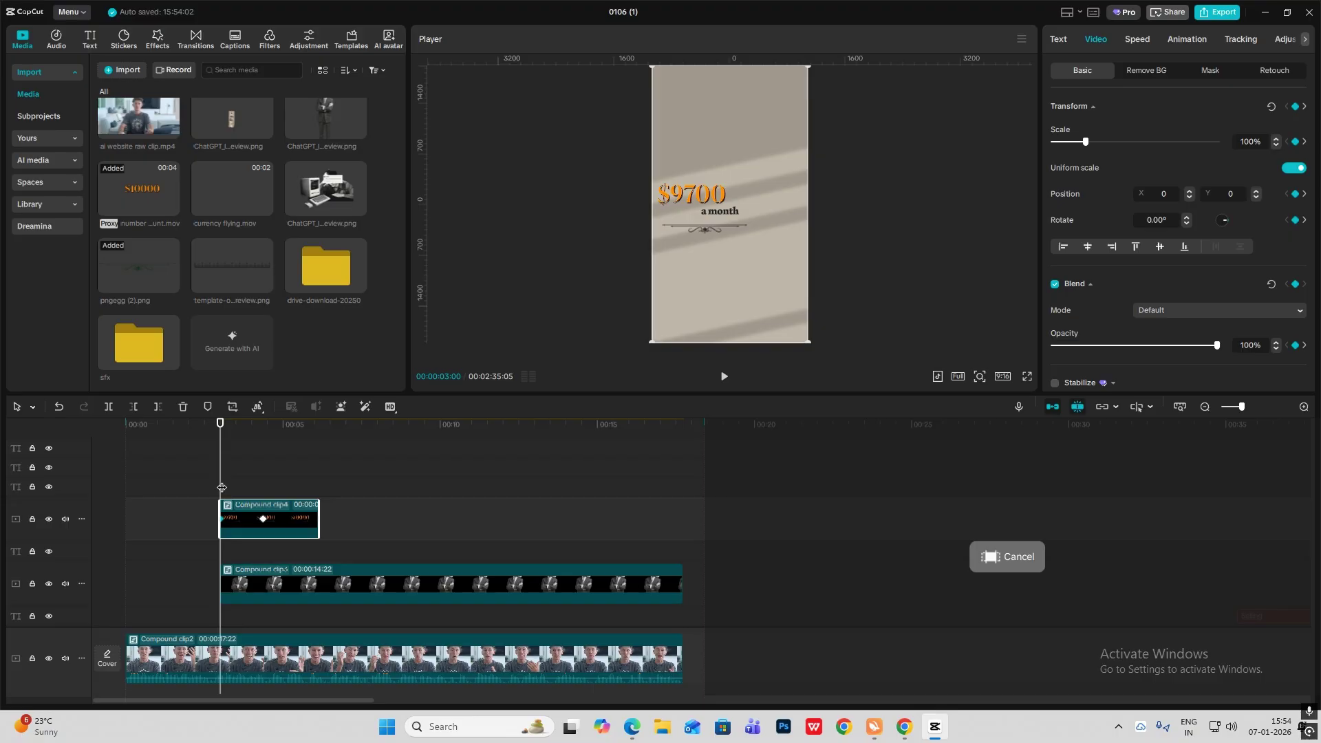
pyautogui.moveTo(703, 205); pyautogui.dragTo(720, 253)
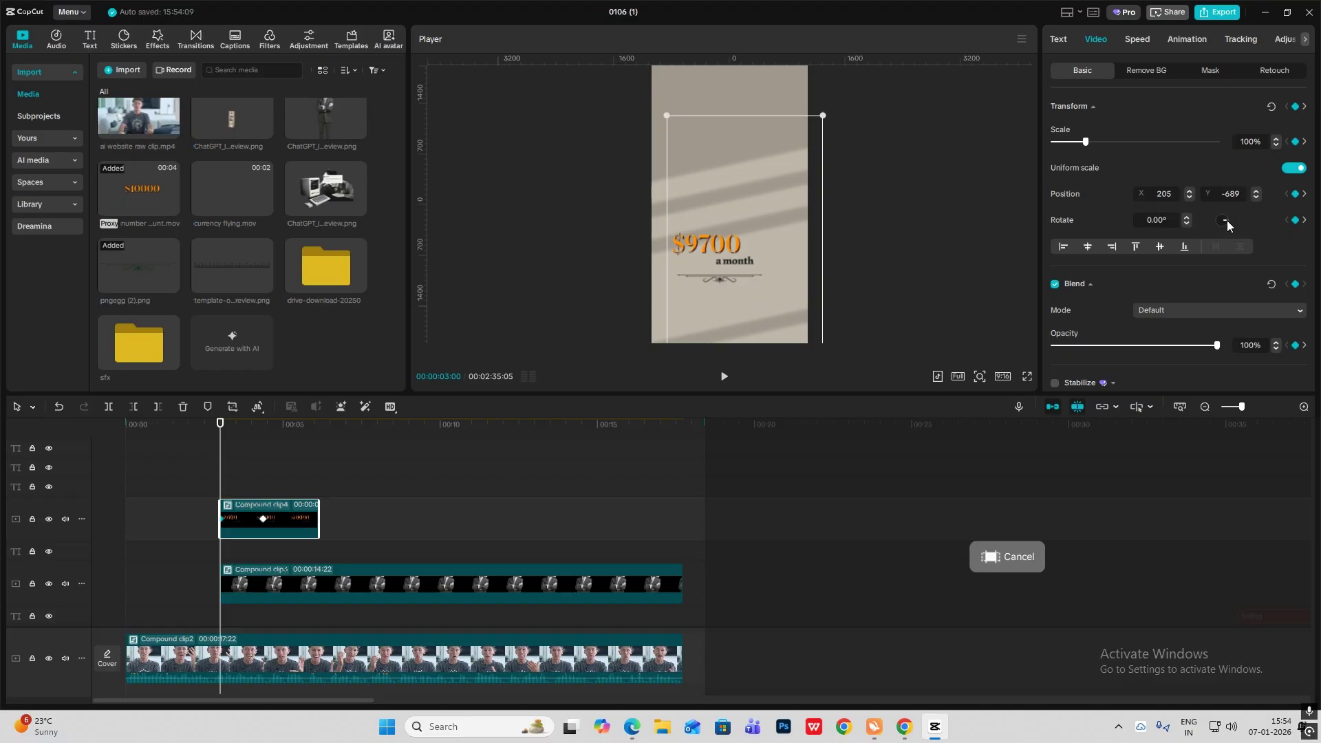
pyautogui.moveTo(1227, 220); pyautogui.dragTo(1208, 196)
pyautogui.moveTo(765, 283); pyautogui.dragTo(778, 316)
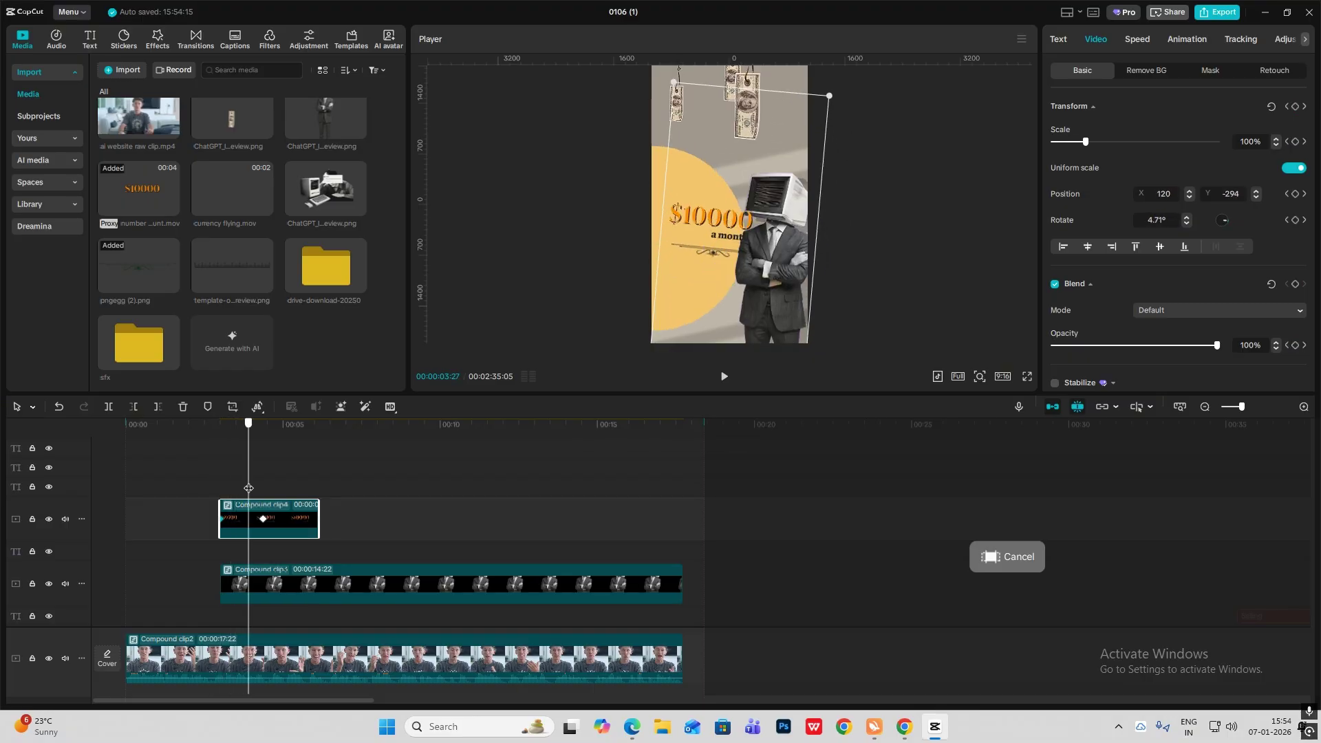
pyautogui.moveTo(1100, 345); pyautogui.dragTo(639, 358)
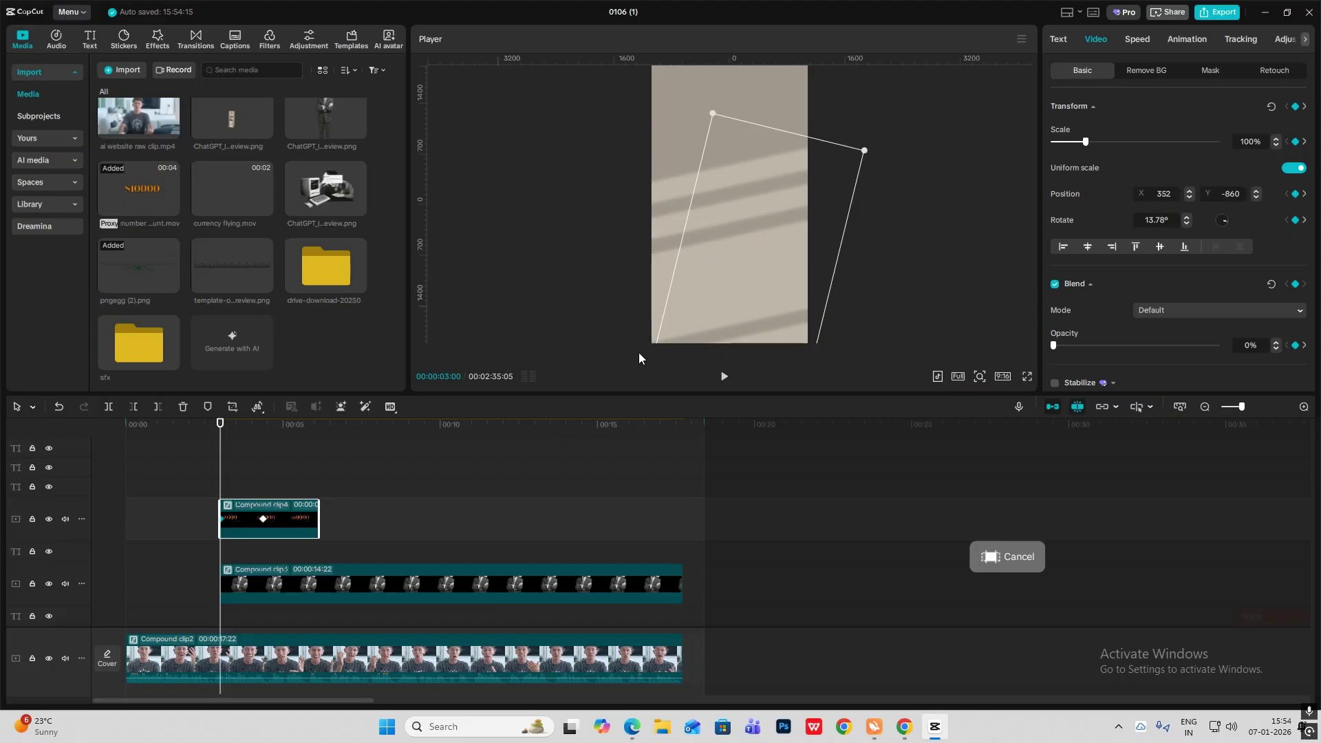
pyautogui.moveTo(221, 487); pyautogui.dragTo(252, 502)
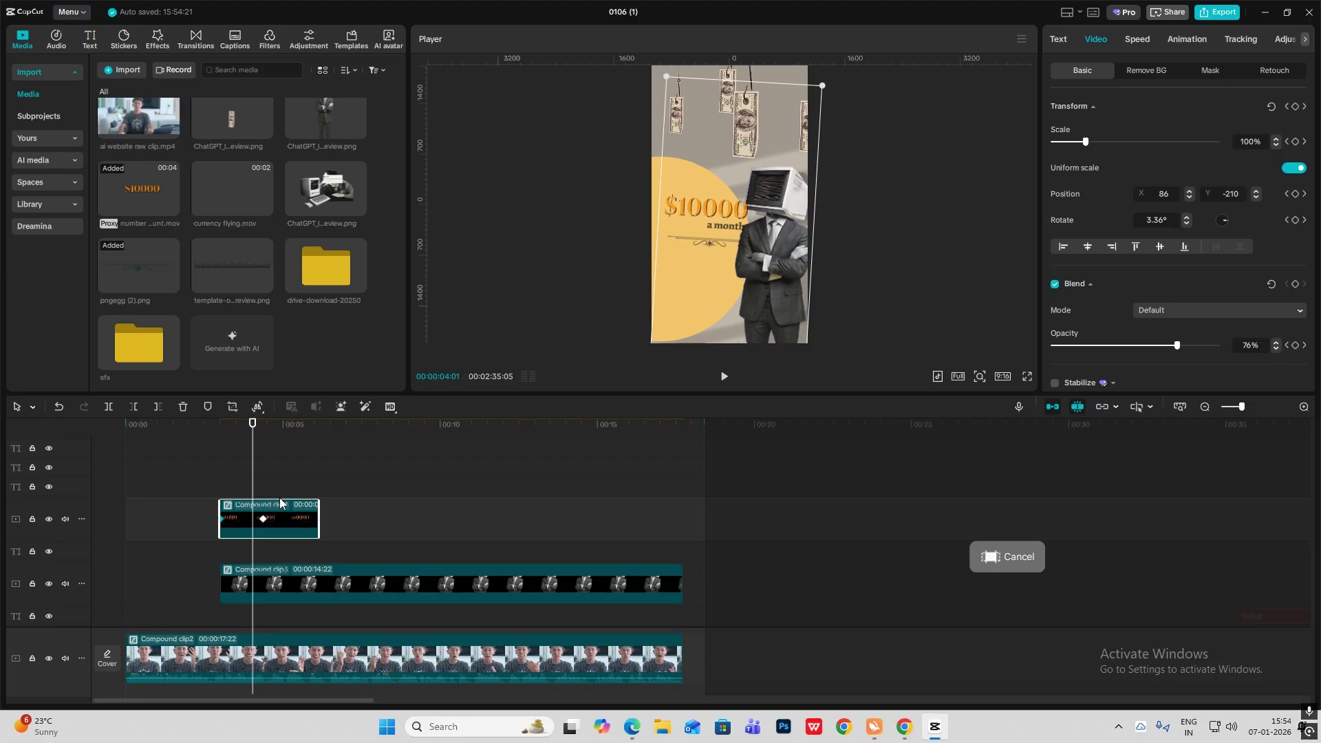
# Apply a preset easing curve to the number compound clip's X position keyframes and expand its Y position graph
pyautogui.hotkey('alt', 'k')
pyautogui.scroll(3, 265, 521)
pyautogui.click(238, 548)
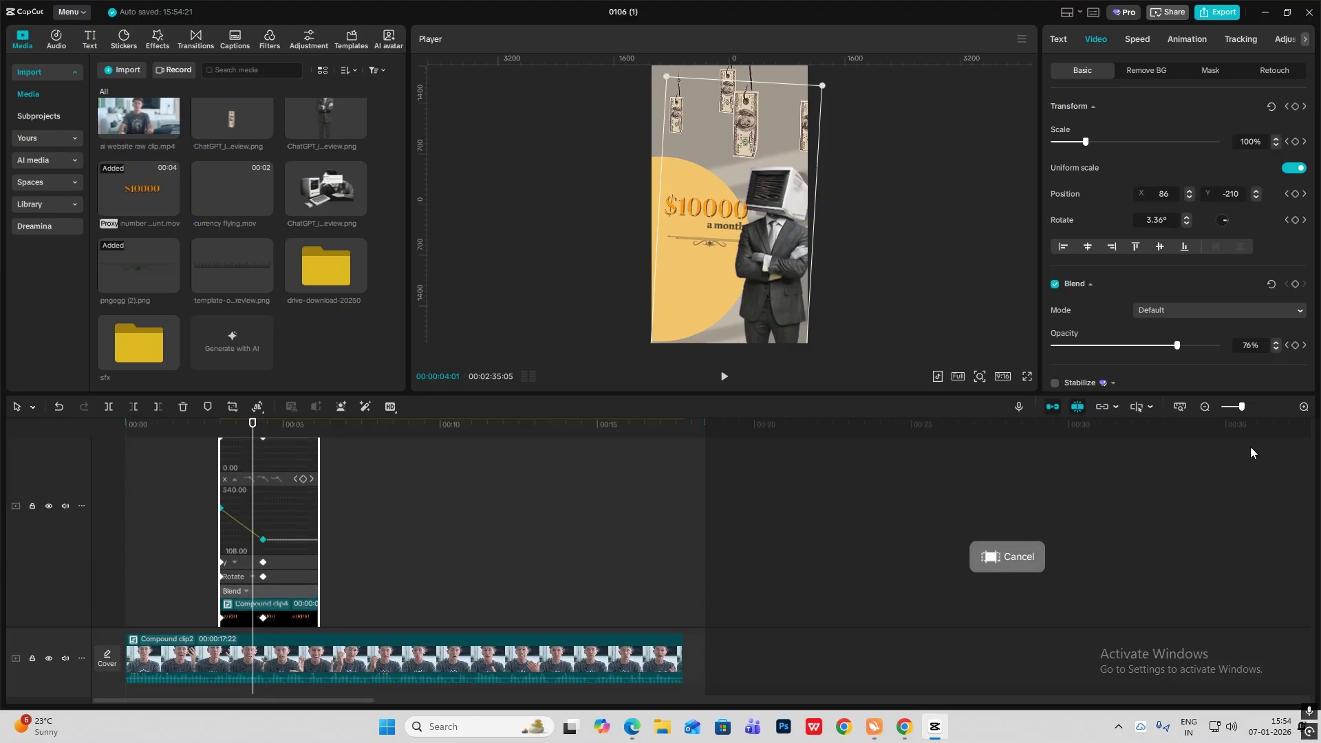
pyautogui.click(1303, 406)
pyautogui.click(301, 479)
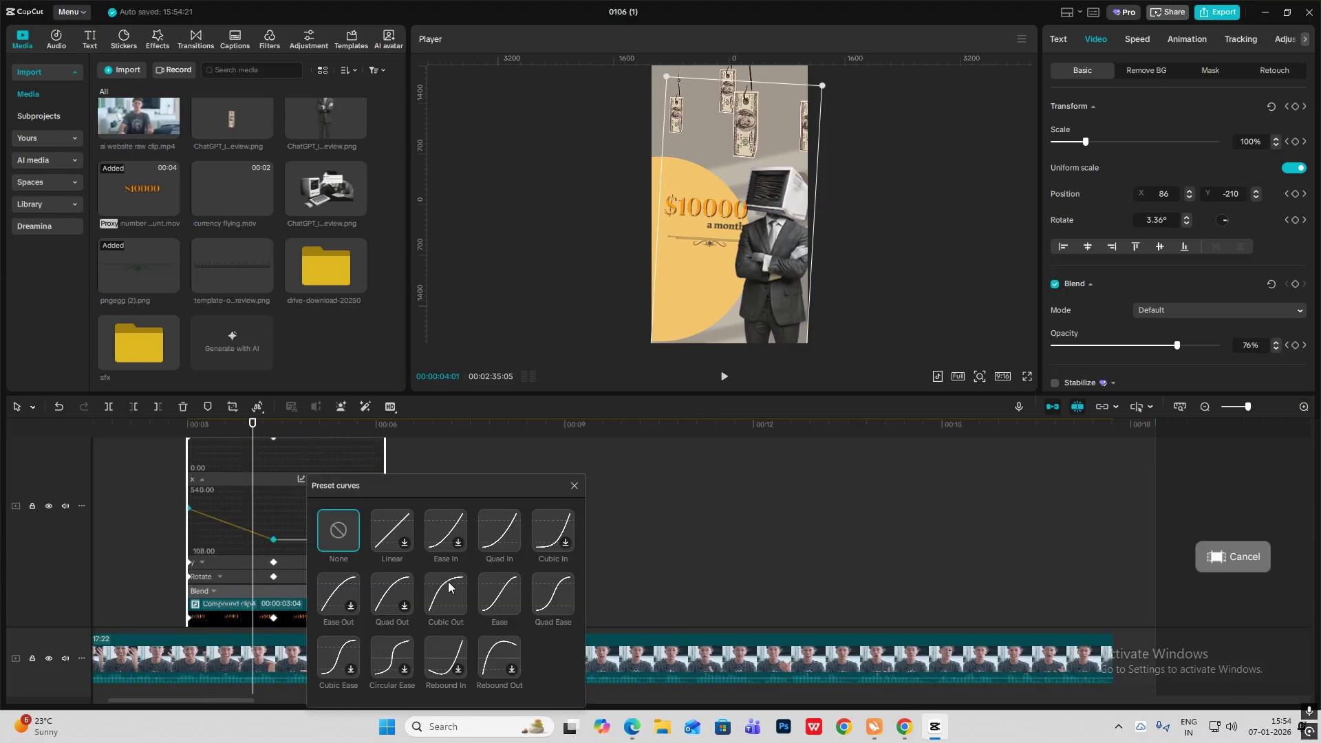
pyautogui.click(508, 537)
pyautogui.click(251, 561)
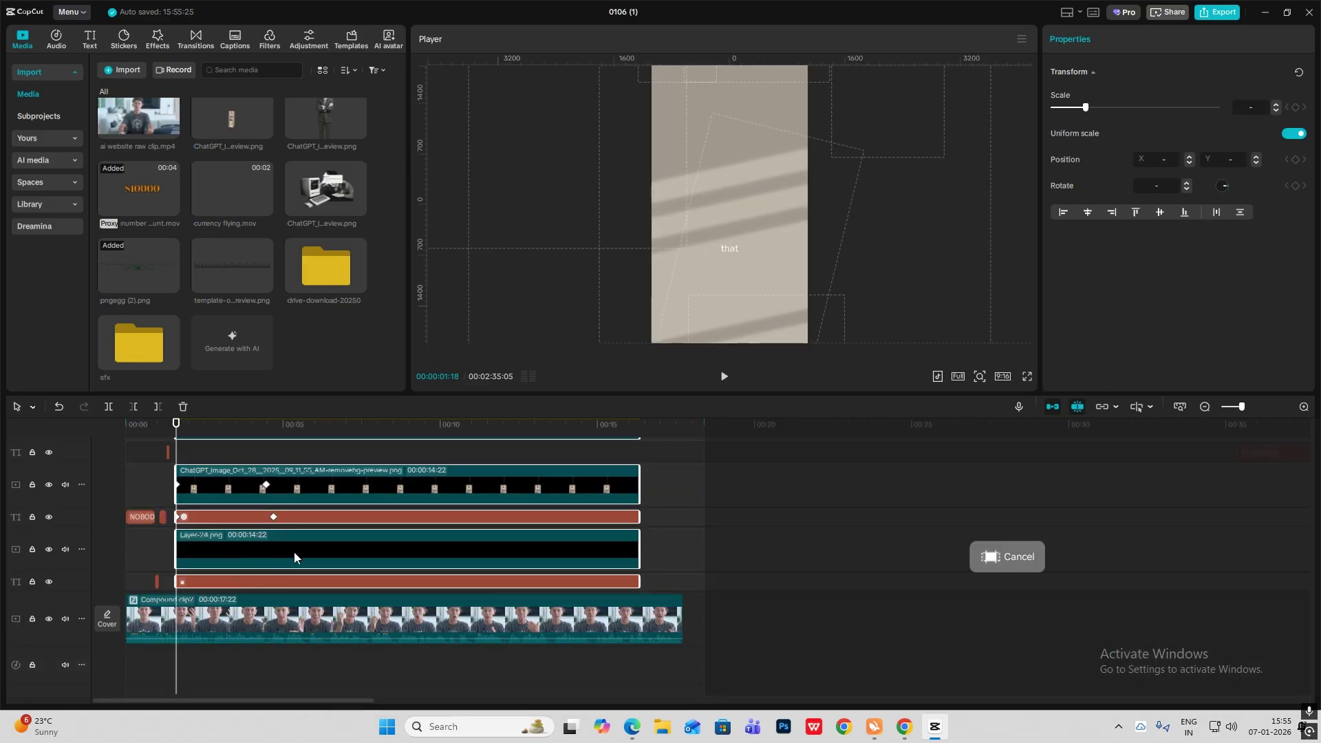
# Move the number compound clip to start about 3 seconds in and check its timing by playing the scene
pyautogui.press('space')
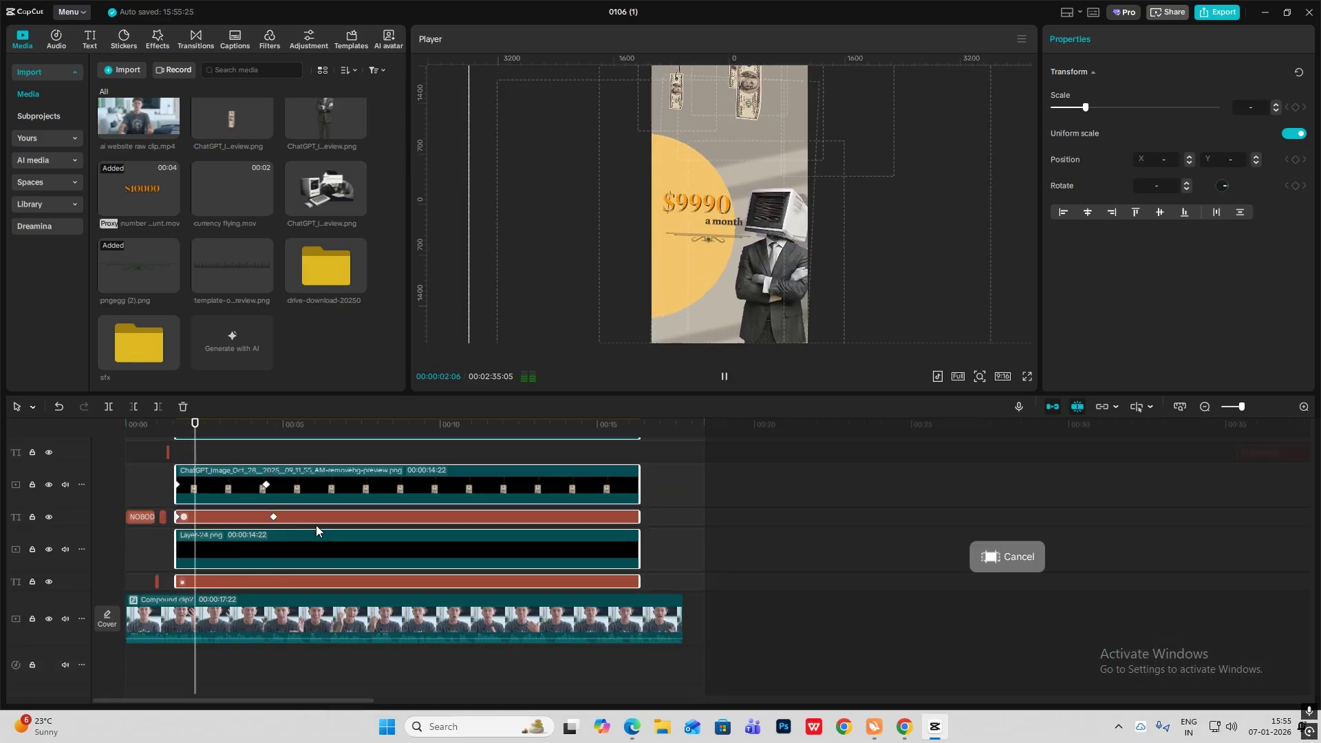
pyautogui.press('space')
pyautogui.scroll(2, 296, 522)
pyautogui.scroll(4, 269, 522)
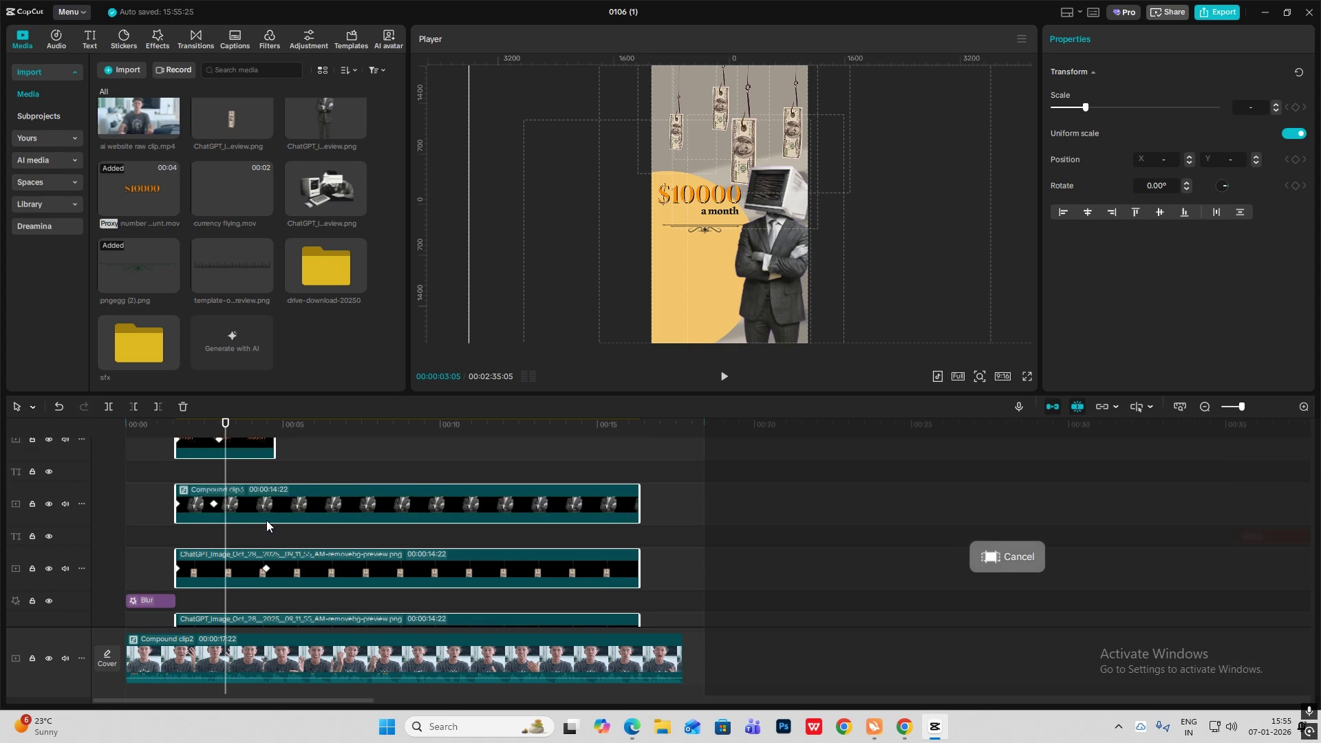
pyautogui.click(194, 502)
pyautogui.moveTo(255, 542); pyautogui.dragTo(270, 544)
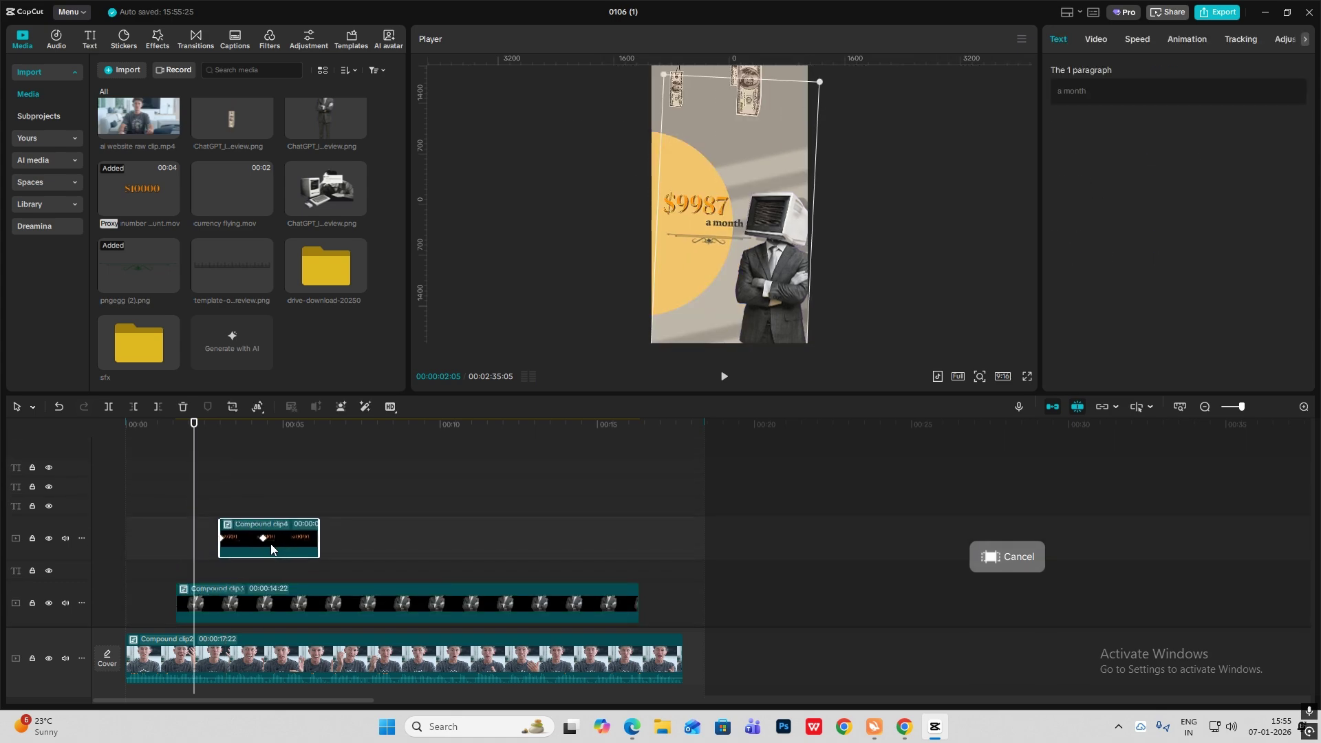
pyautogui.press('space')
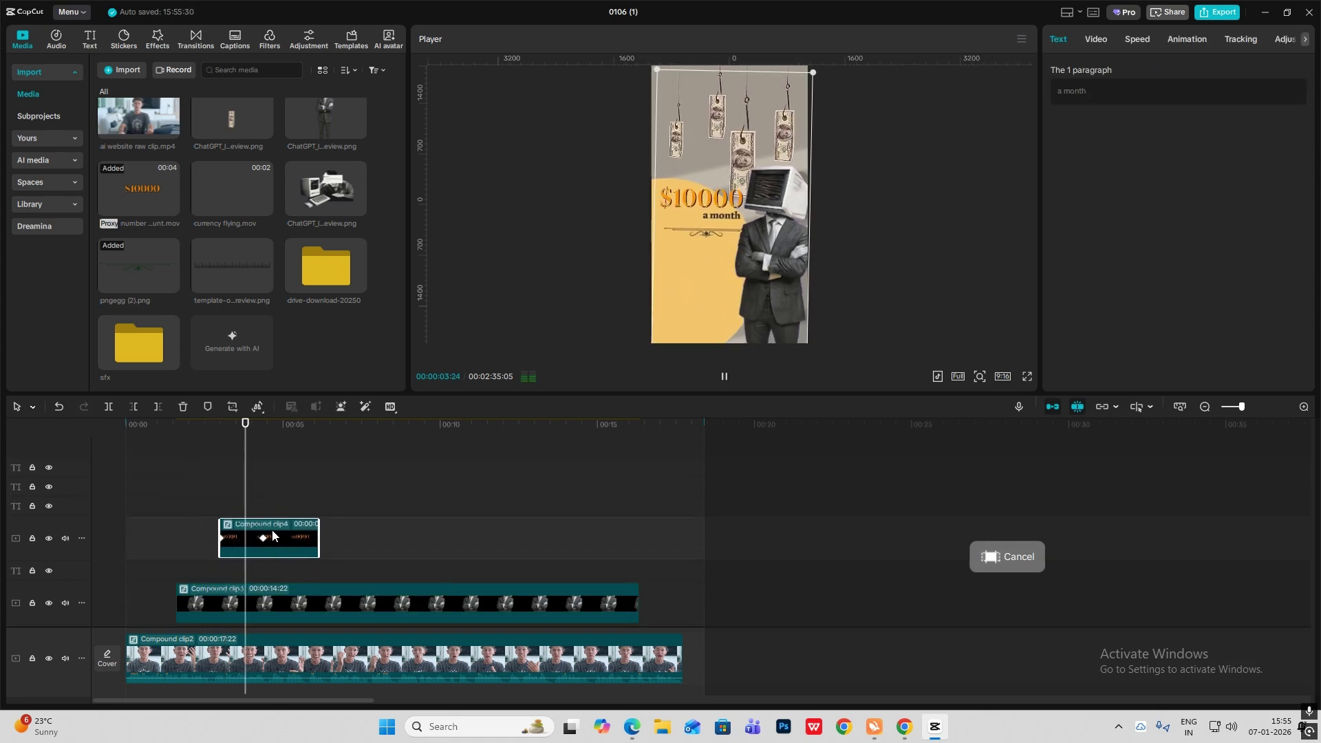
pyautogui.click(171, 485)
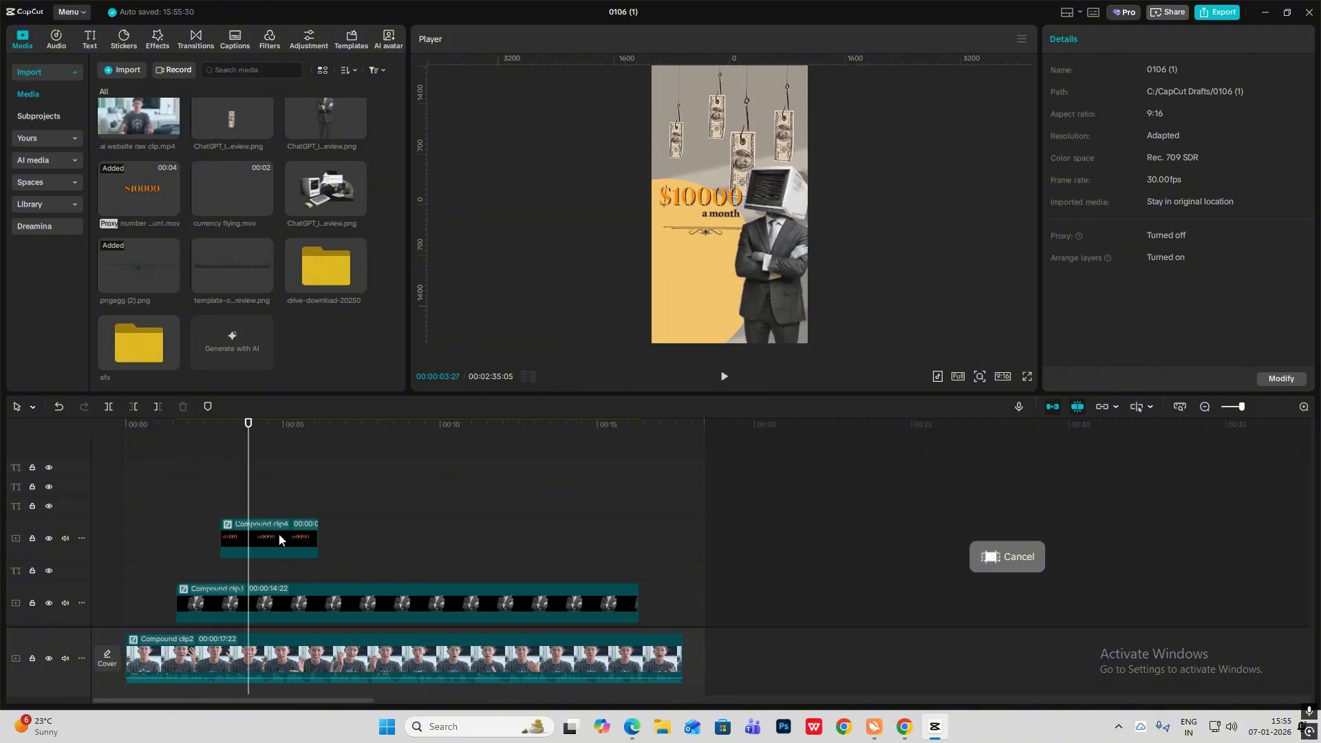
# Turn off the main track magnet and place the number compound clip between the two banknote image layers, starting at about 3 seconds
pyautogui.moveTo(275, 540)
pyautogui.mouseDown()
pyautogui.moveTo(275, 673)
pyautogui.moveTo(263, 604)
pyautogui.moveTo(285, 550)
pyautogui.mouseUp()
pyautogui.click(1058, 406)
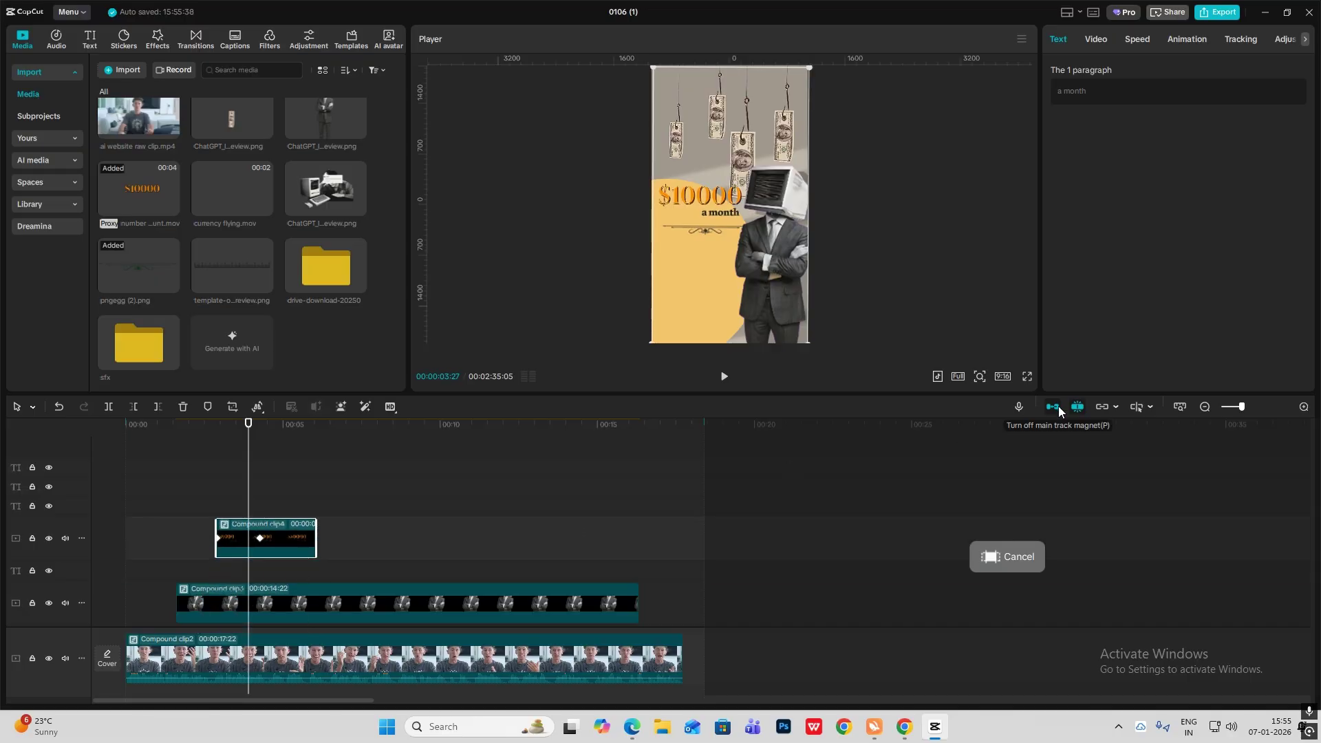
pyautogui.scroll(-2, 220, 518)
pyautogui.moveTo(295, 454); pyautogui.dragTo(299, 573)
pyautogui.moveTo(286, 485); pyautogui.dragTo(264, 585)
pyautogui.moveTo(205, 553); pyautogui.dragTo(249, 553)
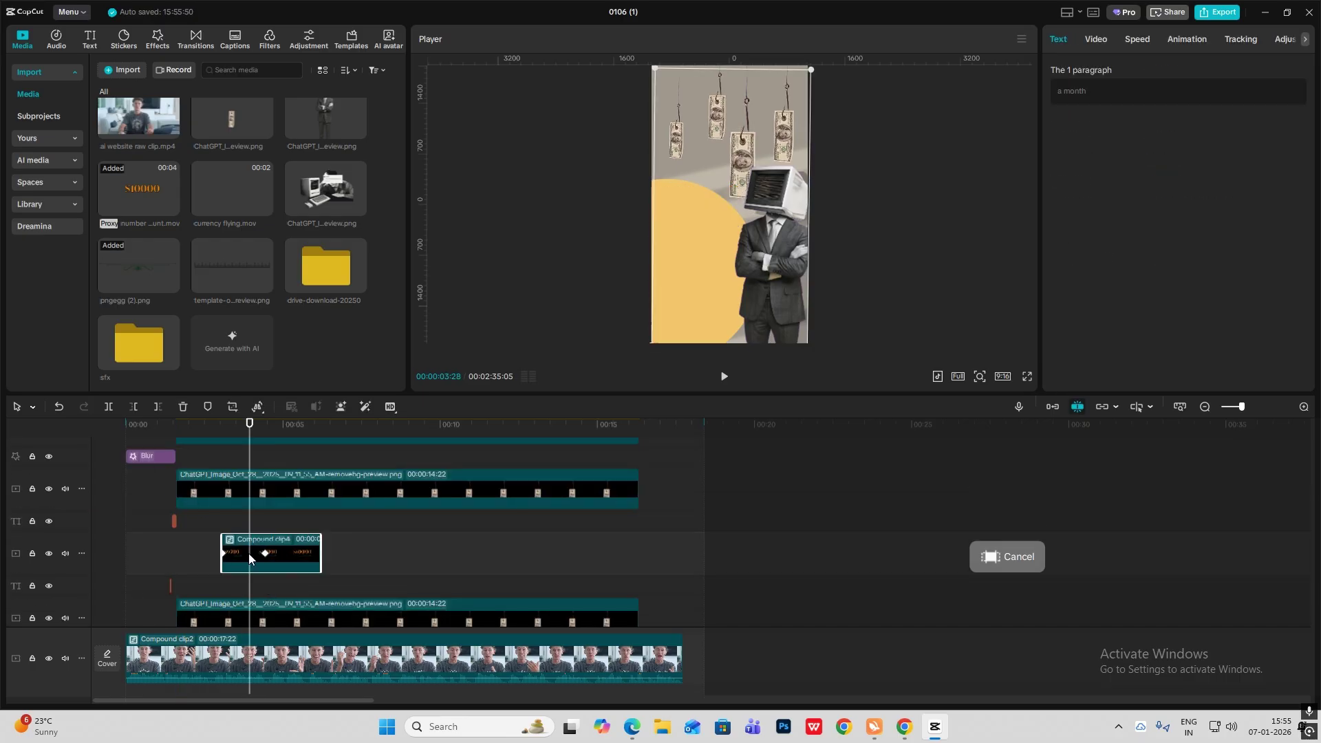
pyautogui.click(207, 525)
pyautogui.press('space')
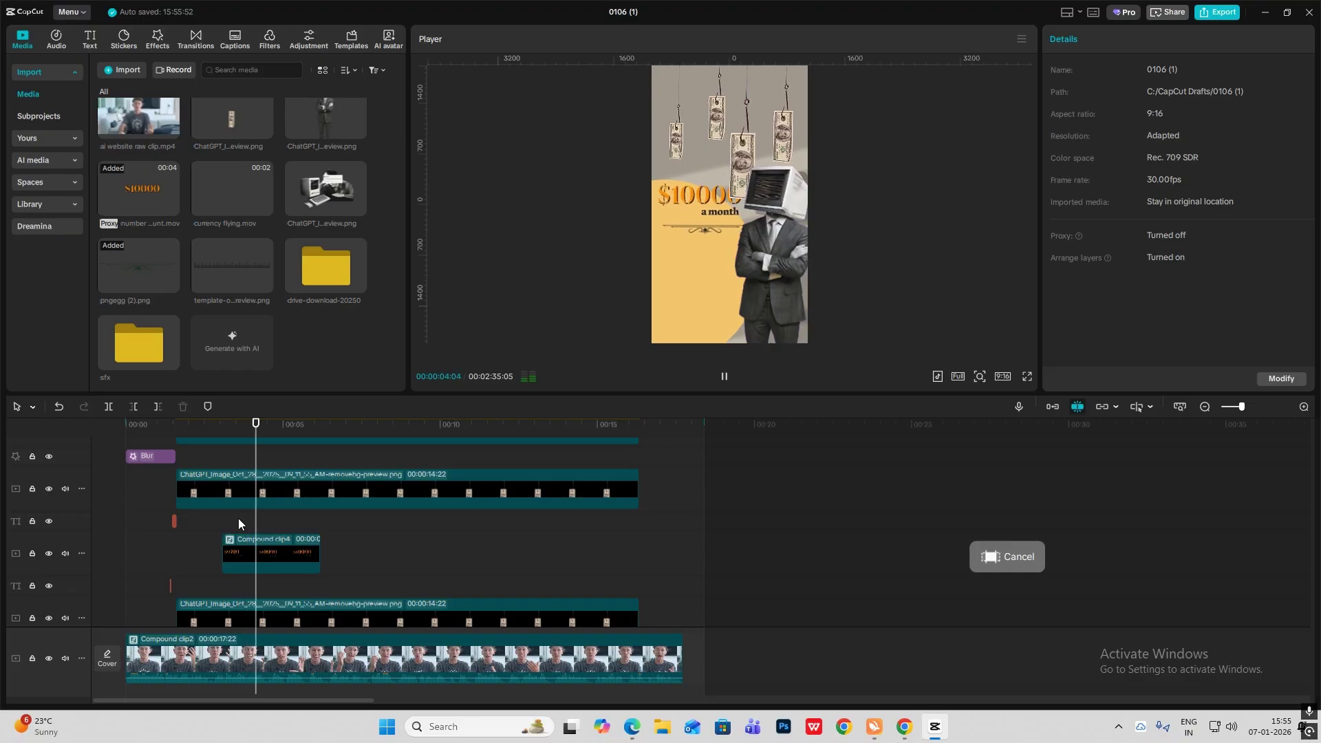
pyautogui.click(102, 495)
pyautogui.press('space')
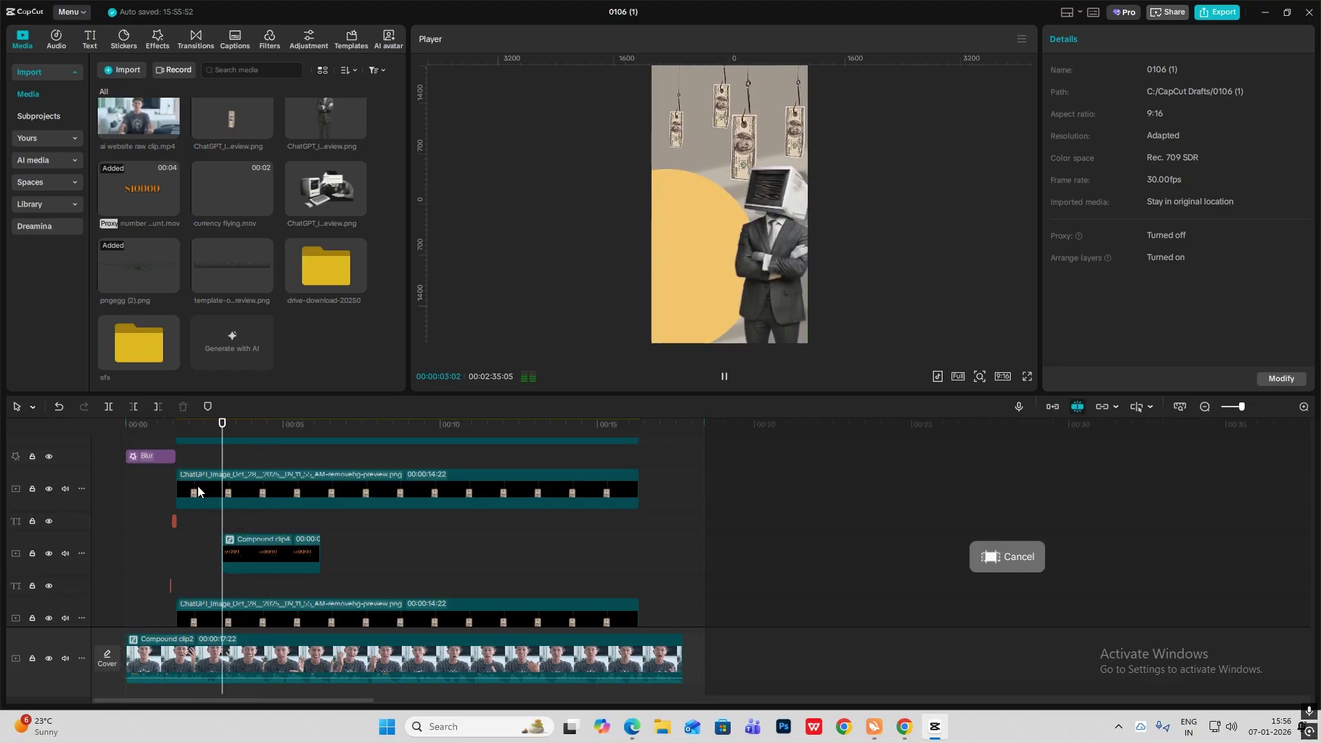
# Inside the number compound clip, trim the start of the "a month" text to about 0:08 and the ornament to about 0:14
pyautogui.doubleClick(273, 538)
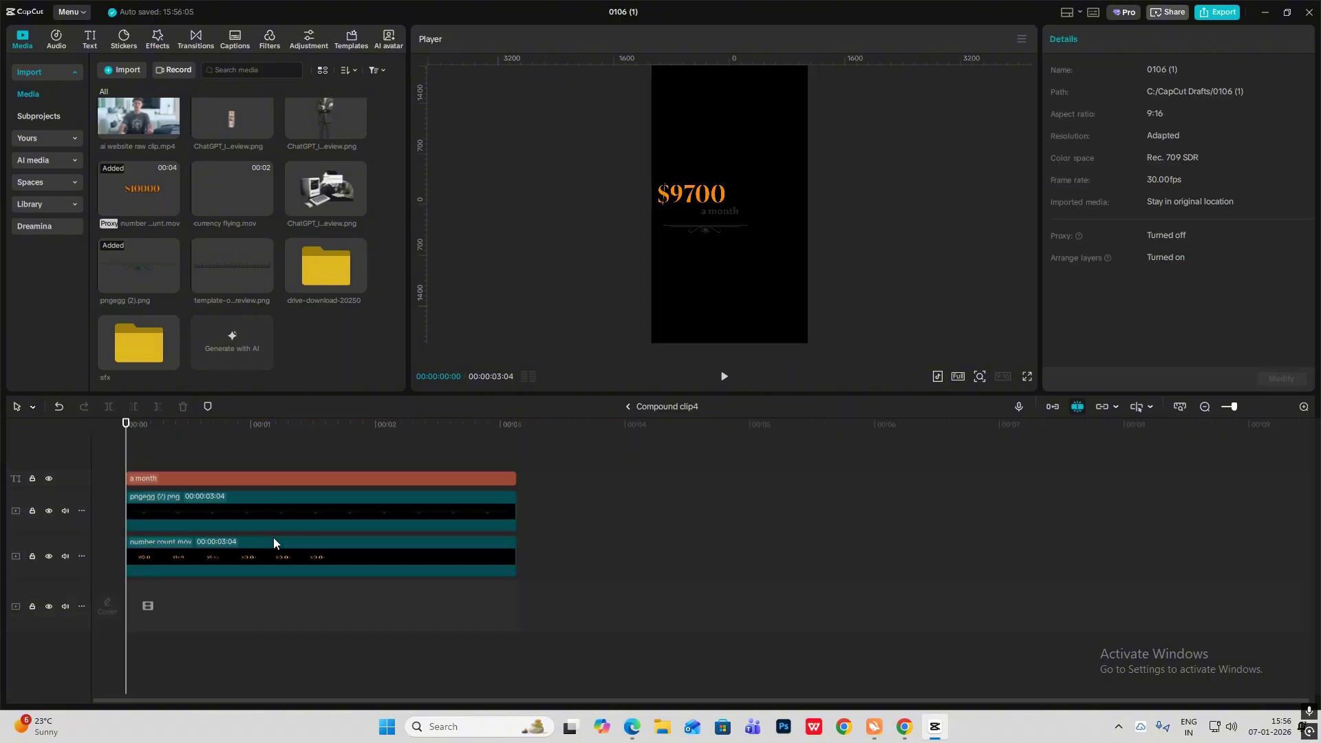
pyautogui.click(156, 513)
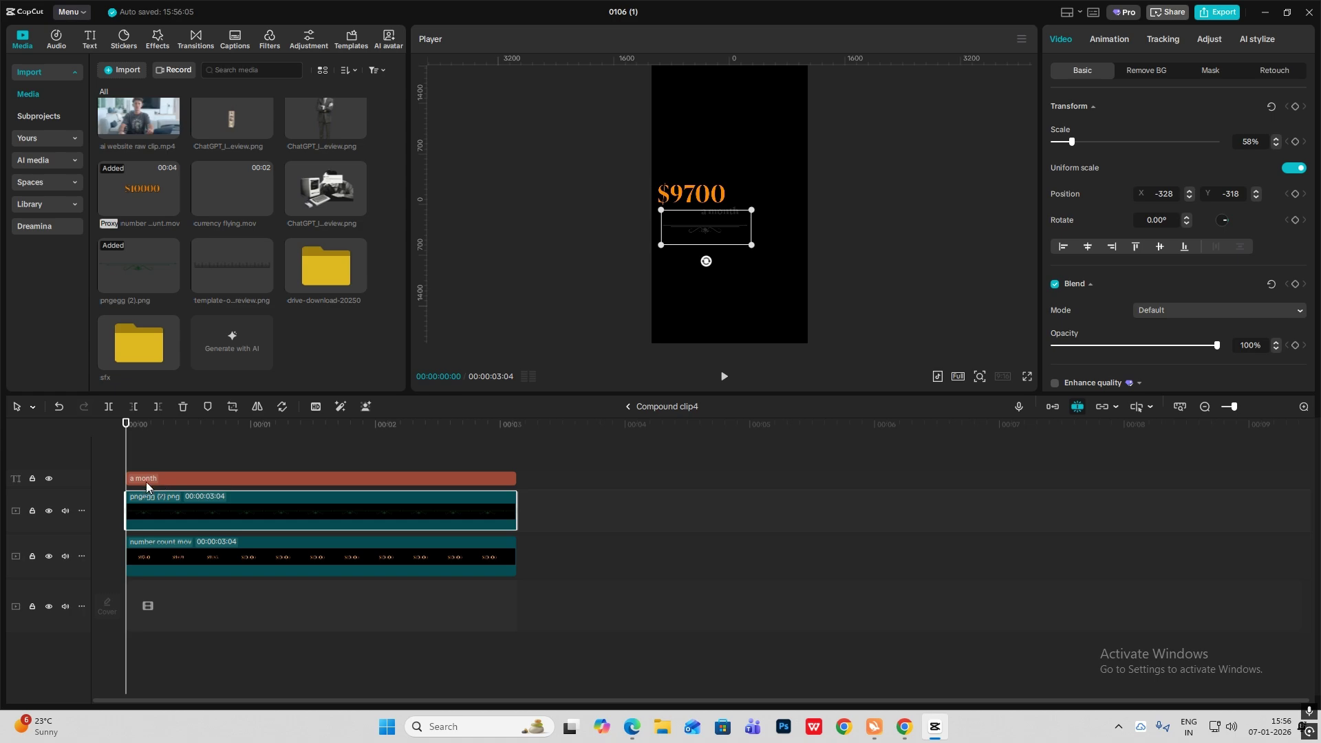
pyautogui.moveTo(128, 477); pyautogui.dragTo(184, 510)
# Apply the Fade In animation to the ornament and the "a month" text, and return to the main timeline
pyautogui.click(1111, 39)
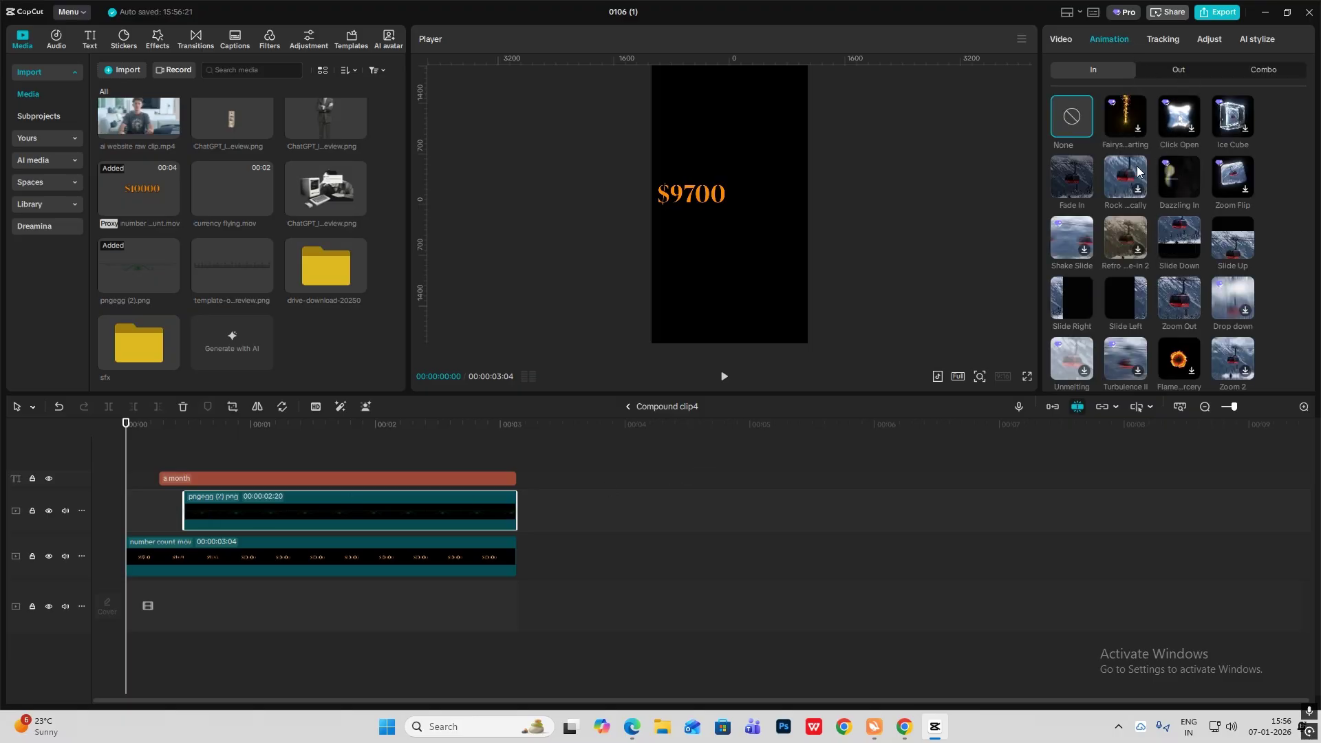
pyautogui.click(1067, 175)
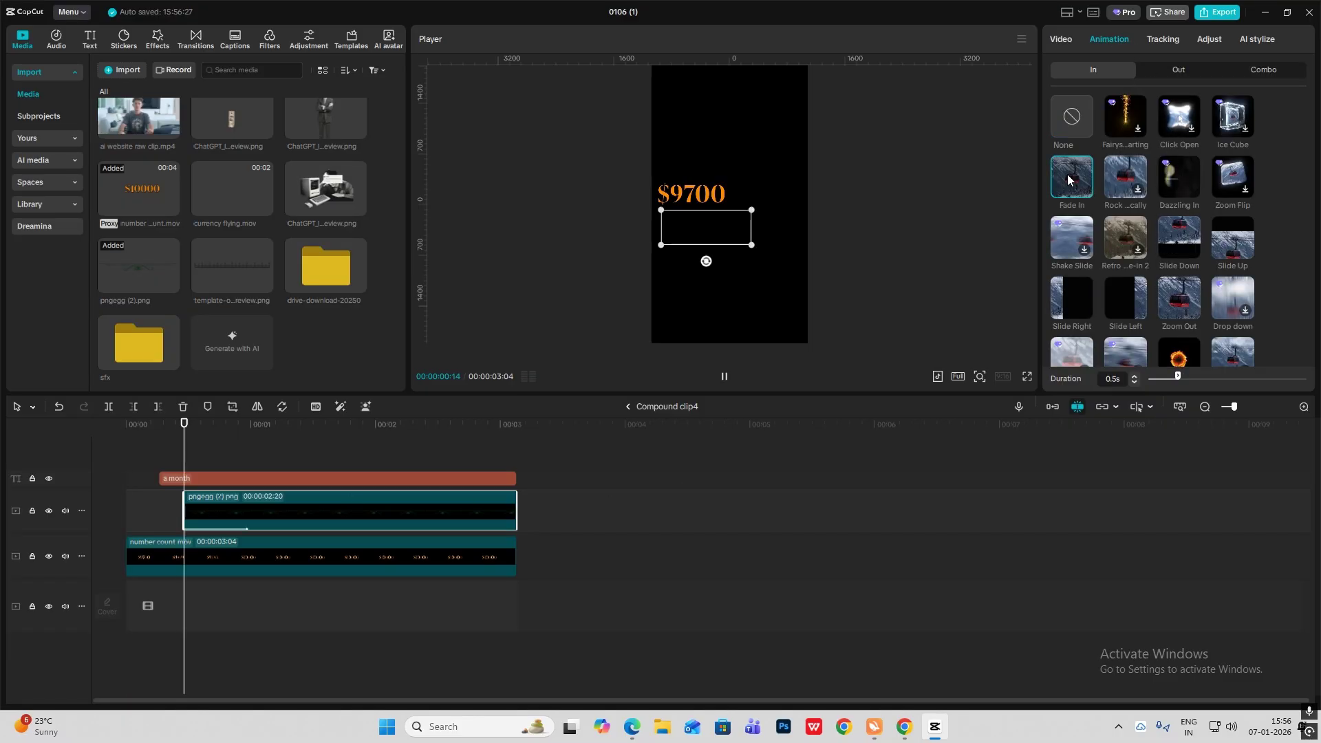
pyautogui.click(202, 480)
pyautogui.click(1104, 39)
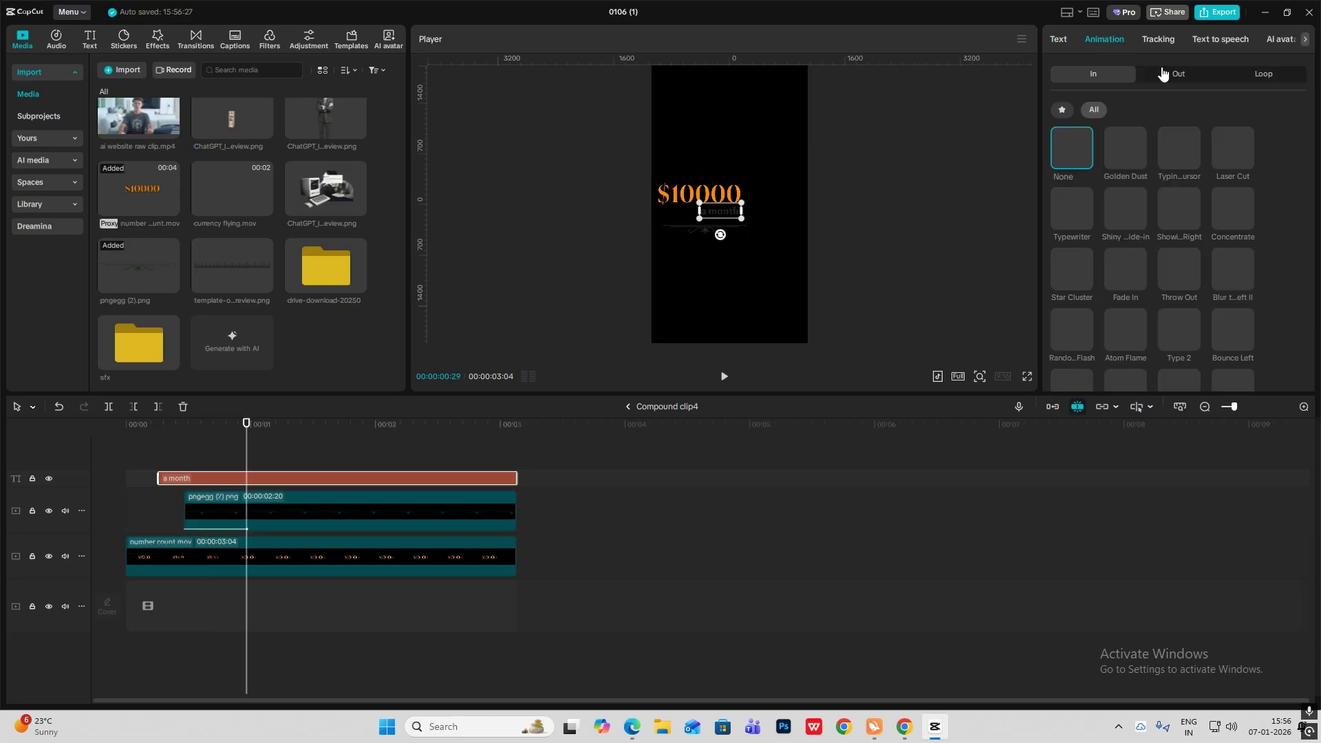
pyautogui.click(1112, 271)
pyautogui.click(626, 408)
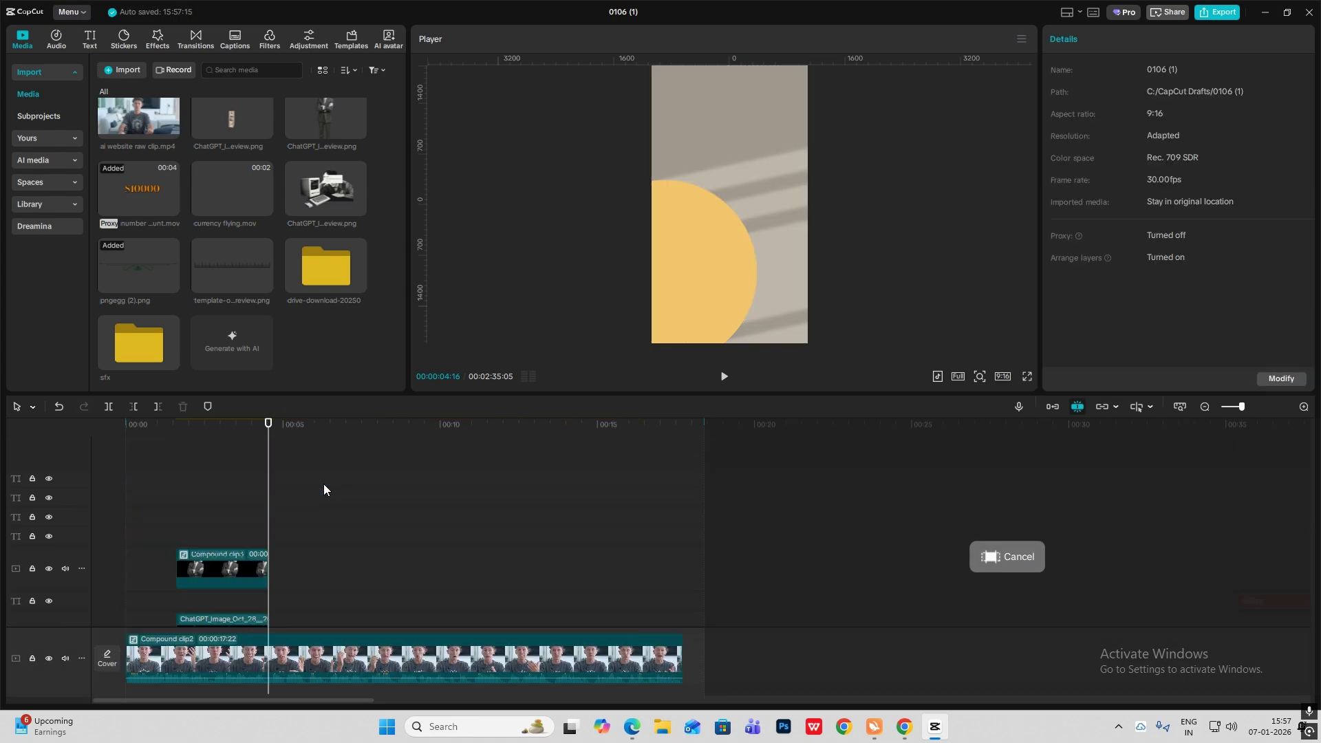
# Recolor the plain background block that starts at 4:16 to blue 004EB5
pyautogui.click(1139, 279)
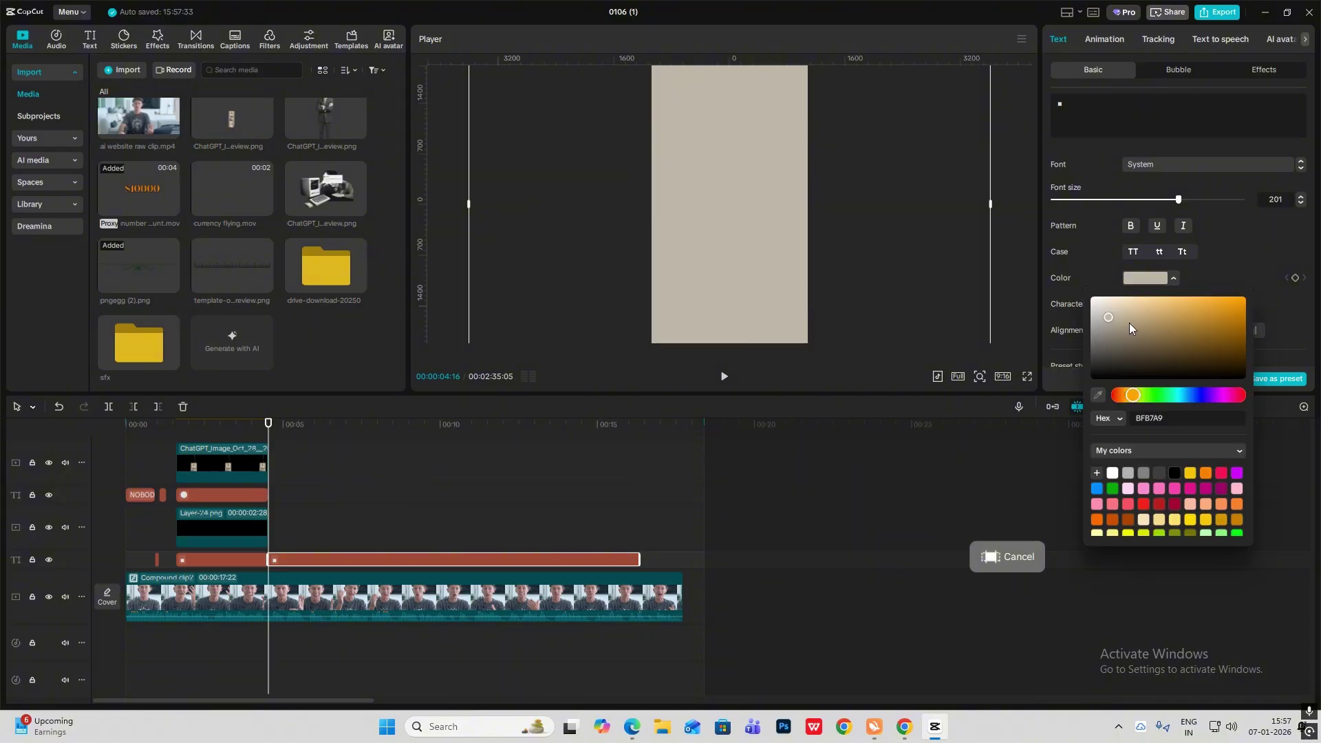
pyautogui.click(1198, 395)
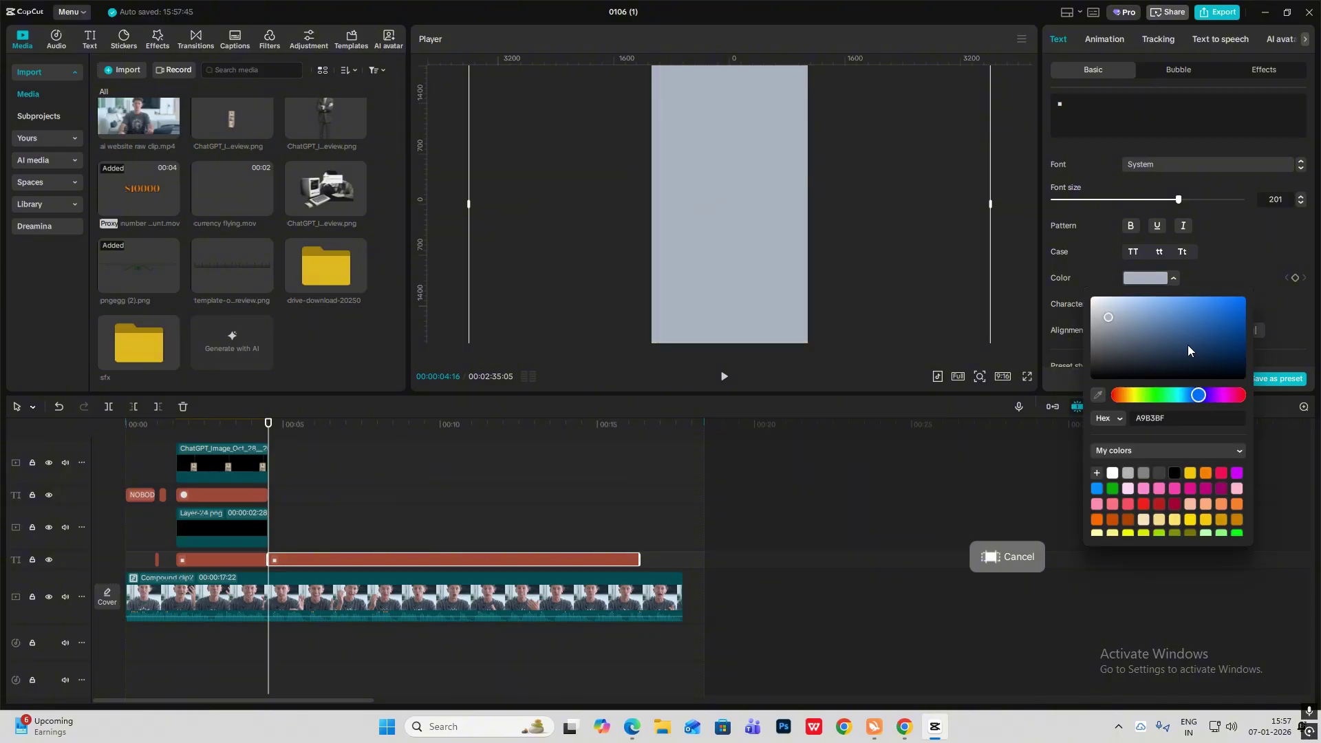
pyautogui.moveTo(1188, 344); pyautogui.dragTo(1246, 320)
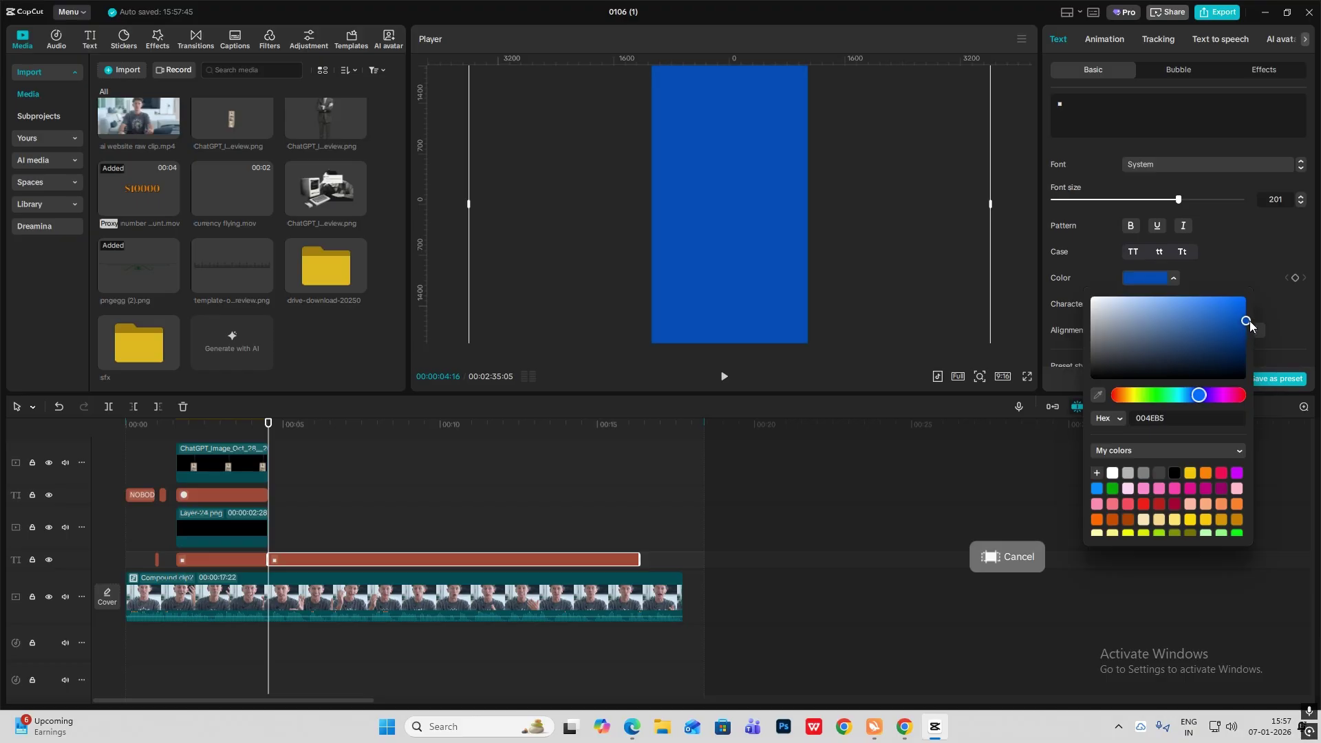
pyautogui.click(323, 498)
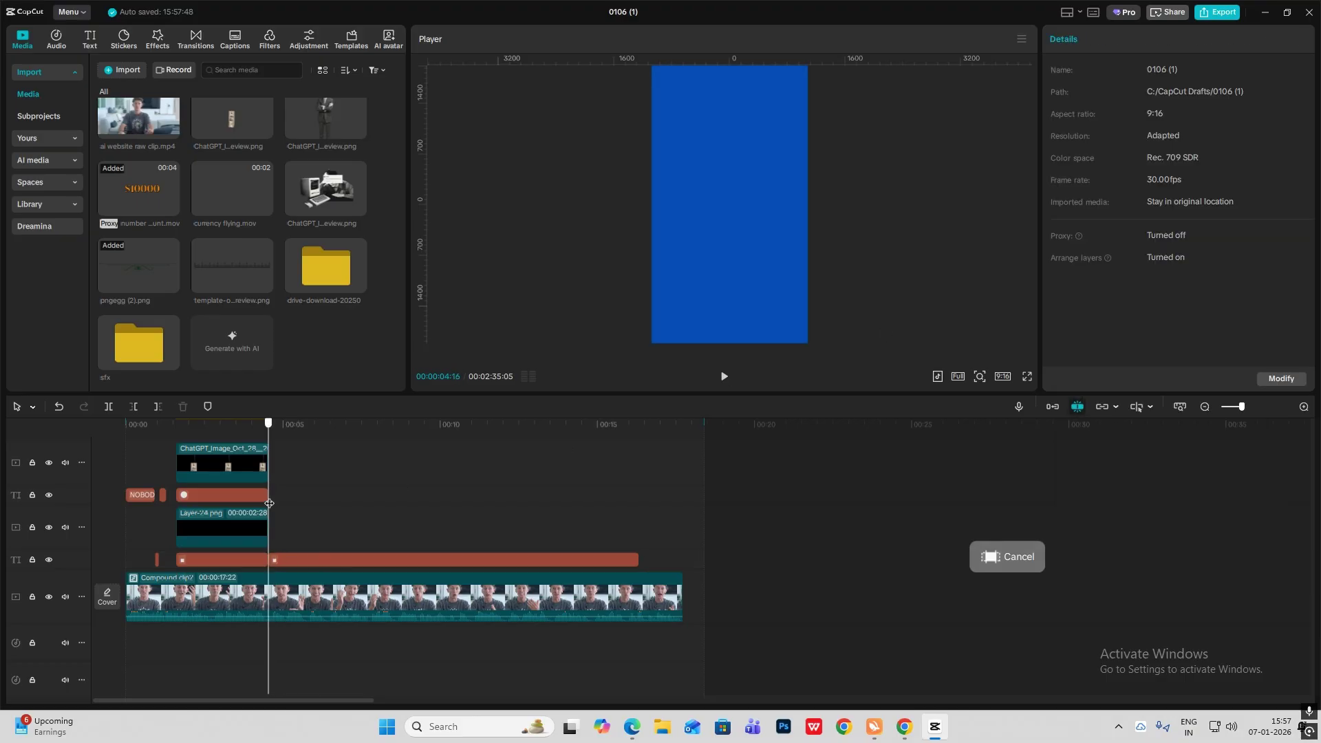
# Duplicate the blue background block above itself at 4:16 and recolor the copy to a dark navy
pyautogui.click(324, 561)
pyautogui.hotkey('ctrl', 'c')
pyautogui.hotkey('ctrl', 'v')
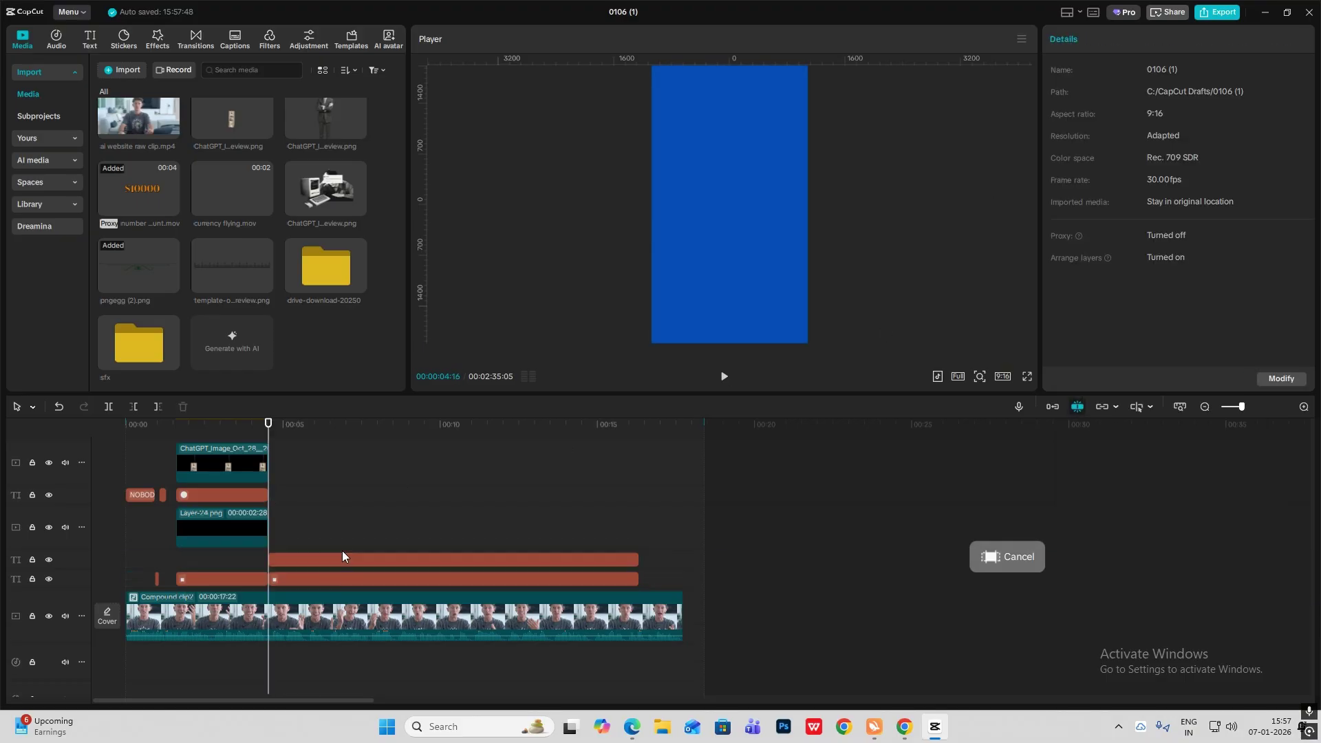
pyautogui.click(1152, 282)
pyautogui.moveTo(1246, 321); pyautogui.dragTo(1256, 353)
pyautogui.click(391, 563)
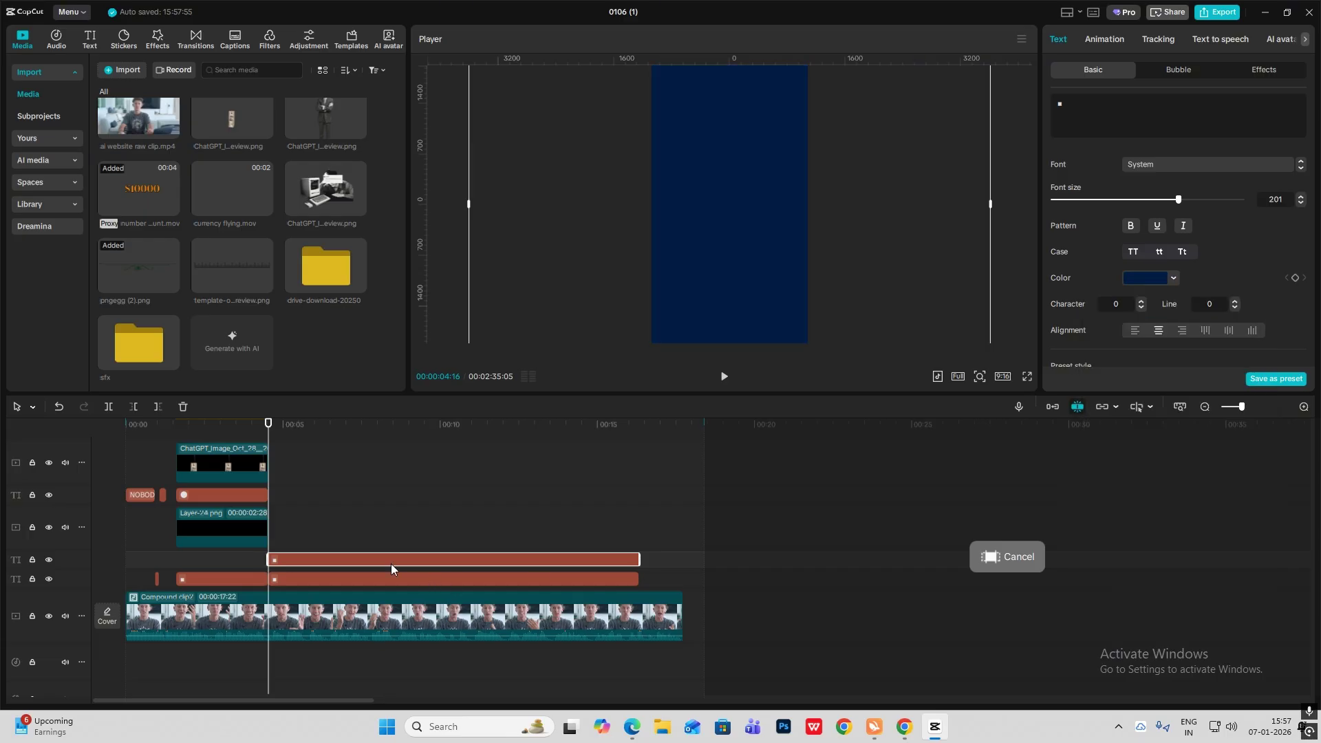
# Turn the navy block into a compound clip and give it a Split mask with a soft feather, blending it into the blue below
pyautogui.rightClick(390, 562)
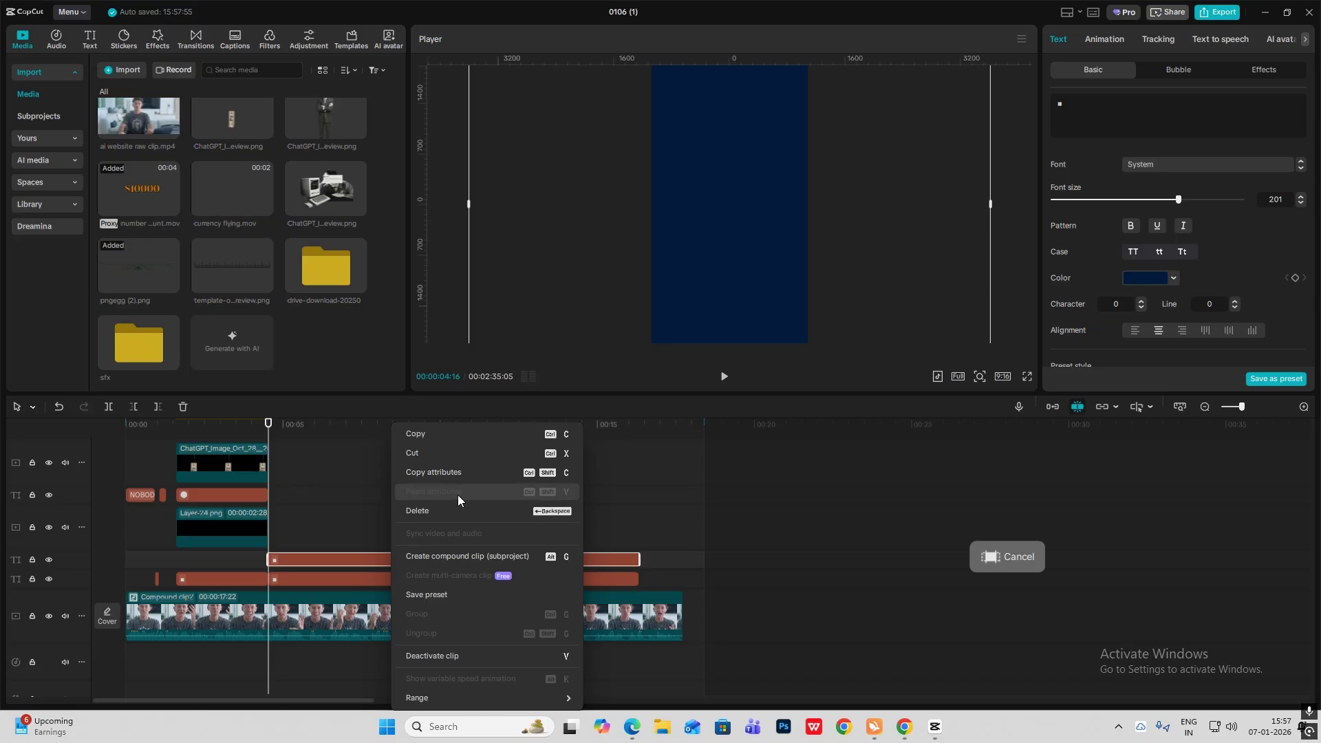
pyautogui.click(473, 556)
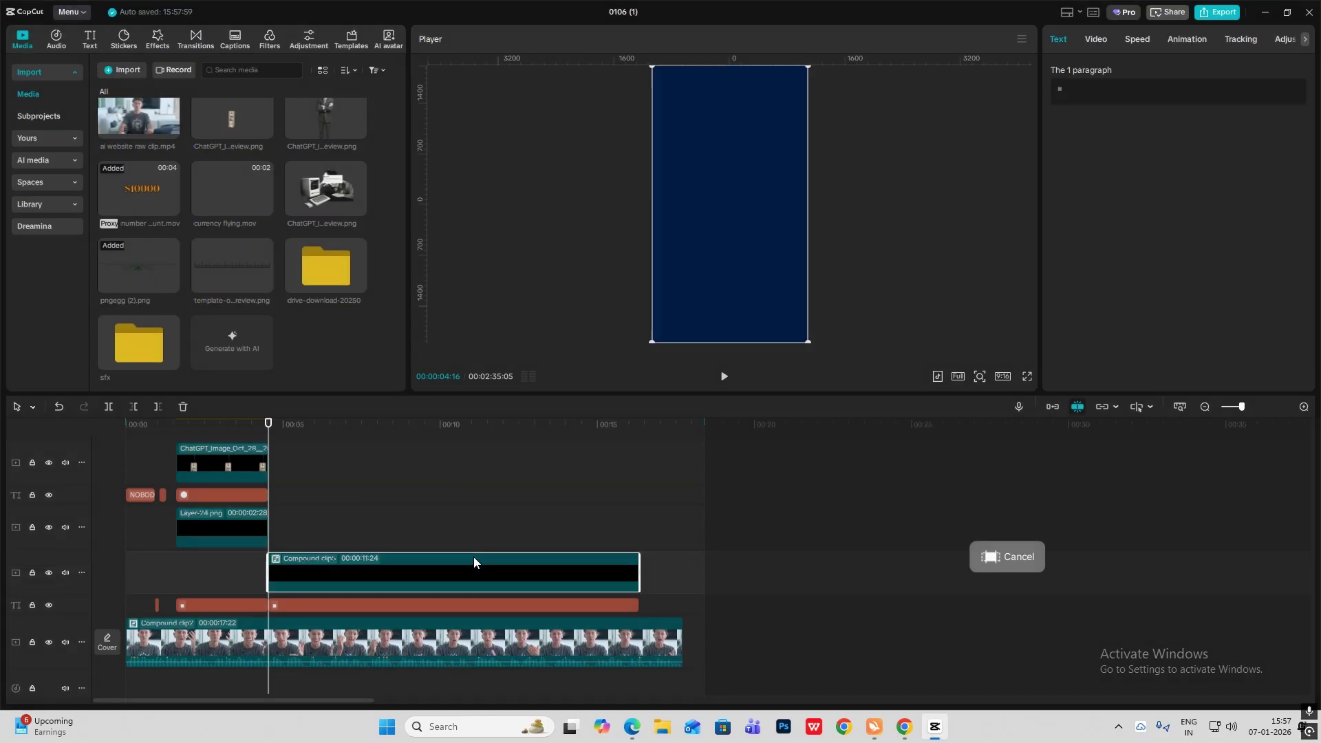
pyautogui.click(1093, 39)
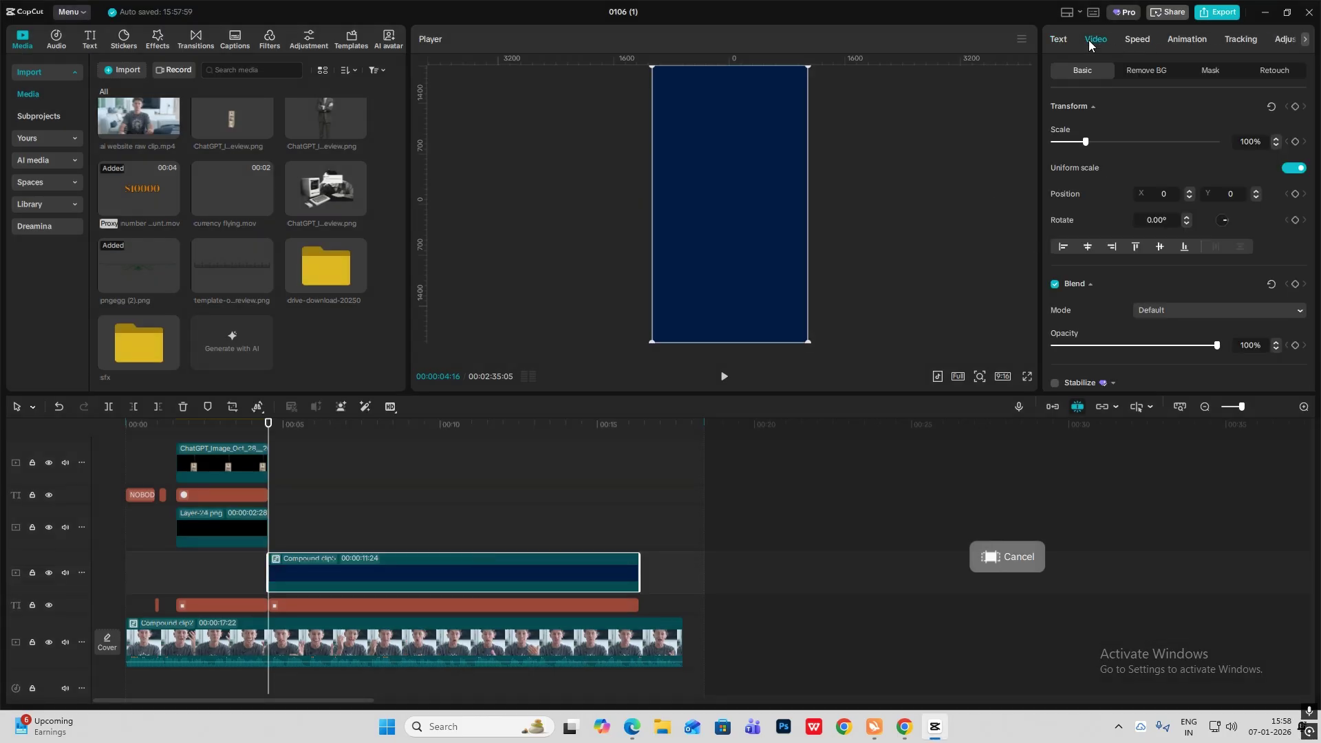
pyautogui.click(1209, 71)
pyautogui.click(1092, 130)
pyautogui.click(1072, 168)
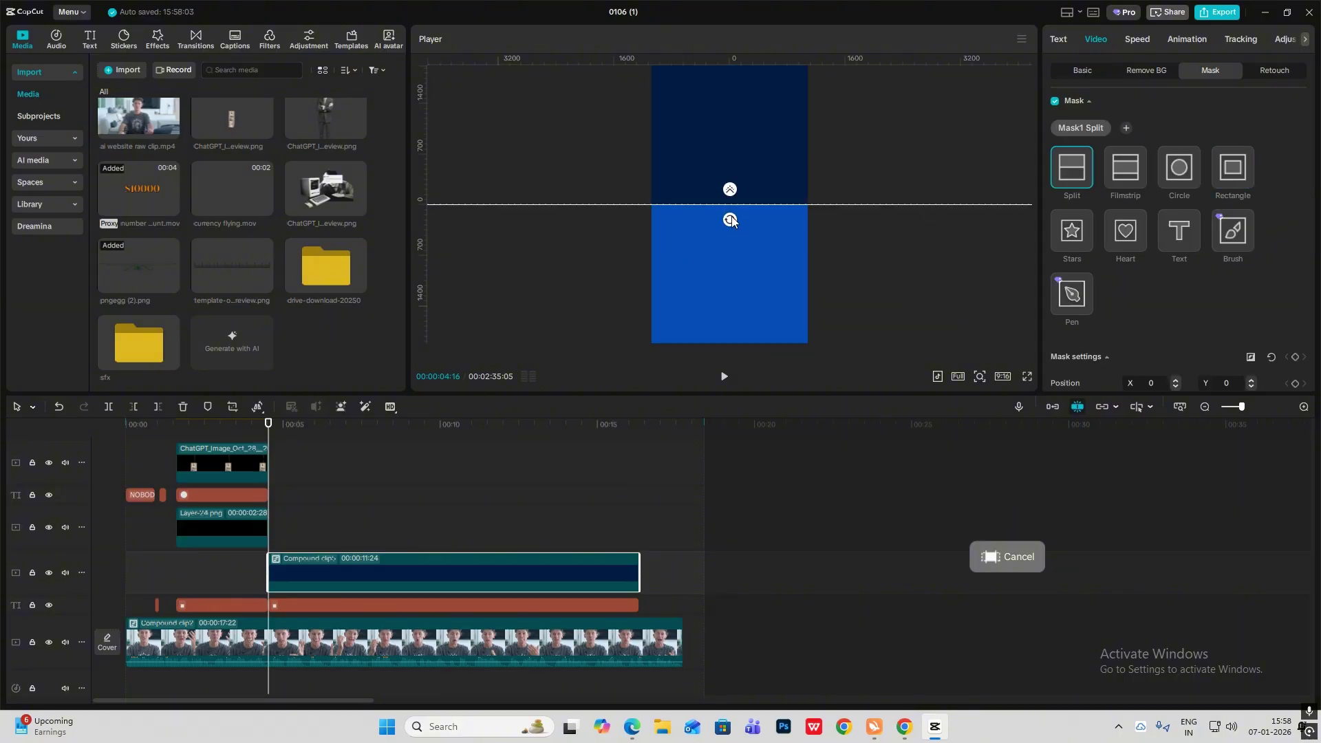
pyautogui.moveTo(732, 193); pyautogui.dragTo(733, 157)
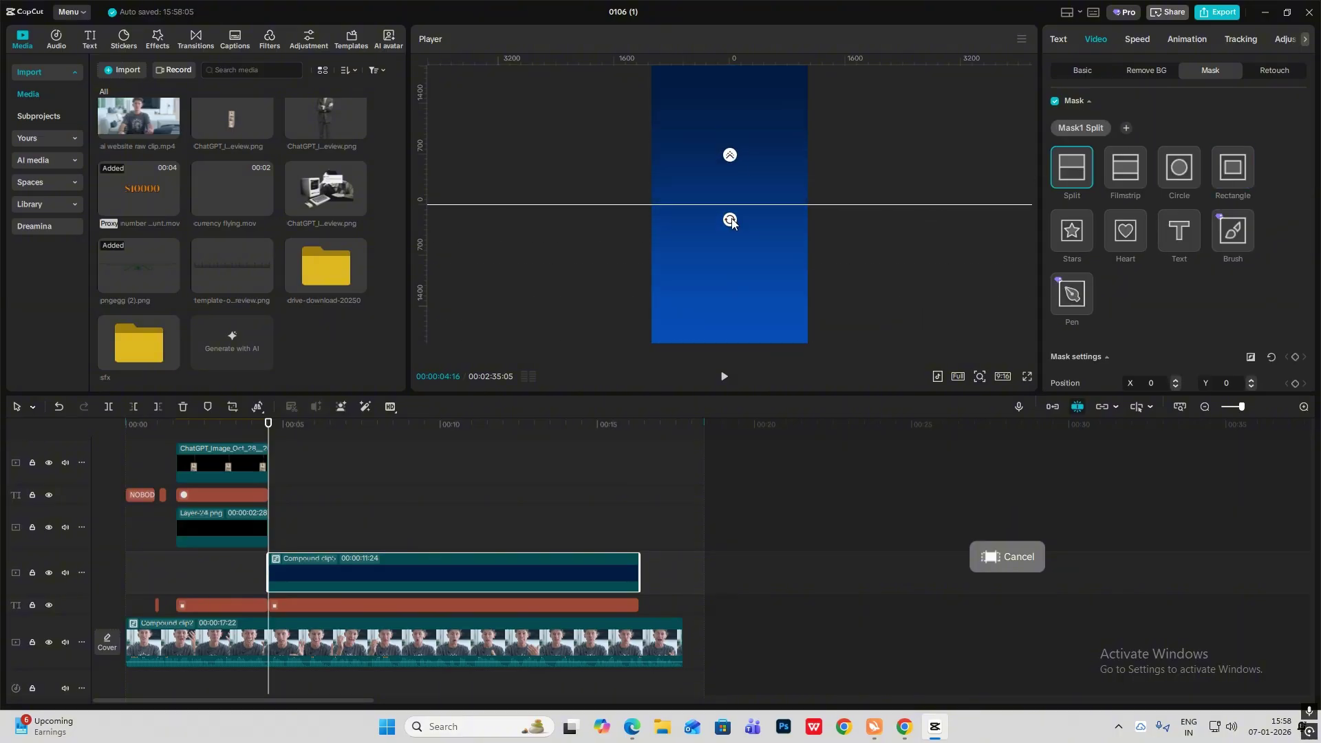
pyautogui.click(1077, 72)
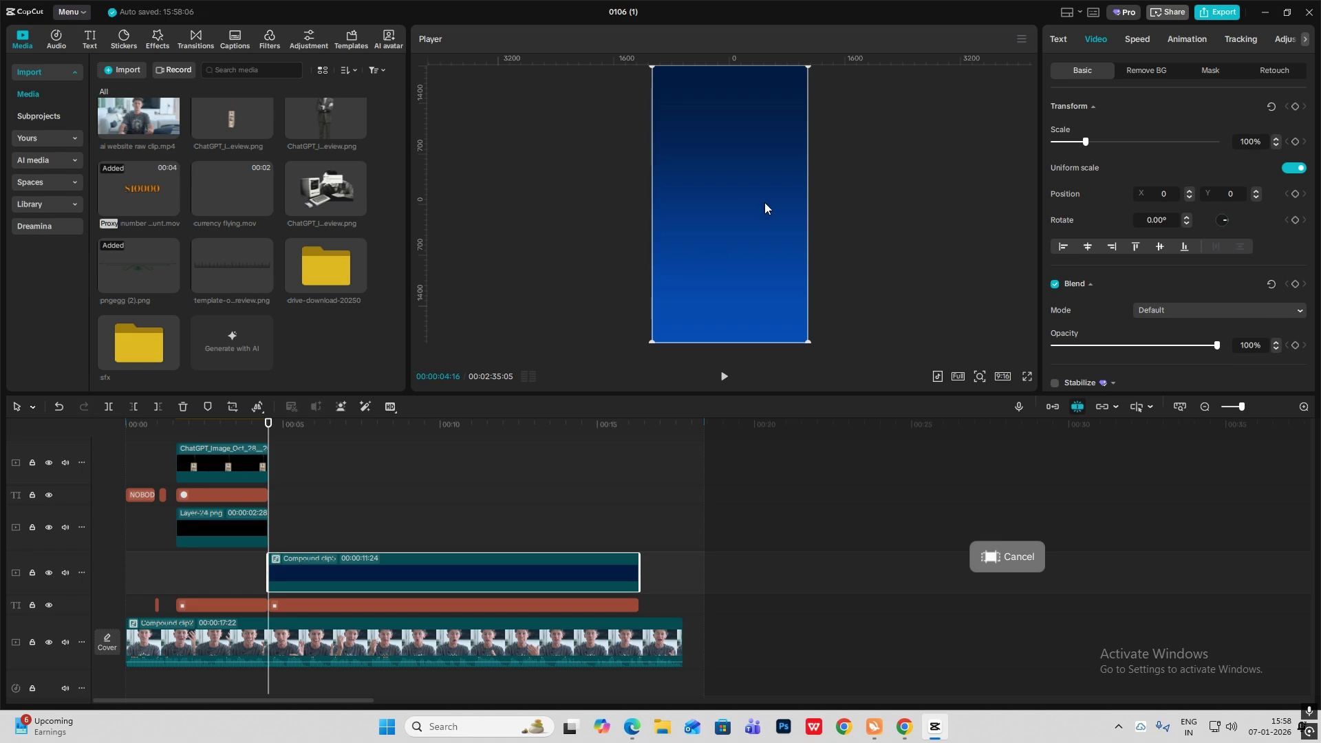
# Look through the timeline for the existing "AI websites" text clip beyond the main edit
pyautogui.scroll(-2, 325, 475)
pyautogui.click(332, 473)
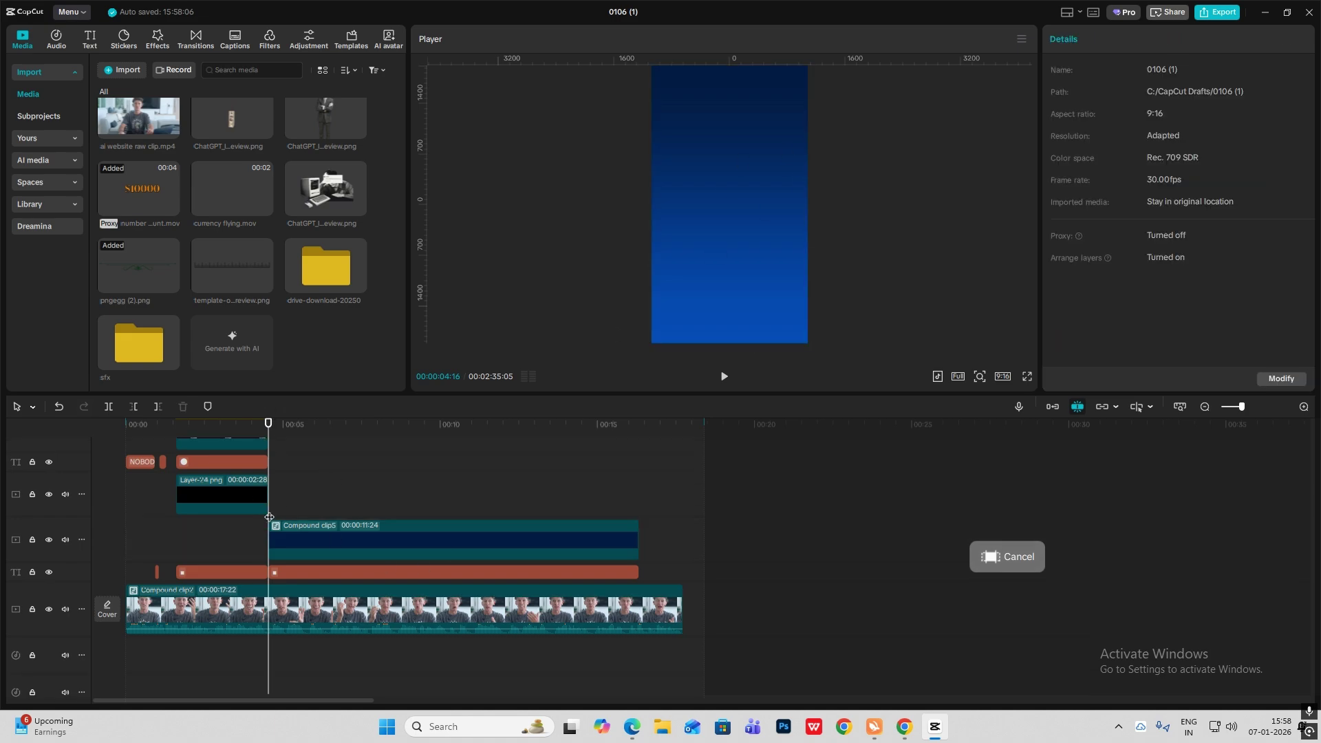
pyautogui.click(1203, 406)
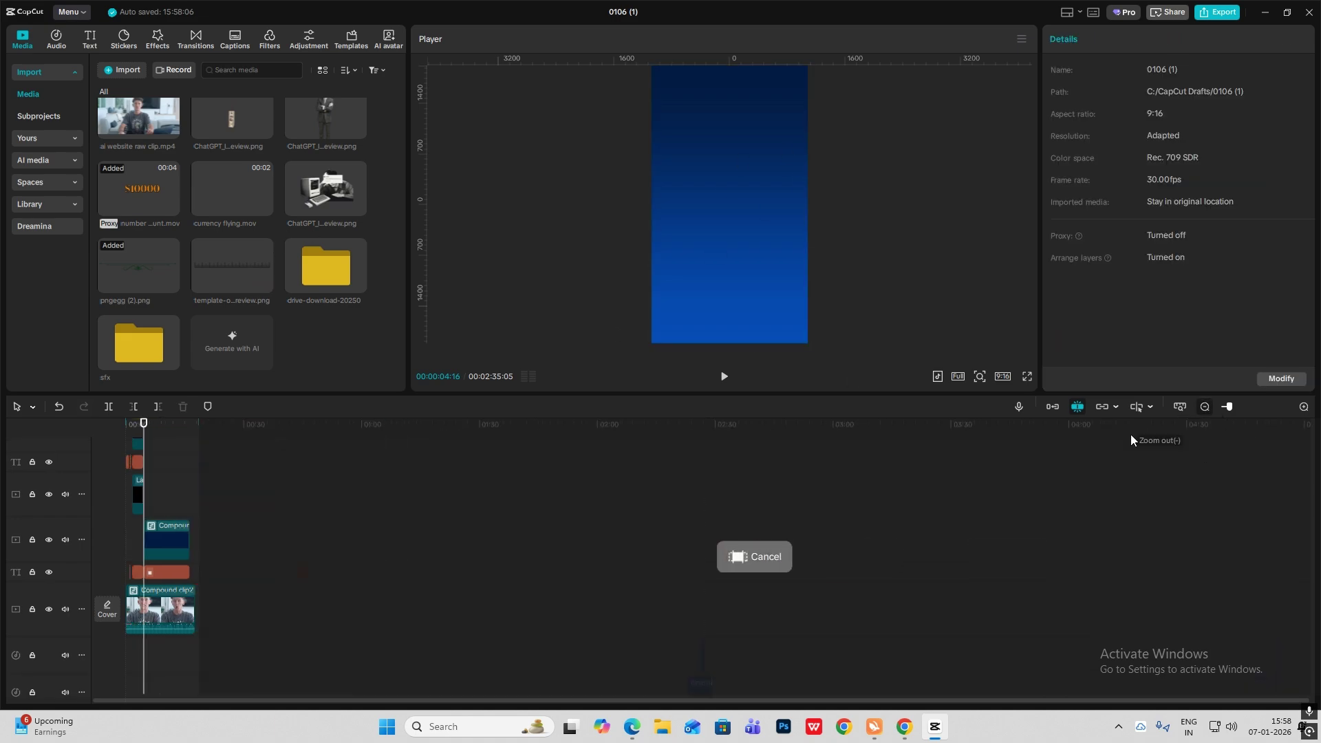
pyautogui.moveTo(331, 482); pyautogui.dragTo(267, 486)
pyautogui.scroll(5, 86, 482)
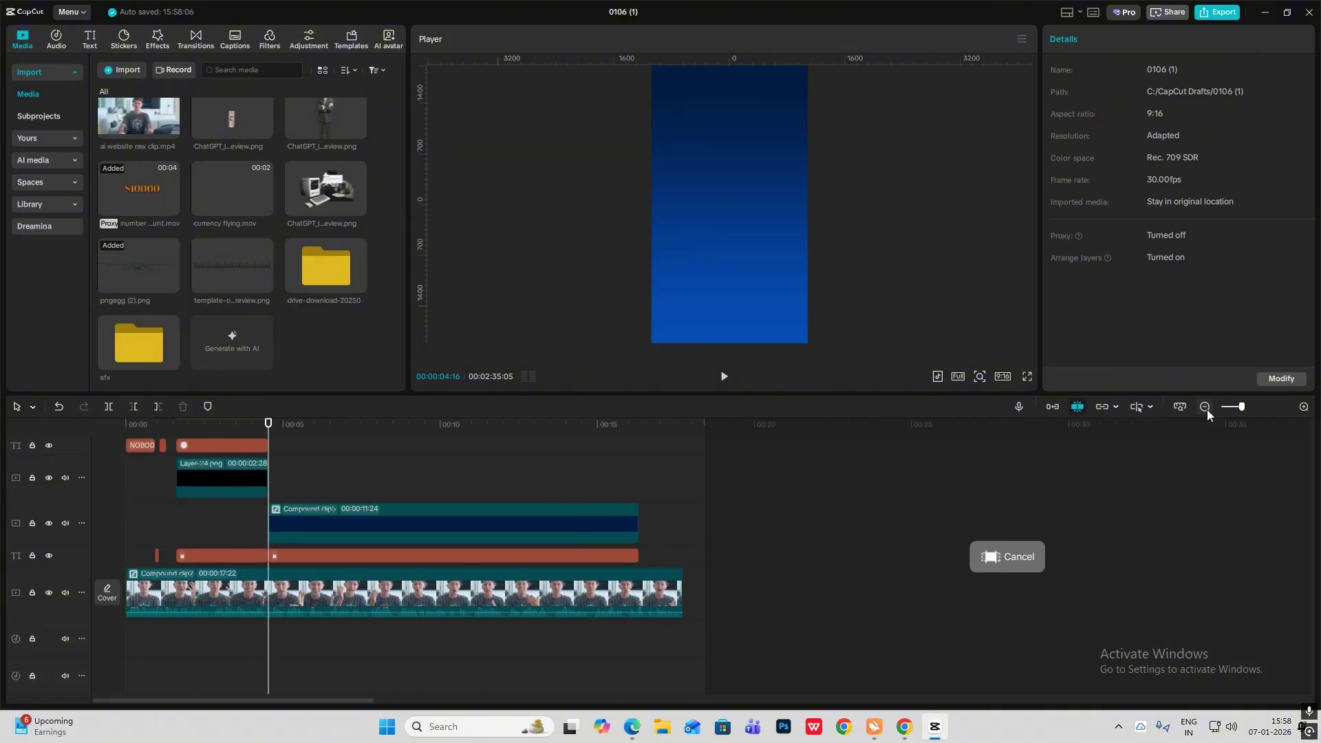
pyautogui.click(1206, 410)
pyautogui.click(1206, 410)
pyautogui.scroll(-5, 447, 563)
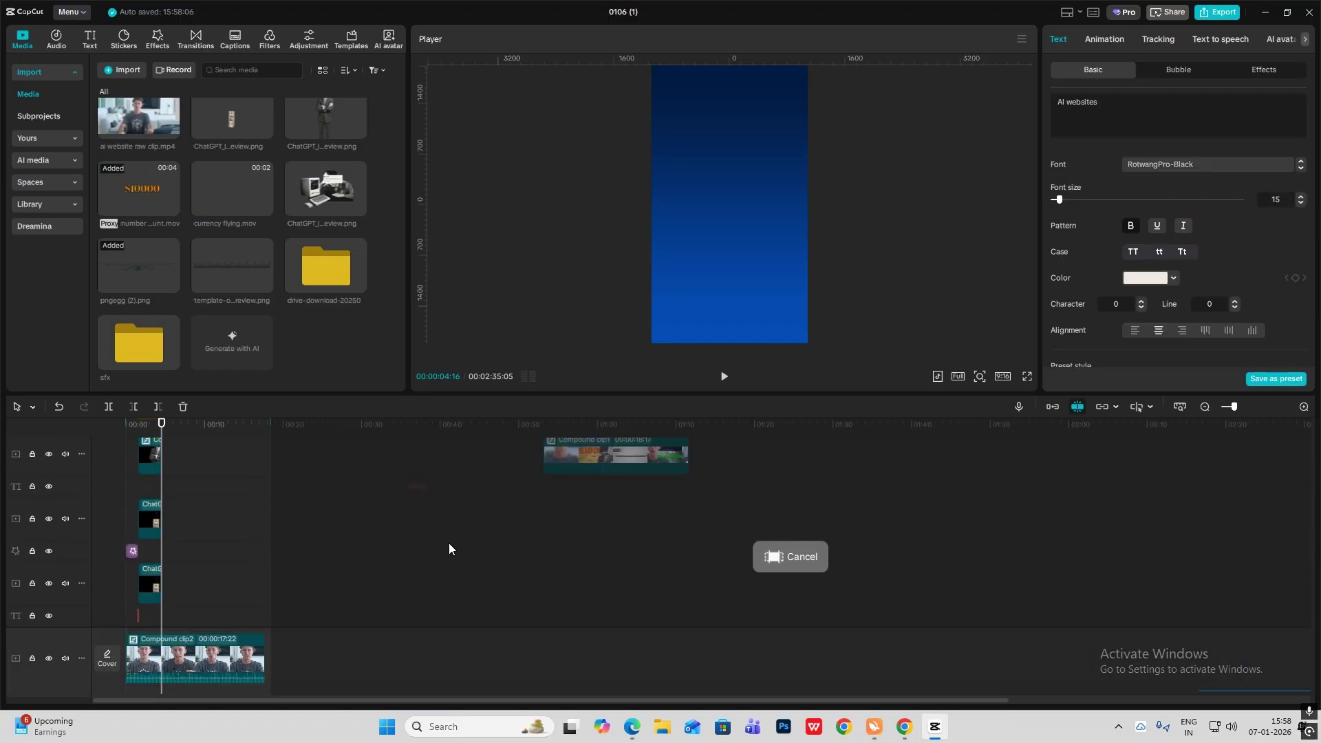
# Apply the favorite Slide Left entrance animation to the "Selling" text with a duration of 1.2 s
pyautogui.click(1101, 38)
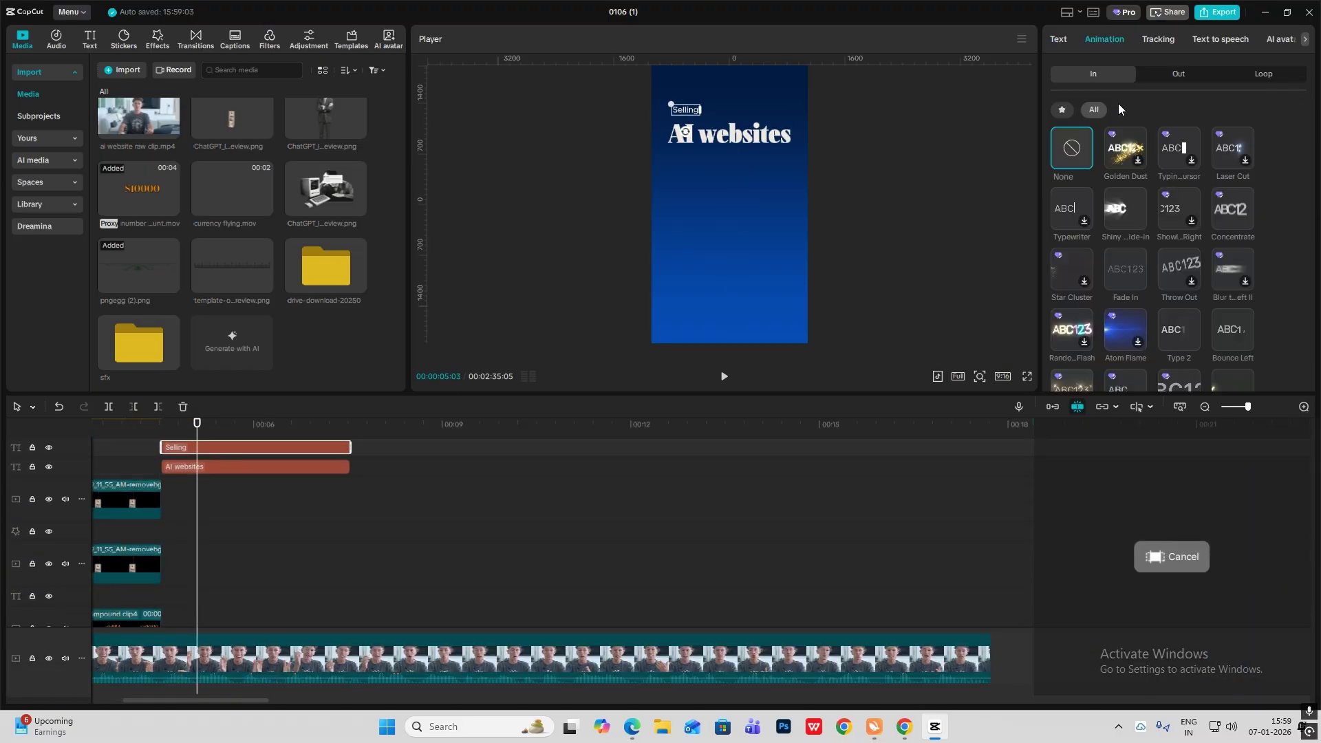
pyautogui.click(1063, 109)
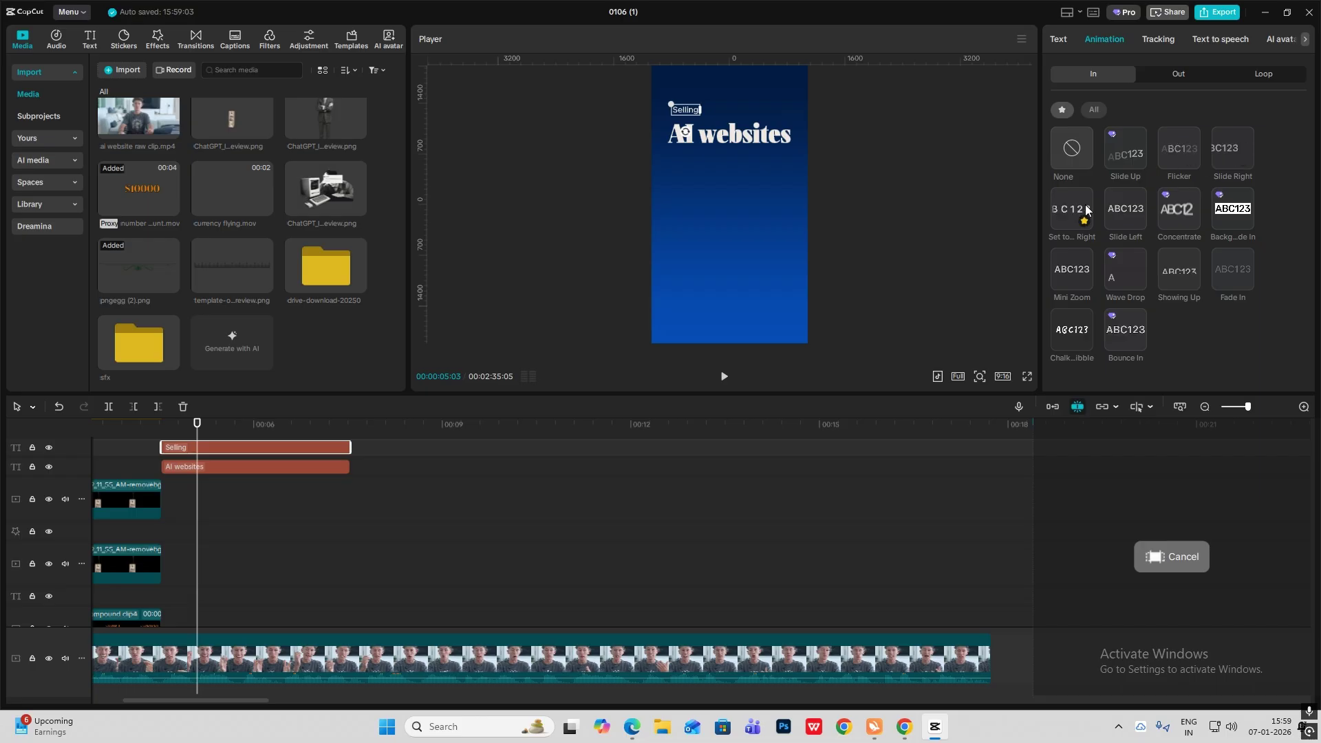
pyautogui.click(1137, 206)
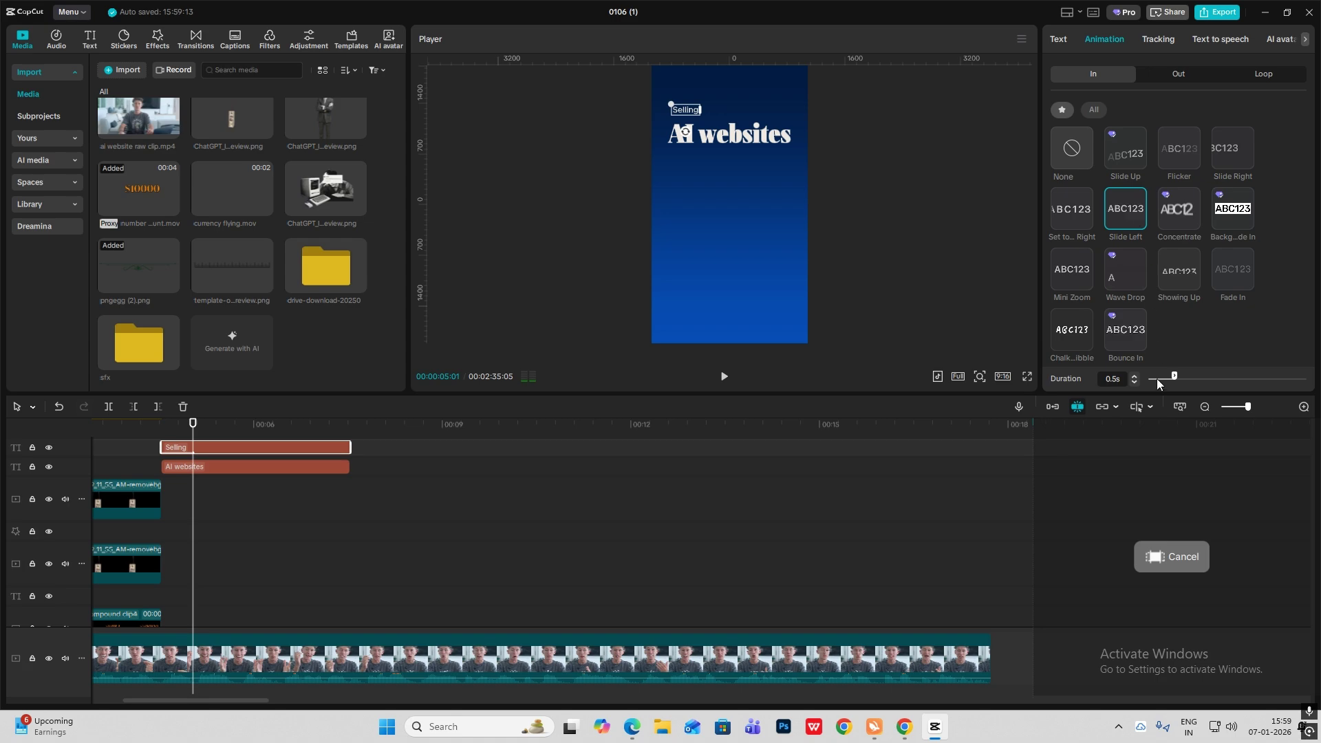
pyautogui.click(1212, 378)
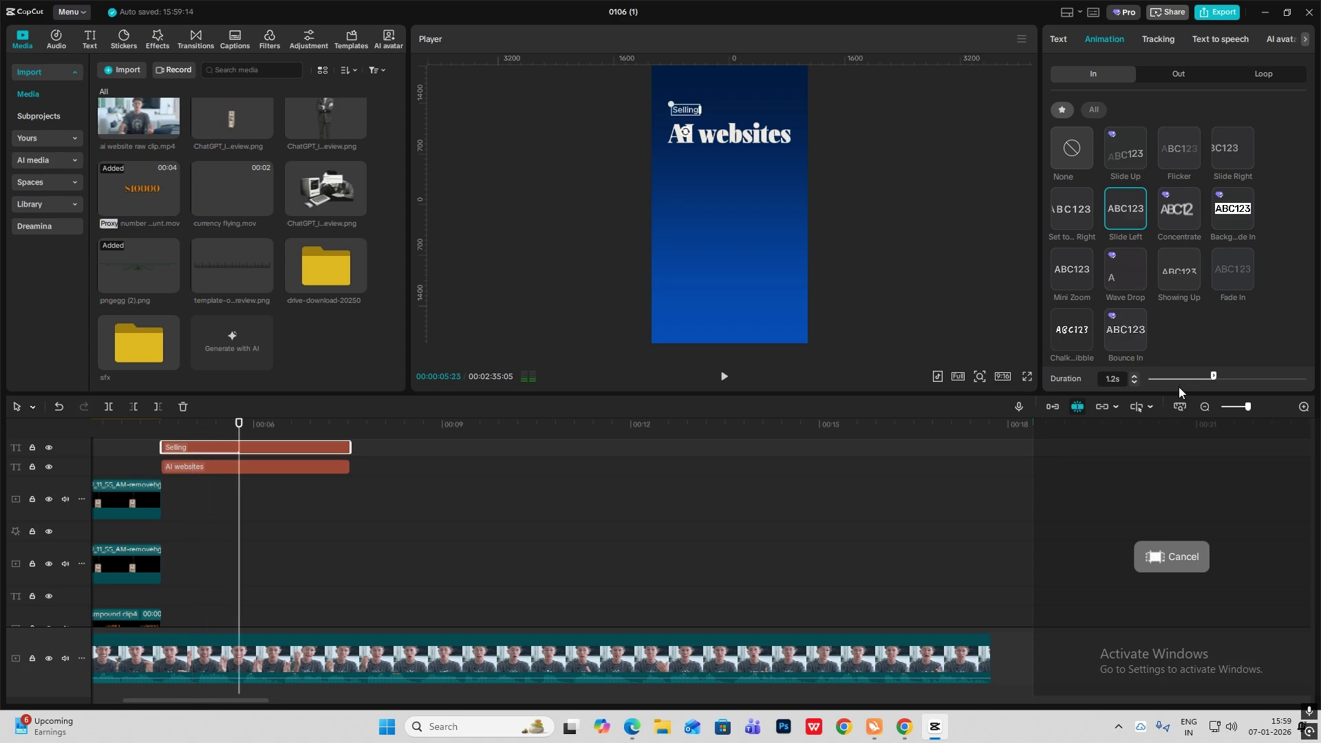
# Lengthen the "Selling" text's Slide Left animation to 1.4 s and turn the text into a compound clip
pyautogui.click(1221, 377)
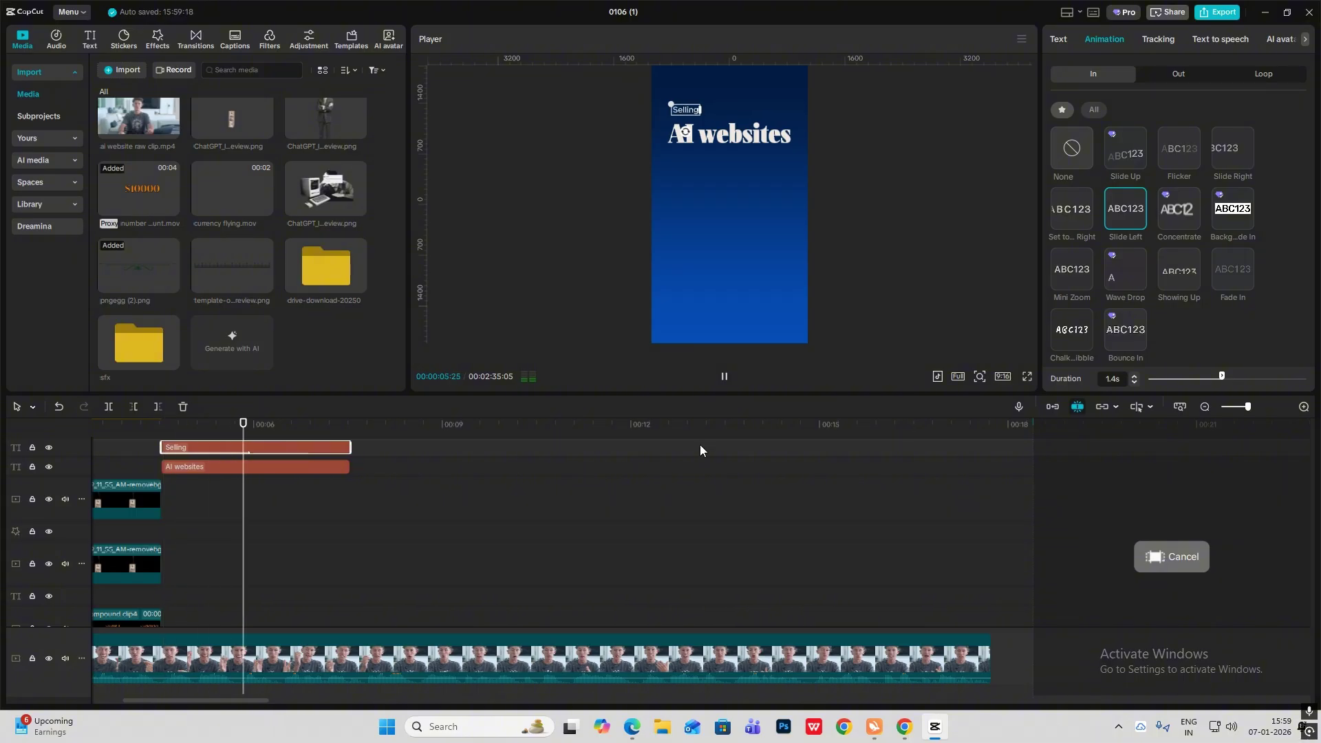
pyautogui.rightClick(262, 451)
pyautogui.click(321, 557)
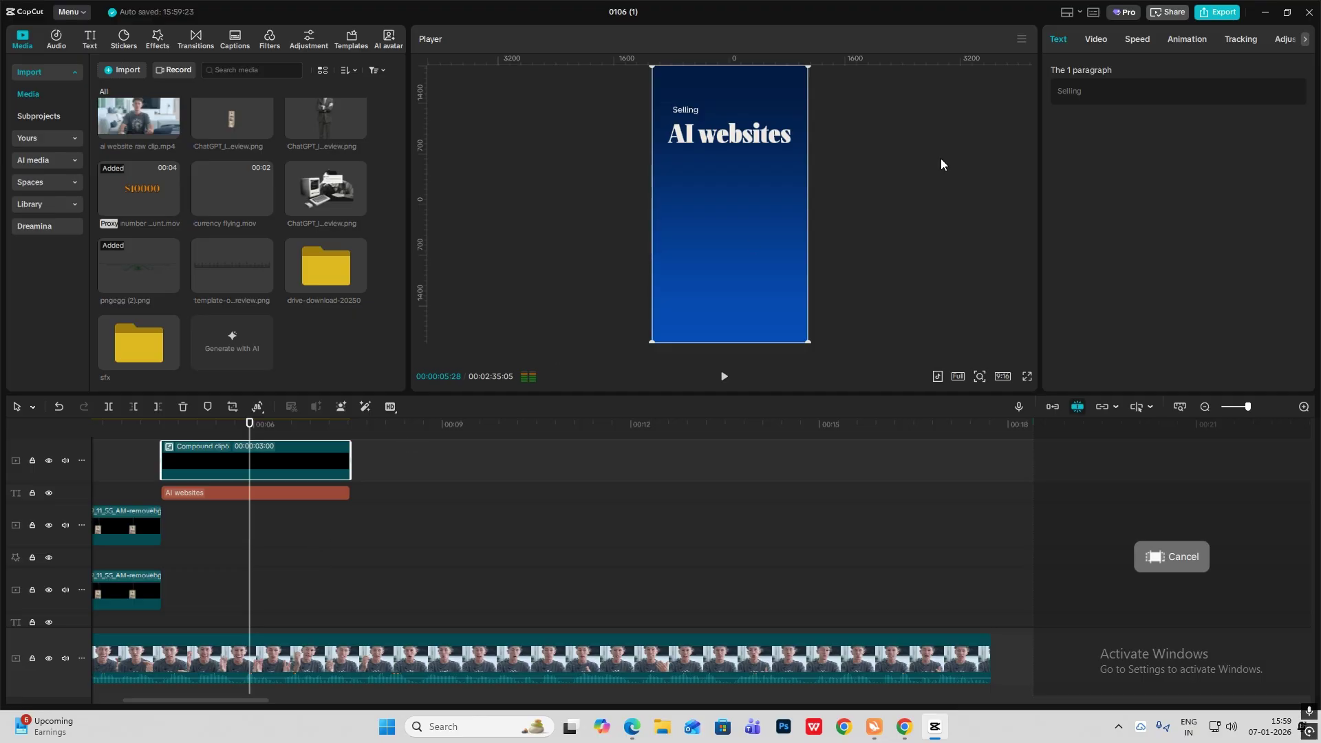
# Add a Rectangle mask to the "Selling" compound clip, move it up to X 147, Y 622, and preview the reveal
pyautogui.click(1096, 40)
pyautogui.click(1222, 72)
pyautogui.click(1080, 135)
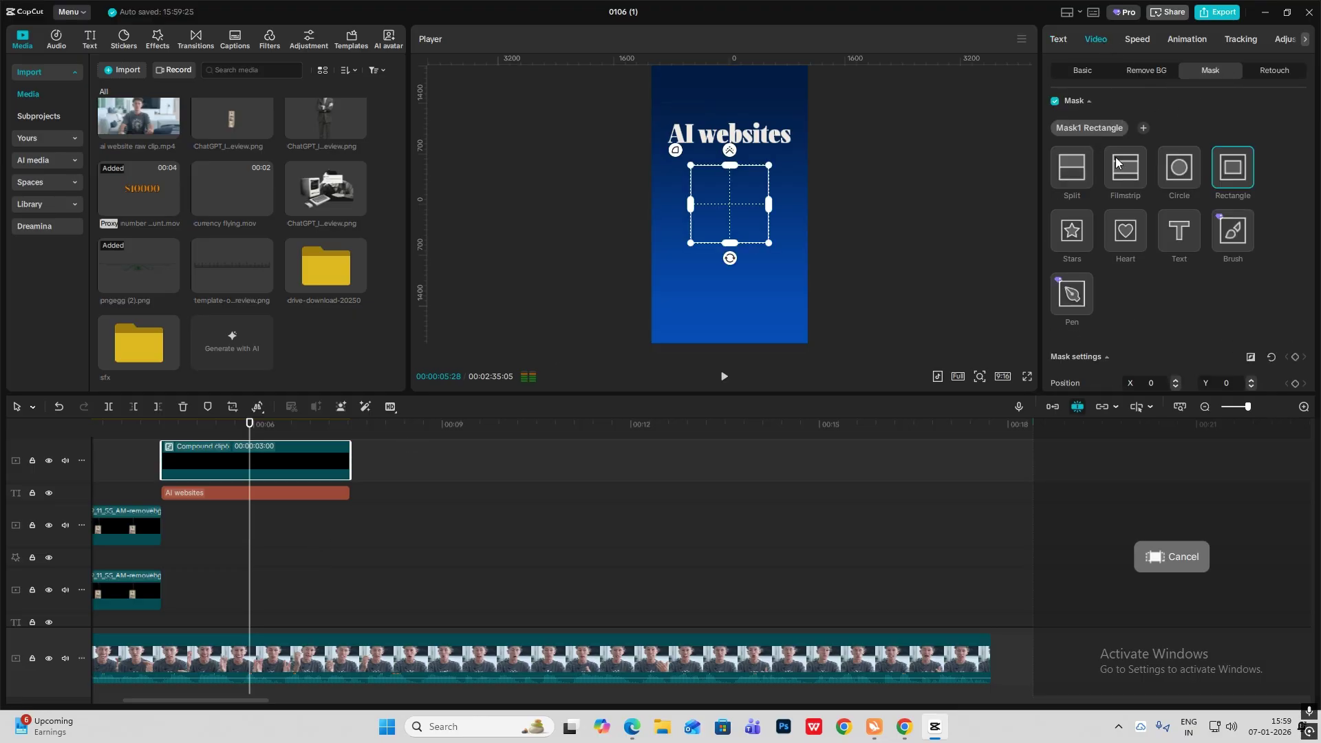
pyautogui.moveTo(743, 218); pyautogui.dragTo(760, 129)
pyautogui.click(189, 424)
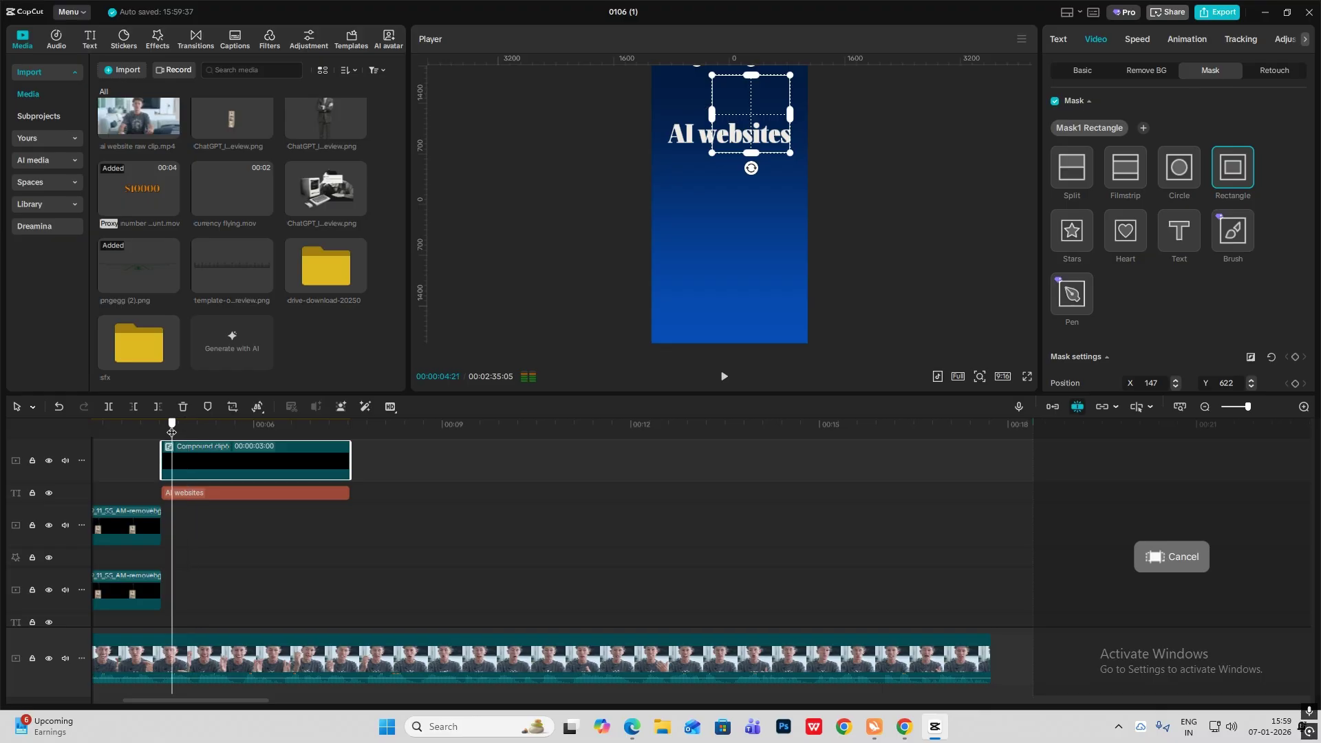
pyautogui.click(192, 514)
pyautogui.moveTo(190, 516); pyautogui.dragTo(161, 513)
pyautogui.press('space')
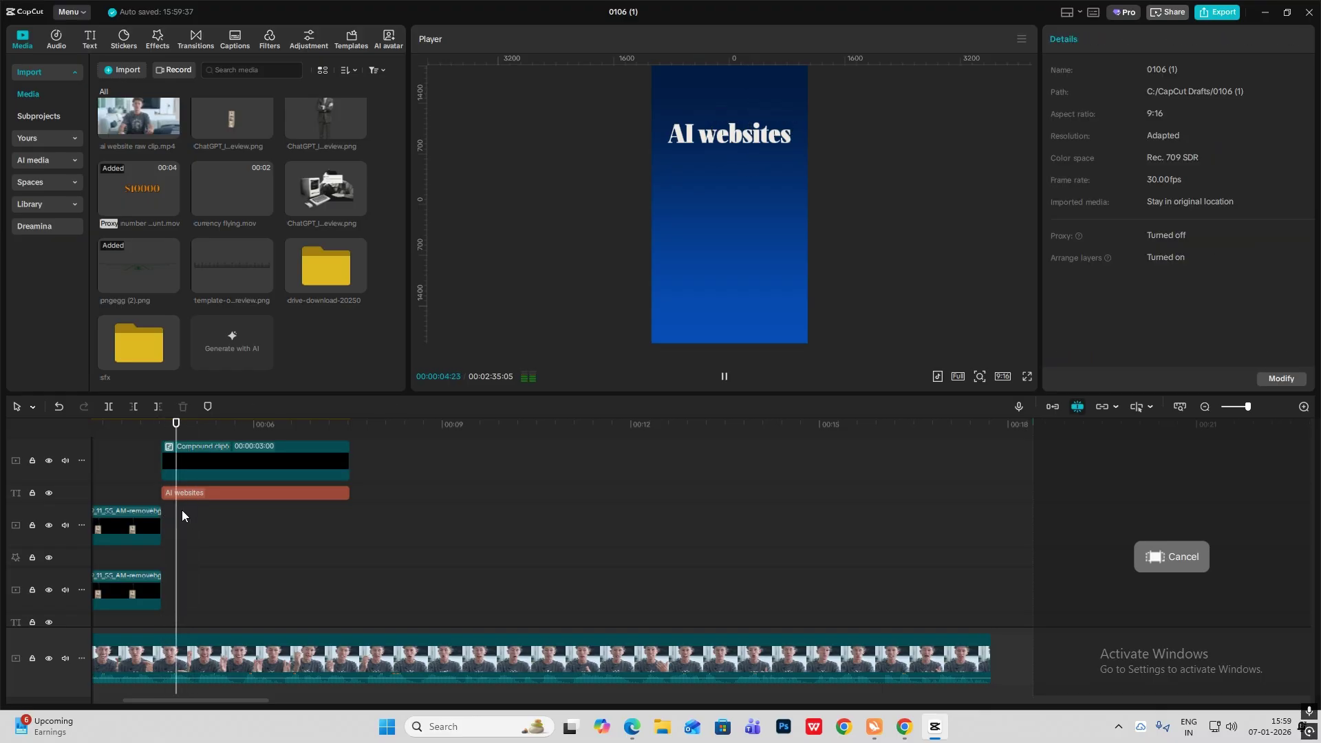
# Shift the "Selling" compound clip so it starts slightly ahead of the "AI websites" text, and play the transition
pyautogui.moveTo(278, 459); pyautogui.dragTo(251, 469)
pyautogui.click(138, 486)
pyautogui.press('space')
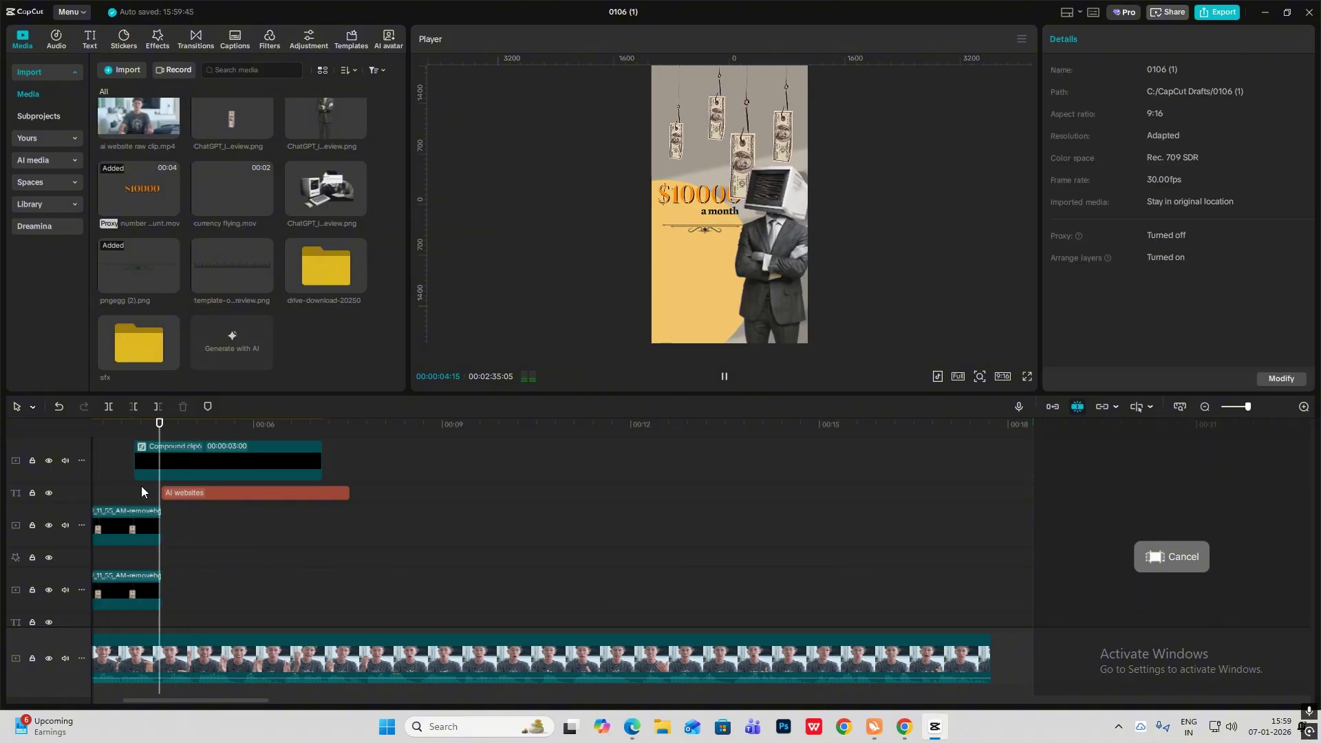
# Give the "AI websites" text the Mini Zoom entrance animation with a 1.2 s duration, and delay its clip slightly
pyautogui.click(192, 493)
pyautogui.click(1125, 262)
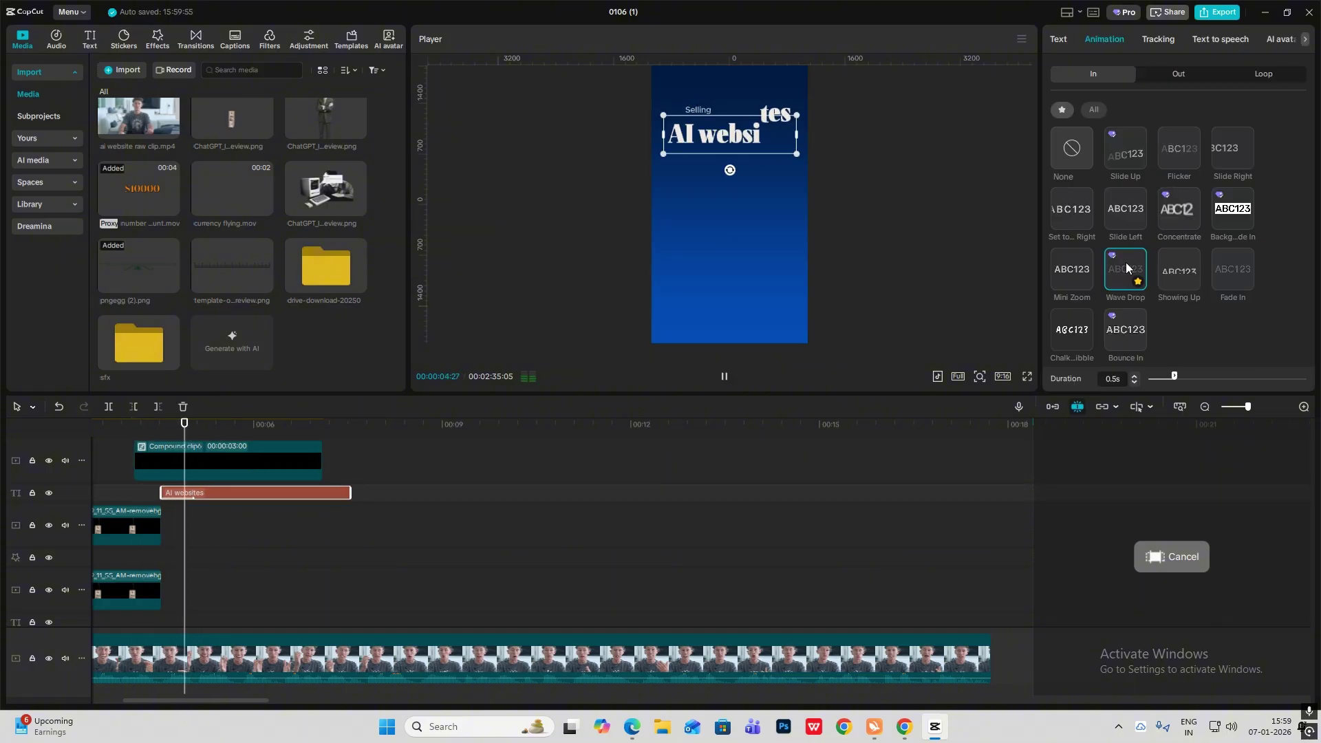
pyautogui.click(1209, 377)
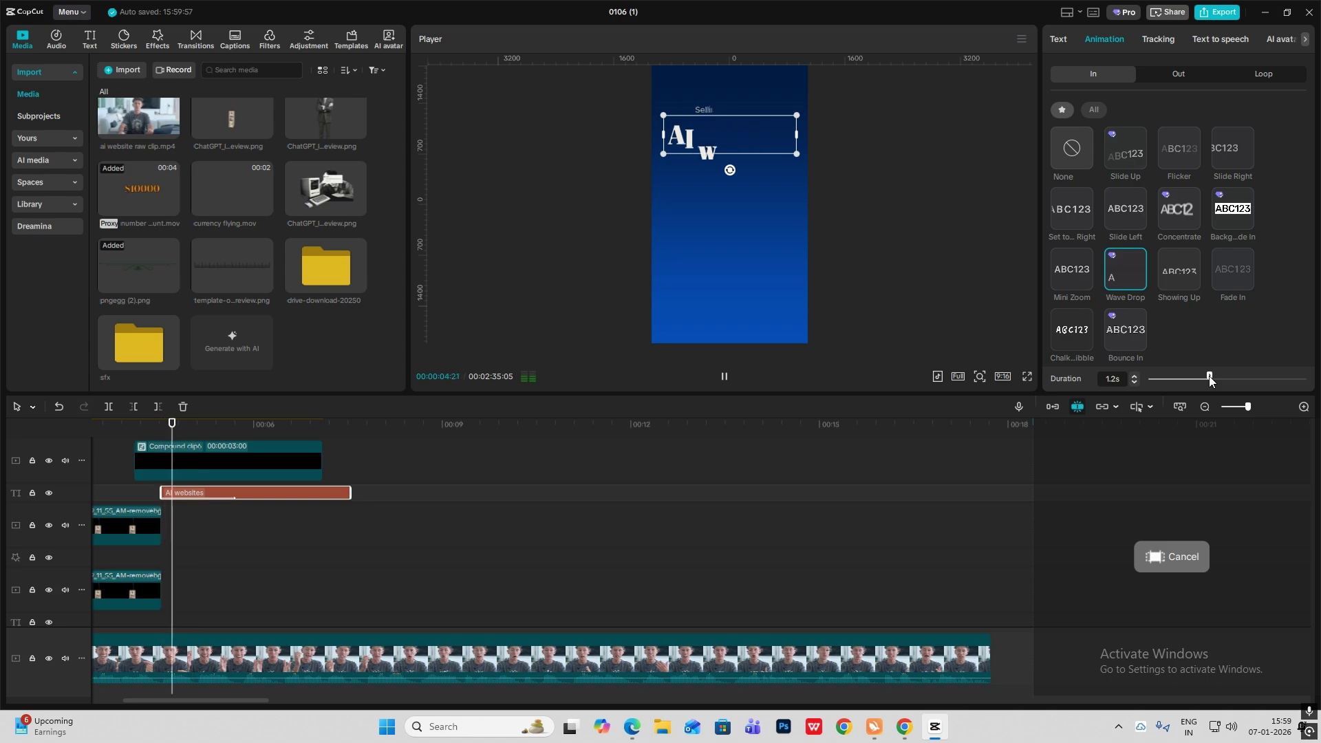
pyautogui.click(1075, 270)
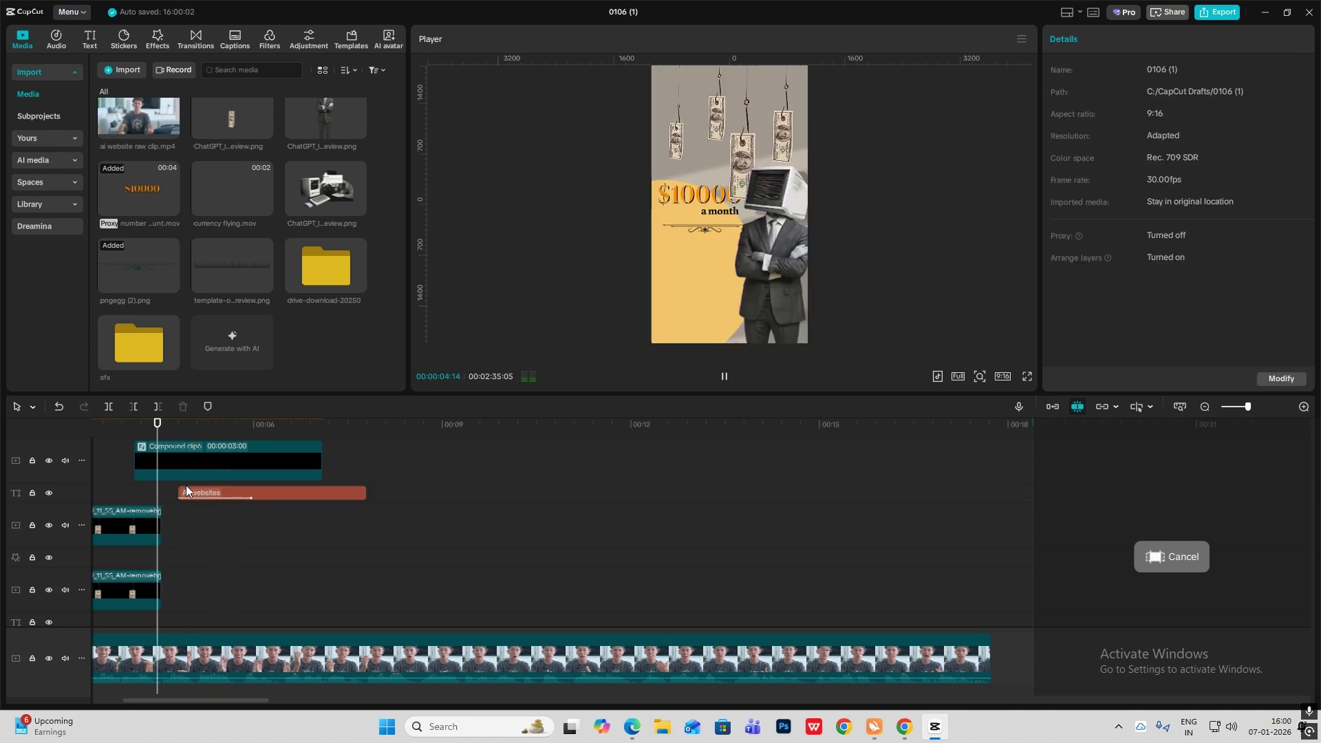
pyautogui.press('space')
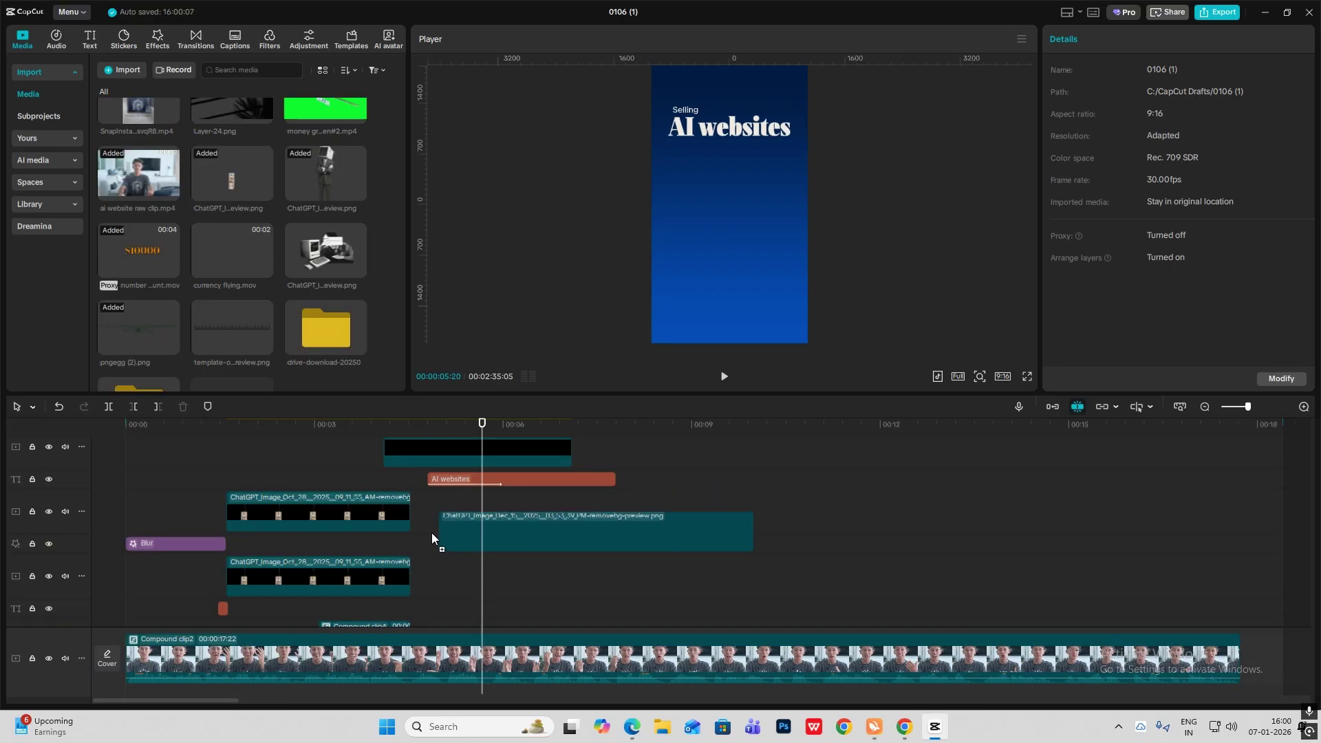
# Place the vintage computer cutout image at 4:16 on the timeline and lower it beneath the title to Y -280
pyautogui.moveTo(431, 532); pyautogui.dragTo(412, 523)
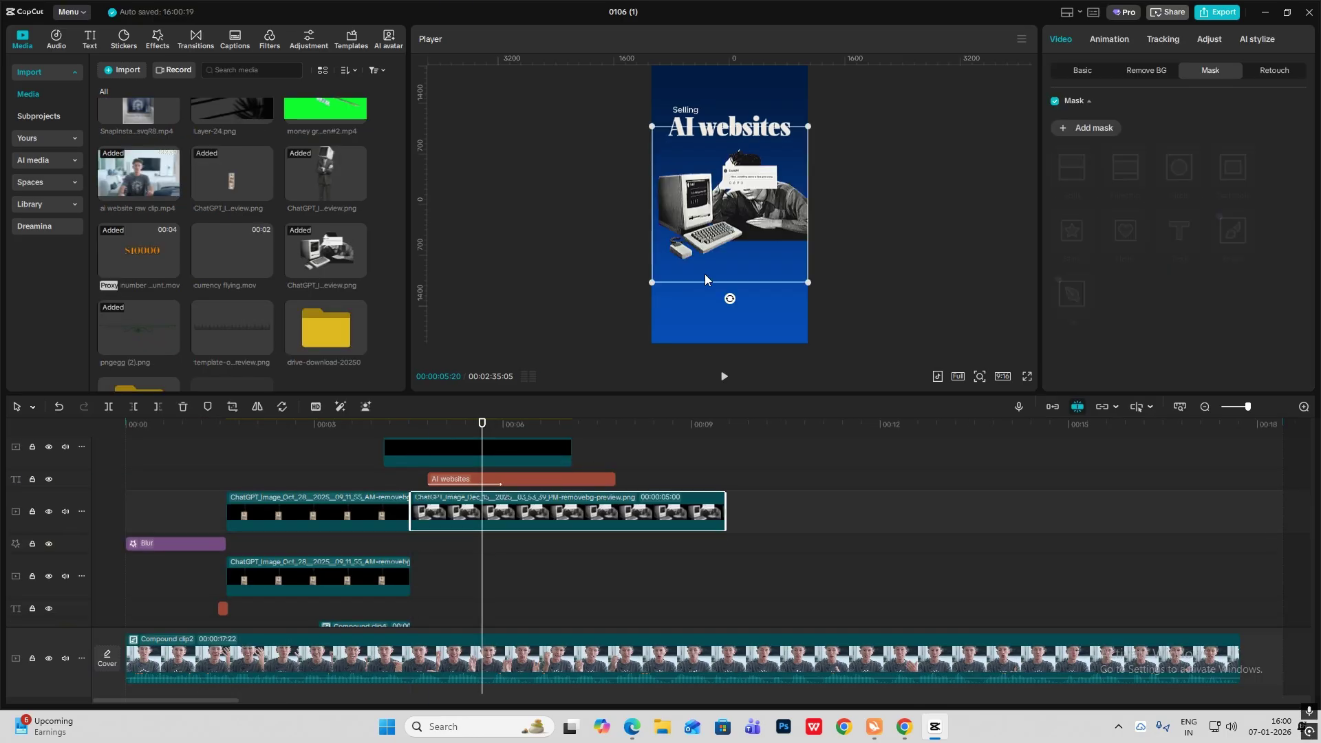
pyautogui.moveTo(778, 275); pyautogui.dragTo(776, 240)
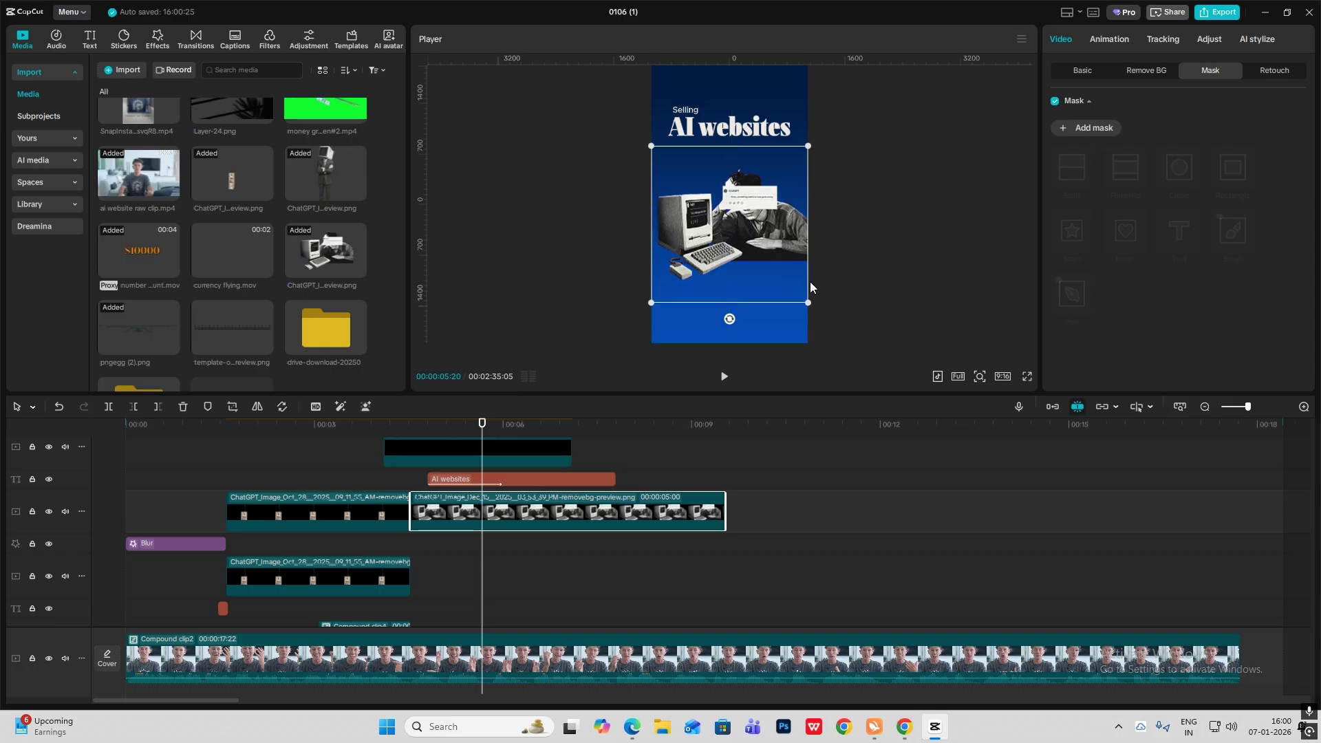
pyautogui.click(1082, 72)
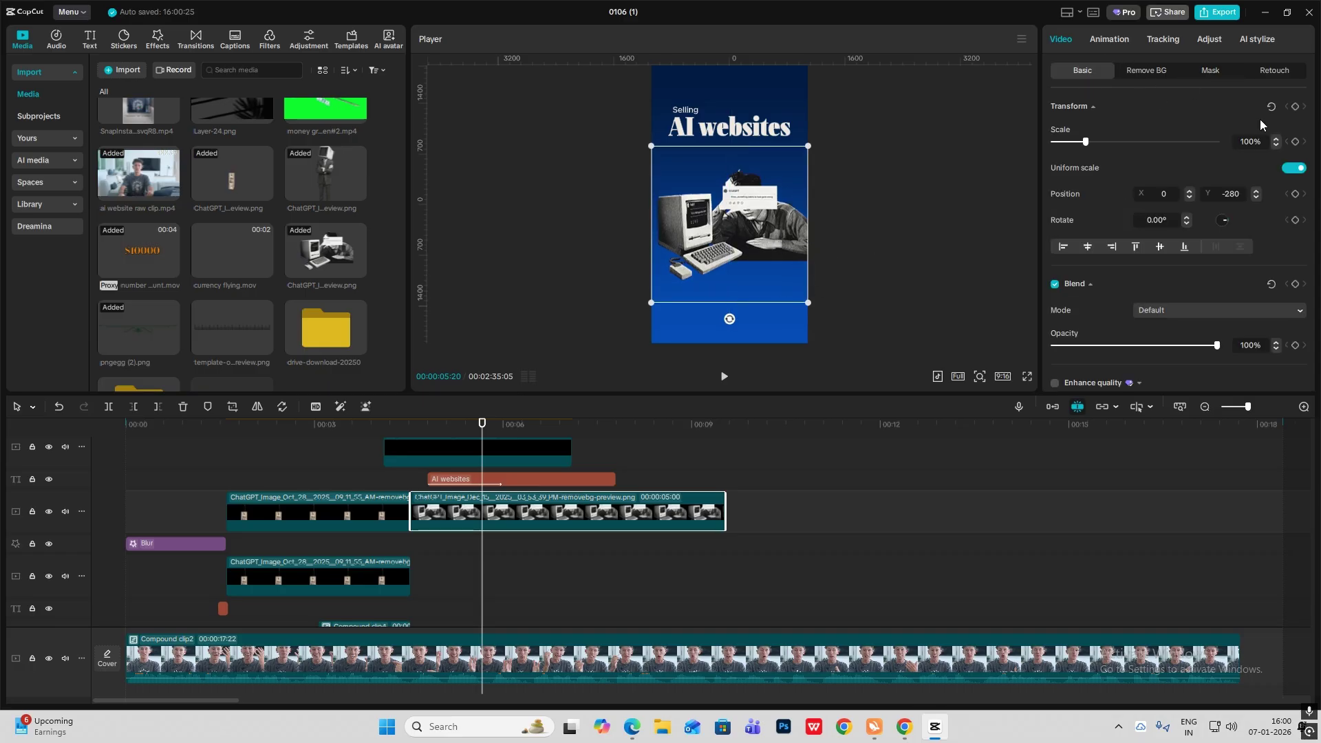
# Keyframe the computer image's transform at 4:16 and 5:14, starting it below the frame at Y -2737 so it rises into place
pyautogui.click(411, 470)
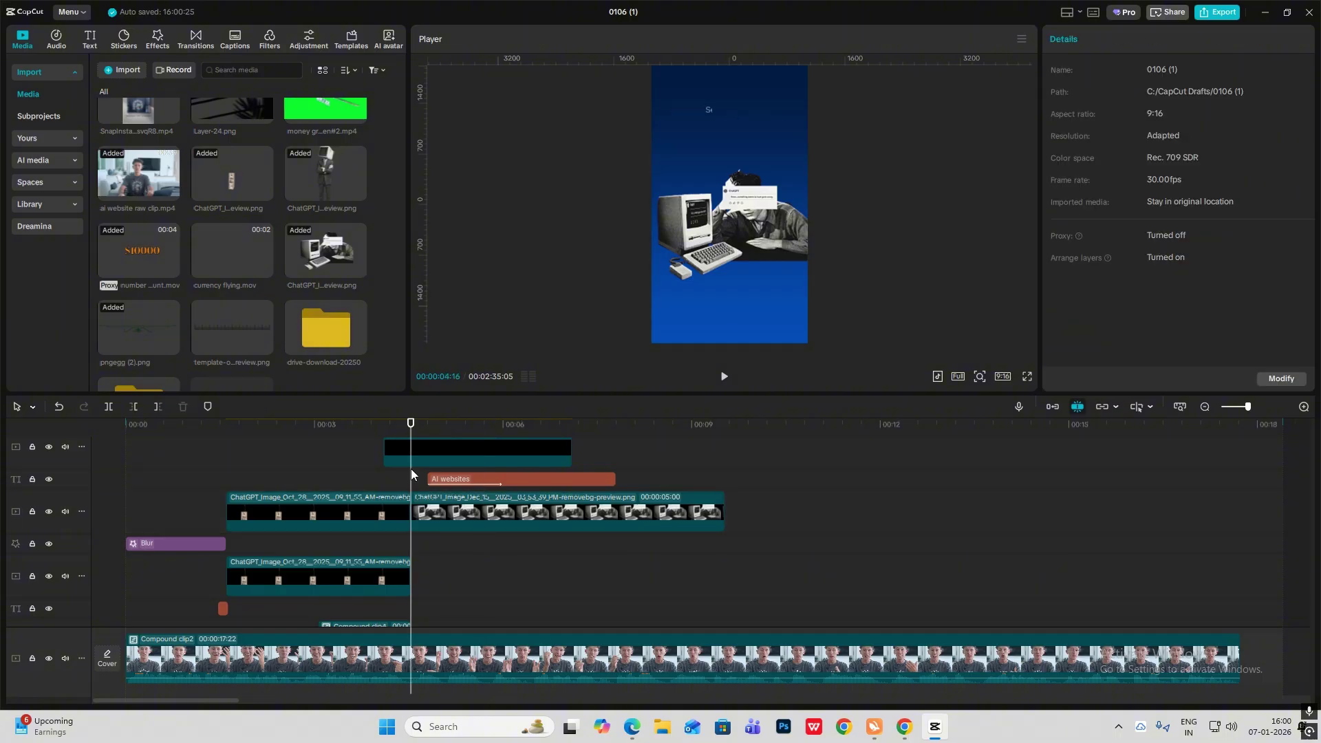
pyautogui.click(420, 509)
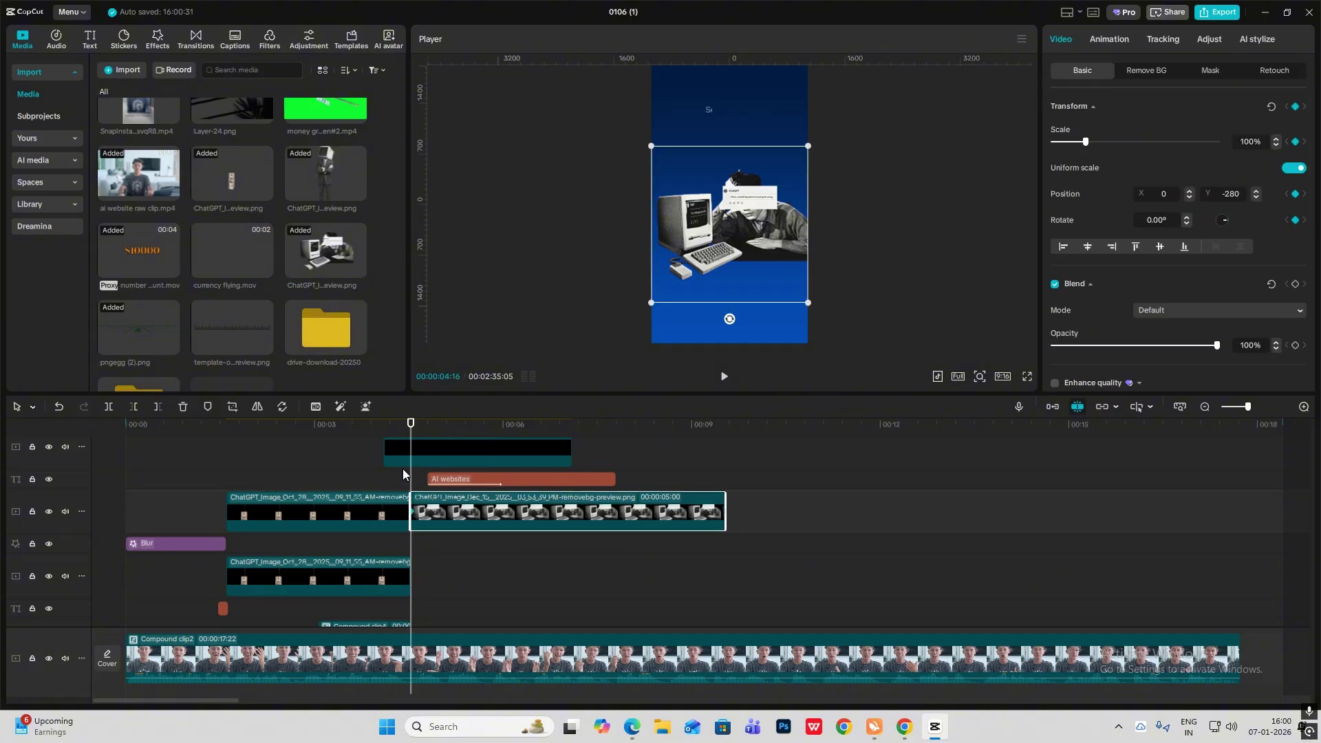
pyautogui.moveTo(415, 477); pyautogui.dragTo(469, 489)
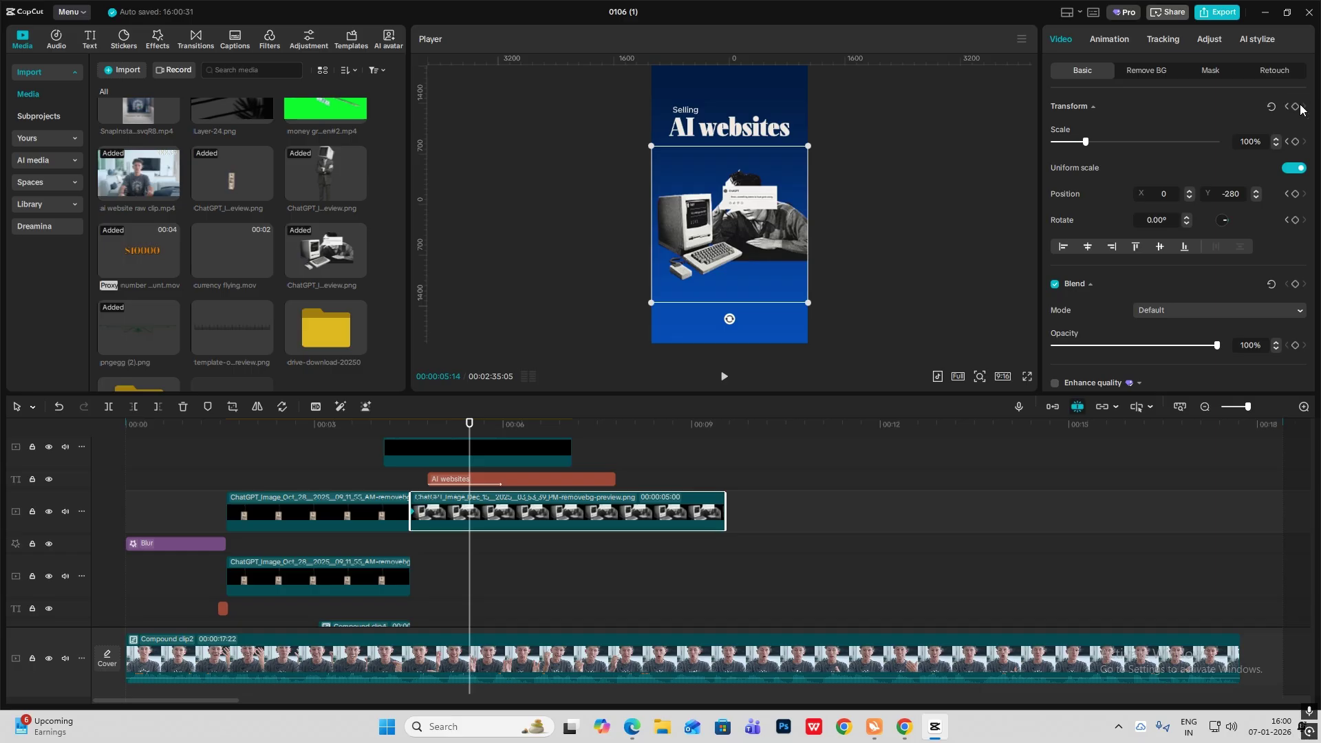
pyautogui.moveTo(471, 427); pyautogui.dragTo(411, 428)
pyautogui.moveTo(769, 316); pyautogui.dragTo(777, 428)
# Apply an ease-out curve to the computer image's Y position keyframes and play the movement
pyautogui.hotkey('alt', 'k')
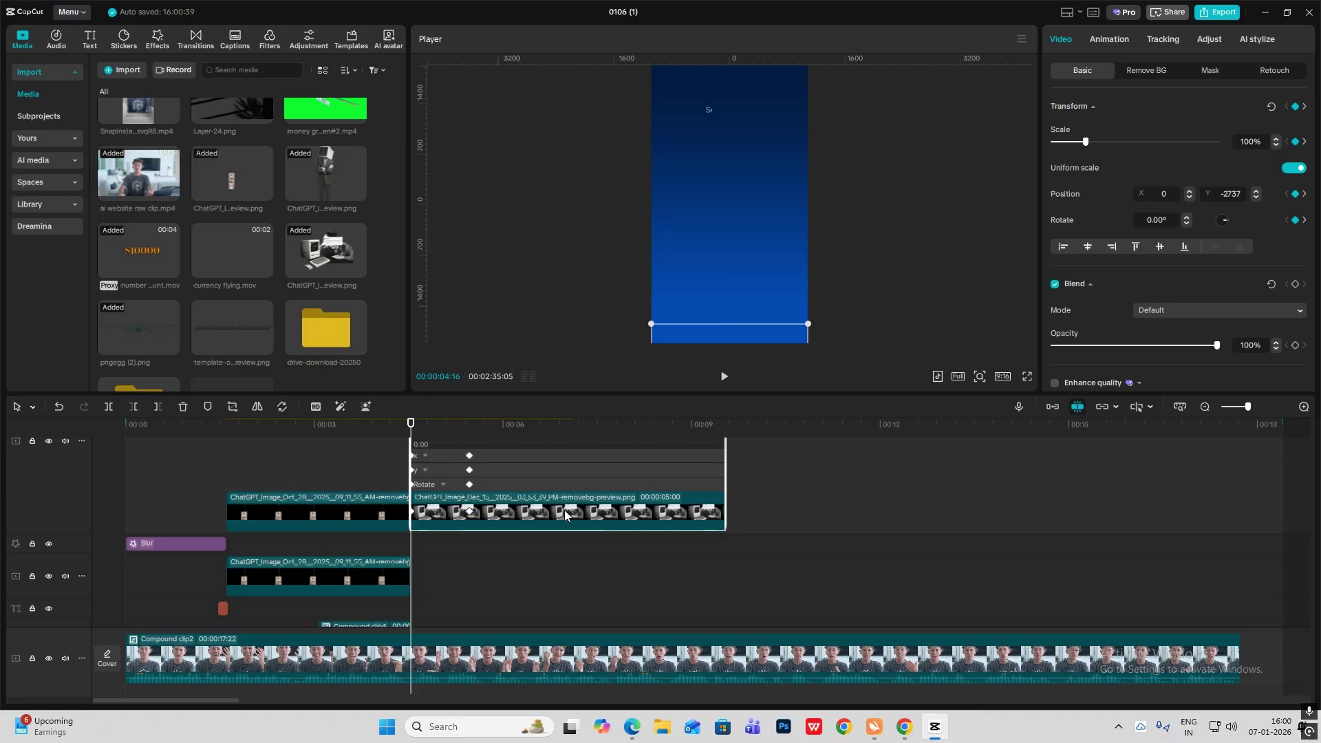
pyautogui.scroll(1, 564, 510)
pyautogui.click(470, 537)
pyautogui.click(498, 550)
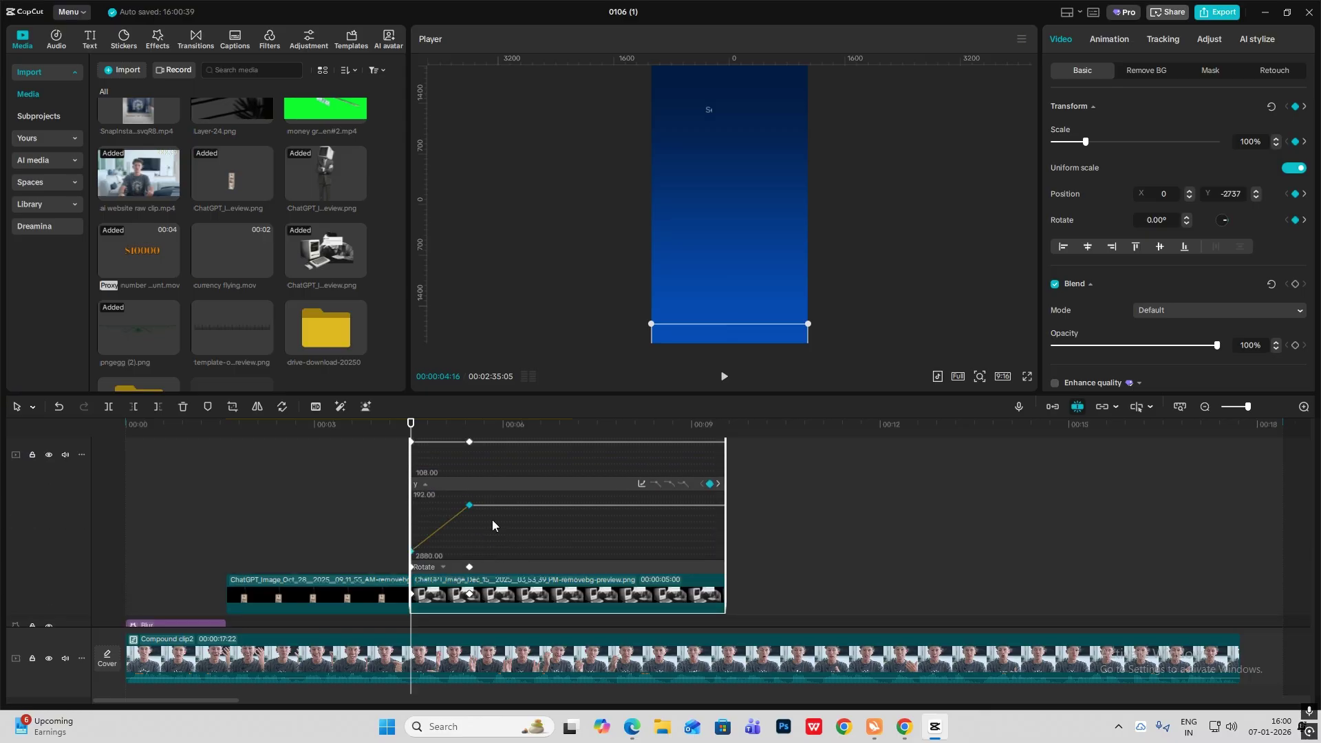
pyautogui.click(642, 482)
pyautogui.click(917, 494)
pyautogui.press('space')
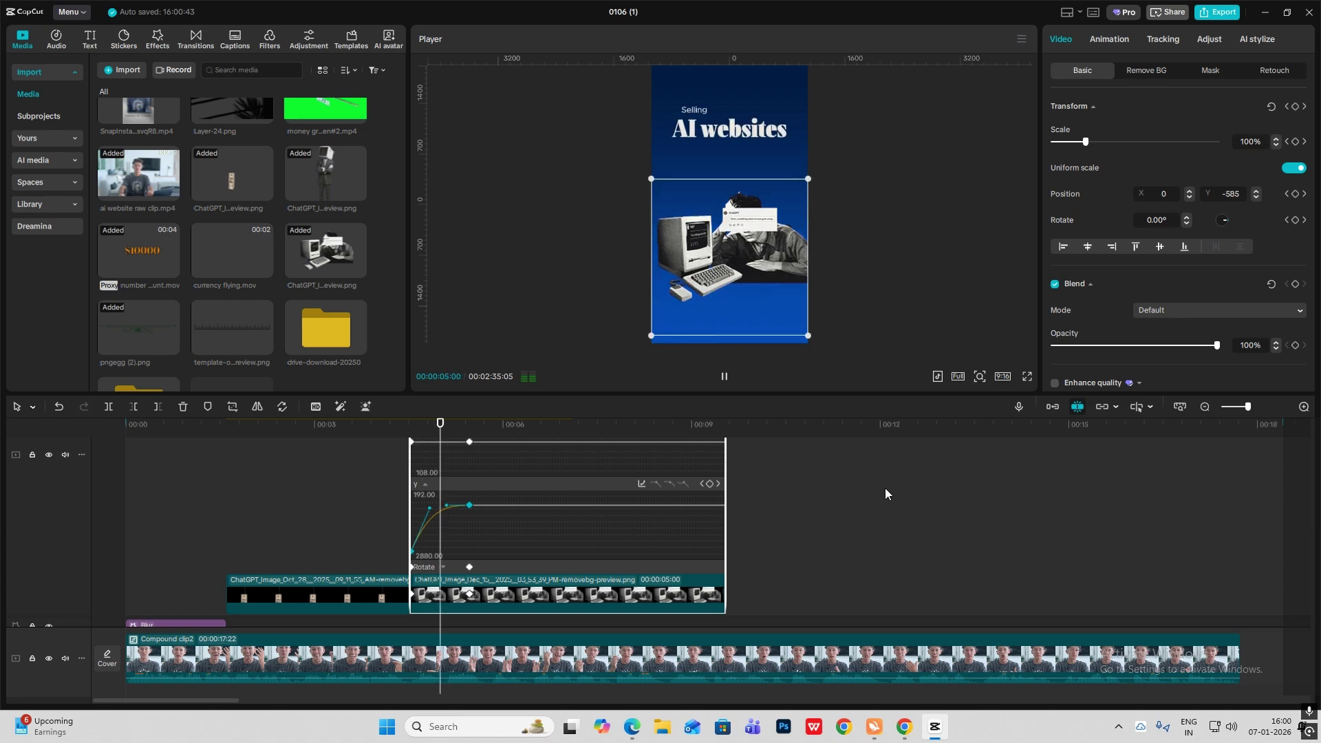
# Move the computer image's end keyframe to 6:03 to slow its rise, and preview the scene from 4:16
pyautogui.moveTo(472, 594); pyautogui.dragTo(507, 603)
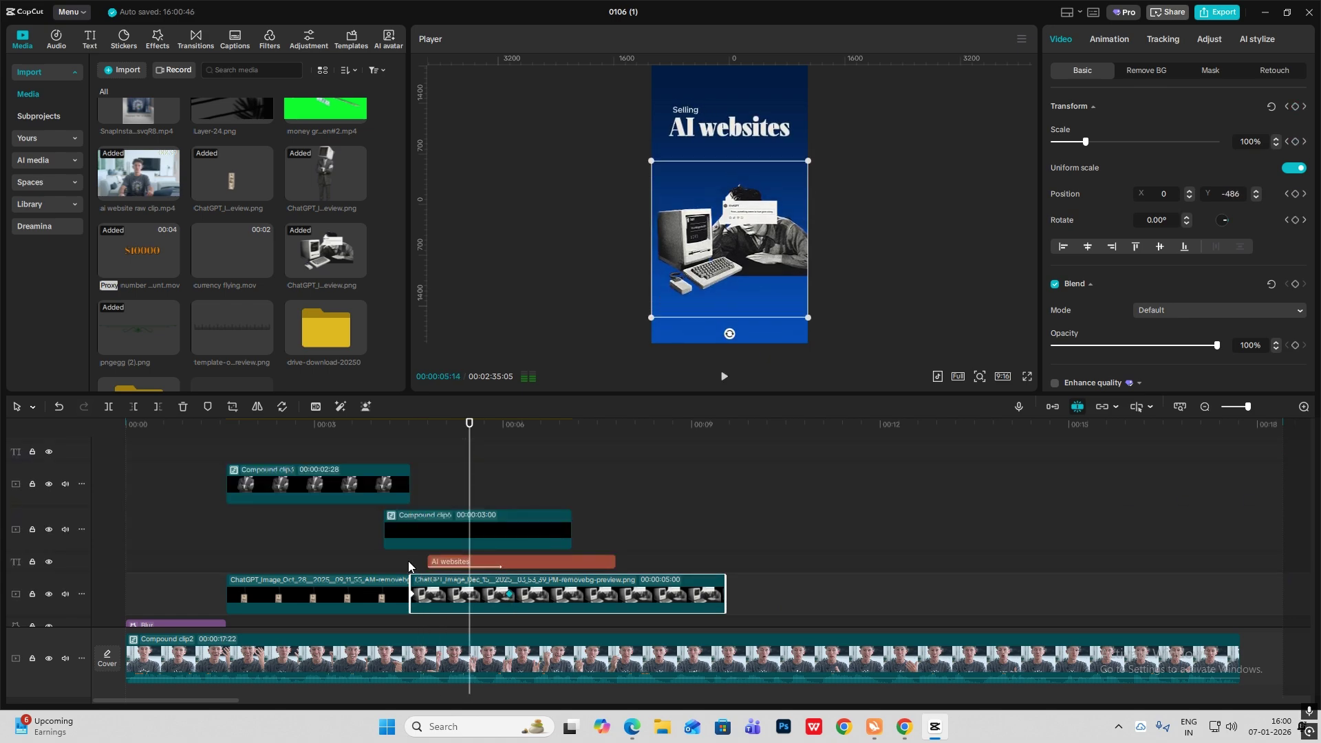
pyautogui.click(410, 561)
pyautogui.press('space')
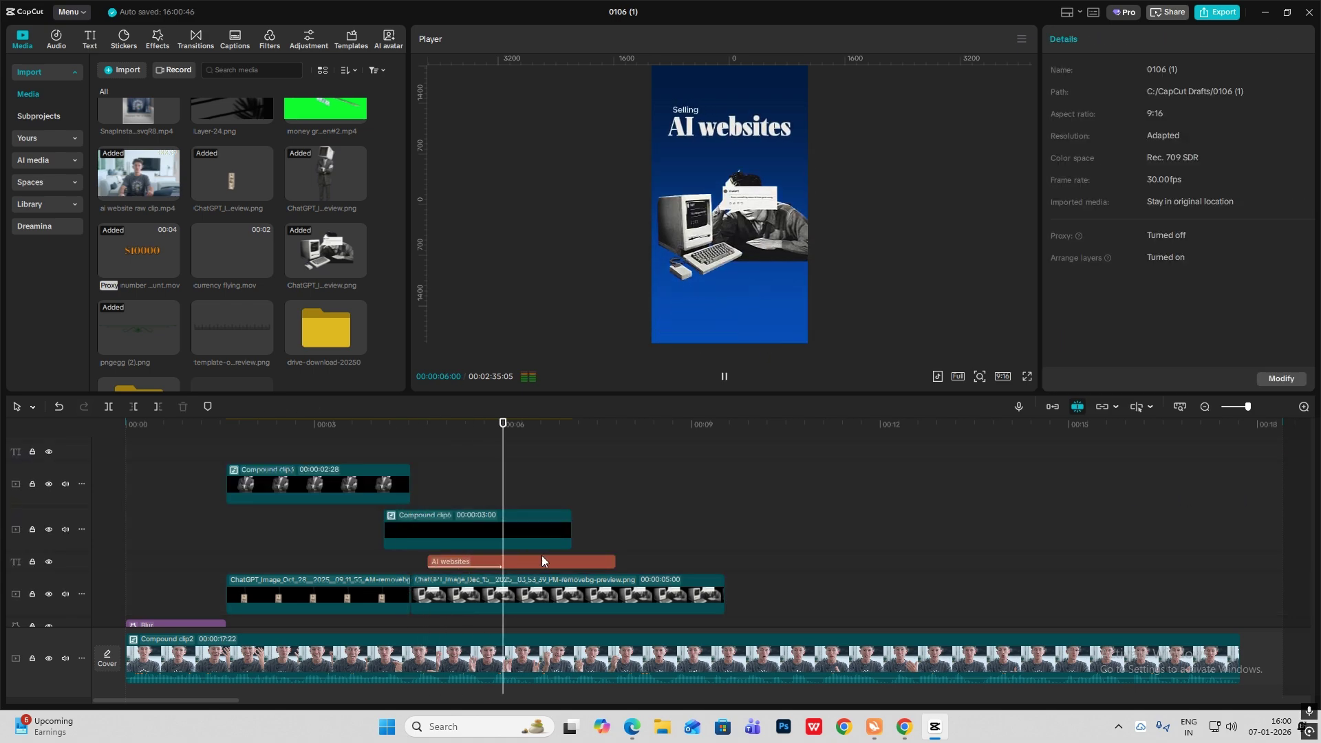
pyautogui.press('space')
# Add opacity keyframes to the computer image at 4:29 and 6:03, lowering the opacity at 4:29 for a fade-in, and preview it
pyautogui.click(534, 589)
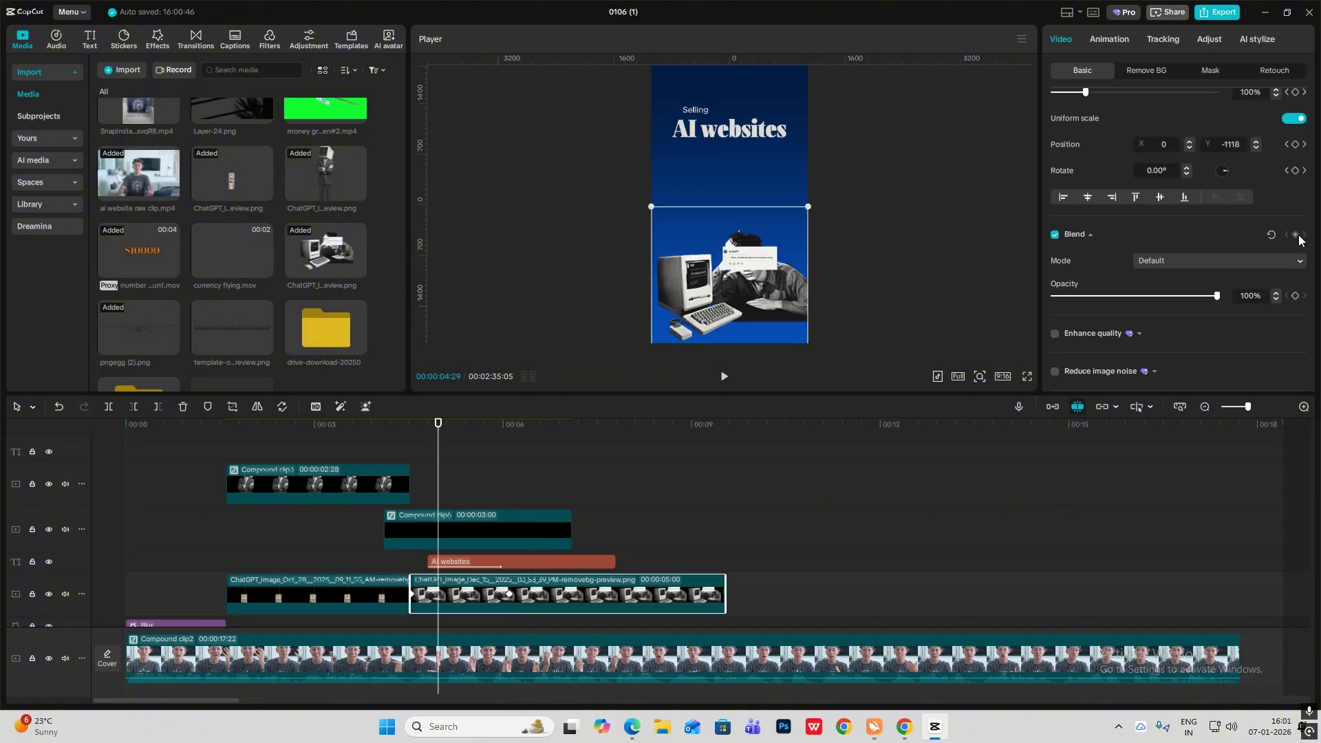
pyautogui.click(1295, 235)
pyautogui.click(509, 423)
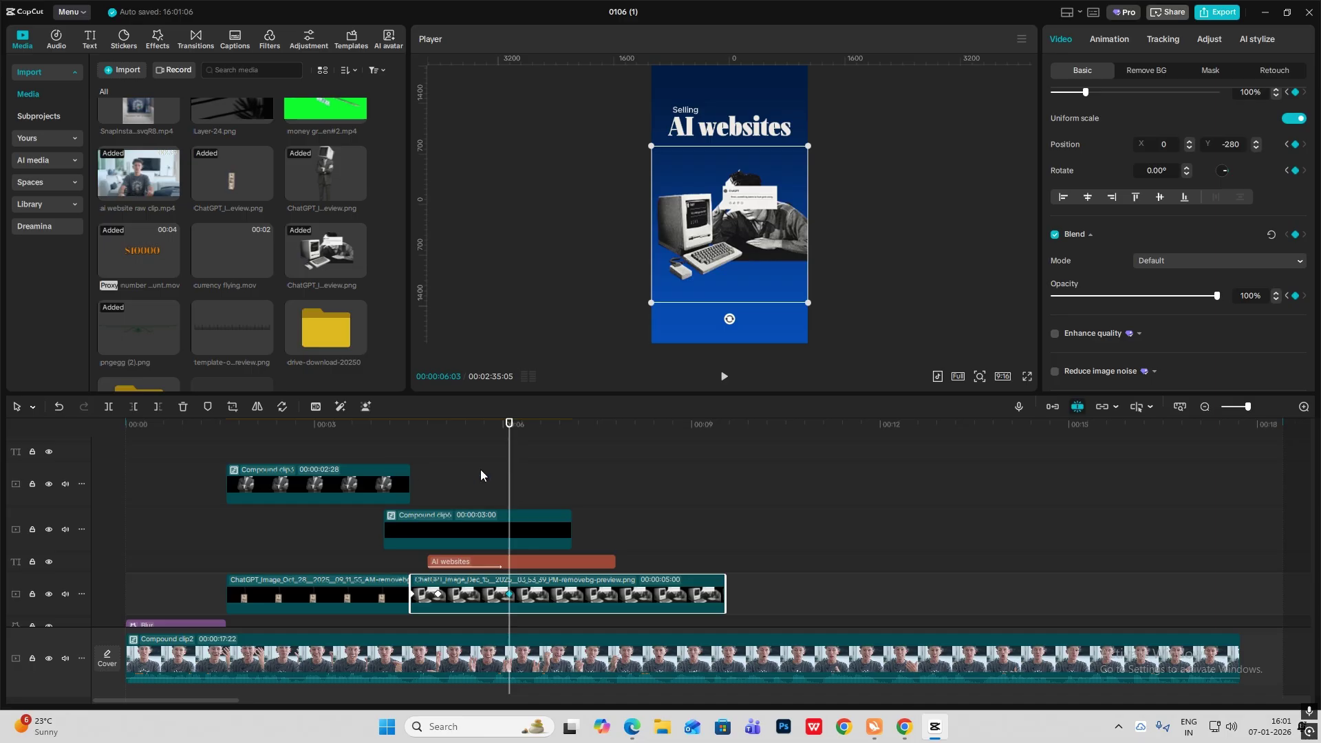
pyautogui.moveTo(510, 486); pyautogui.dragTo(438, 489)
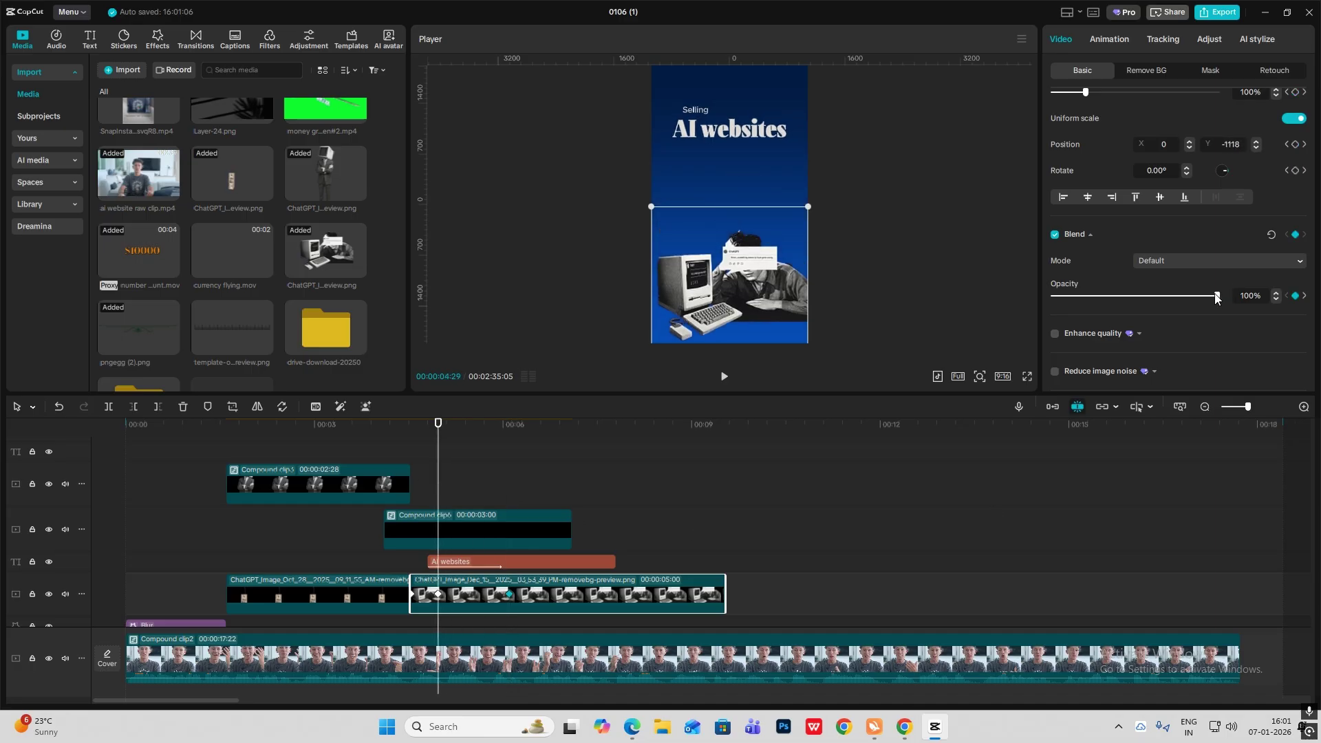
pyautogui.moveTo(1216, 297); pyautogui.dragTo(1198, 296)
pyautogui.press('space')
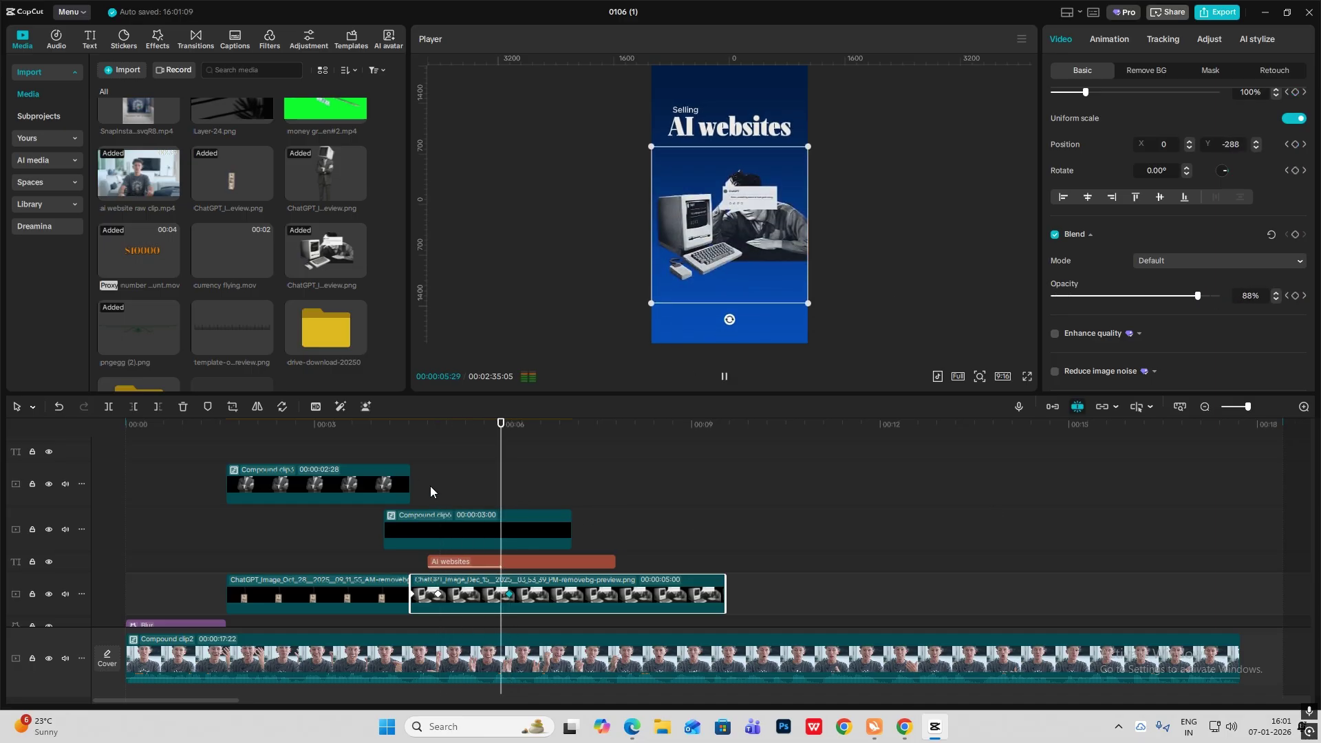
pyautogui.click(411, 446)
# Add the curved-line clipart at 7:03, scale it to 205%, rotate it to -19.16°, and move it toward the frame's lower-right corner
pyautogui.scroll(-3, 411, 447)
pyautogui.click(1046, 496)
pyautogui.moveTo(1047, 497)
pyautogui.mouseDown()
pyautogui.moveTo(1029, 499)
pyautogui.moveTo(1057, 495)
pyautogui.mouseUp()
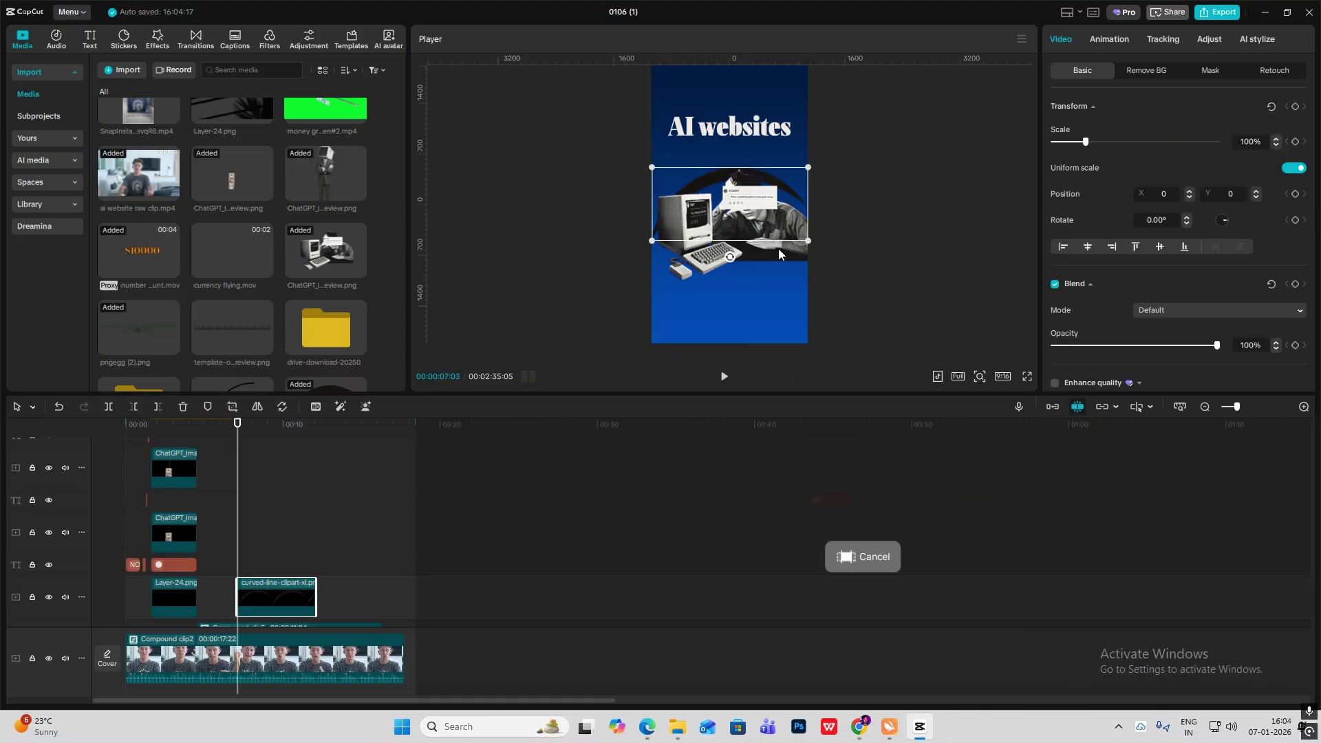
pyautogui.moveTo(740, 274); pyautogui.dragTo(831, 318)
pyautogui.moveTo(829, 288); pyautogui.dragTo(1048, 322)
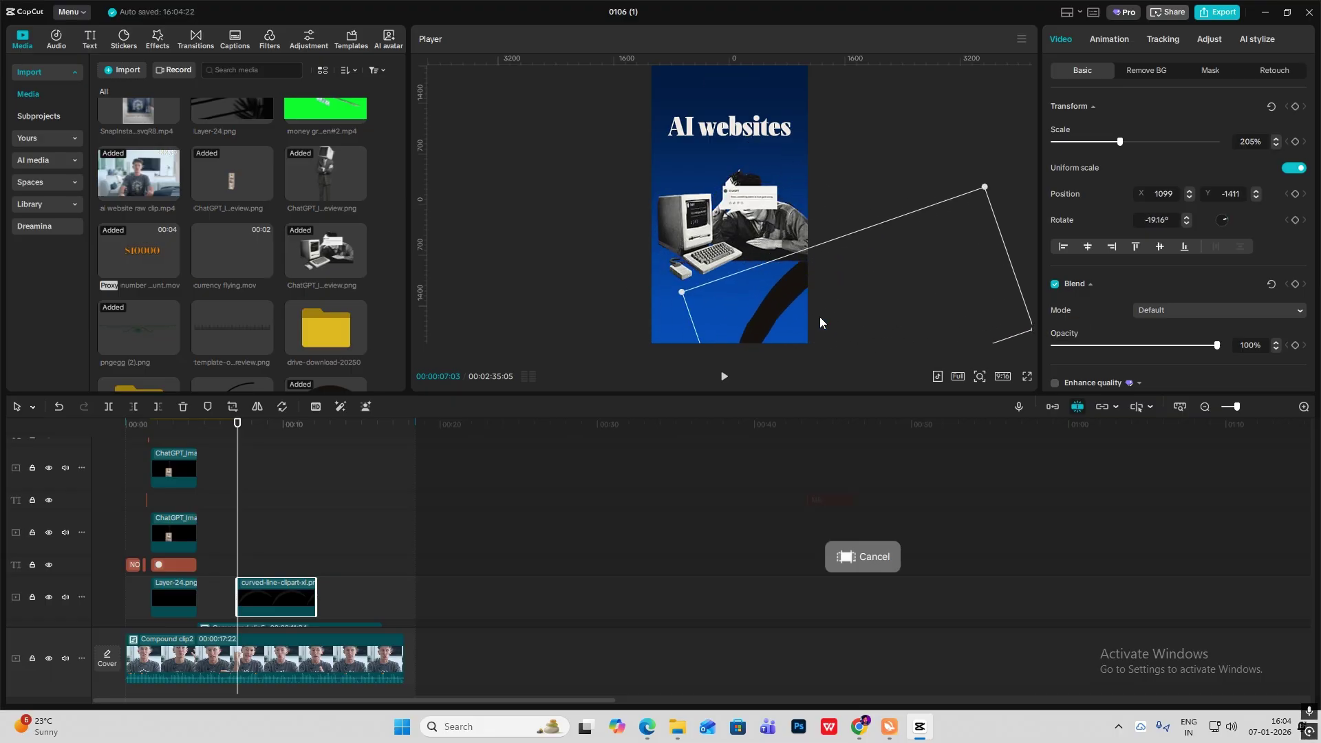
# Move the curved line to a higher track at 4:16, scale it to 391%, rotate it to -38.58°, and position it at X 1737, Y -2371
pyautogui.moveTo(262, 597); pyautogui.dragTo(272, 492)
pyautogui.moveTo(769, 322); pyautogui.dragTo(650, 237)
pyautogui.click(1149, 141)
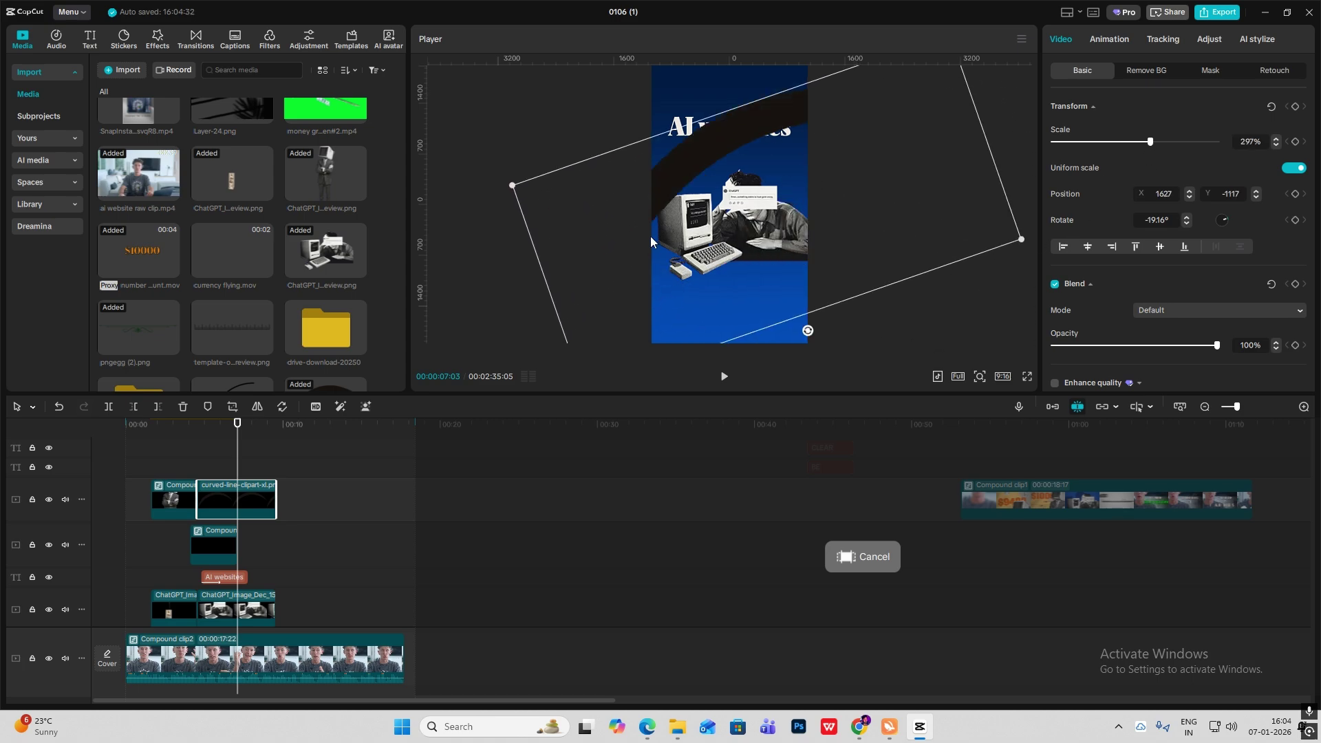
pyautogui.moveTo(803, 337); pyautogui.dragTo(880, 349)
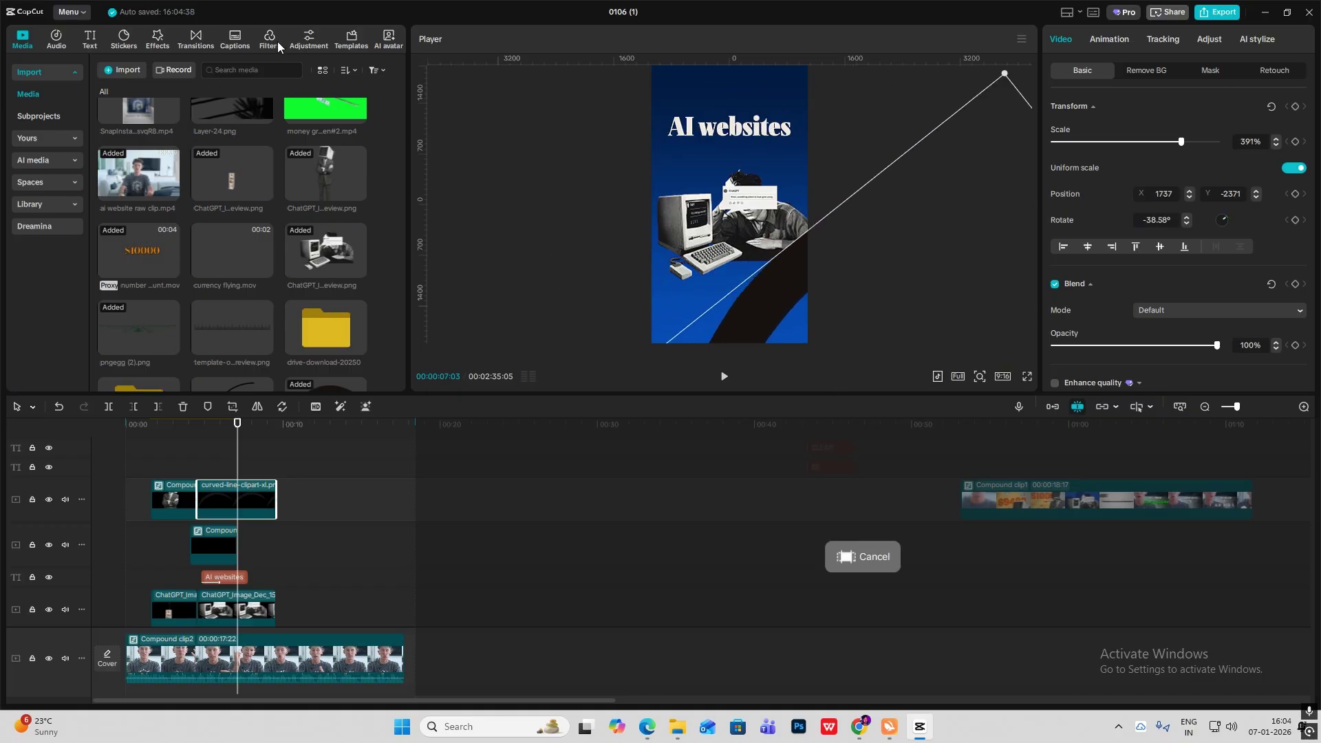
# Apply the Negative filter to the curved line clip to turn the black line white
pyautogui.click(267, 41)
pyautogui.moveTo(260, 215); pyautogui.dragTo(196, 473)
pyautogui.click(278, 464)
# Give the curved line a Split mask rotated to -102° and placed at X -327, Y 286, hiding the line at 4:16
pyautogui.click(212, 494)
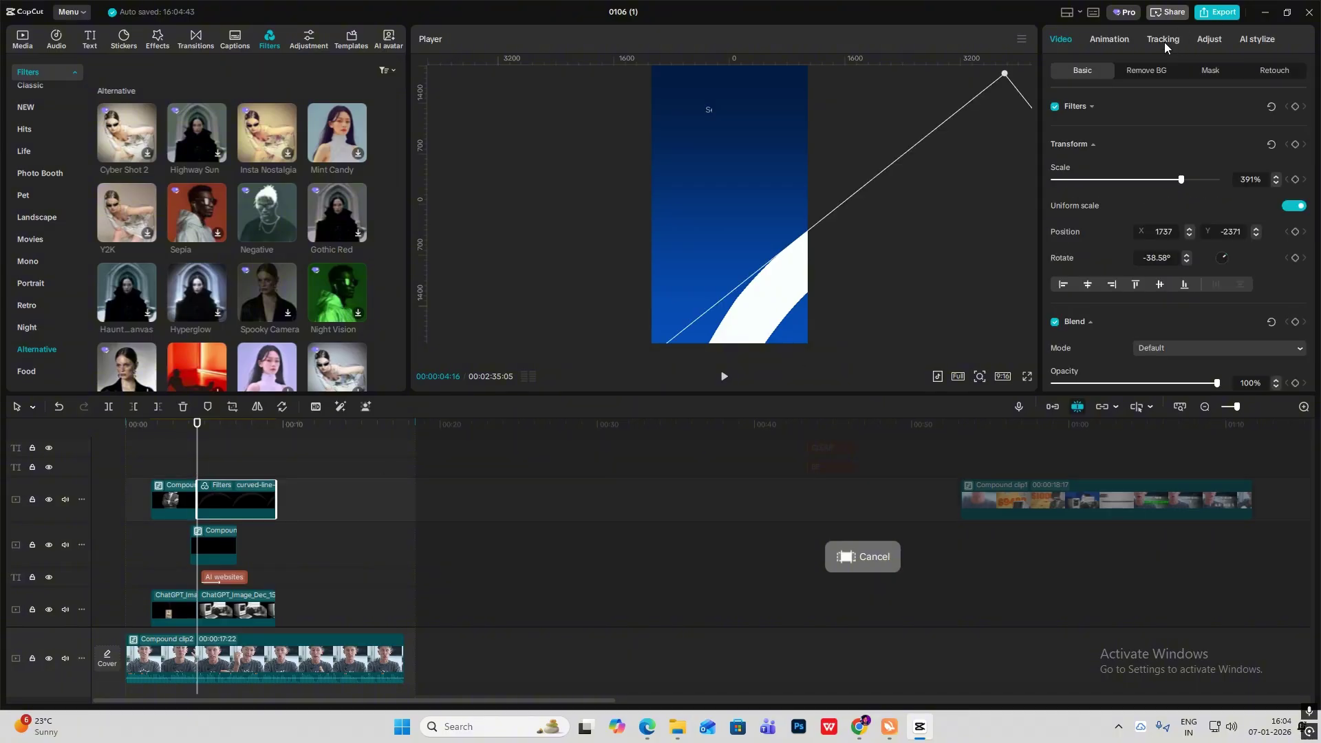
pyautogui.click(1210, 70)
pyautogui.click(1087, 130)
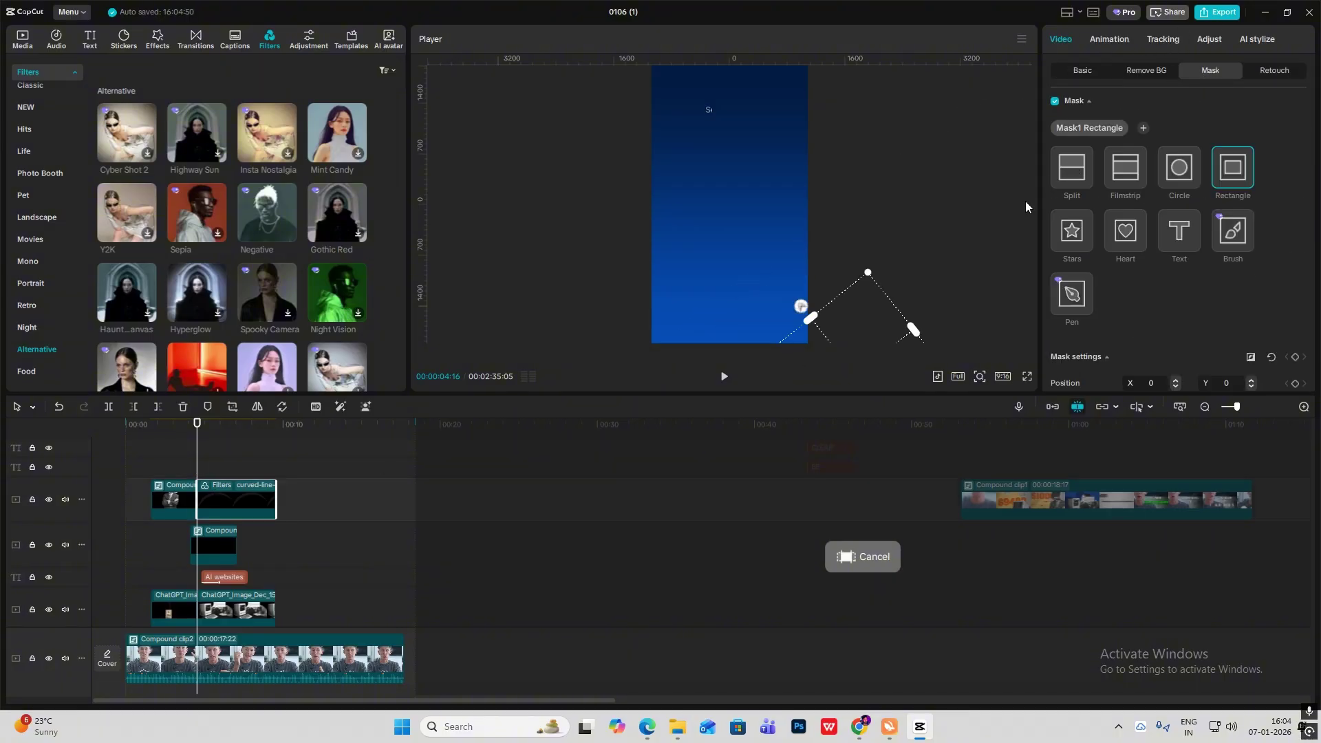
pyautogui.click(1070, 167)
pyautogui.moveTo(913, 325); pyautogui.dragTo(884, 193)
pyautogui.moveTo(850, 270); pyautogui.dragTo(877, 183)
pyautogui.moveTo(821, 240); pyautogui.dragTo(708, 365)
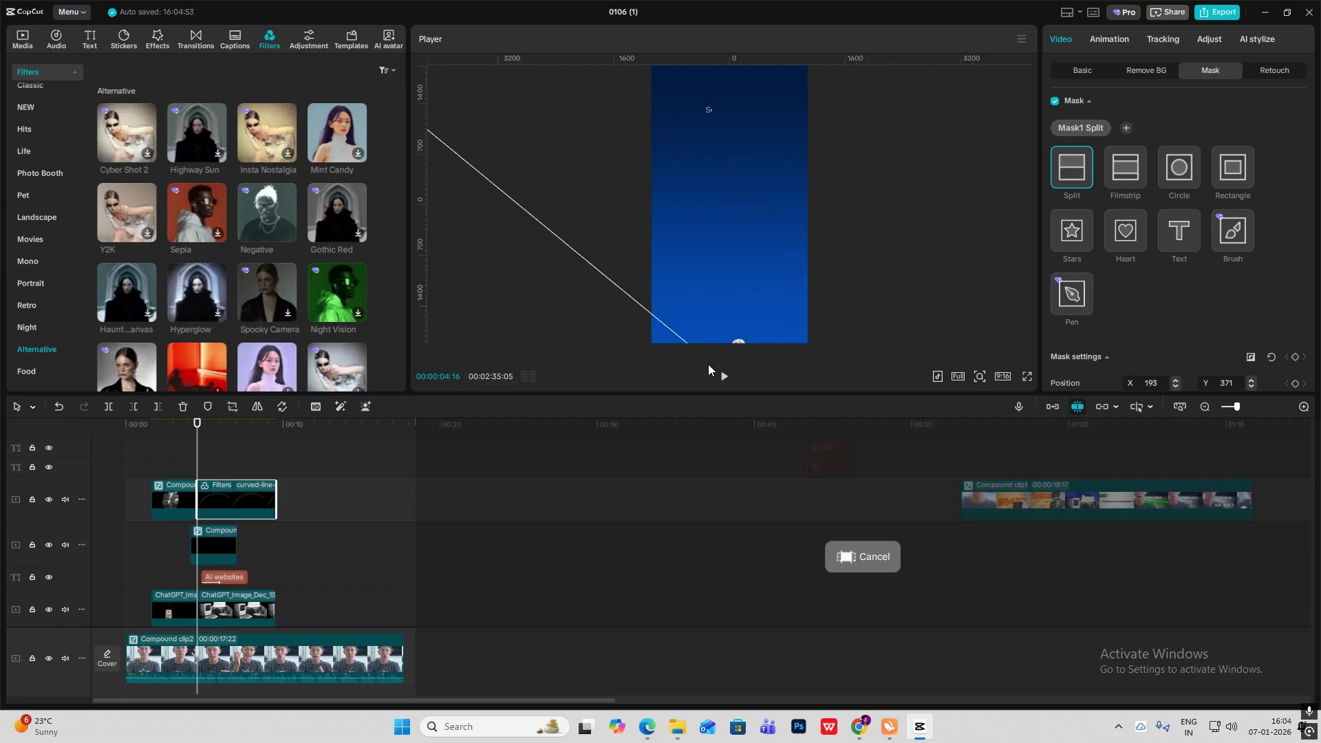
# Keyframe the curved line's Split mask at 4:16, and at 6:25 move it to X 450, Y 183 to reveal the line
pyautogui.click(1080, 69)
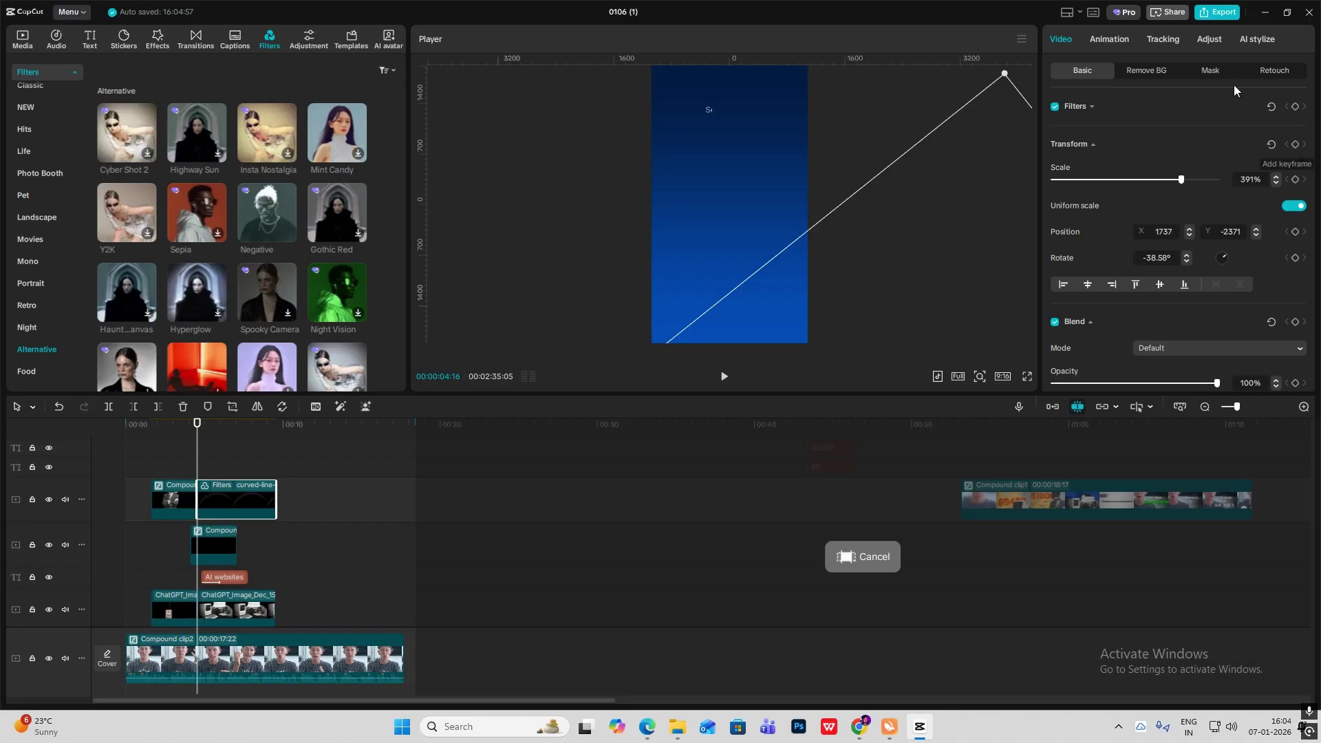
pyautogui.click(1203, 71)
pyautogui.scroll(-3, 1232, 260)
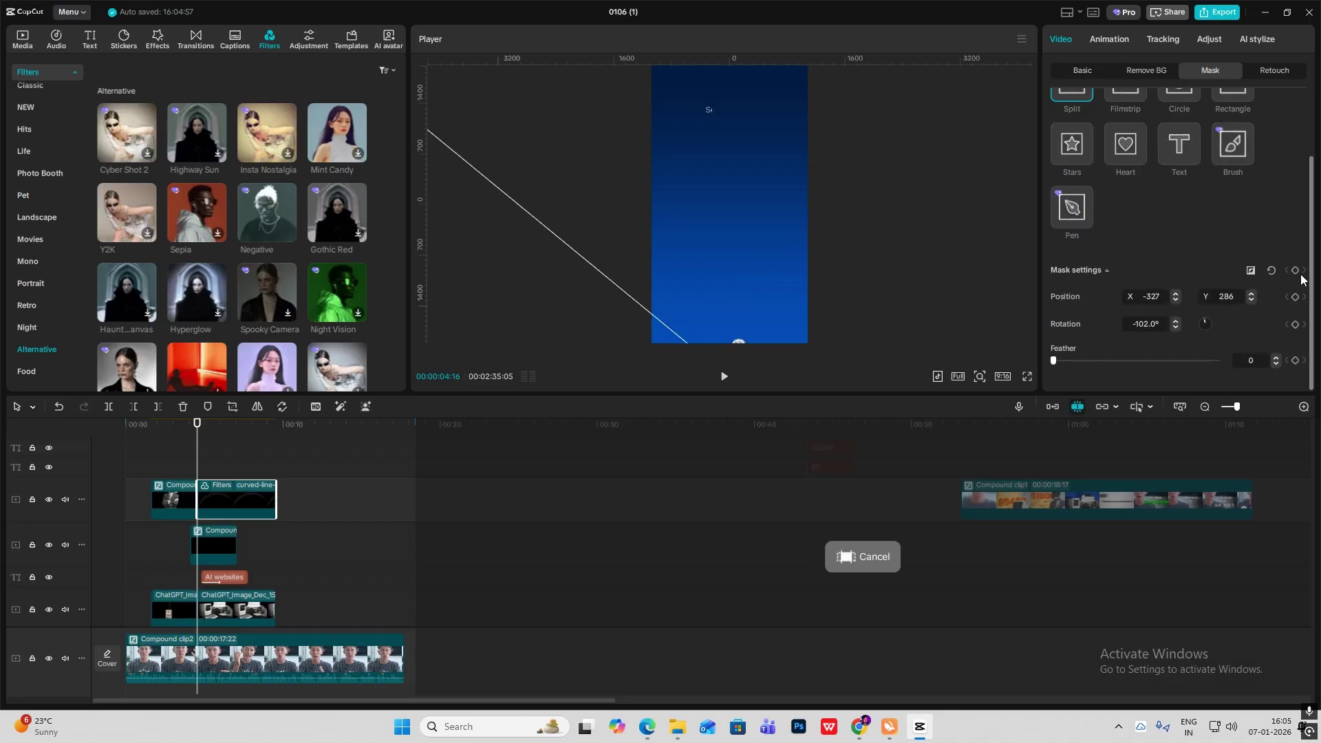
pyautogui.moveTo(202, 464); pyautogui.dragTo(233, 473)
pyautogui.click(1294, 270)
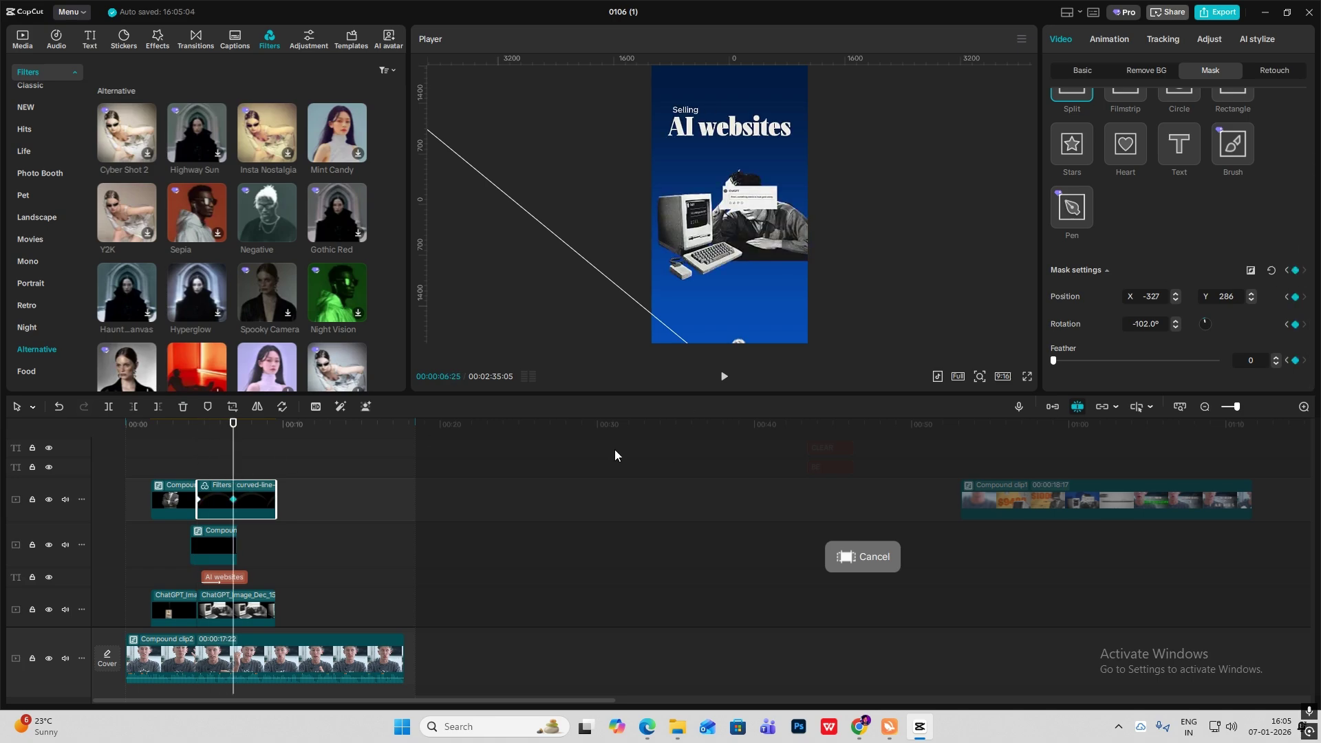
pyautogui.moveTo(669, 330); pyautogui.dragTo(883, 204)
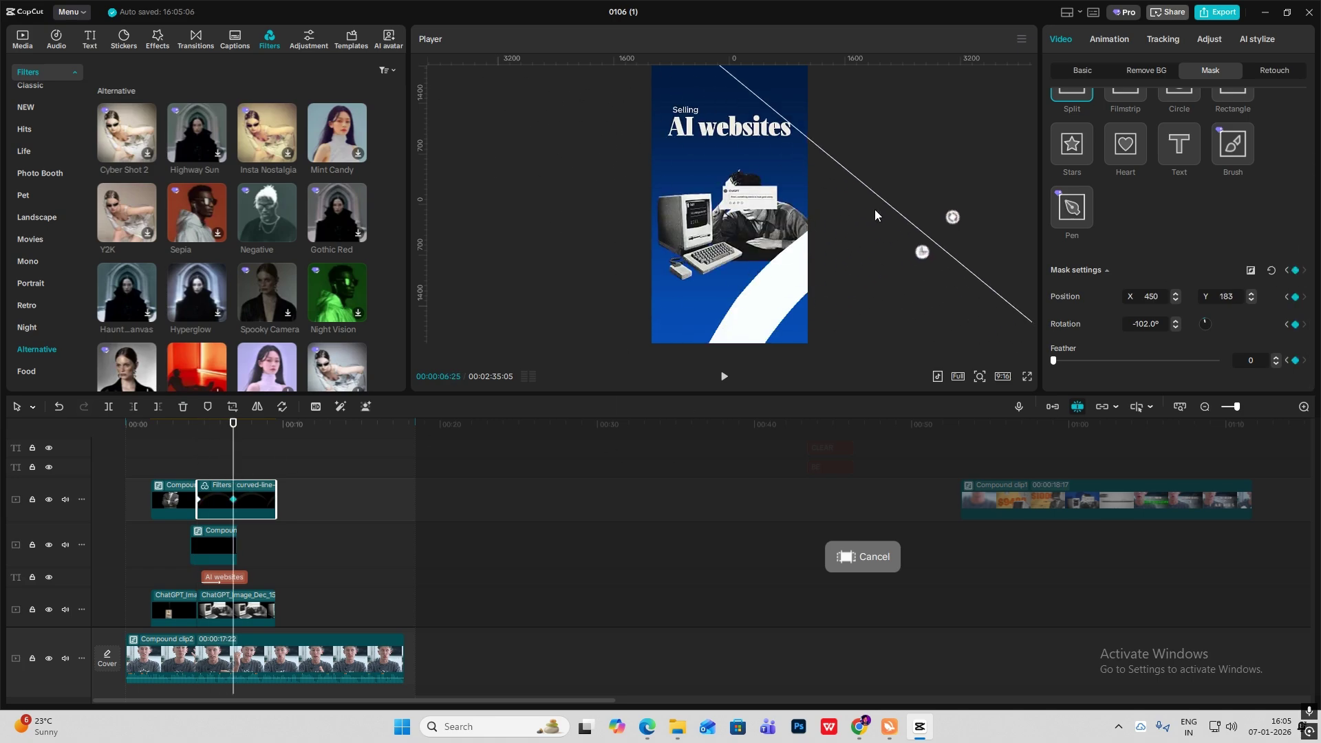
# Apply the Cubic Out preset curve to the mask's Position X and Position Y keyframes
pyautogui.click(270, 513)
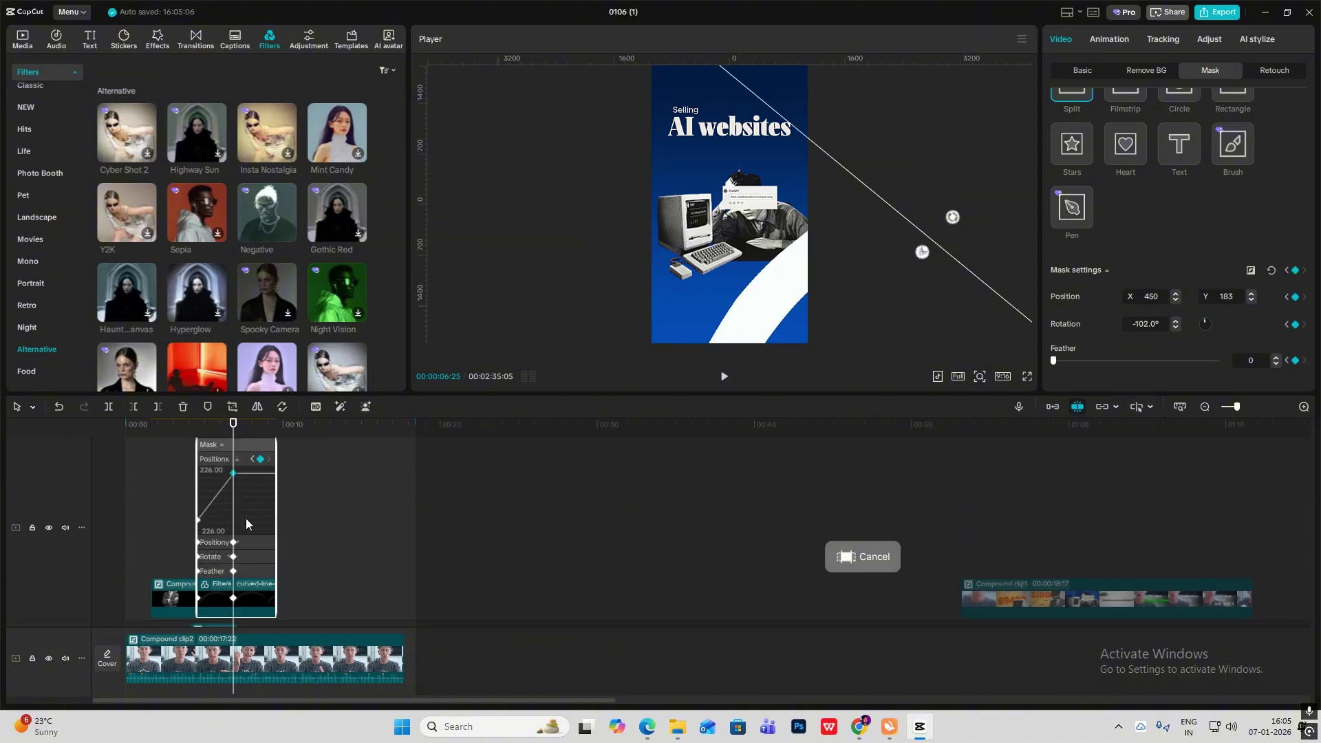
pyautogui.click(1303, 406)
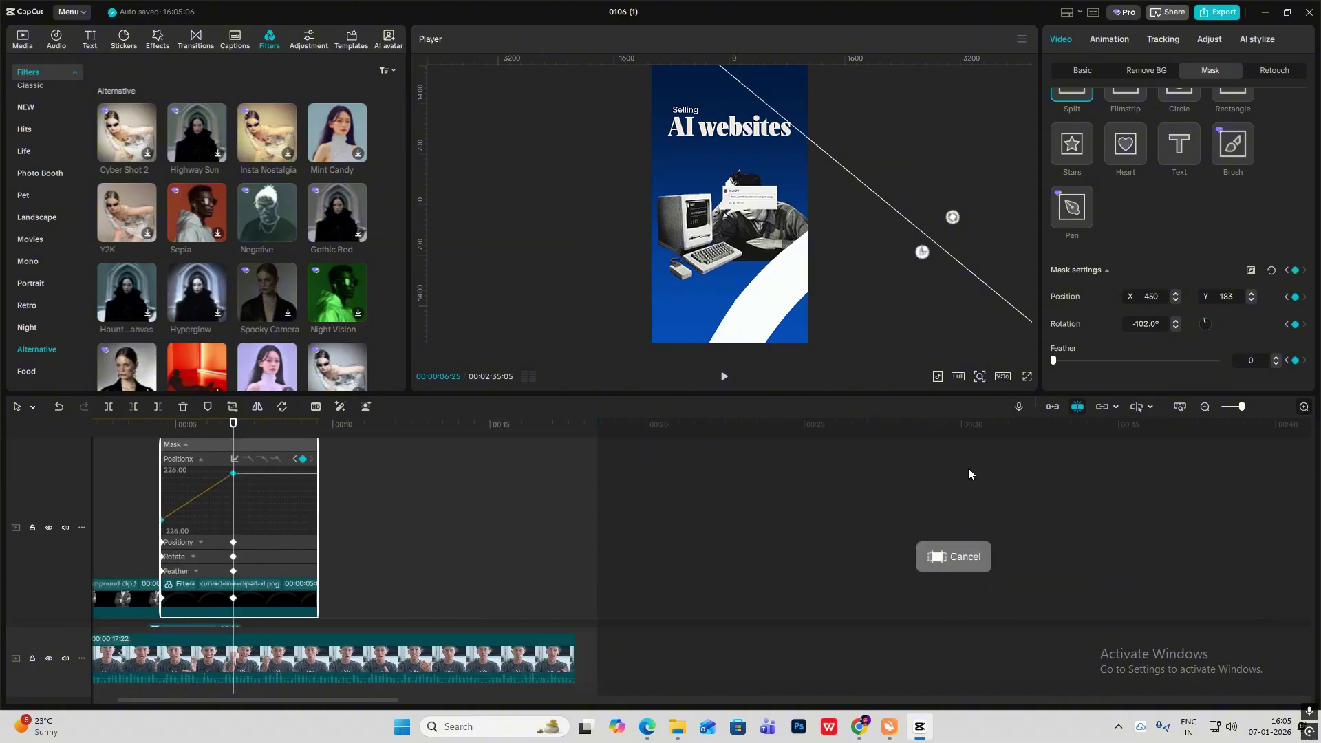
pyautogui.click(235, 459)
pyautogui.click(391, 577)
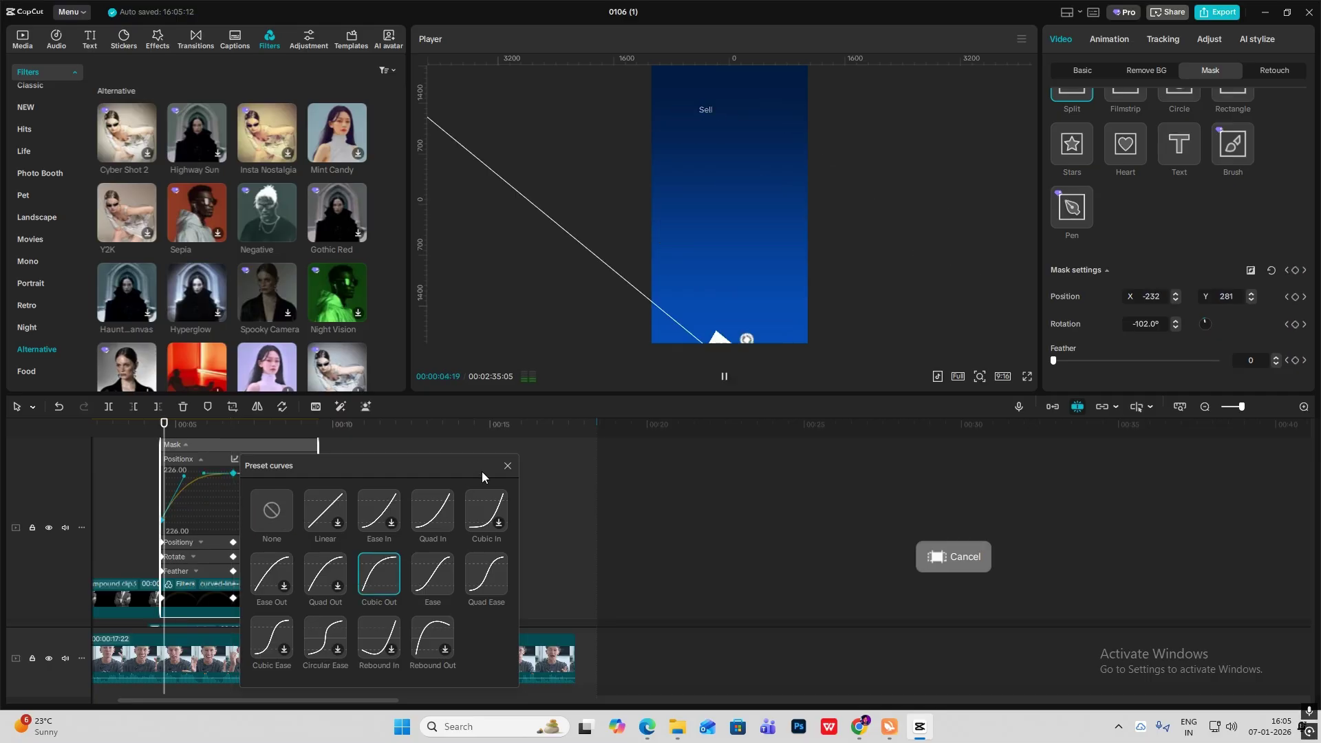
pyautogui.click(507, 466)
pyautogui.click(201, 542)
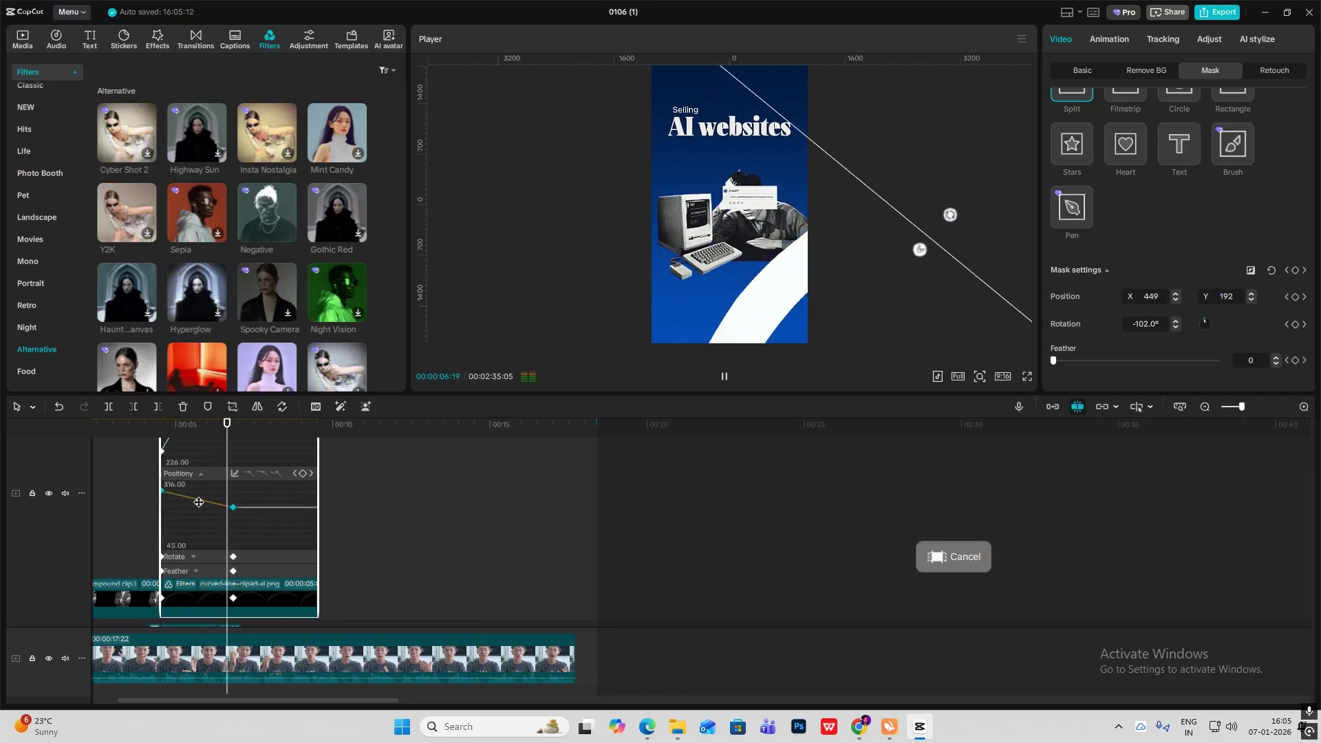
pyautogui.click(234, 473)
pyautogui.click(379, 588)
pyautogui.click(508, 480)
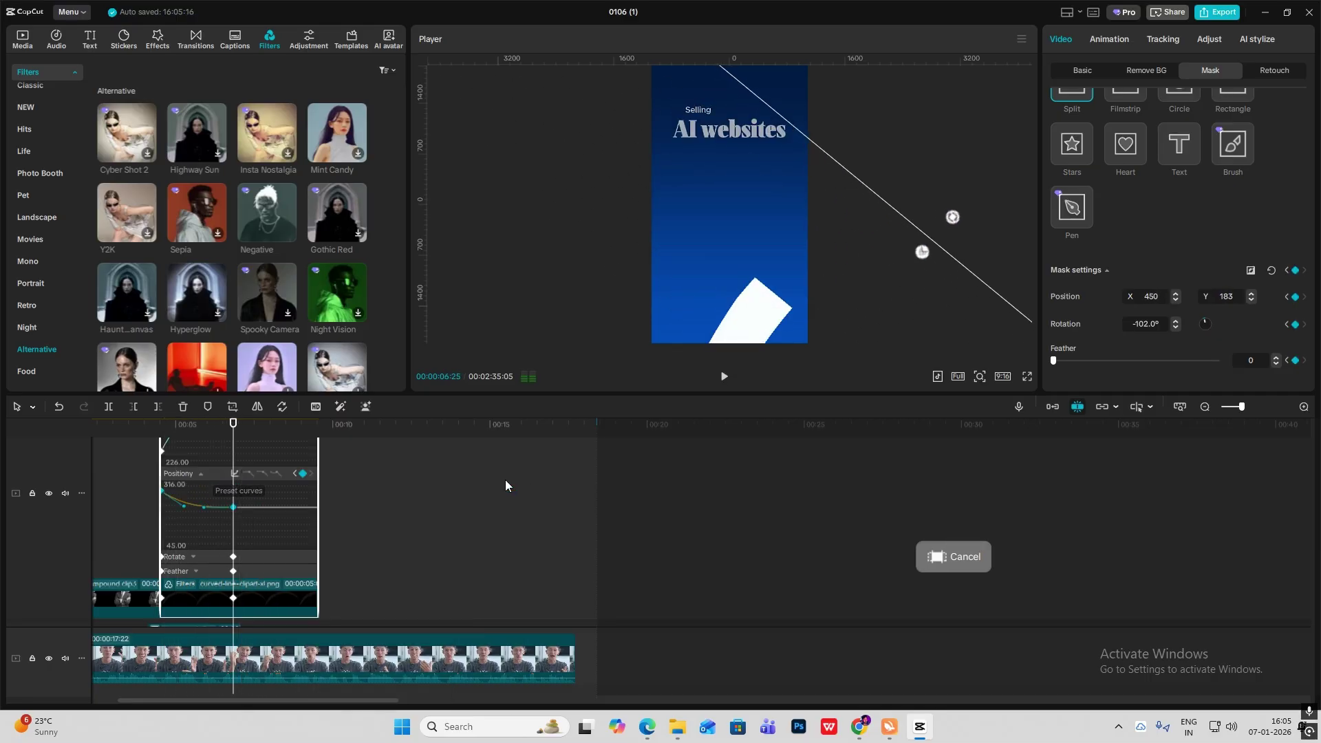
# Cut the curved line, the "Selling" compound clip, the "AI websites" title and the computer cutout at 6:08 and delete their remainders
pyautogui.click(339, 515)
pyautogui.hotkey('ctrl', 'b')
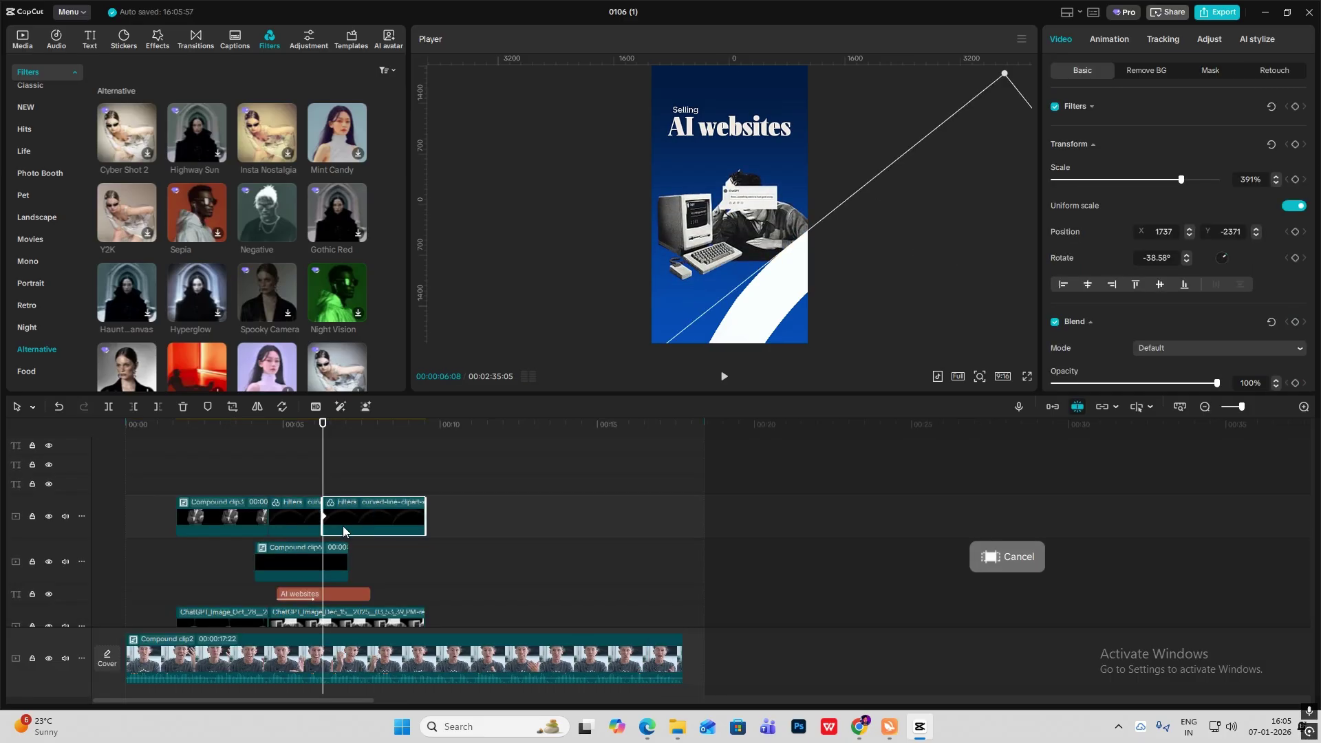
pyautogui.press('Delete')
pyautogui.click(332, 555)
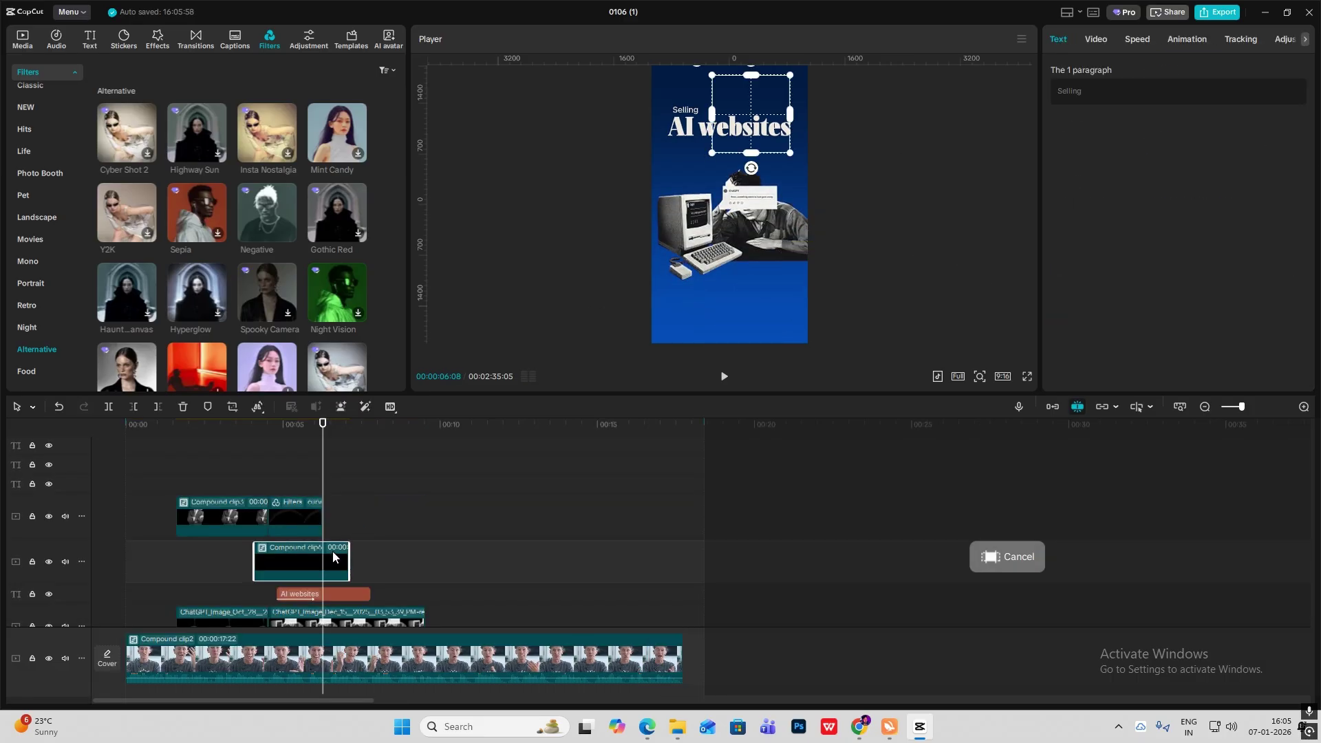
pyautogui.hotkey('ctrl', 'b')
pyautogui.press('Delete')
pyautogui.scroll(-2, 332, 551)
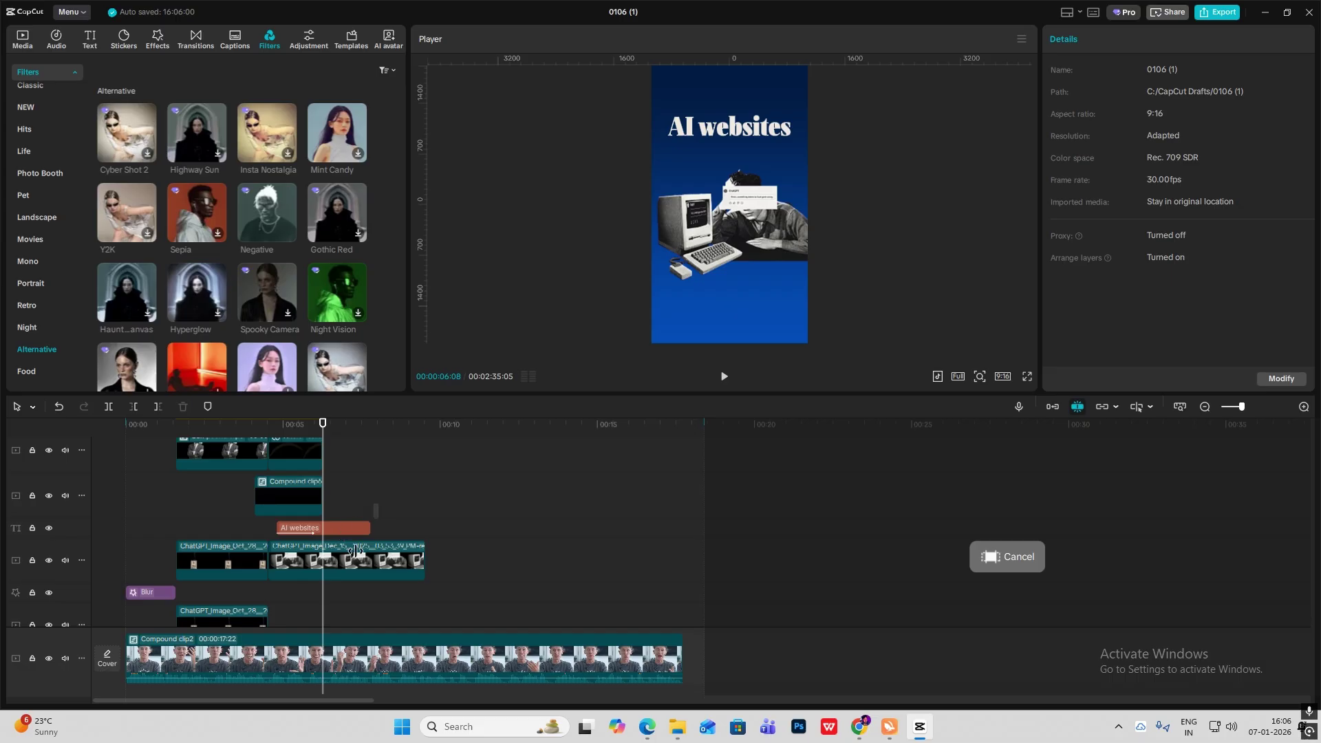
pyautogui.moveTo(379, 504); pyautogui.dragTo(324, 603)
pyautogui.hotkey('ctrl', 'b')
pyautogui.press('Delete')
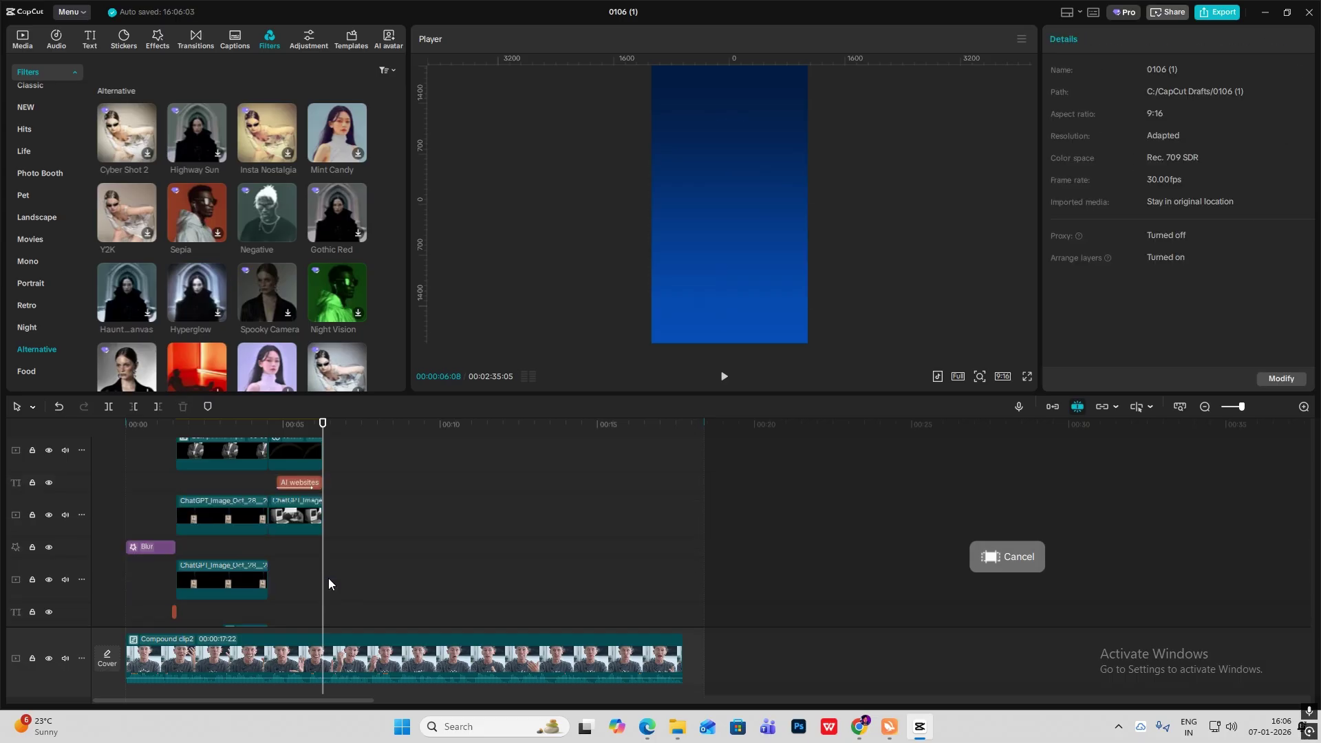
# Cut the blue gradient compound clip and the blue square text beneath it at 6:08 and delete the remainders
pyautogui.scroll(-3, 363, 536)
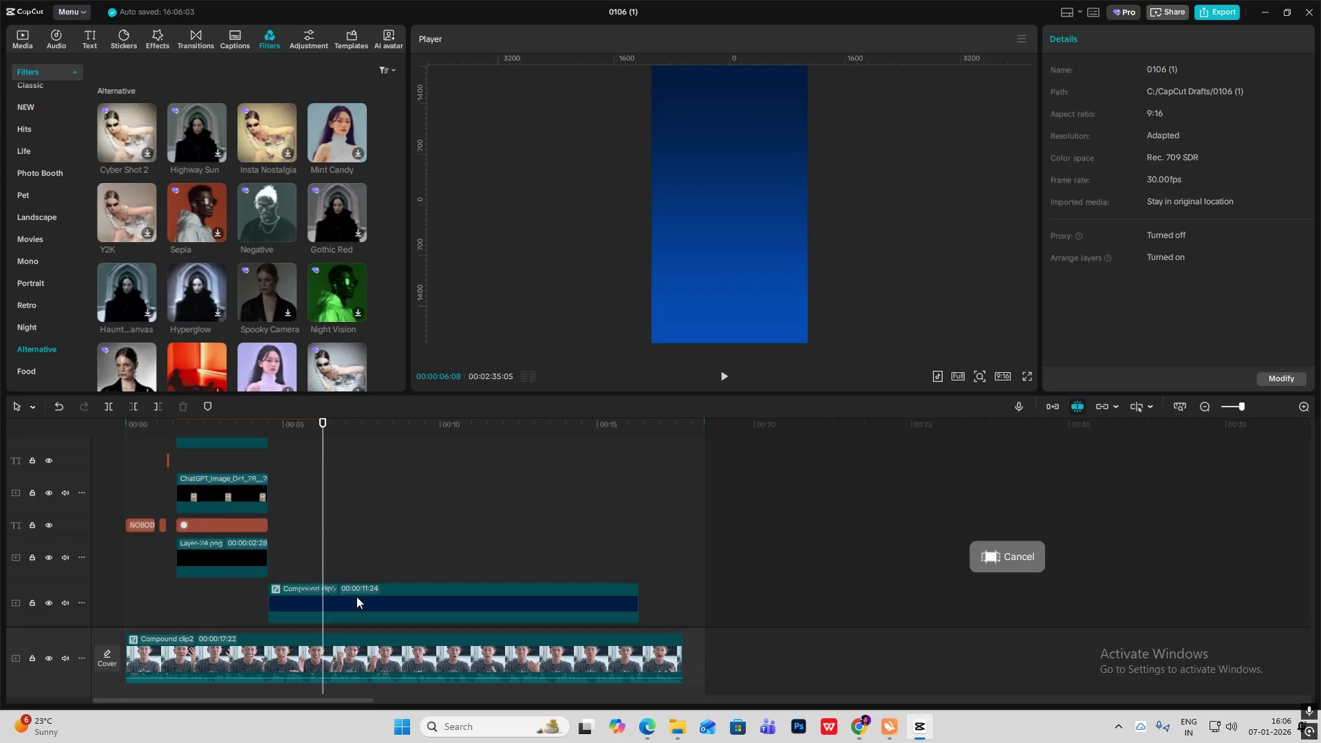
pyautogui.click(357, 597)
pyautogui.hotkey('ctrl', 'b')
pyautogui.press('Delete')
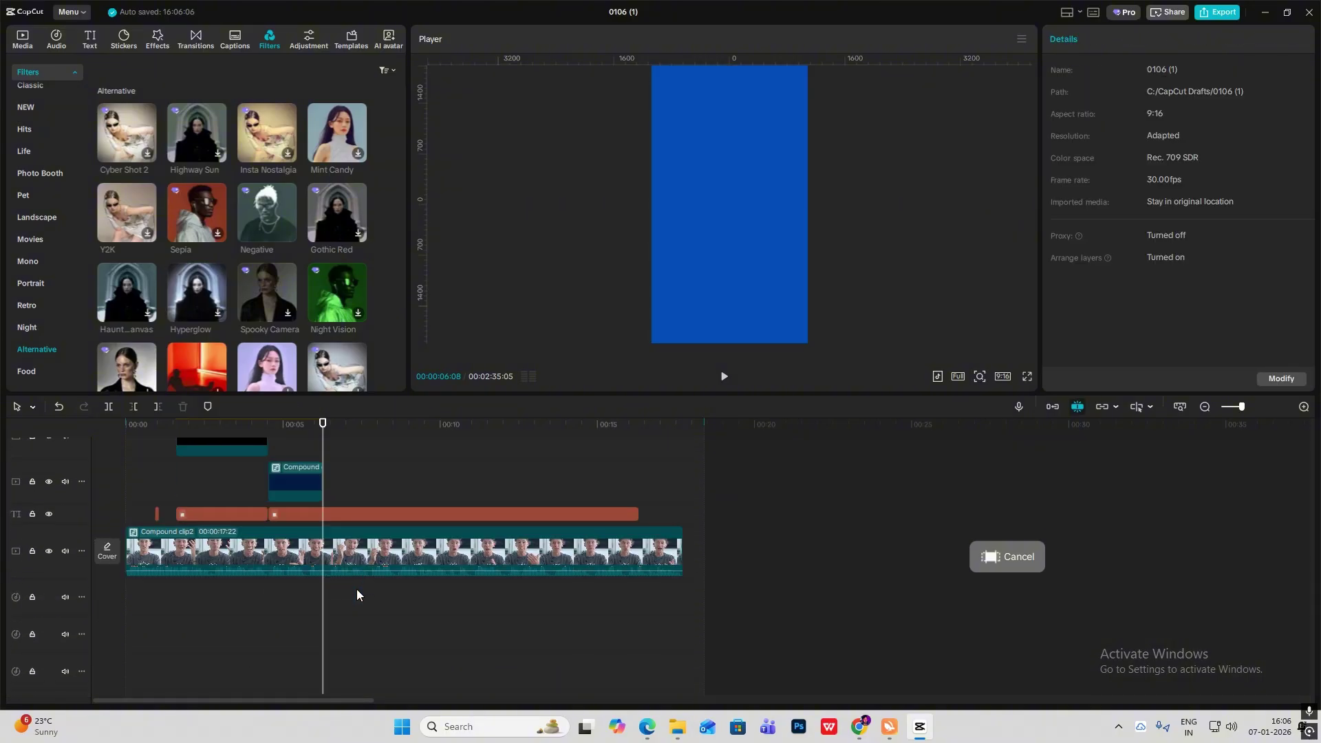
pyautogui.click(348, 513)
pyautogui.hotkey('ctrl', 'b')
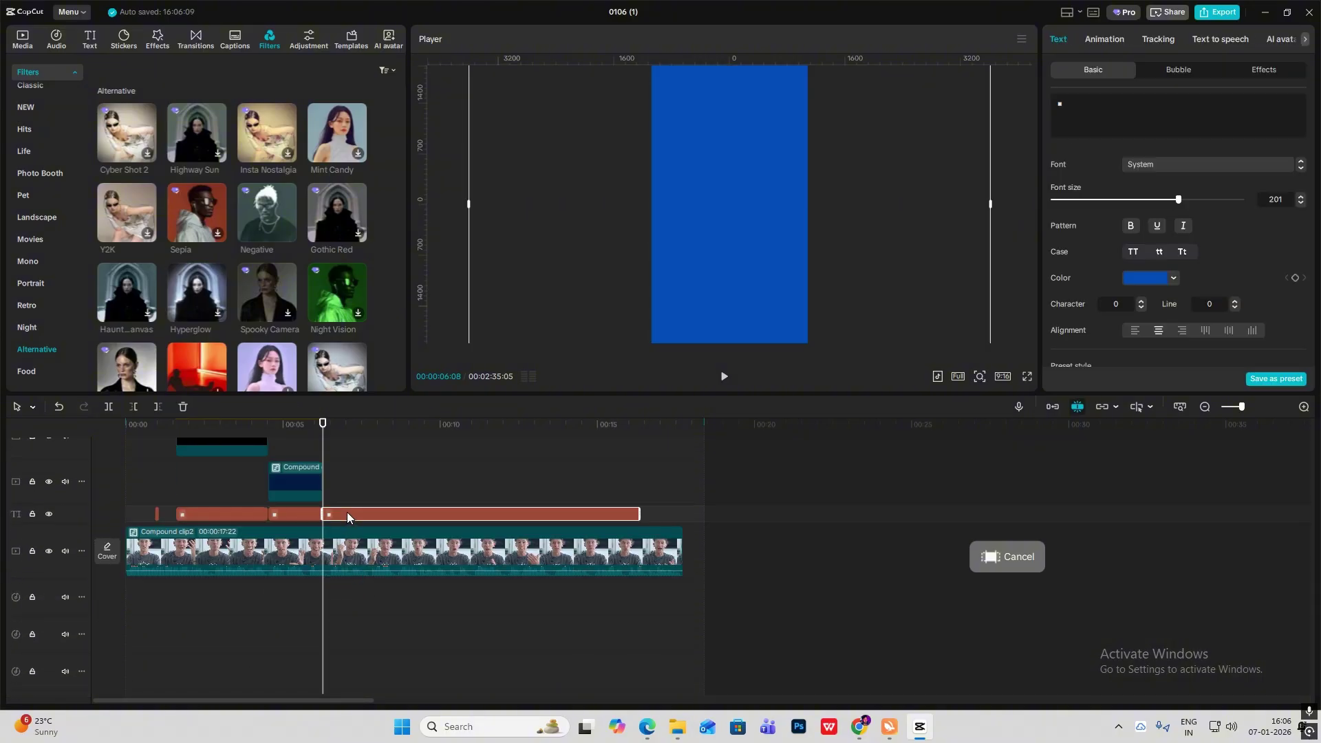
pyautogui.press('Delete')
# Split the talking-head clip at 6:08, keyframe its second part at 125% scale there, and keyframe the zoom-out at 7:15
pyautogui.click(333, 526)
pyautogui.hotkey('ctrl', 'b')
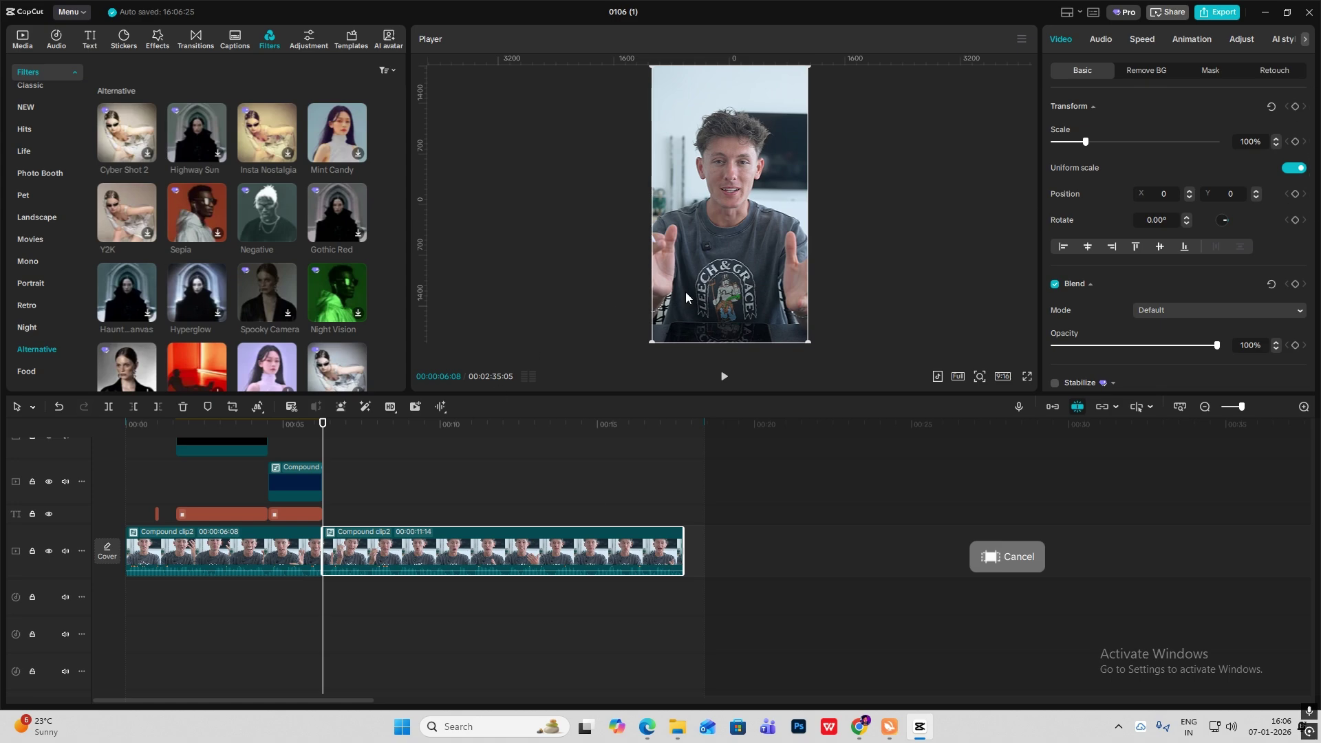
pyautogui.moveTo(812, 340); pyautogui.dragTo(852, 386)
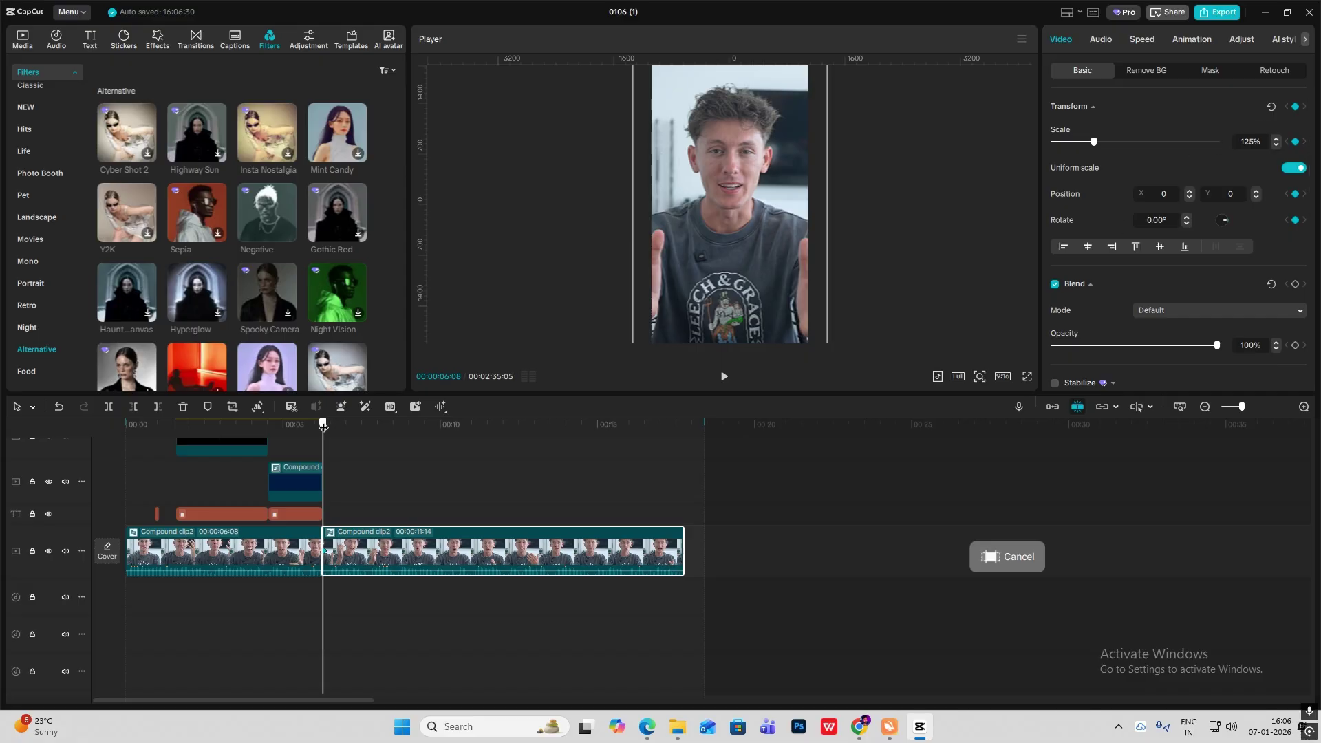
pyautogui.moveTo(323, 423); pyautogui.dragTo(362, 444)
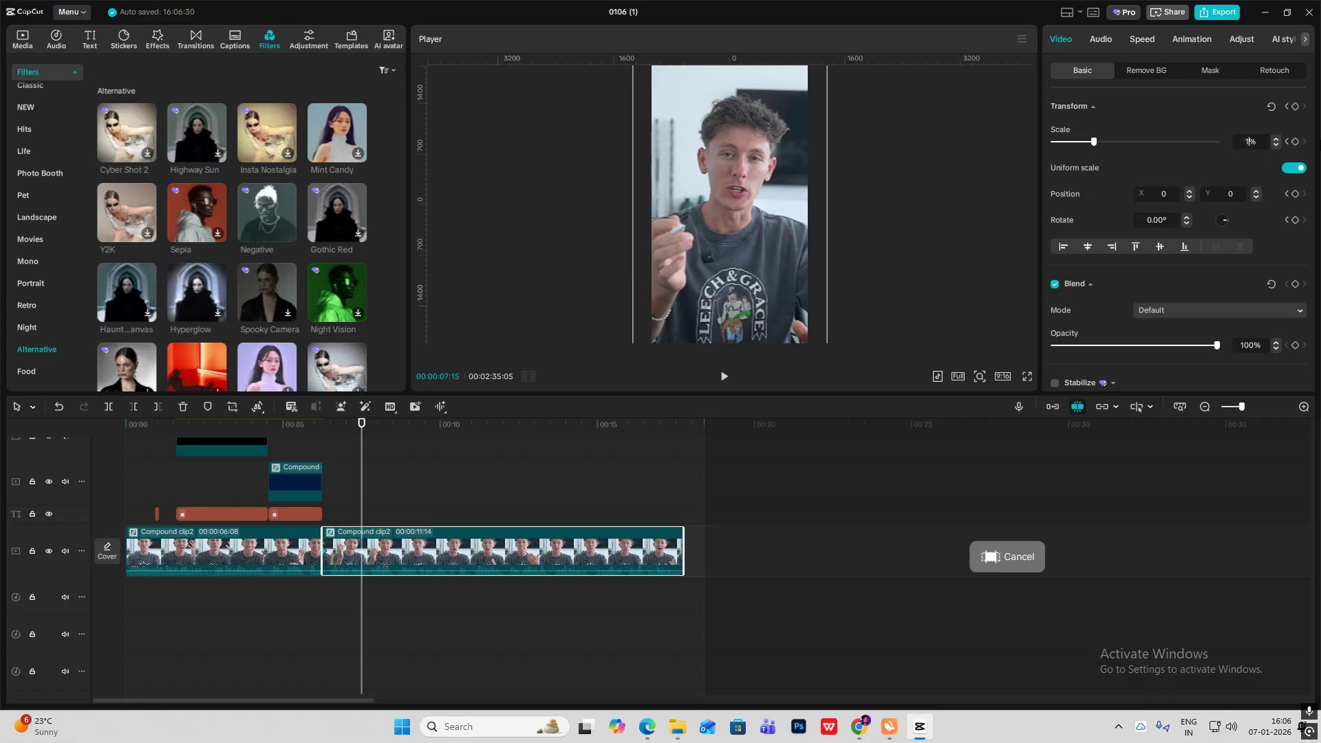
pyautogui.click(412, 475)
pyautogui.moveTo(411, 475); pyautogui.dragTo(324, 514)
pyautogui.click(385, 566)
pyautogui.scroll(2, 214, 480)
pyautogui.scroll(3, 213, 481)
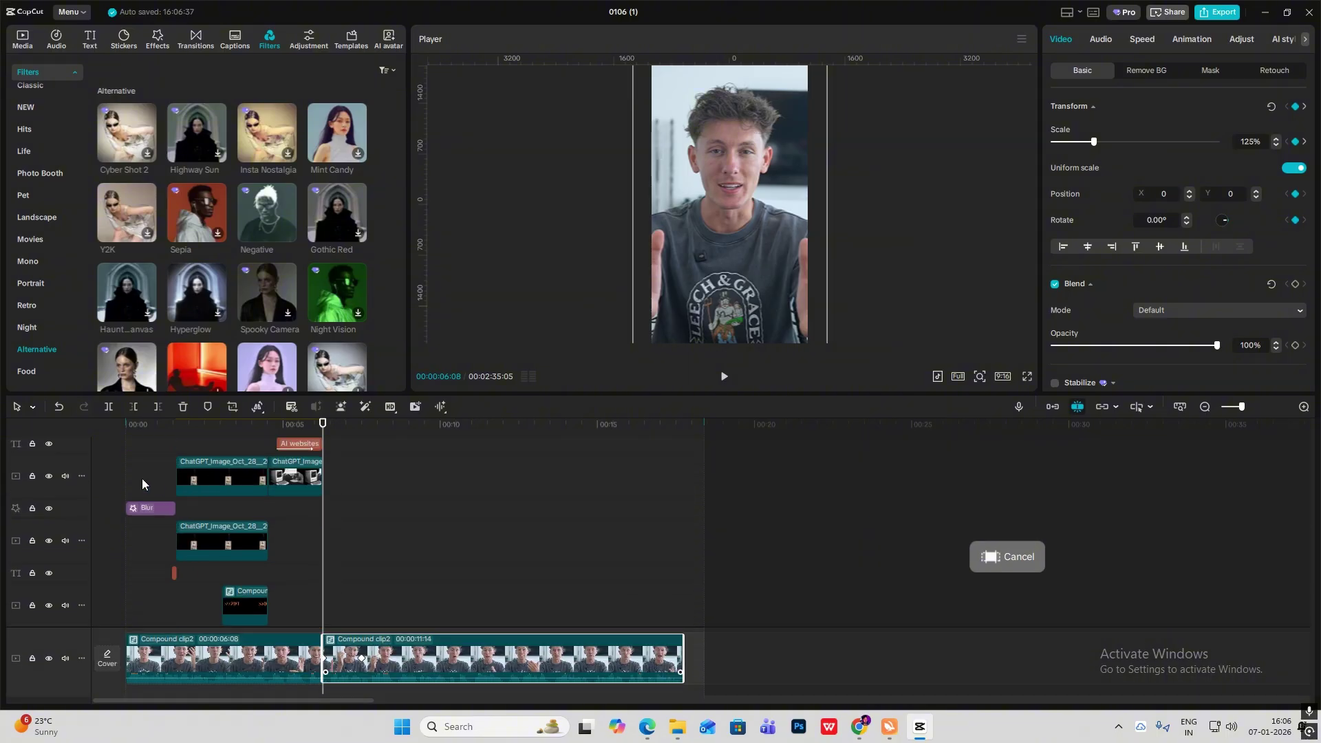
# Copy the opening Blur effect to 6:08 over the talking-head clip and preview the transition
pyautogui.click(140, 508)
pyautogui.scroll(-5, 341, 535)
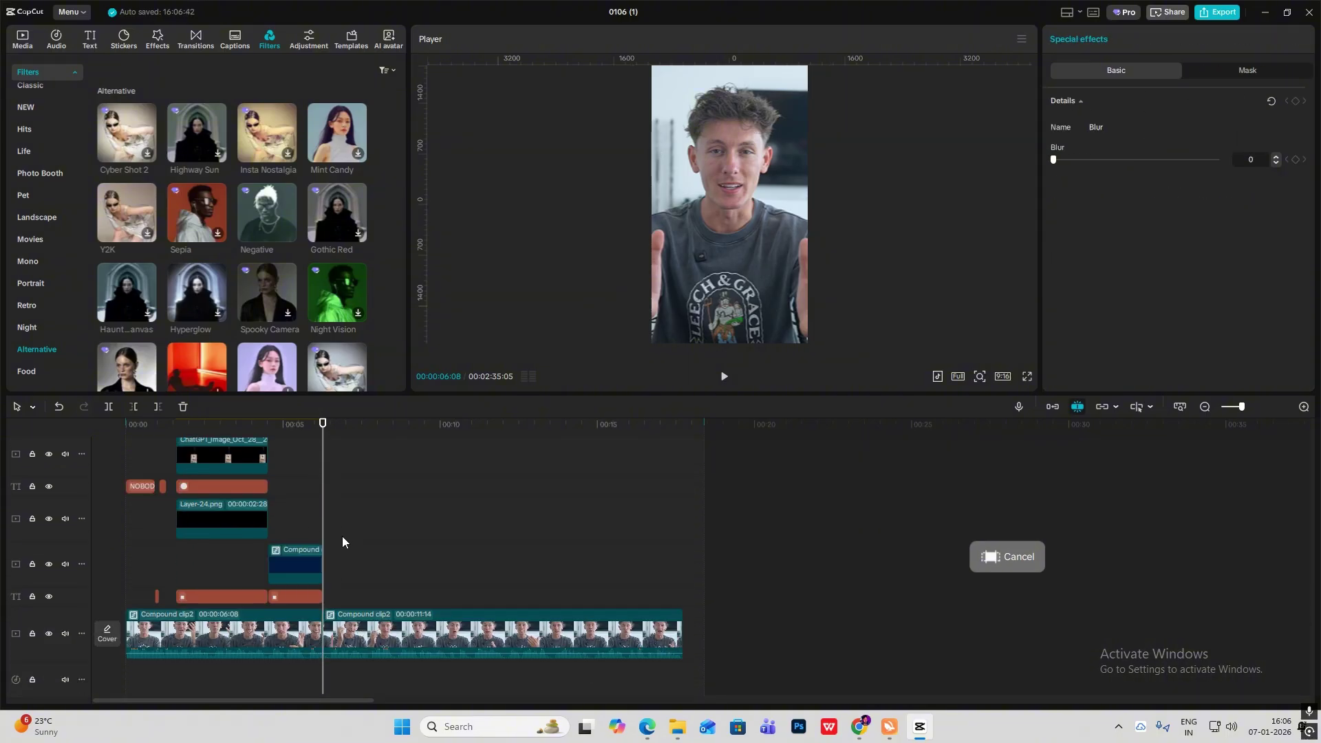
pyautogui.hotkey('ctrl', 'v')
pyautogui.press('space')
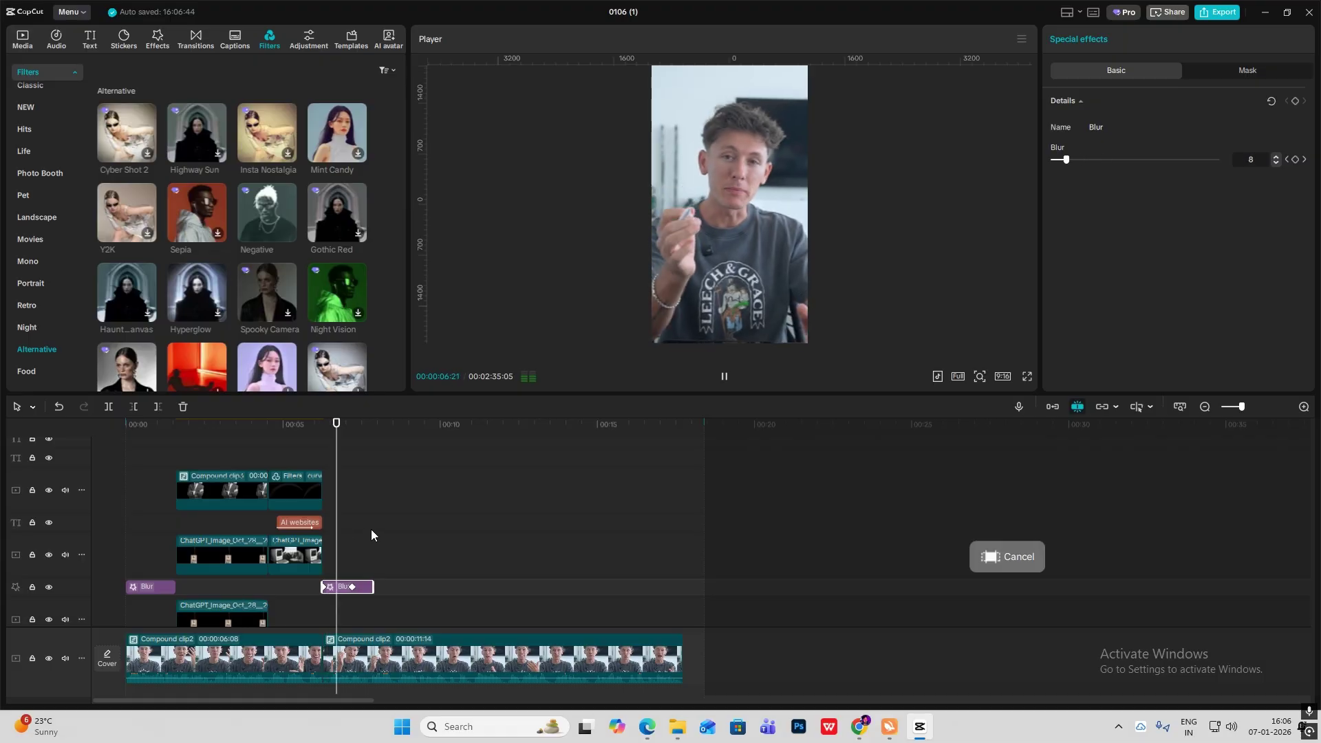
pyautogui.scroll(-3, 371, 529)
pyautogui.click(314, 507)
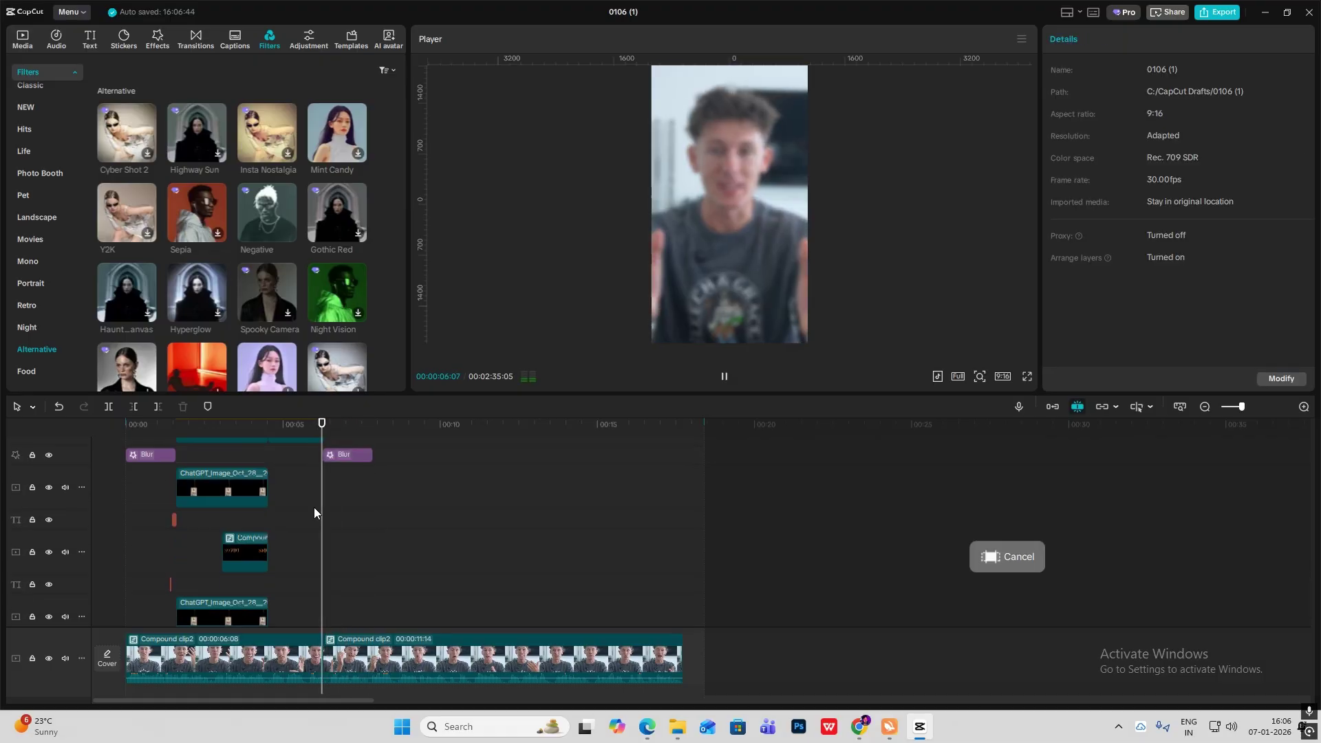
pyautogui.scroll(3, 316, 505)
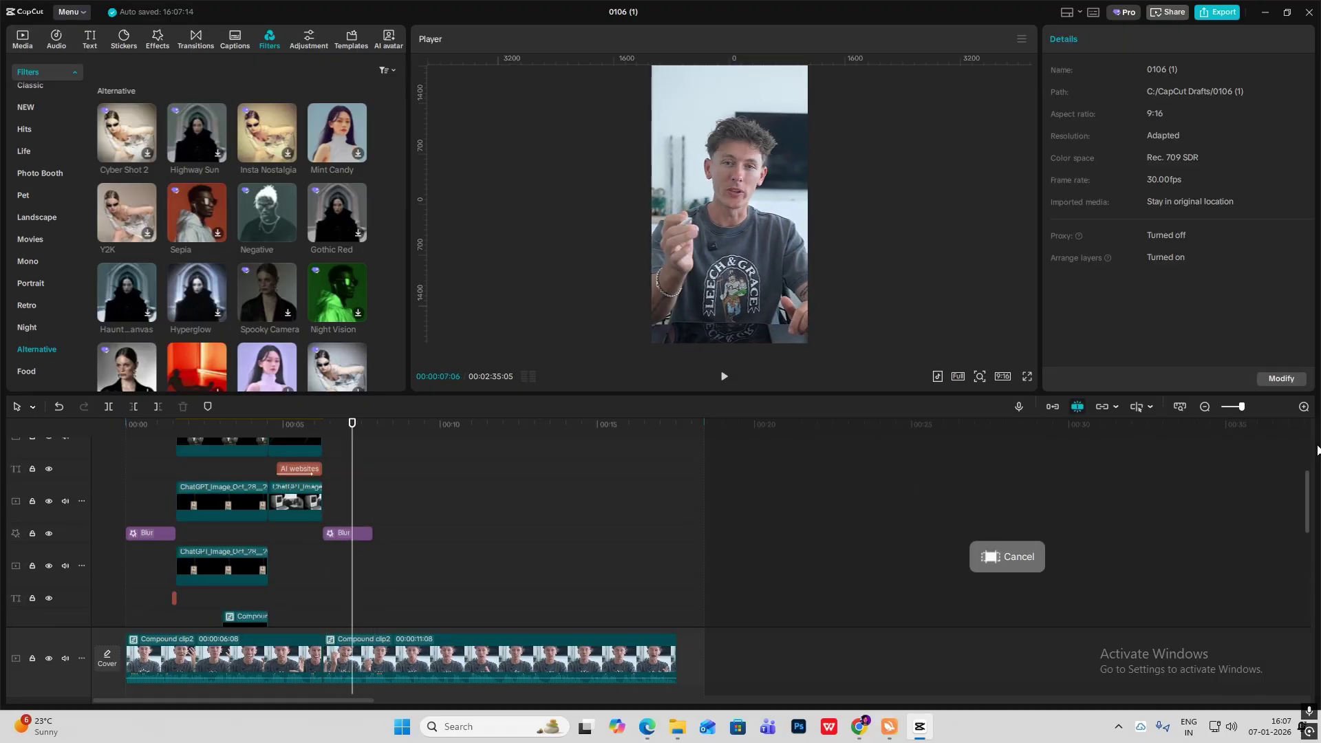
# Copy the parked caption texts from about 0:44 to 6:08 as six word clips: LET, ME, BE, CLEAR, WITH and YOU
pyautogui.click(1204, 407)
pyautogui.moveTo(584, 497)
pyautogui.mouseDown()
pyautogui.moveTo(565, 497)
pyautogui.moveTo(604, 495)
pyautogui.mouseUp()
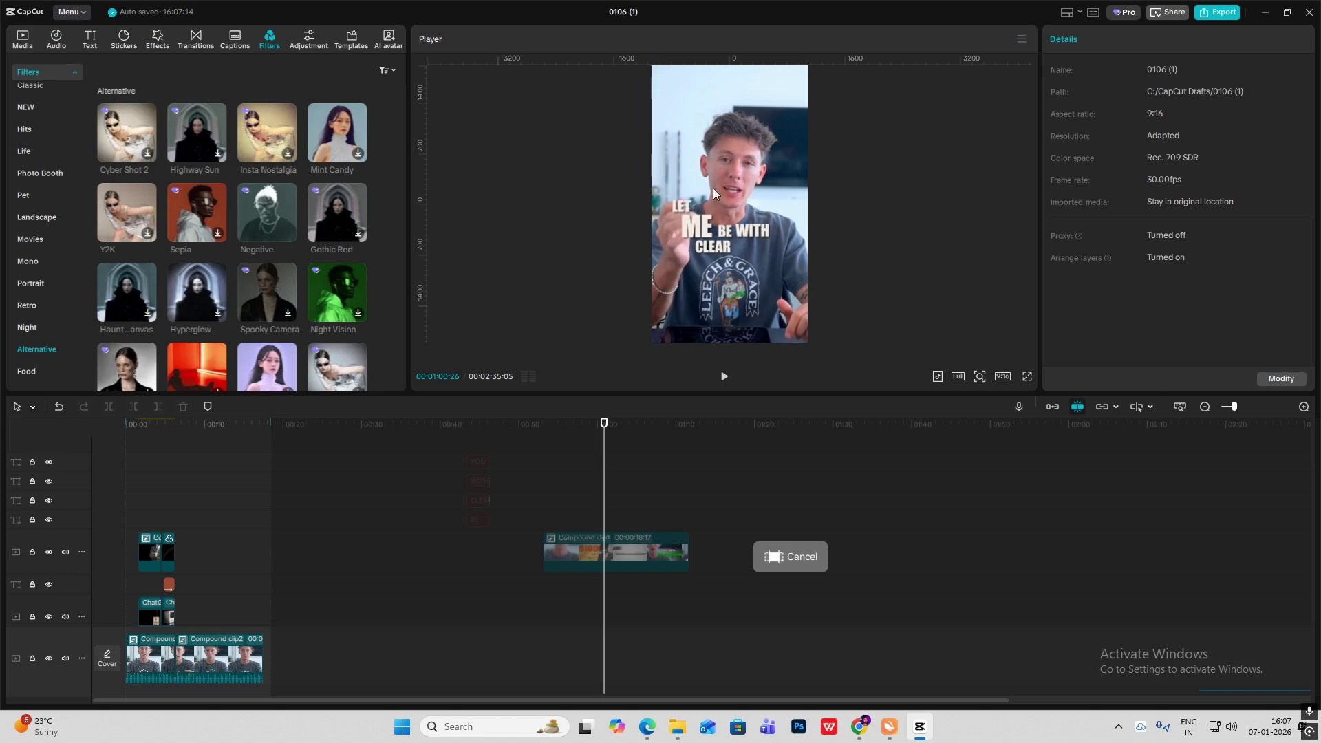
pyautogui.scroll(1, 515, 462)
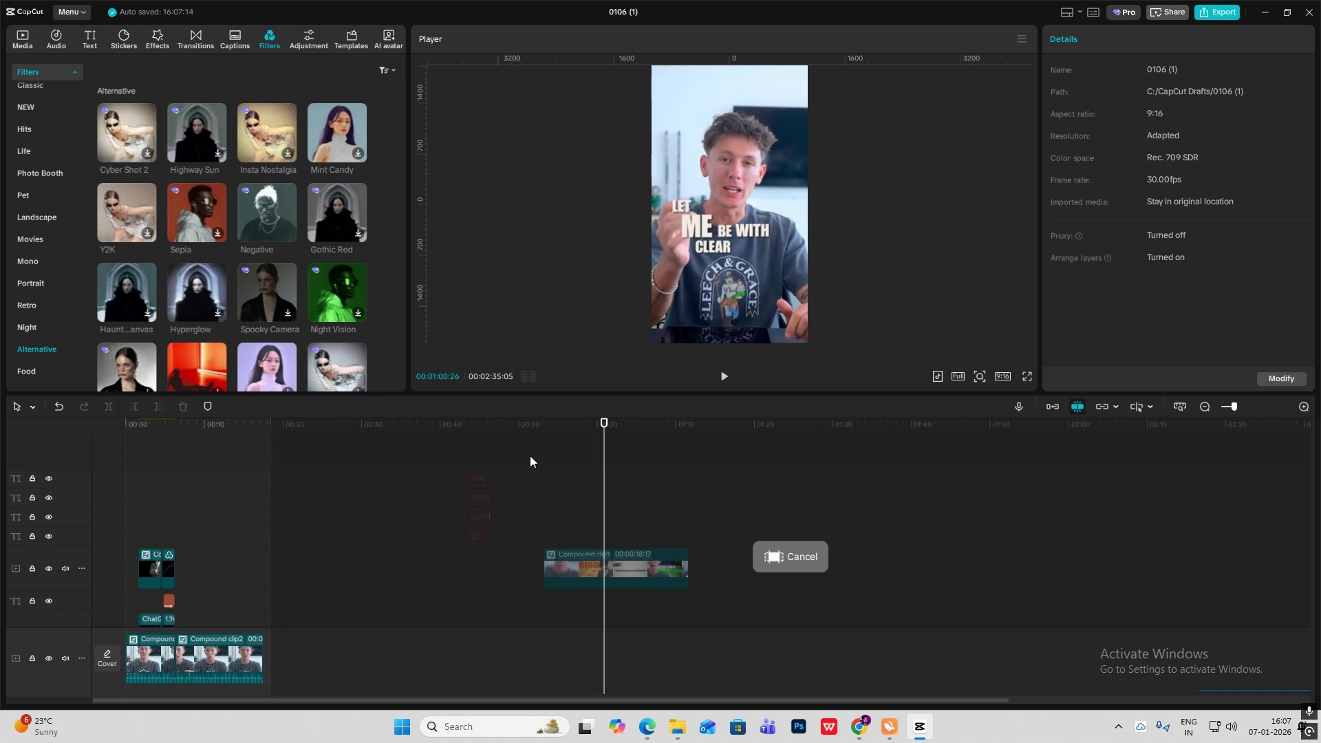
pyautogui.moveTo(529, 456); pyautogui.dragTo(458, 544)
pyautogui.scroll(-8, 473, 534)
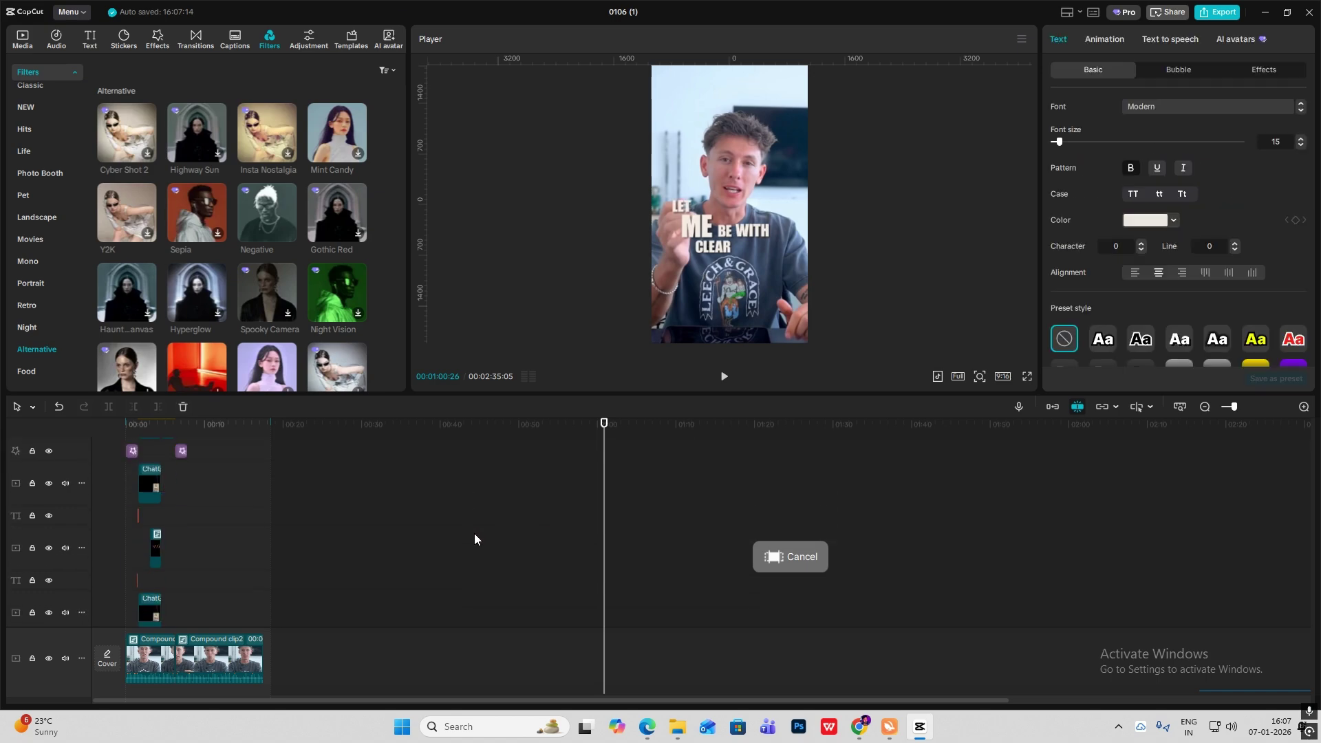
pyautogui.scroll(3, 603, 509)
pyautogui.moveTo(603, 509); pyautogui.dragTo(175, 509)
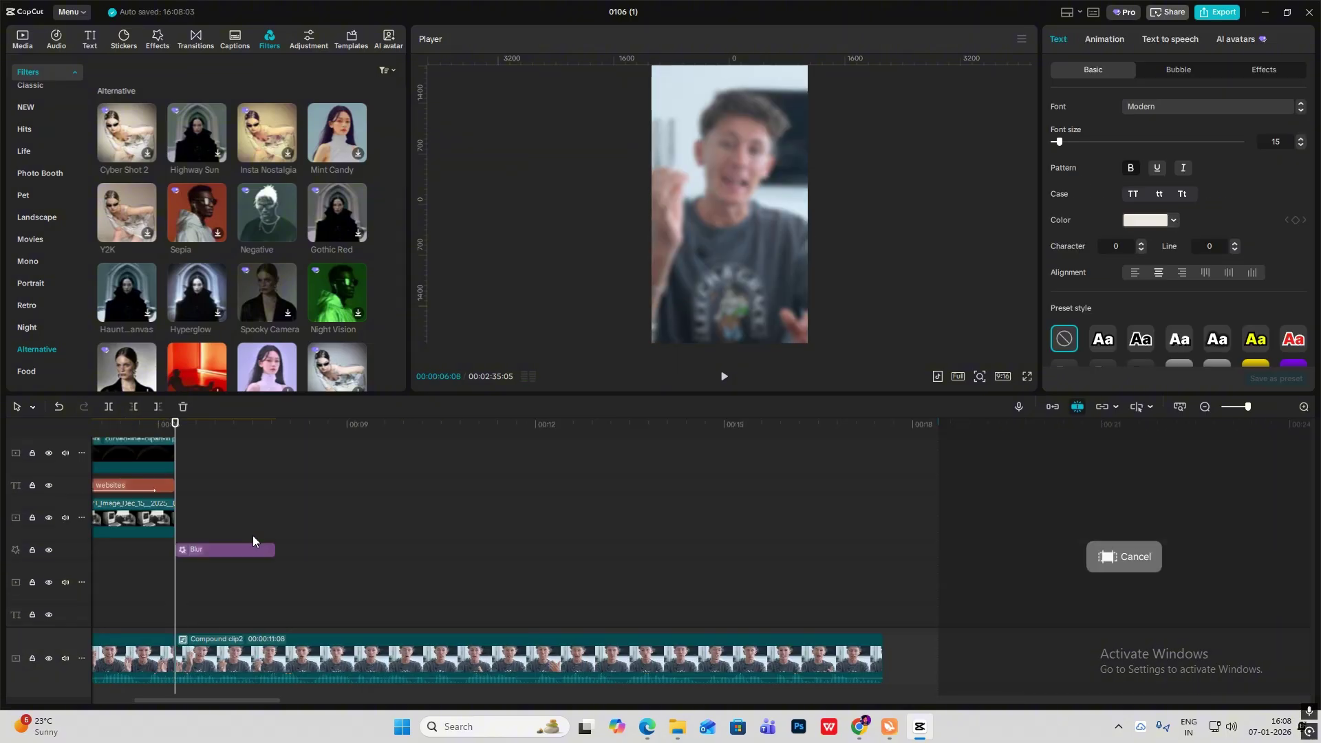
pyautogui.scroll(-3, 296, 510)
pyautogui.scroll(6, 334, 516)
pyautogui.click(265, 540)
pyautogui.press('v')
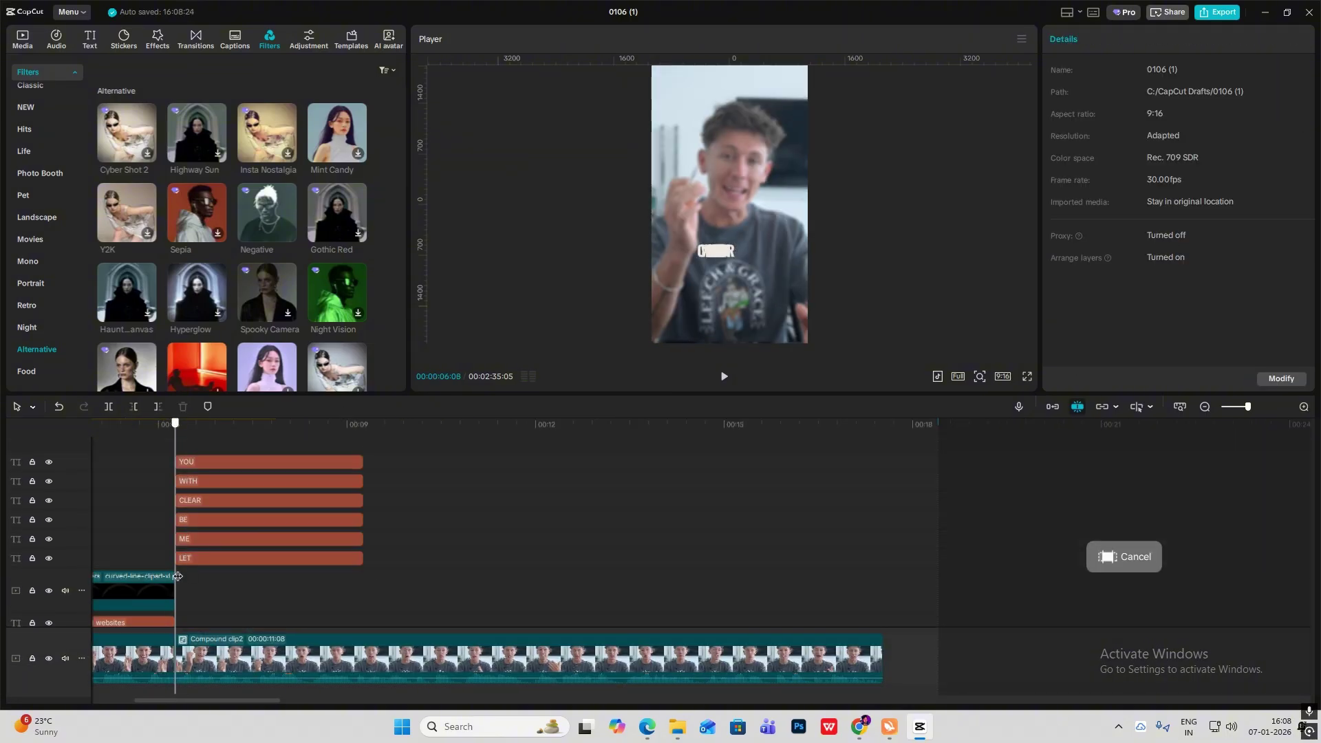
# Arrange the six caption words in a staggered layout over the speaker's chest, with CLEAR largest and BE smallest
pyautogui.click(269, 557)
pyautogui.click(266, 538)
pyautogui.moveTo(716, 251); pyautogui.dragTo(771, 237)
pyautogui.click(241, 519)
pyautogui.click(213, 500)
pyautogui.click(210, 481)
pyautogui.click(210, 462)
# Add timeline markers from 6:08 onward where each caption word is spoken
pyautogui.click(1302, 407)
pyautogui.scroll(3, 550, 509)
pyautogui.click(238, 553)
pyautogui.press('m')
pyautogui.click(183, 432)
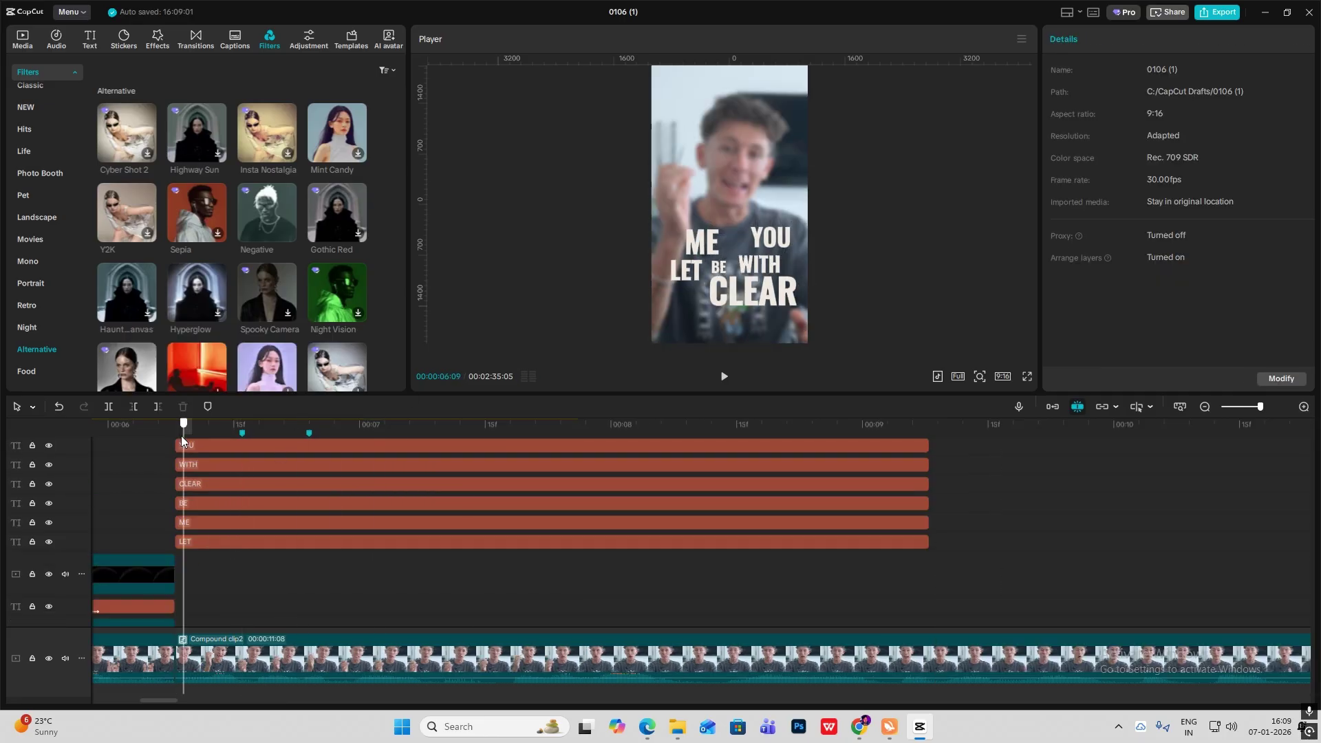
pyautogui.press('m')
pyautogui.press('space')
pyautogui.press('m')
pyautogui.press('m')
pyautogui.press('m')
# Time the words to the markers: end LET at 6:16, and start ME at 6:16, BE at 6:24 and CLEAR at 7:00
pyautogui.click(176, 427)
pyautogui.click(214, 542)
pyautogui.press('w')
pyautogui.click(196, 522)
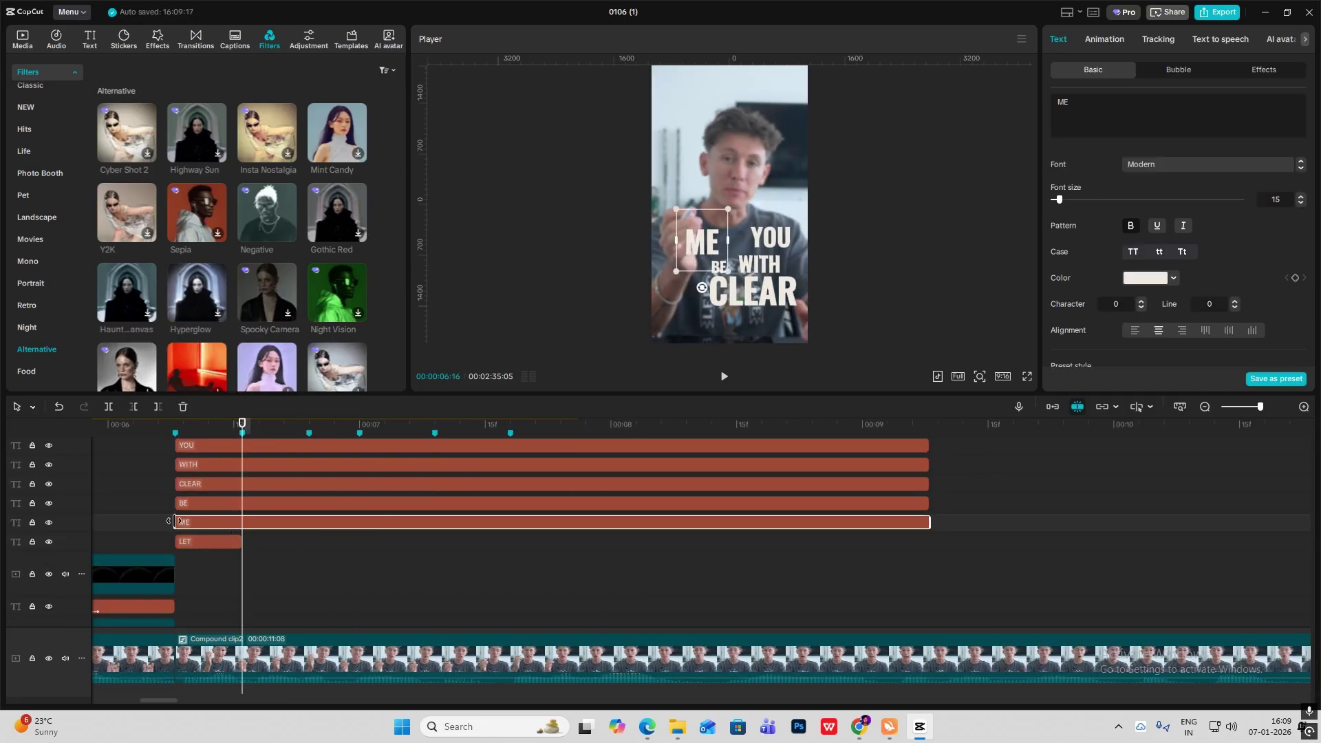
pyautogui.click(309, 427)
pyautogui.press('w')
pyautogui.moveTo(175, 522); pyautogui.dragTo(309, 503)
pyautogui.click(195, 503)
pyautogui.click(359, 426)
pyautogui.press('w')
pyautogui.click(359, 424)
pyautogui.moveTo(232, 483); pyautogui.dragTo(416, 491)
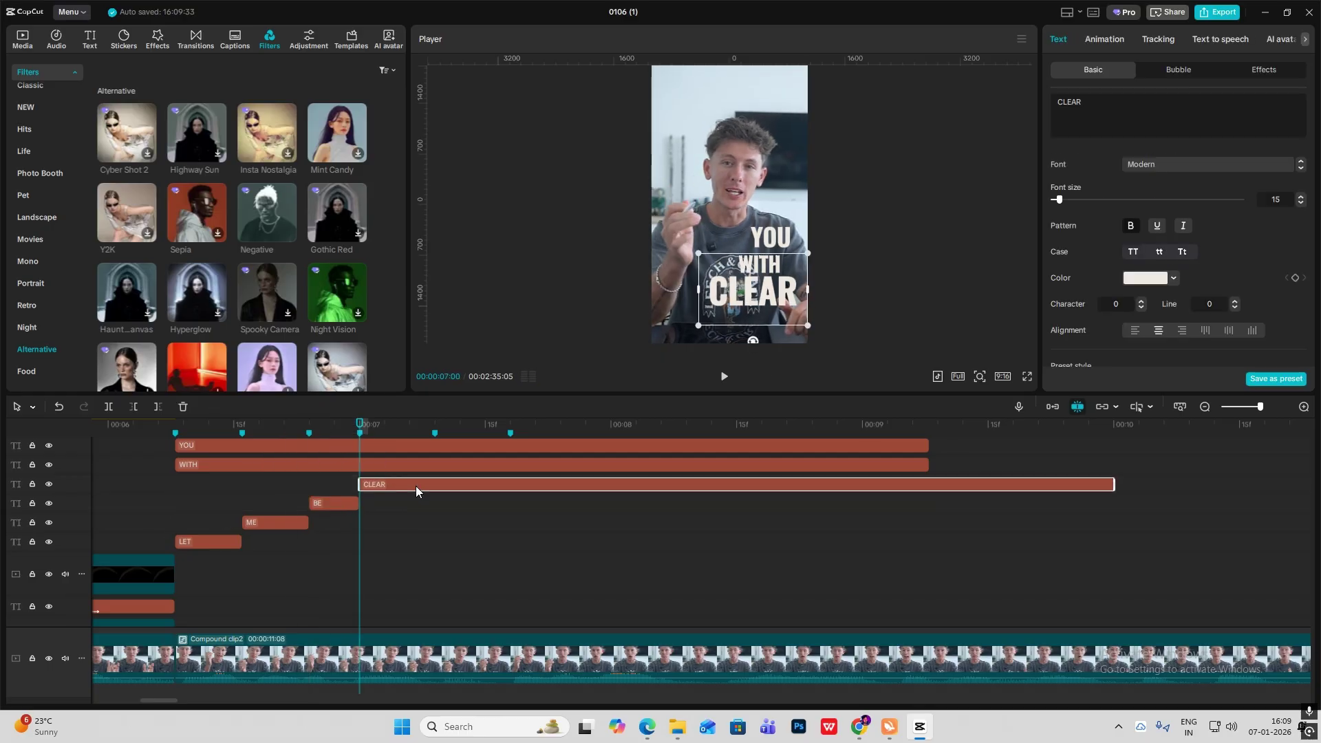
# Move the fifth marker to 7:07, start WITH there, and start YOU at about 7:11
pyautogui.click(418, 425)
pyautogui.moveTo(434, 433); pyautogui.dragTo(418, 433)
pyautogui.moveTo(271, 465); pyautogui.dragTo(513, 465)
pyautogui.click(460, 425)
pyautogui.moveTo(221, 447); pyautogui.dragTo(498, 445)
# Extend the LET, ME and BE clips and trim the caption words to a common end at about 7:13
pyautogui.moveTo(334, 503); pyautogui.dragTo(684, 504)
pyautogui.hotkey('ctrl', 'z')
pyautogui.moveTo(309, 522); pyautogui.dragTo(461, 523)
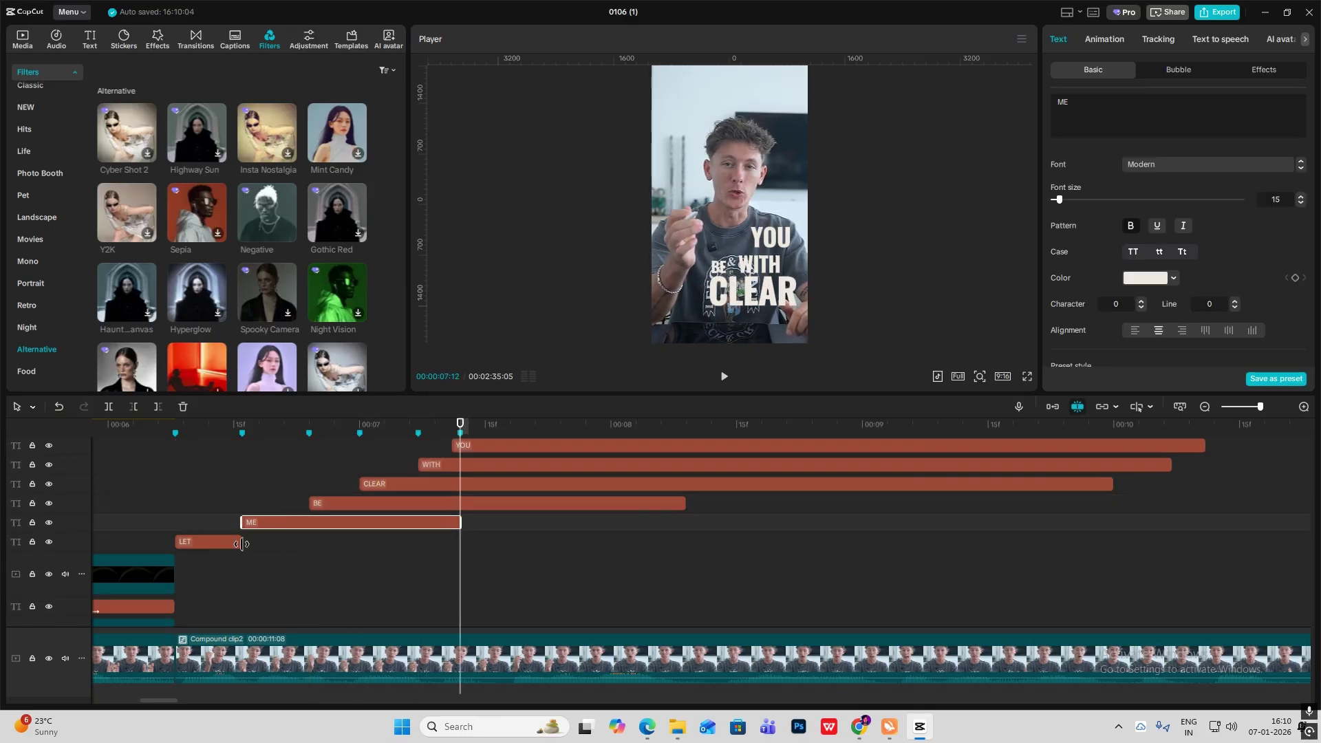
pyautogui.moveTo(241, 542); pyautogui.dragTo(460, 542)
pyautogui.click(467, 535)
pyautogui.press('w')
# Select all six caption words and enable Shadow on them
pyautogui.click(416, 481)
pyautogui.scroll(2, 417, 481)
pyautogui.moveTo(509, 585); pyautogui.dragTo(440, 467)
pyautogui.scroll(-5, 1176, 276)
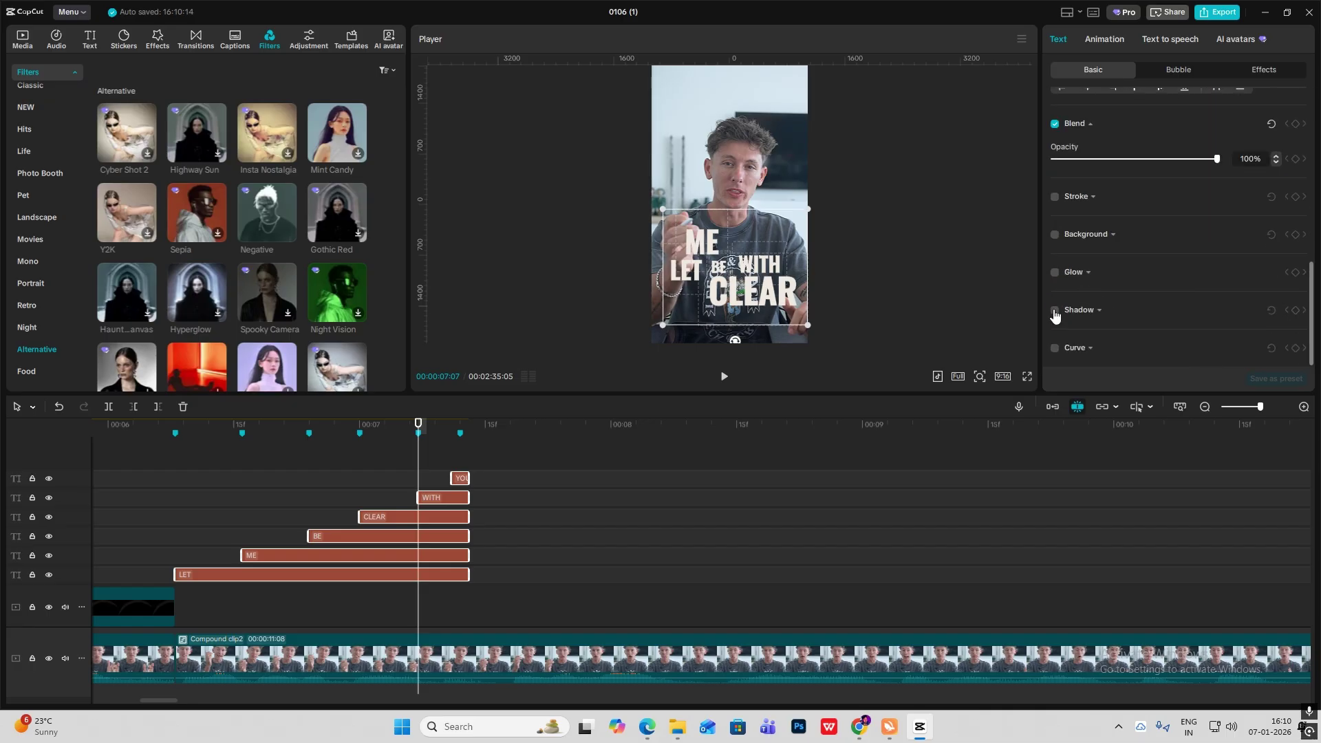
pyautogui.click(1055, 311)
# Reselect the caption words and undo the last four edits
pyautogui.click(493, 480)
pyautogui.moveTo(509, 584); pyautogui.dragTo(493, 480)
pyautogui.click(502, 458)
pyautogui.hotkey('ctrl', 'z')
pyautogui.hotkey('ctrl', 'z')
pyautogui.hotkey('ctrl', 'z')
pyautogui.hotkey('ctrl', 'z')
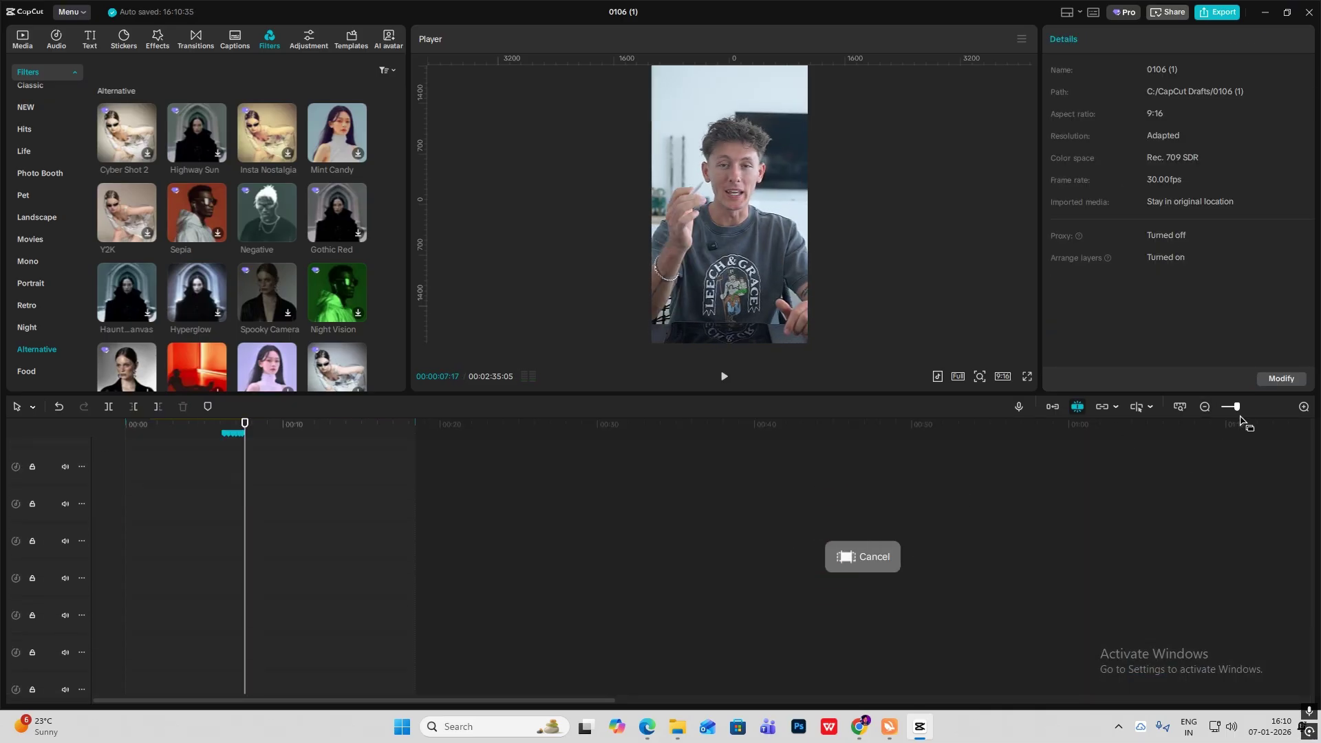
# Add the ruler template image above the talking-head clip, starting at 7:16 where the caption words end
pyautogui.click(1205, 406)
pyautogui.click(1205, 406)
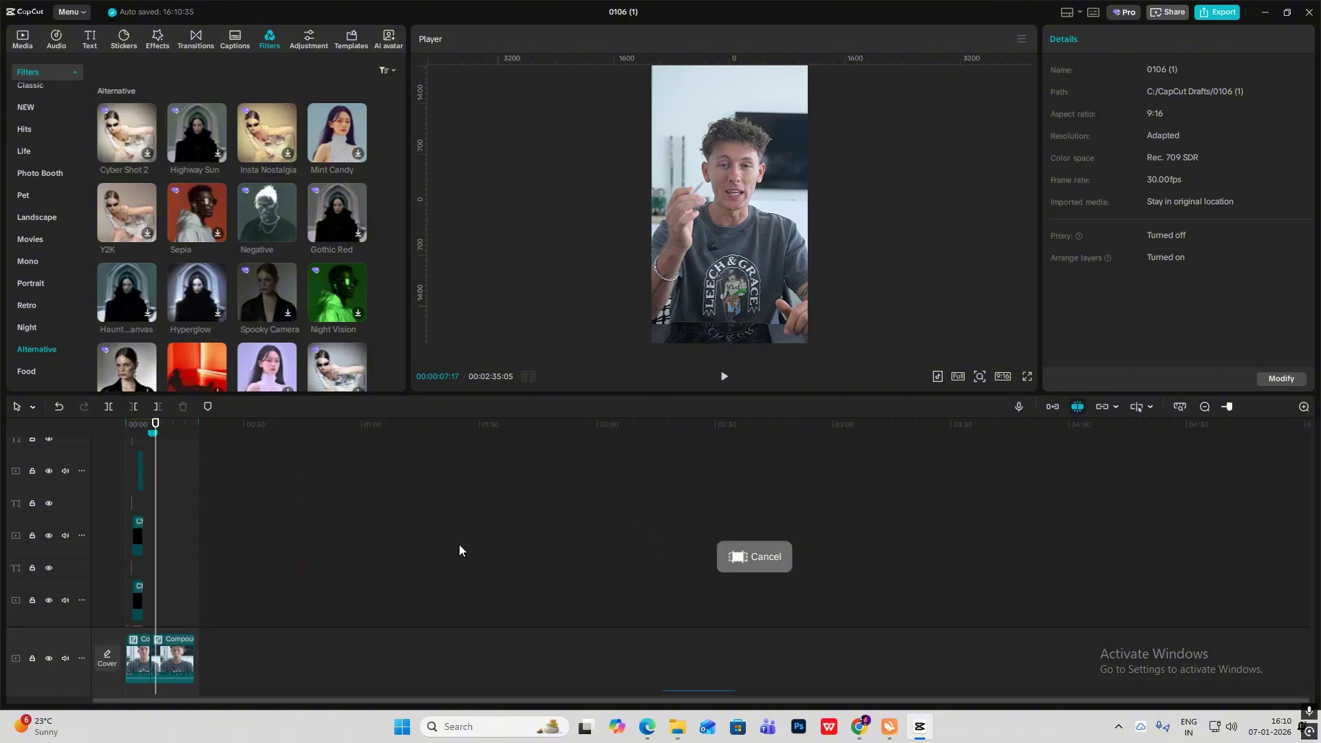
pyautogui.click(346, 482)
pyautogui.moveTo(347, 482); pyautogui.dragTo(157, 490)
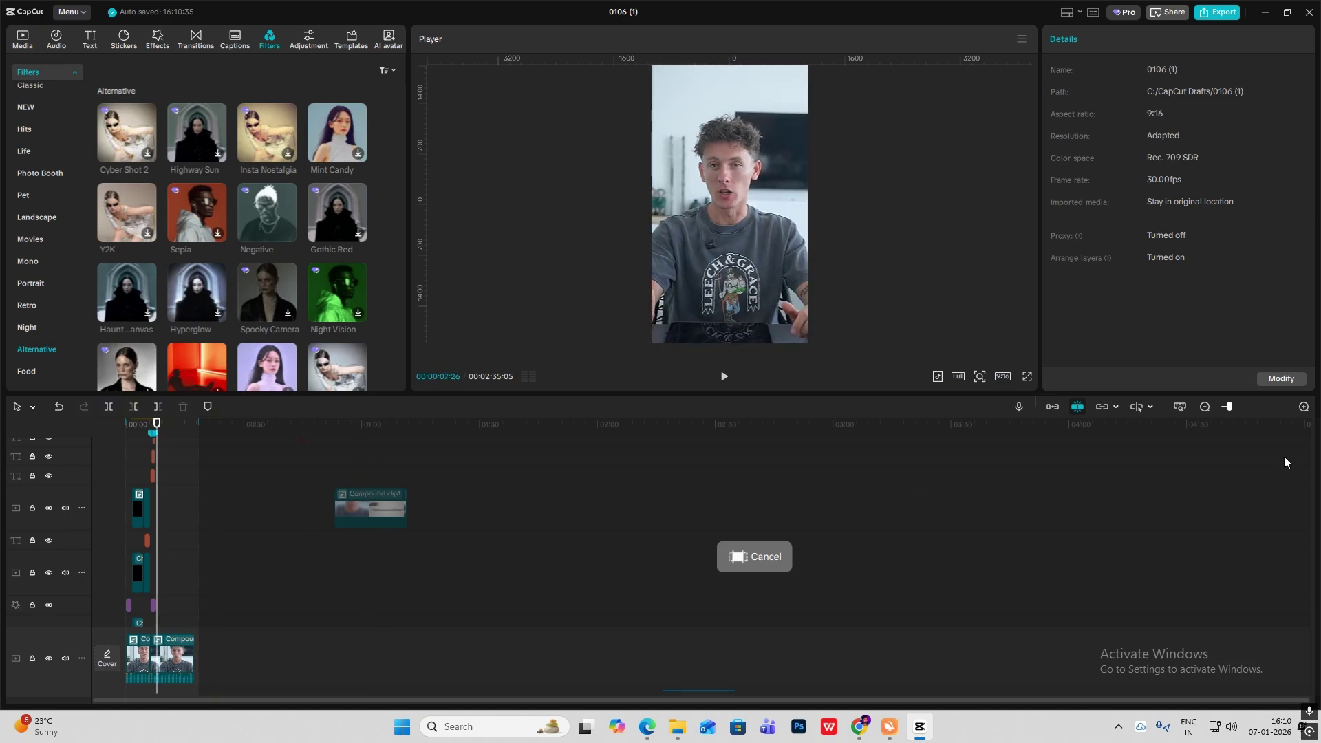
pyautogui.click(1303, 406)
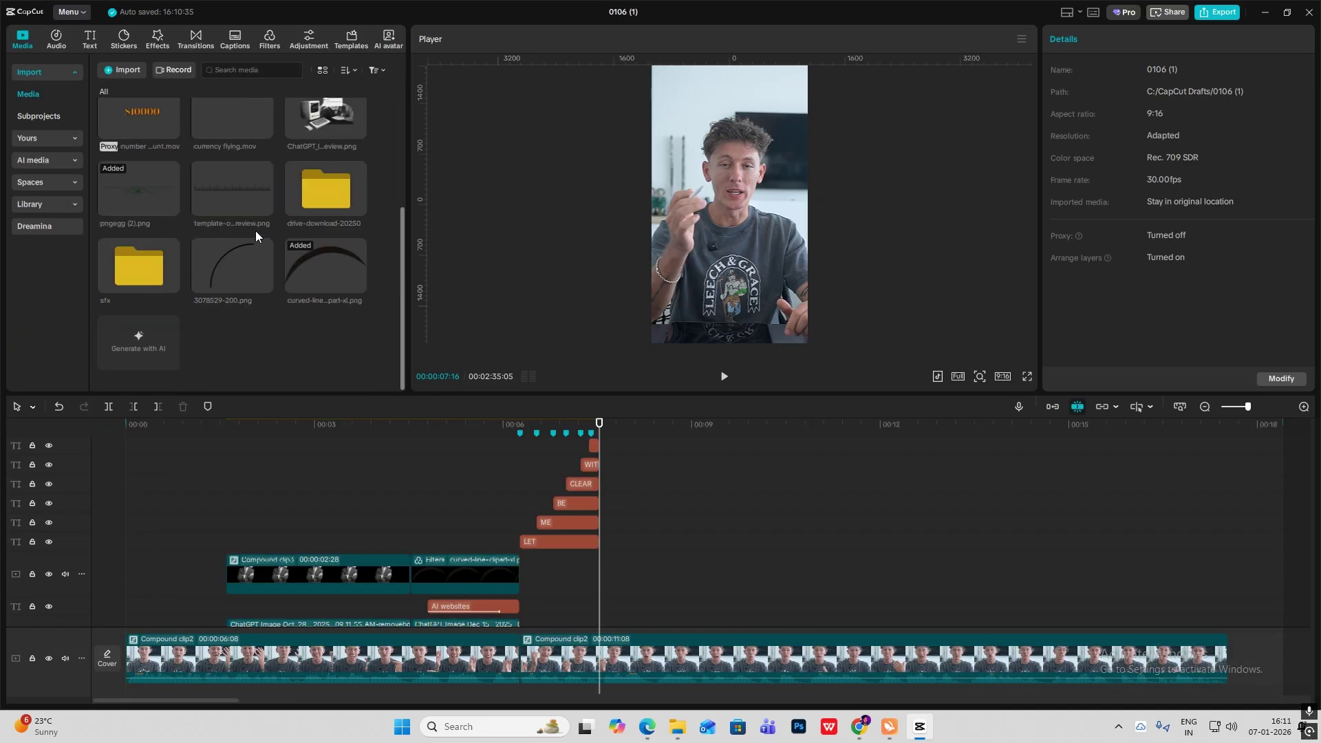
pyautogui.moveTo(255, 230); pyautogui.dragTo(602, 571)
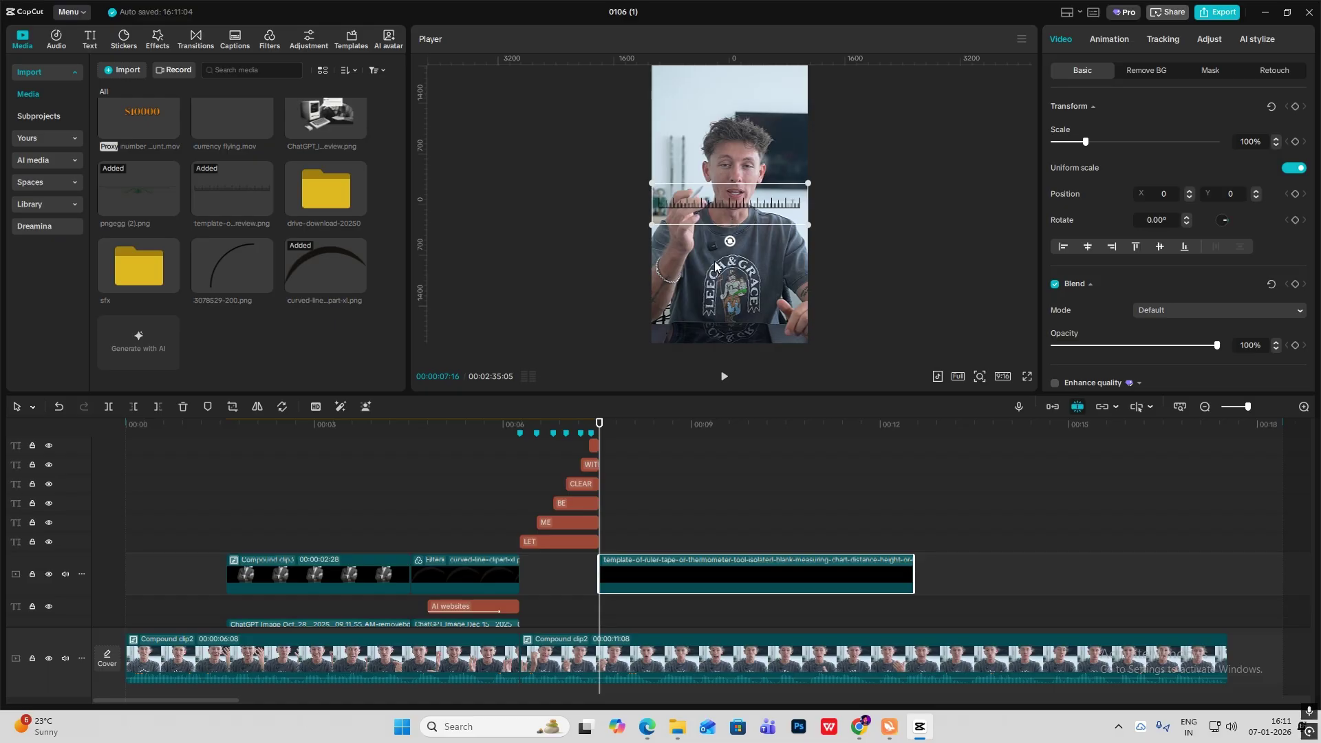
# Copy the beige full-frame background text clip and paste it beneath the ruler as its backdrop
pyautogui.scroll(-3, 300, 513)
pyautogui.click(300, 512)
pyautogui.hotkey('ctrl', 'c')
pyautogui.hotkey('ctrl', 'v')
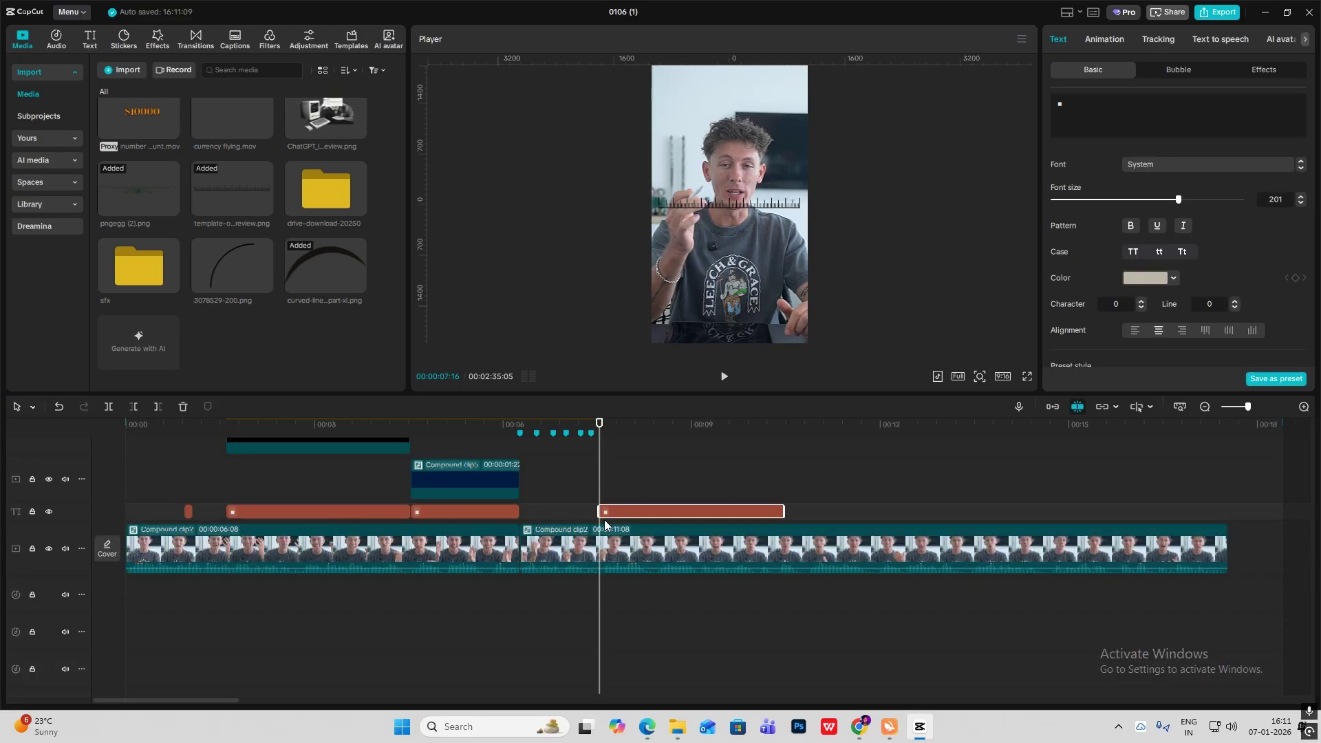
pyautogui.moveTo(625, 510); pyautogui.dragTo(547, 514)
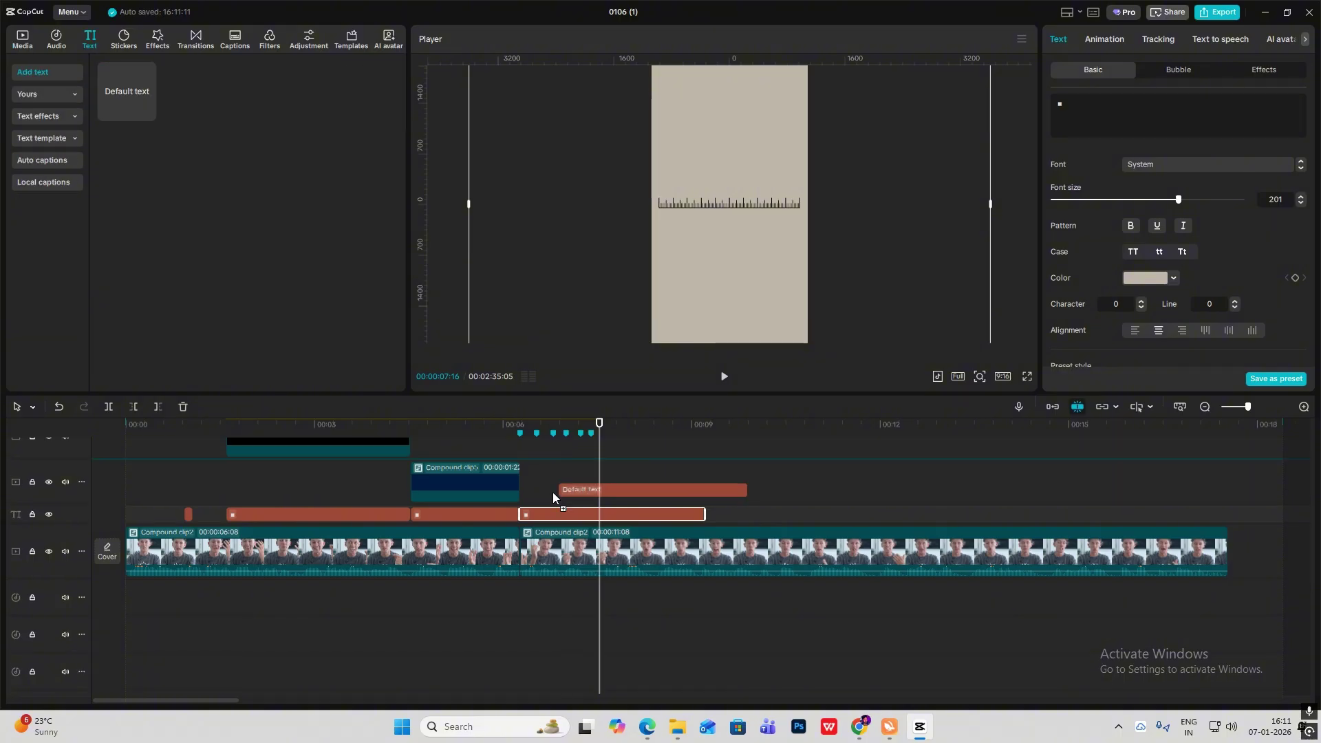
# Add a default text reading 2025 and place its clip above the ruler clip, starting at 7:16
pyautogui.moveTo(554, 498); pyautogui.dragTo(531, 500)
pyautogui.write('2')
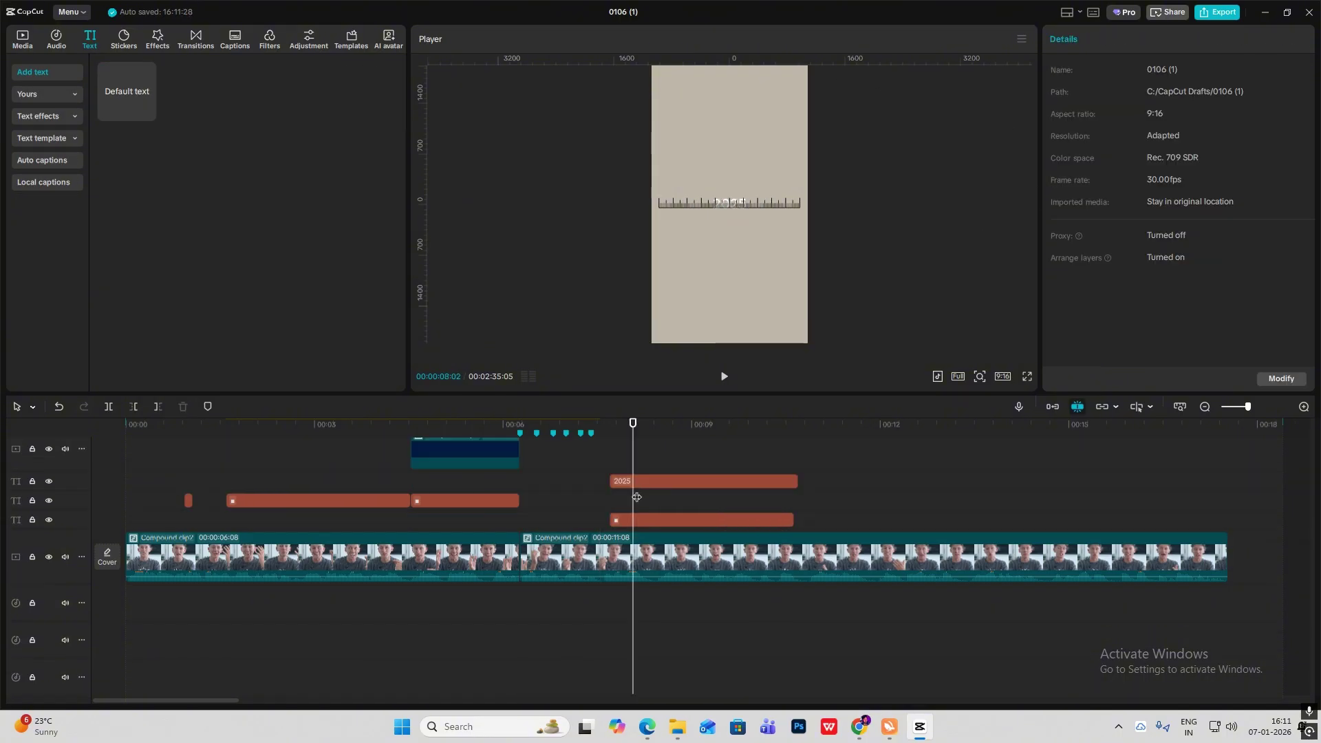
pyautogui.moveTo(637, 487); pyautogui.dragTo(649, 386)
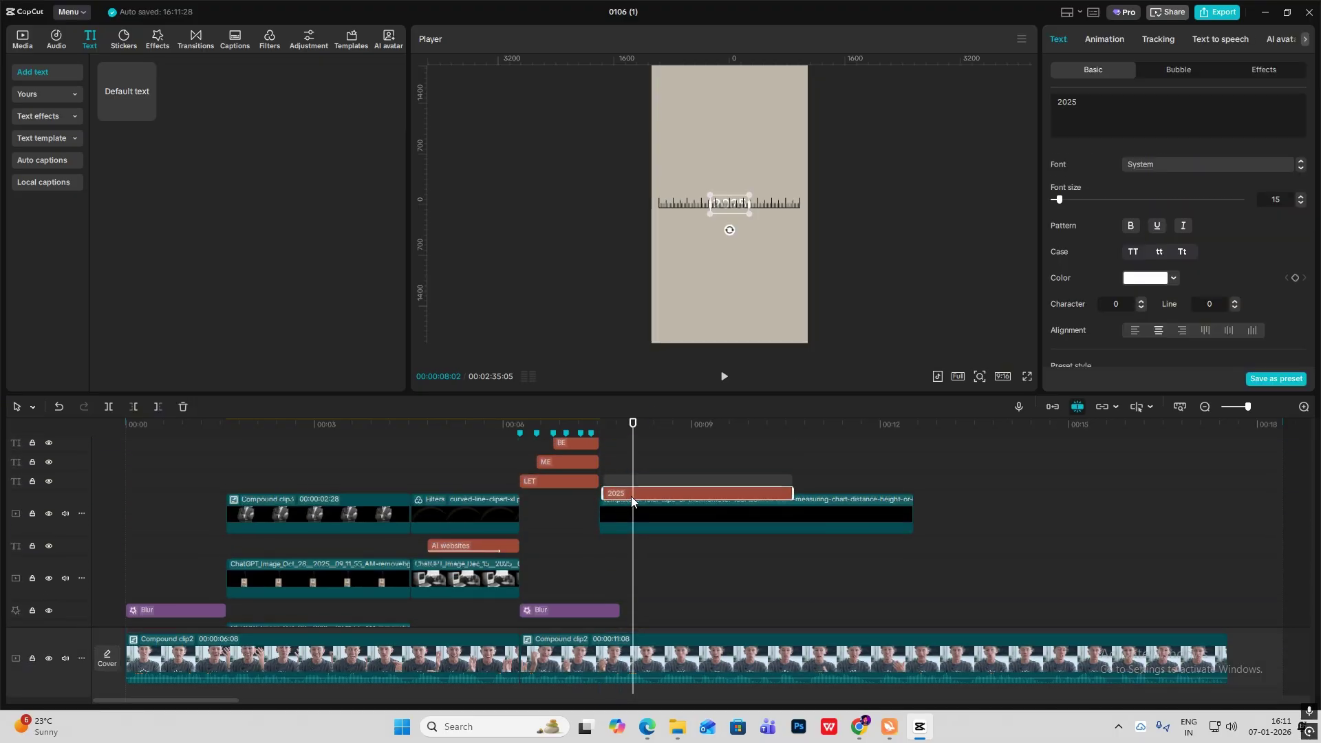
pyautogui.moveTo(628, 480); pyautogui.dragTo(625, 480)
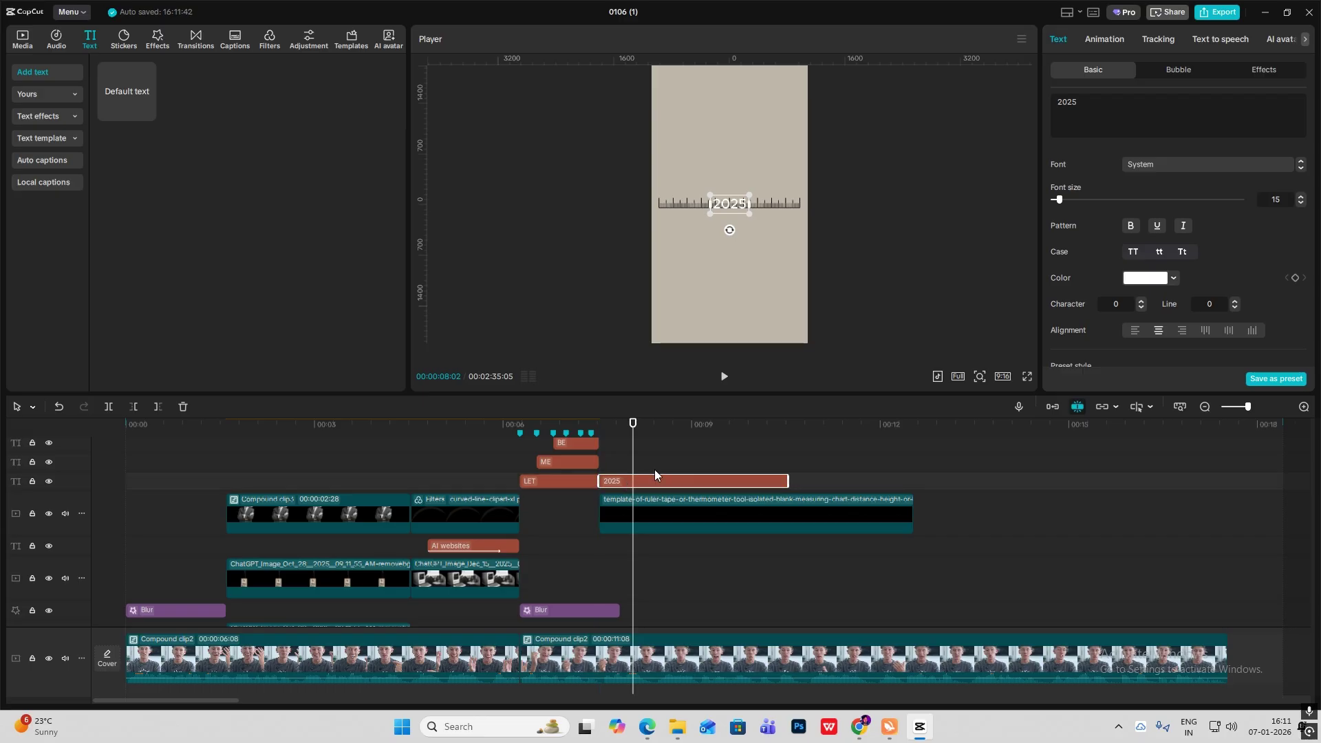
# Colour the 2025 text black, move it above the left part of the ruler, and set its font to RotwangPro-Black
pyautogui.click(1145, 284)
pyautogui.moveTo(1114, 330); pyautogui.dragTo(1081, 368)
pyautogui.moveTo(736, 210); pyautogui.dragTo(694, 180)
pyautogui.click(1150, 168)
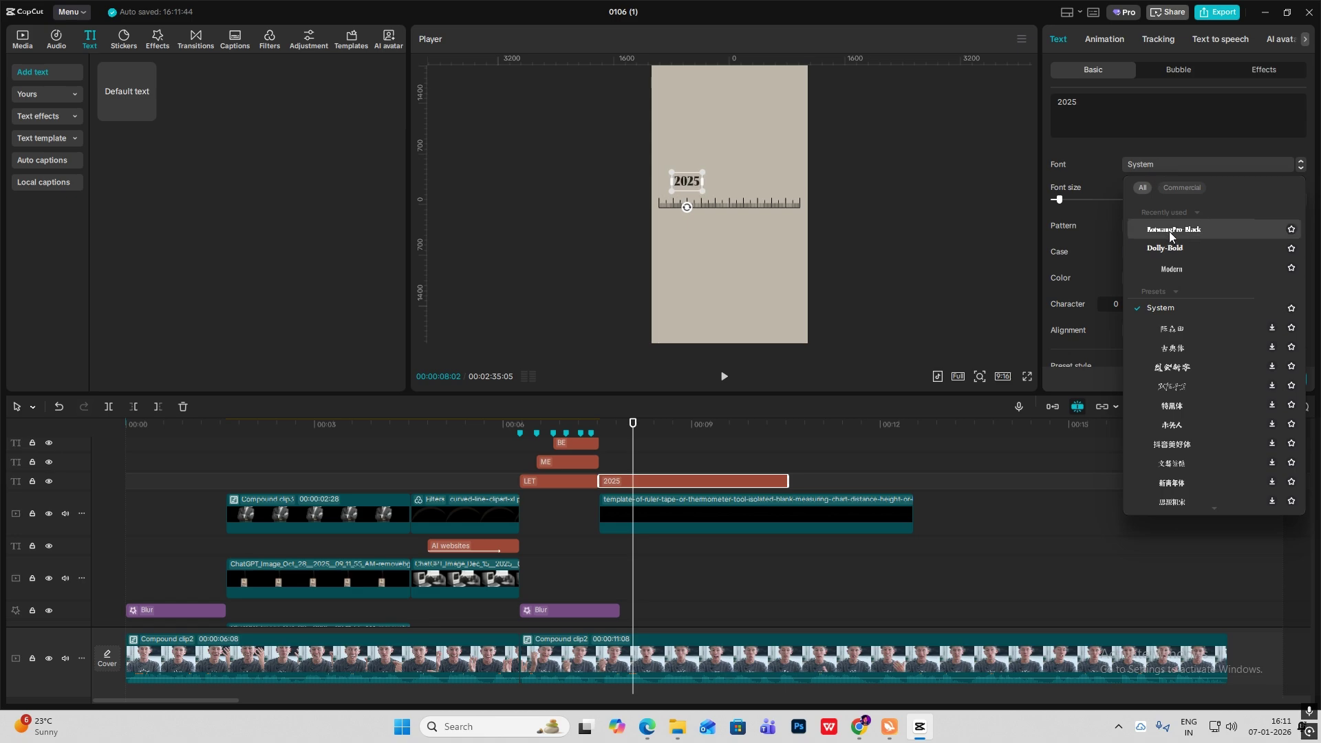
pyautogui.click(1170, 232)
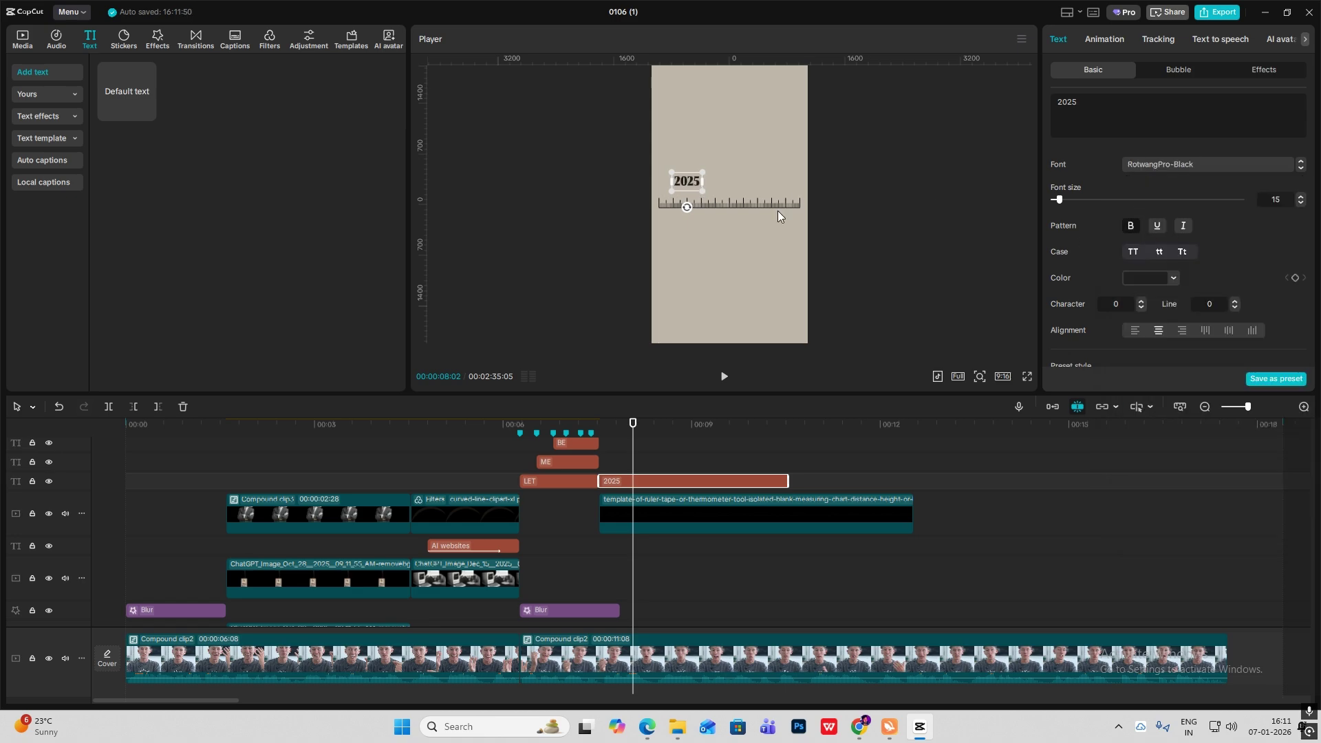
# Shrink the 2025 label and place it just above the ruler's left end
pyautogui.moveTo(701, 190); pyautogui.dragTo(713, 203)
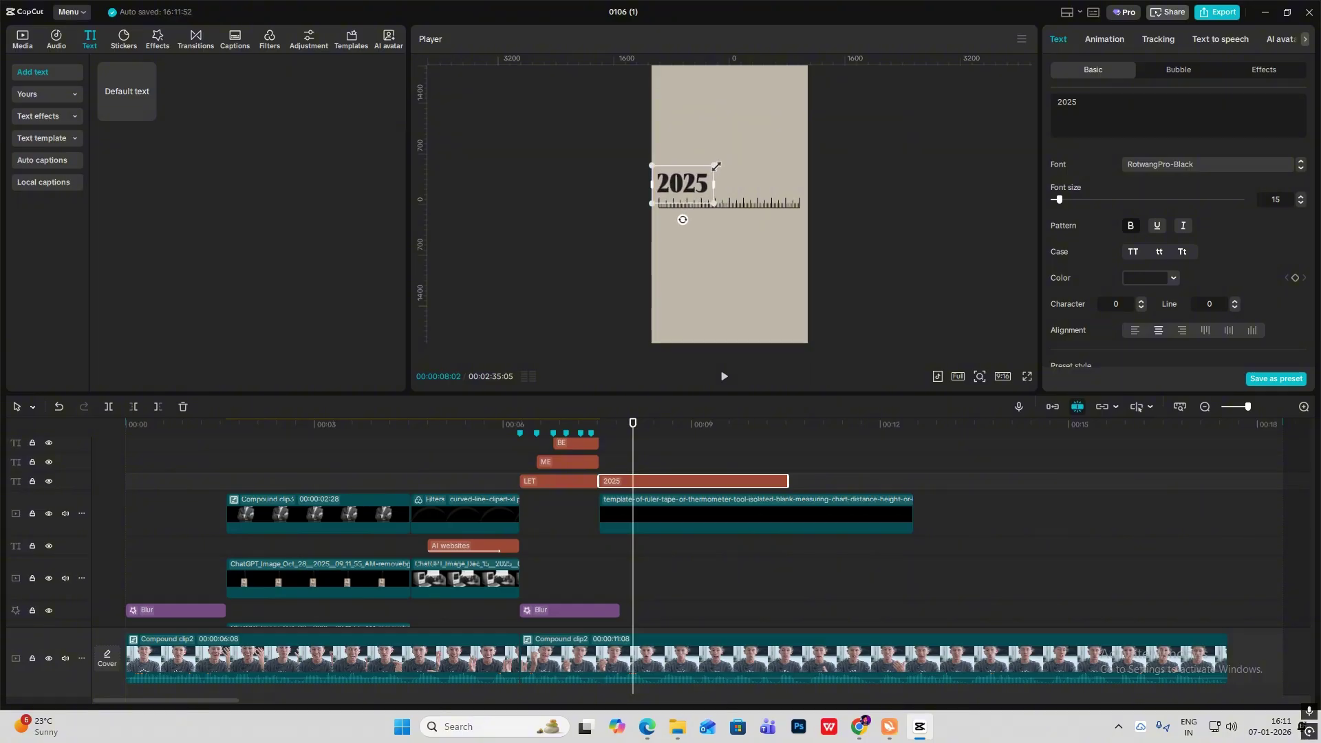
pyautogui.hotkey('ctrl', 'z')
pyautogui.click(978, 377)
pyautogui.click(980, 403)
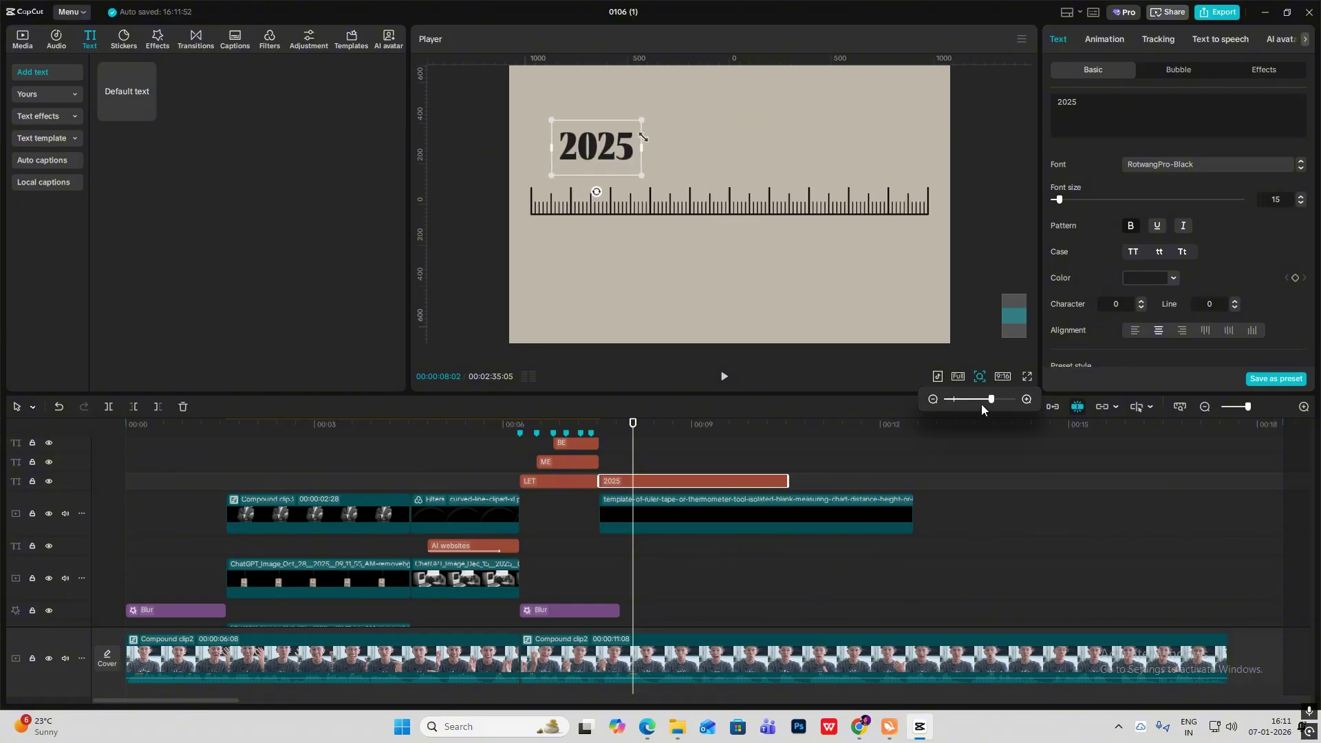
pyautogui.moveTo(592, 141); pyautogui.dragTo(549, 178)
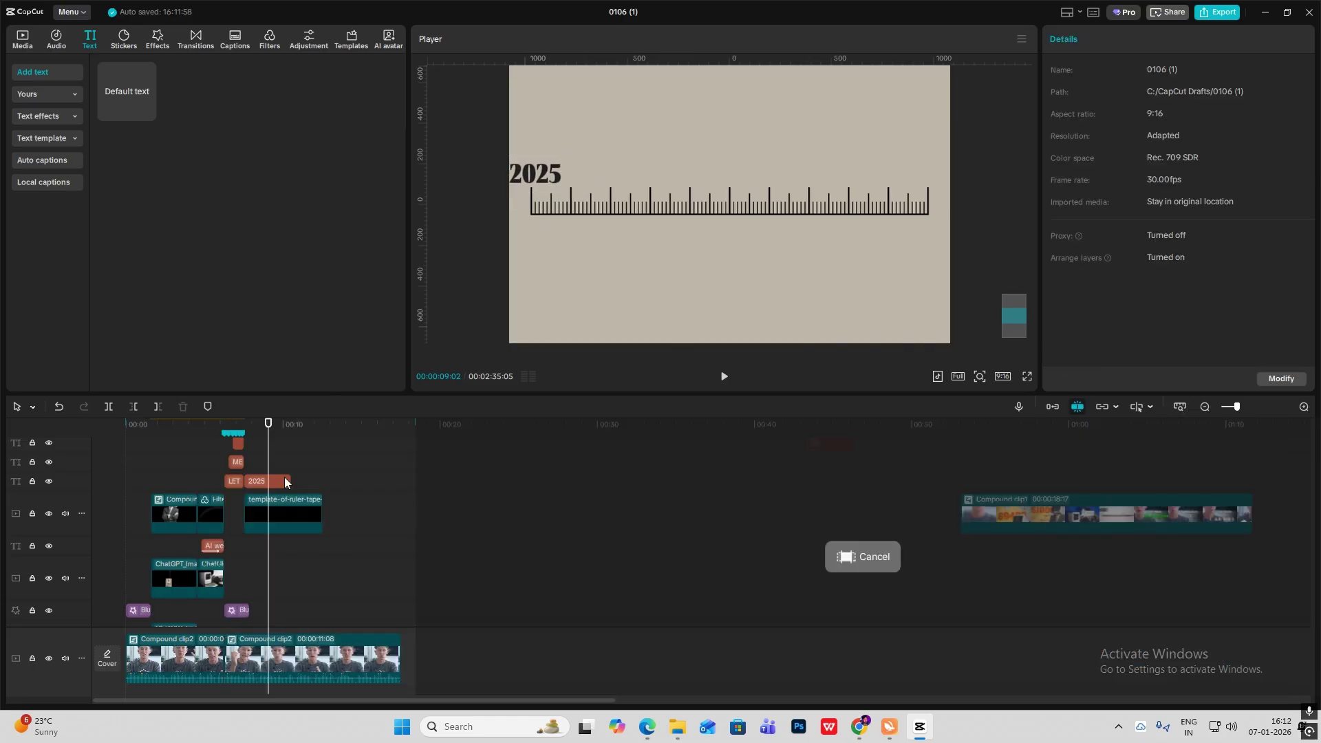
# Extend the 2025 text to the ruler clip's end, duplicate it, and place the copy near the ruler's middle reading 2024
pyautogui.click(279, 483)
pyautogui.moveTo(293, 481)
pyautogui.mouseDown()
pyautogui.moveTo(322, 481)
pyautogui.moveTo(294, 460)
pyautogui.mouseUp()
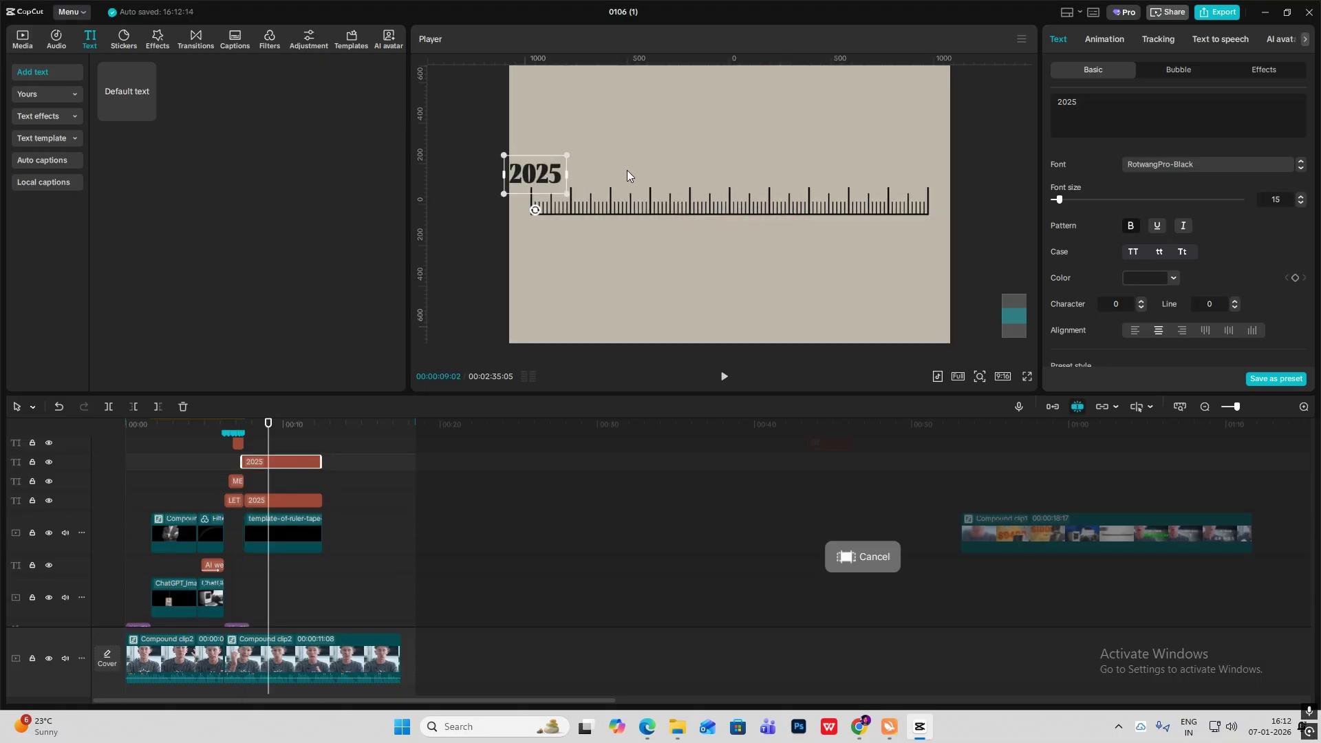
pyautogui.moveTo(537, 175); pyautogui.dragTo(693, 175)
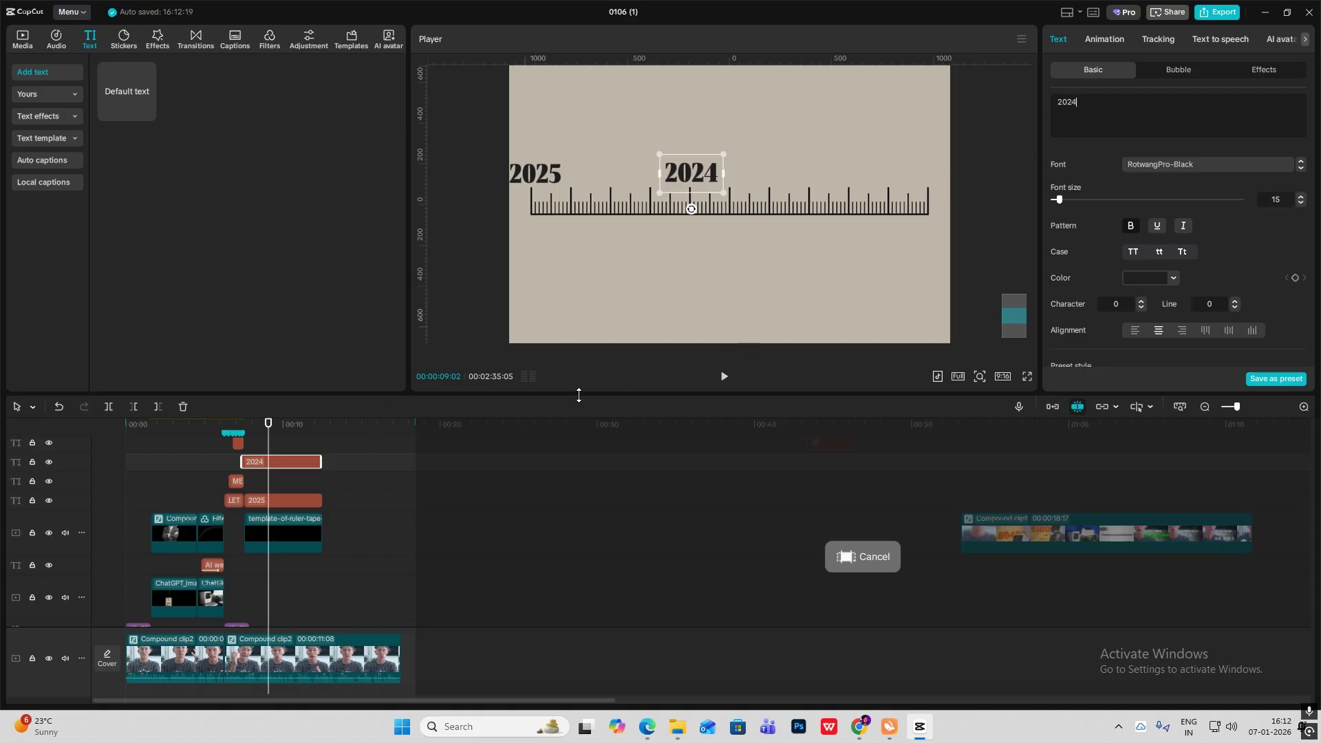
# Combine the 2024 text, the 2025 text and the ruler into one compound clip
pyautogui.moveTo(339, 476); pyautogui.dragTo(312, 582)
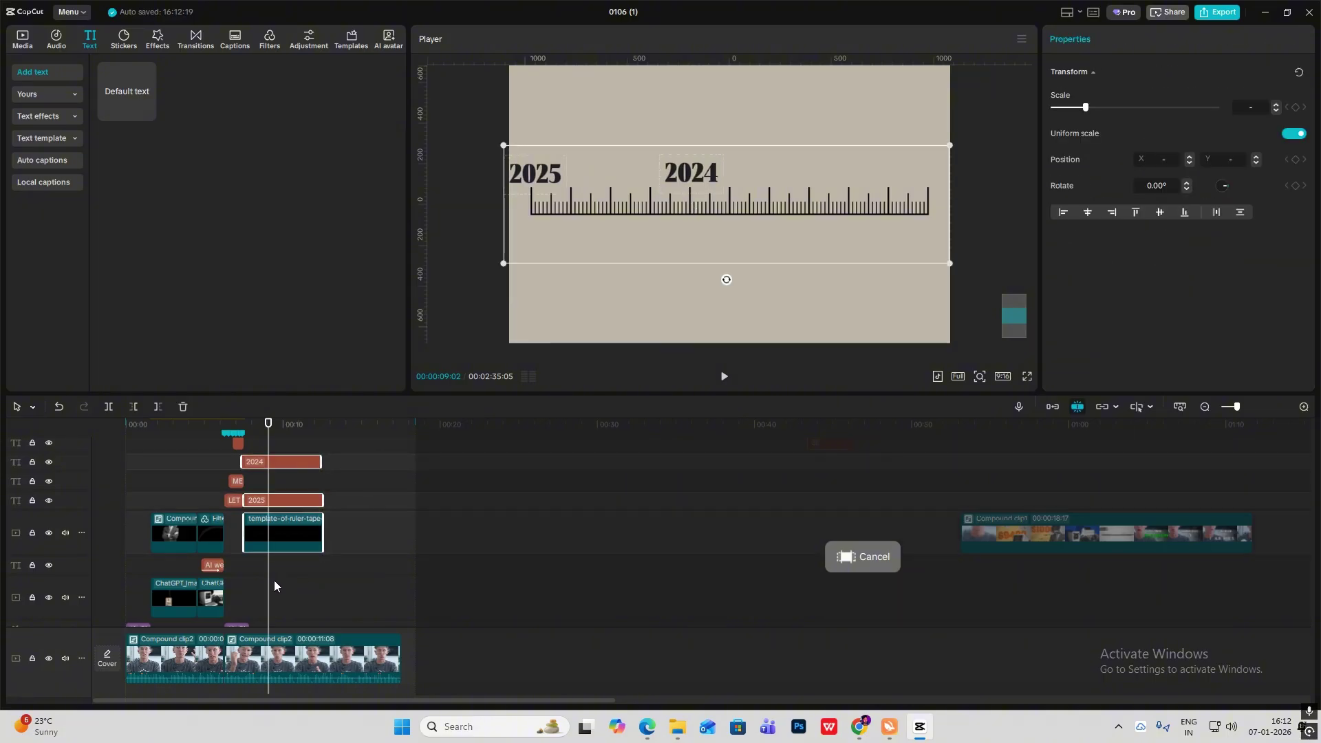
pyautogui.rightClick(291, 525)
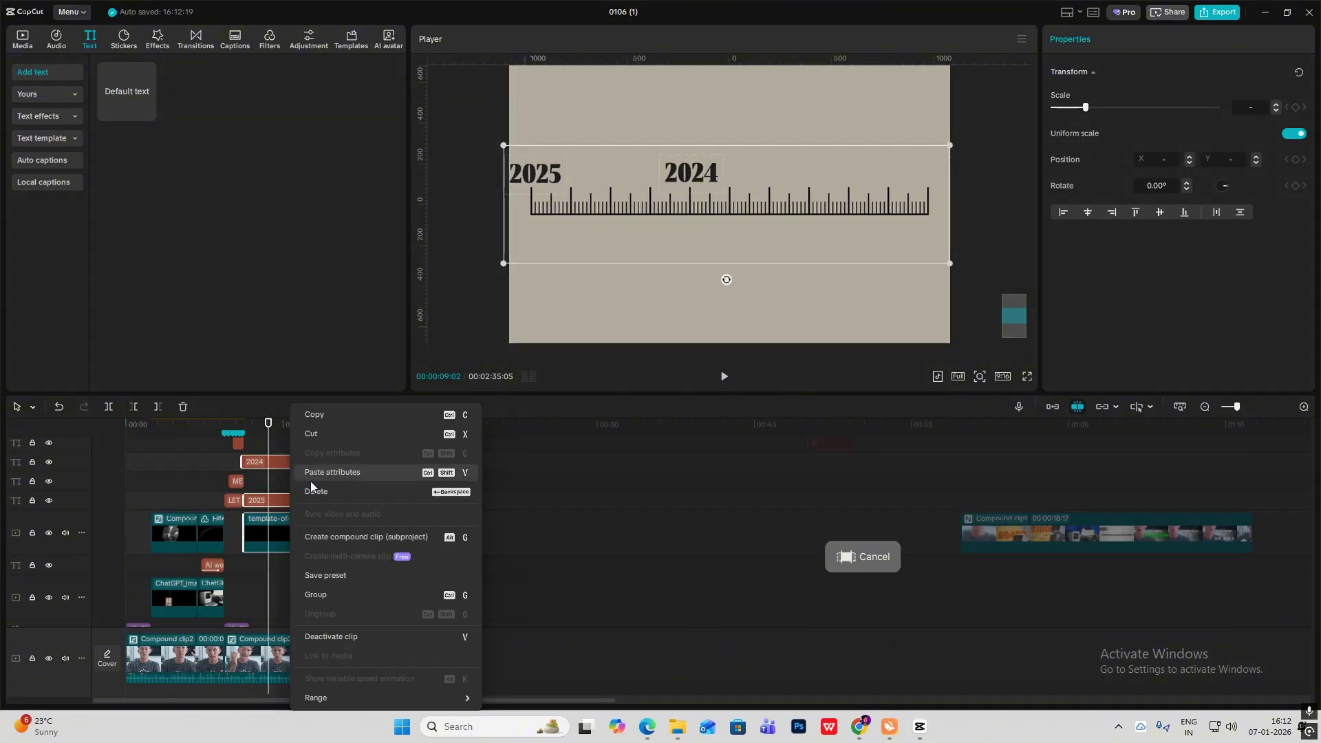
pyautogui.click(337, 536)
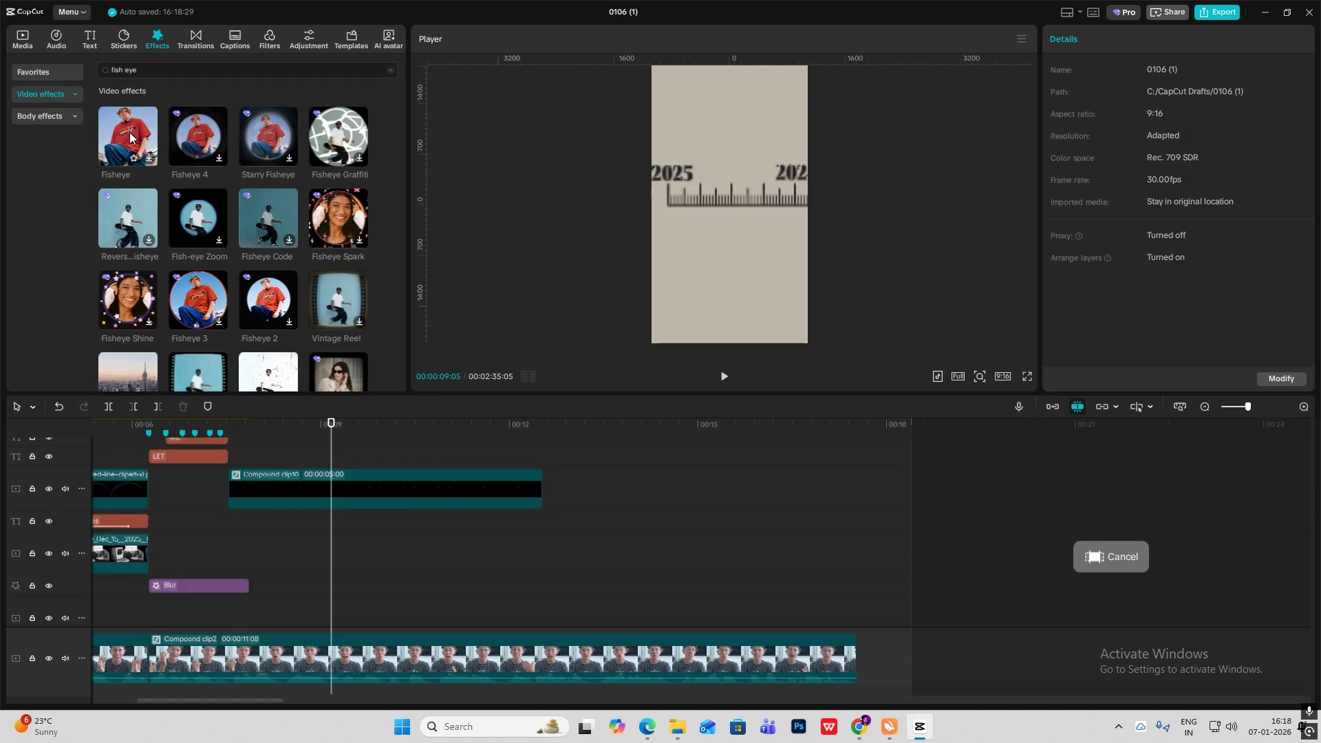
# Add the Fisheye effect above the ruler compound clip from 7:16 and raise its Twist
pyautogui.moveTo(128, 137); pyautogui.dragTo(229, 448)
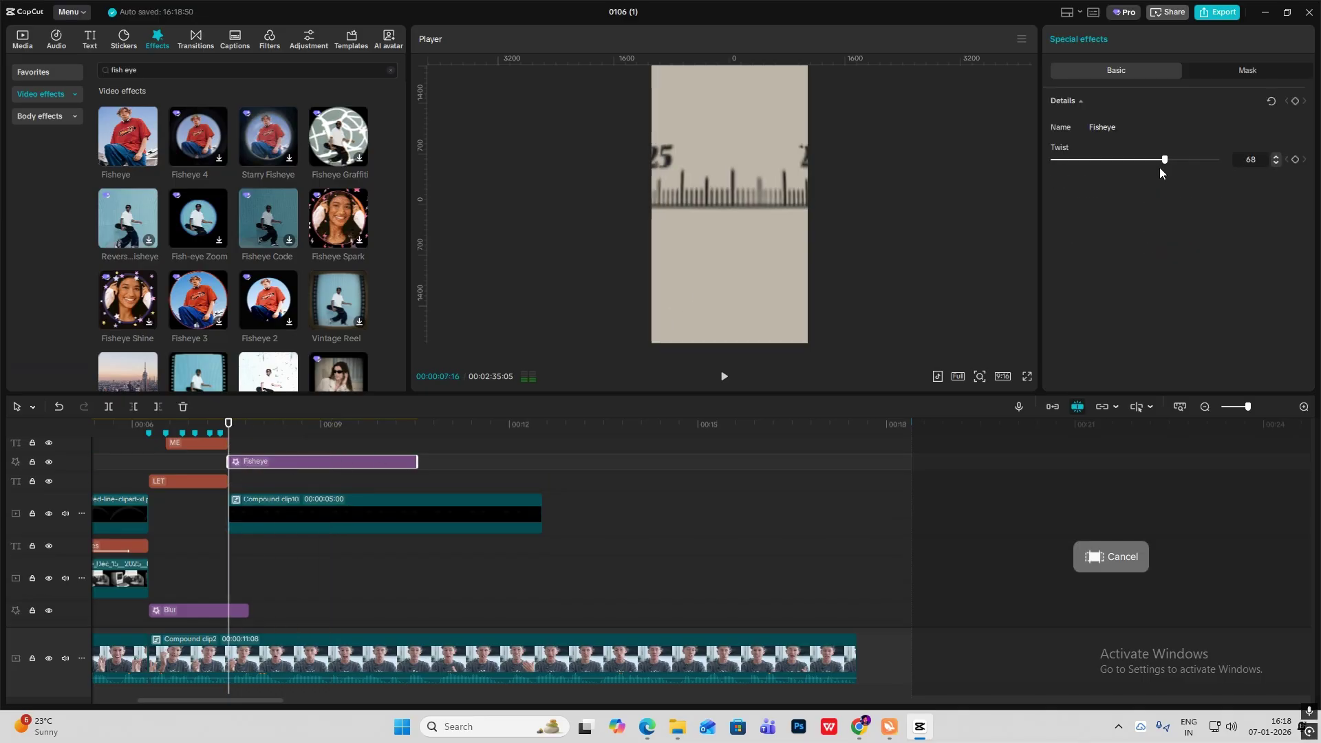
pyautogui.moveTo(1158, 167); pyautogui.dragTo(1173, 173)
# Scale the ruler compound clip to 225% and keyframe its X position from 1920 at 7:16 to 421 at 9:08
pyautogui.click(246, 494)
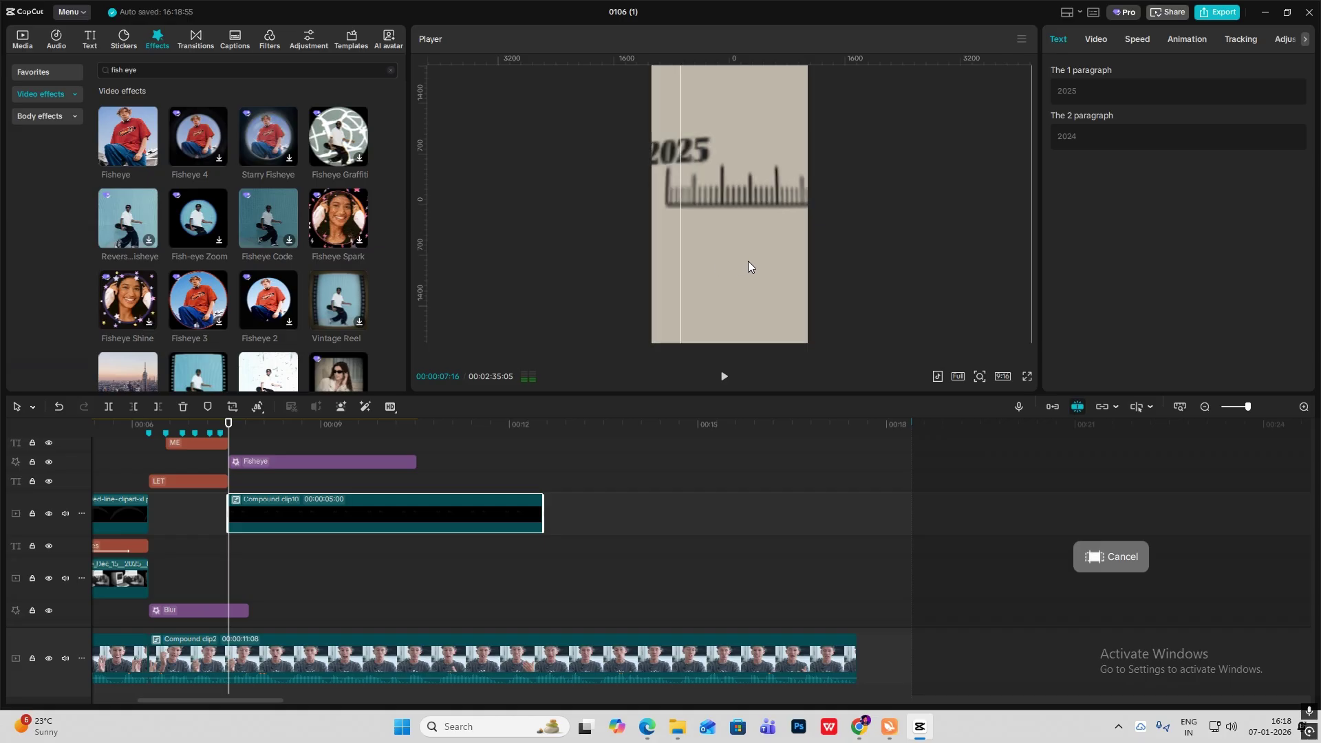
pyautogui.moveTo(753, 264); pyautogui.dragTo(756, 267)
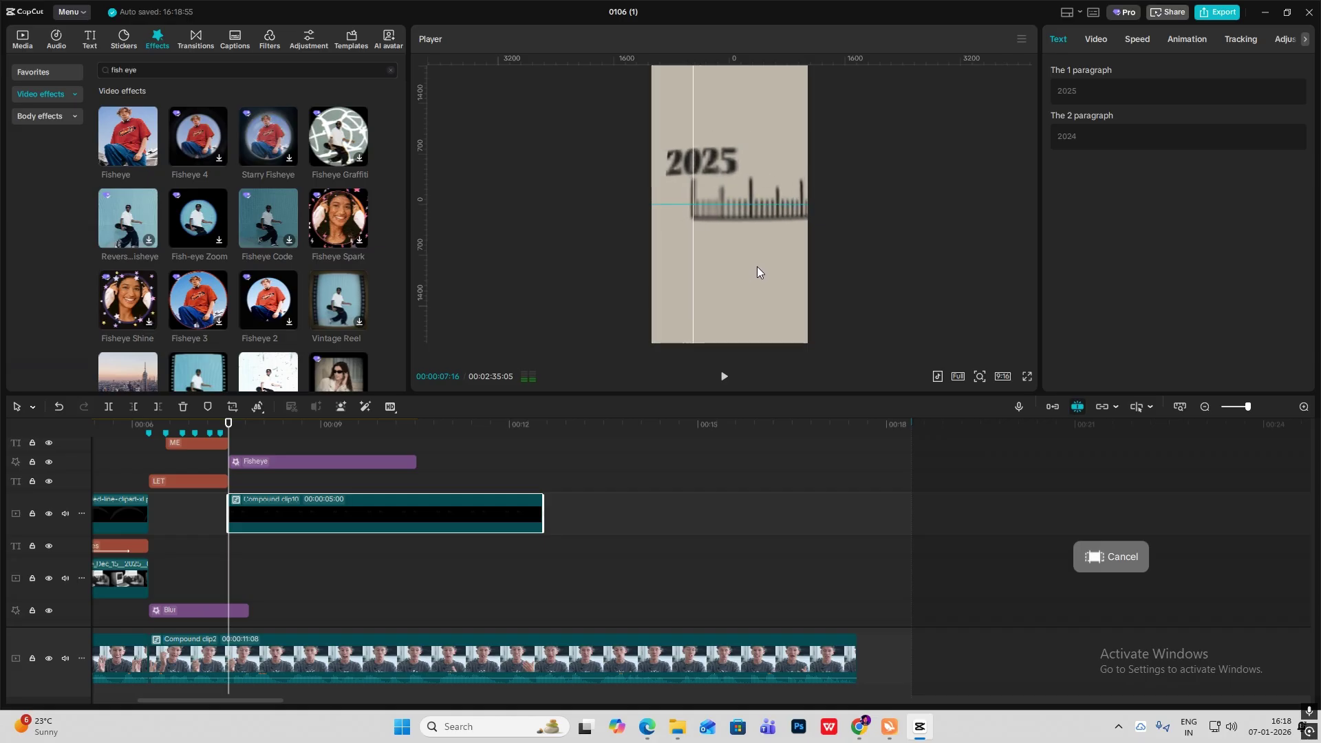
pyautogui.click(1092, 44)
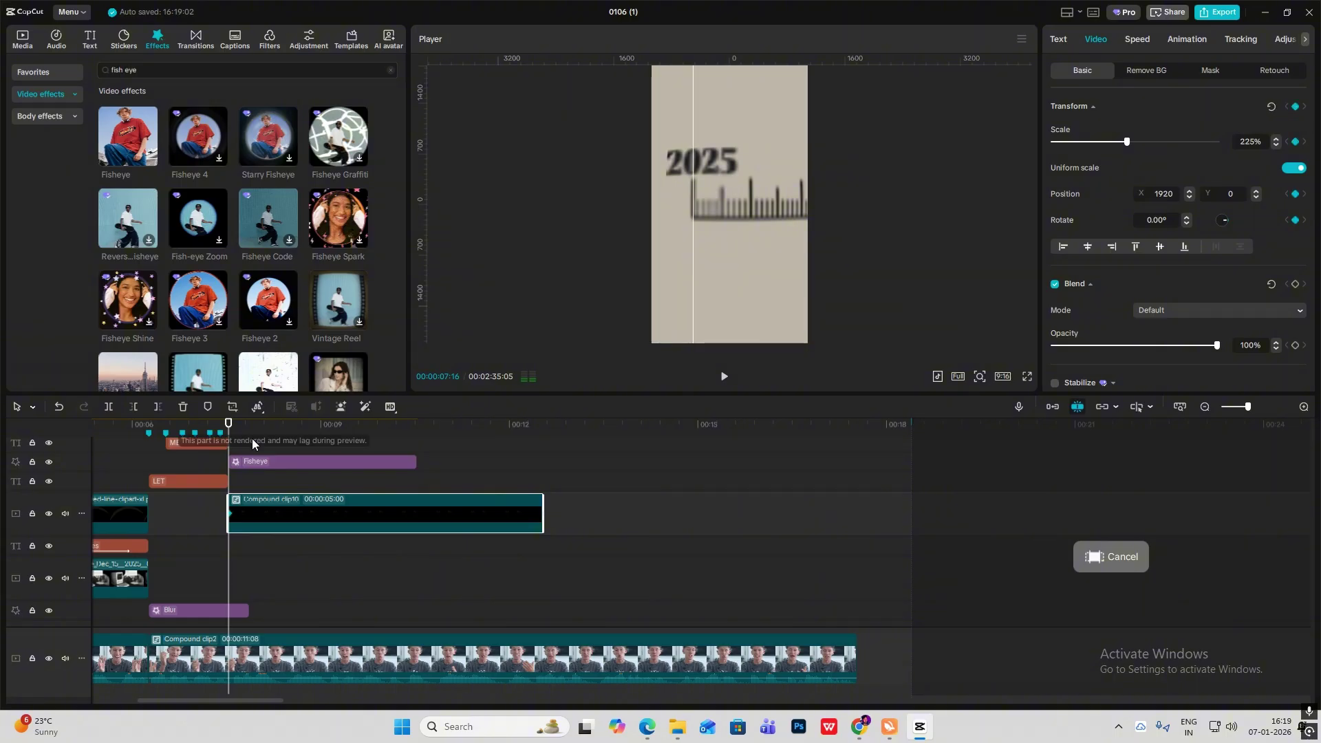
pyautogui.moveTo(229, 433); pyautogui.dragTo(337, 438)
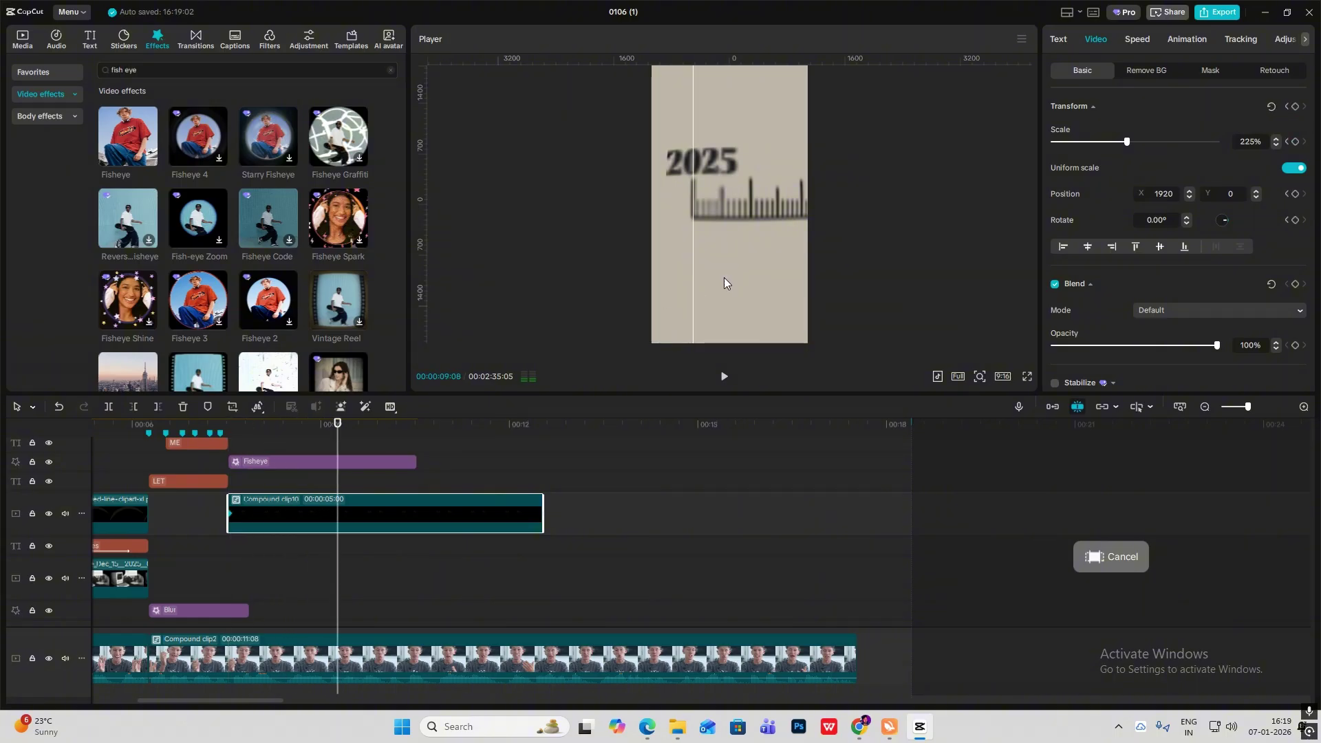
pyautogui.moveTo(723, 278); pyautogui.dragTo(677, 262)
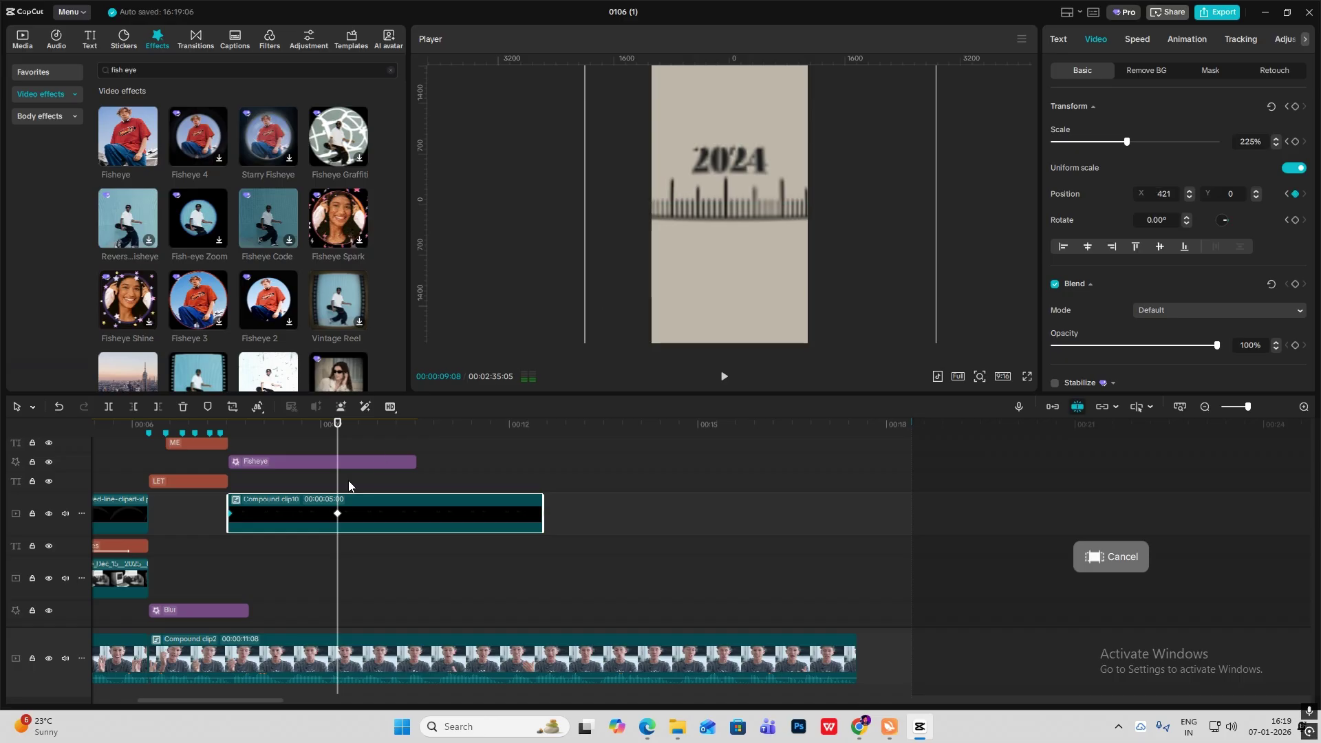
# Apply the Cubic Out preset curve to the compound clip's X position keyframes
pyautogui.hotkey('alt', 'k')
pyautogui.click(291, 541)
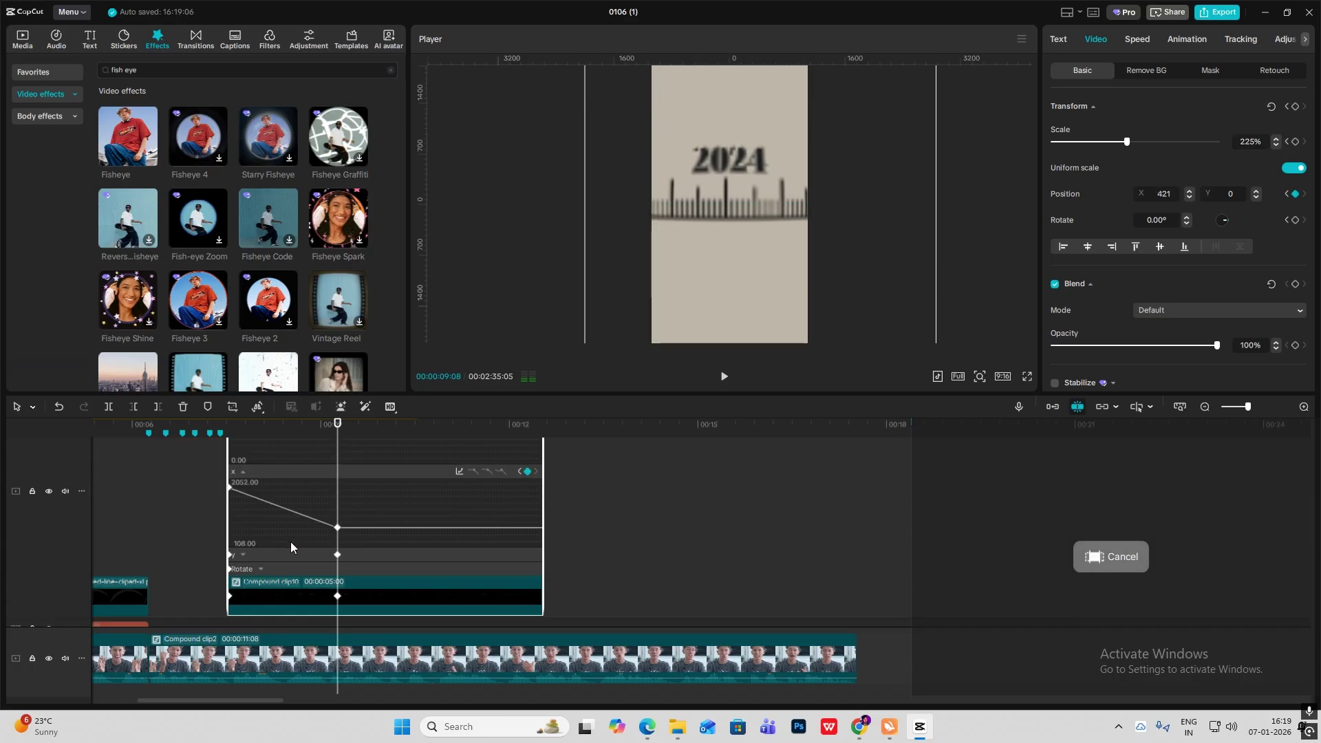
pyautogui.click(297, 512)
pyautogui.click(458, 471)
pyautogui.click(732, 491)
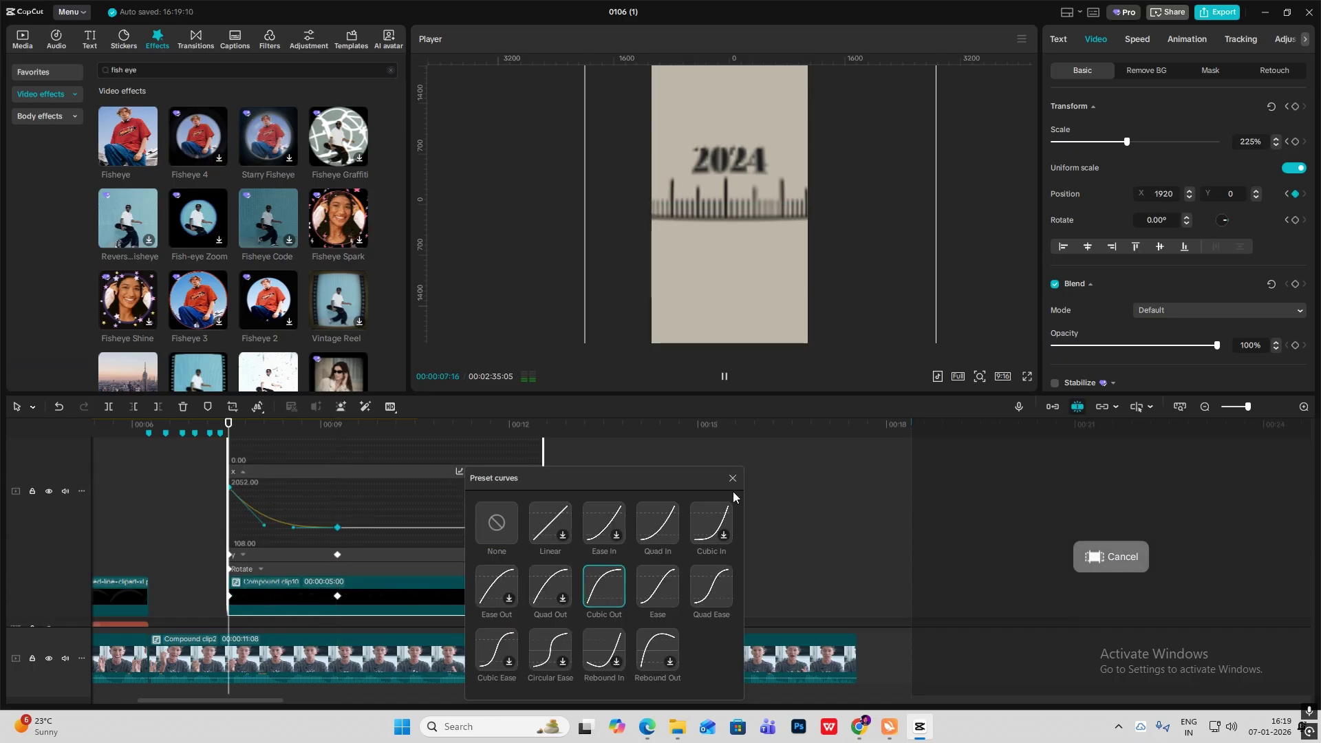
pyautogui.click(299, 556)
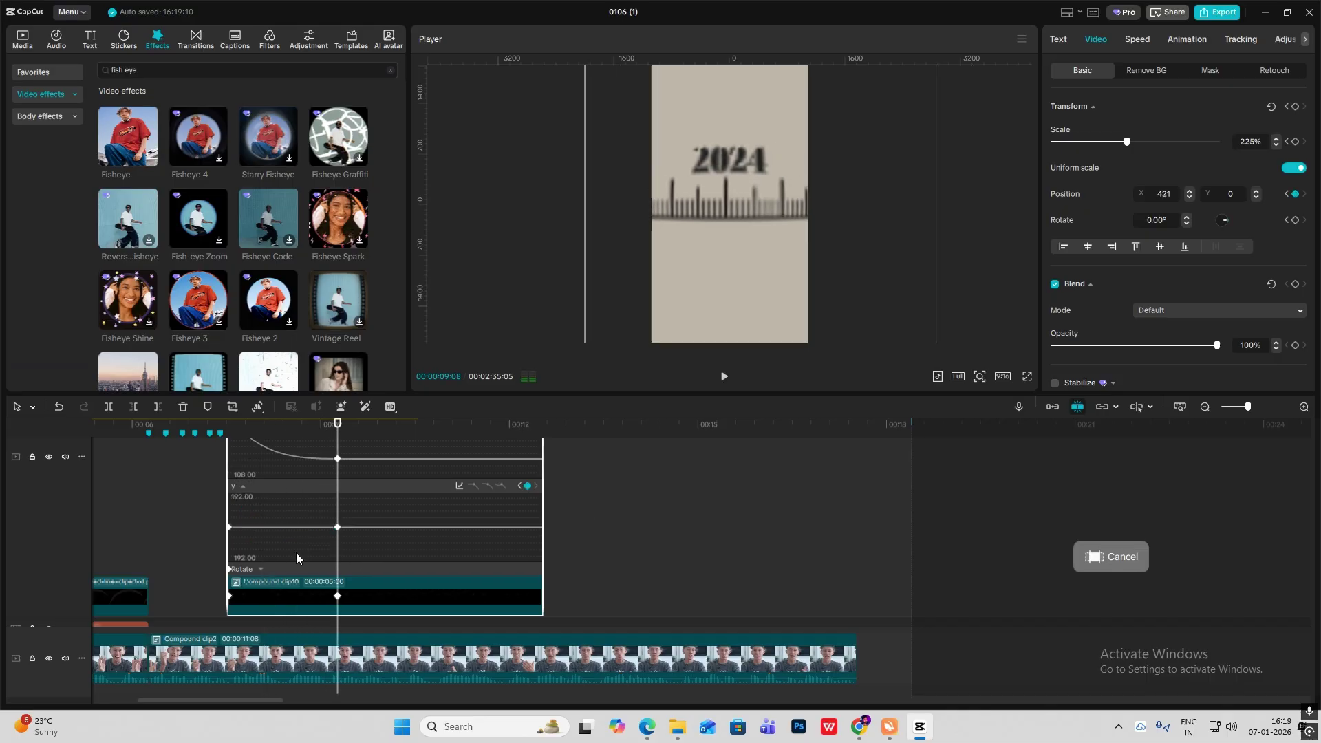
pyautogui.hotkey('alt', 'k')
# Play the edit from the beginning through the ruler scene to check the motion
pyautogui.click(235, 508)
pyautogui.hscroll(-3, 233, 508)
pyautogui.click(106, 488)
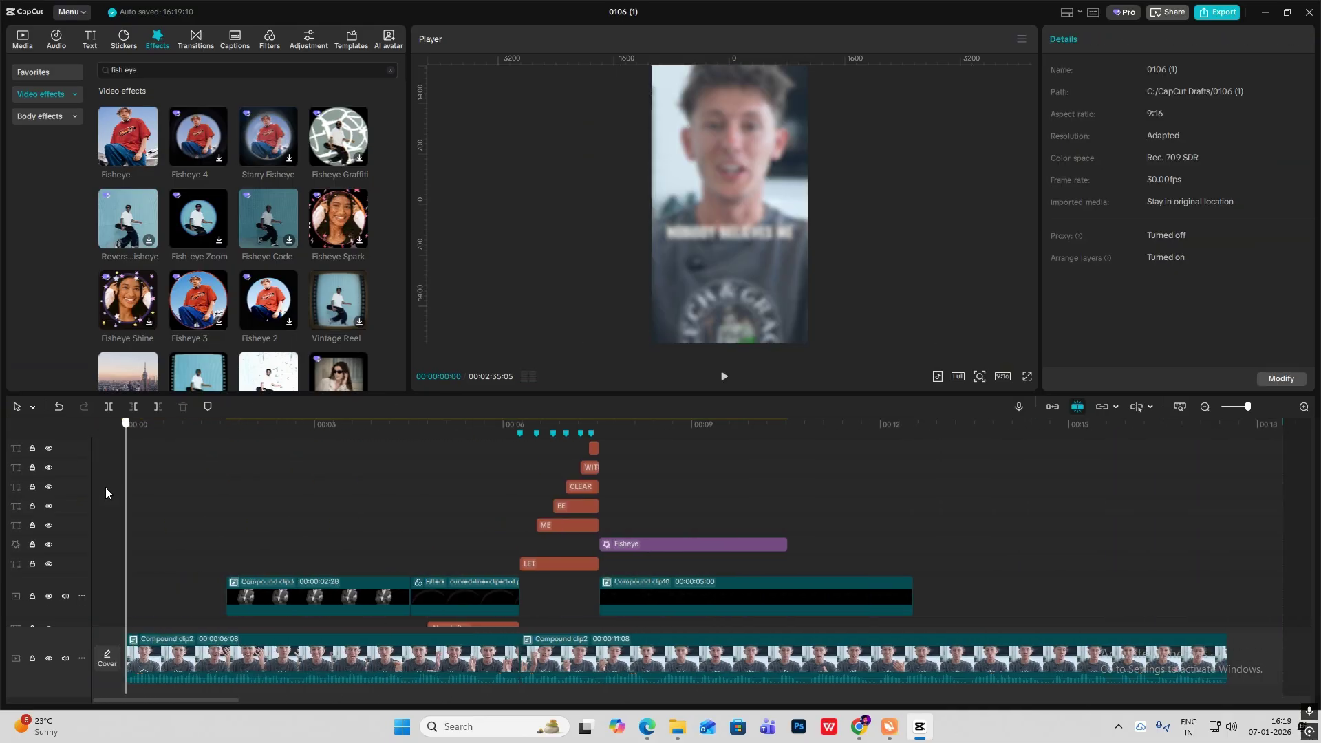
pyautogui.press('space')
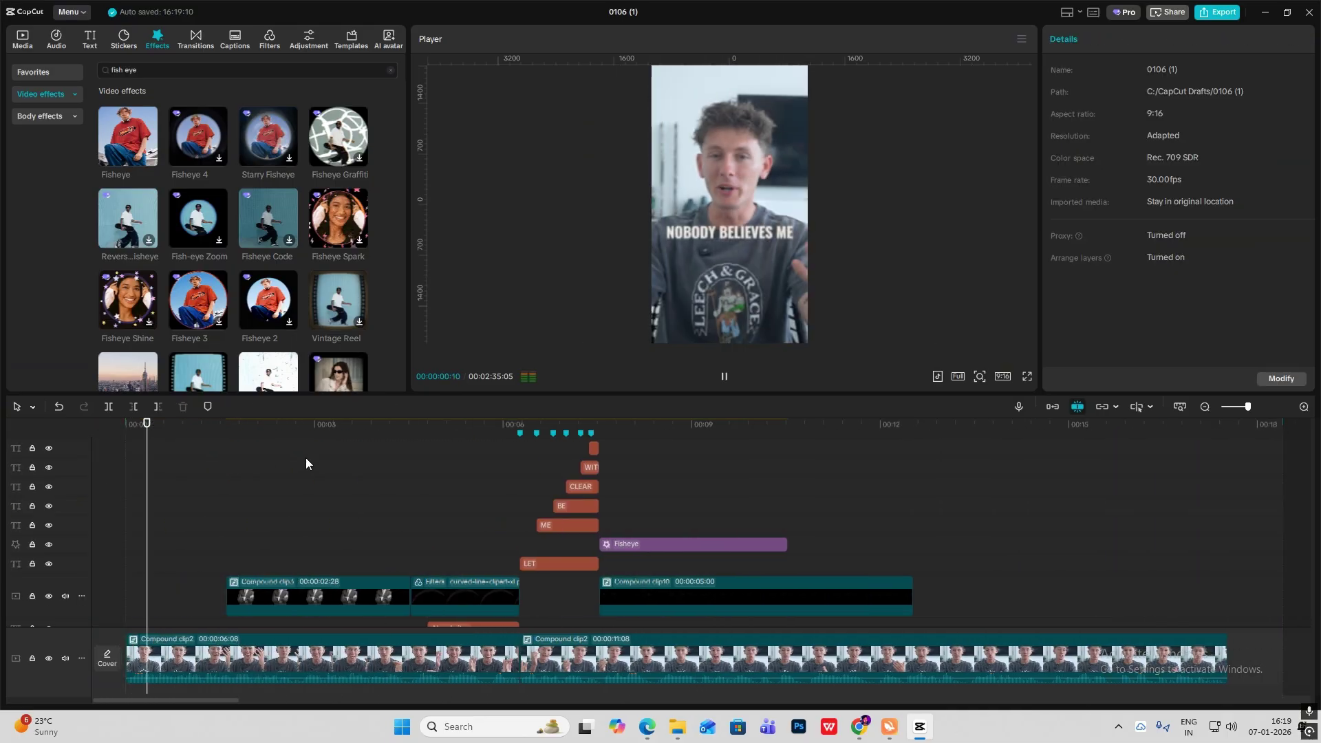
pyautogui.click(1203, 406)
pyautogui.scroll(-2, 494, 501)
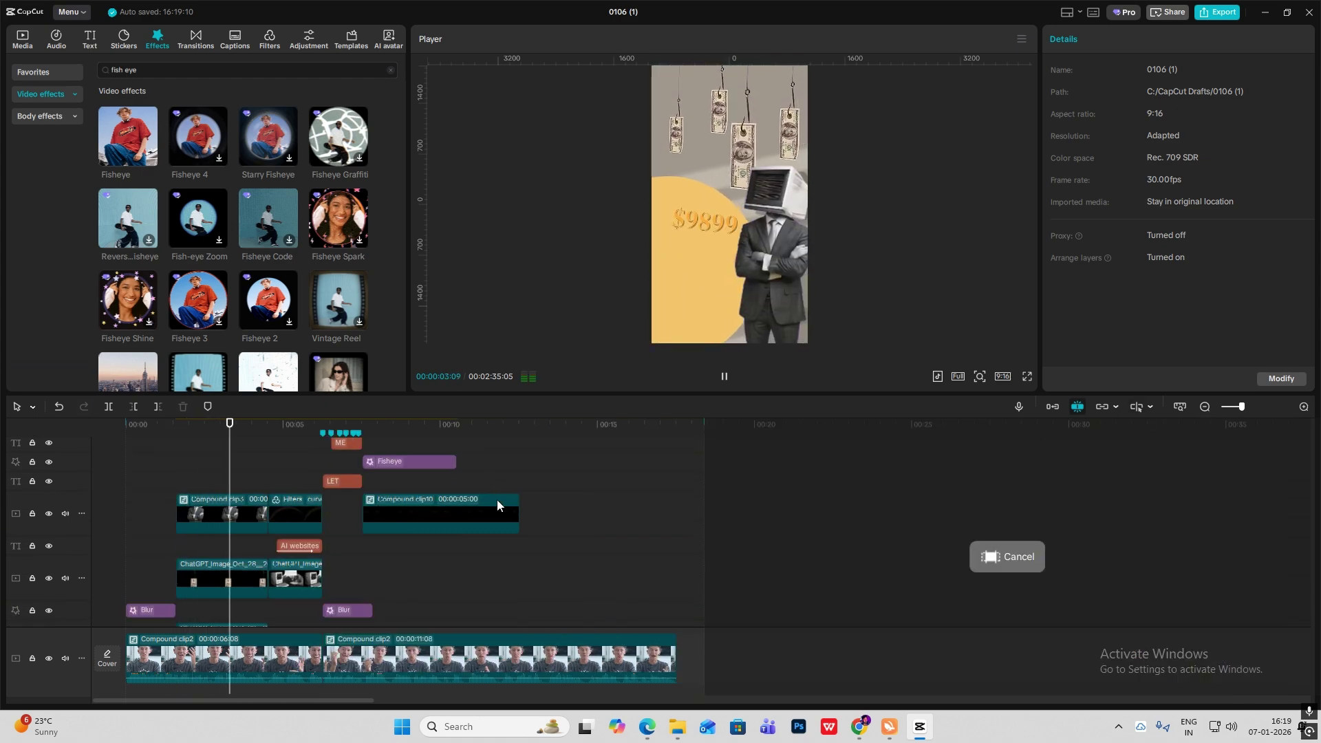
pyautogui.scroll(2, 496, 505)
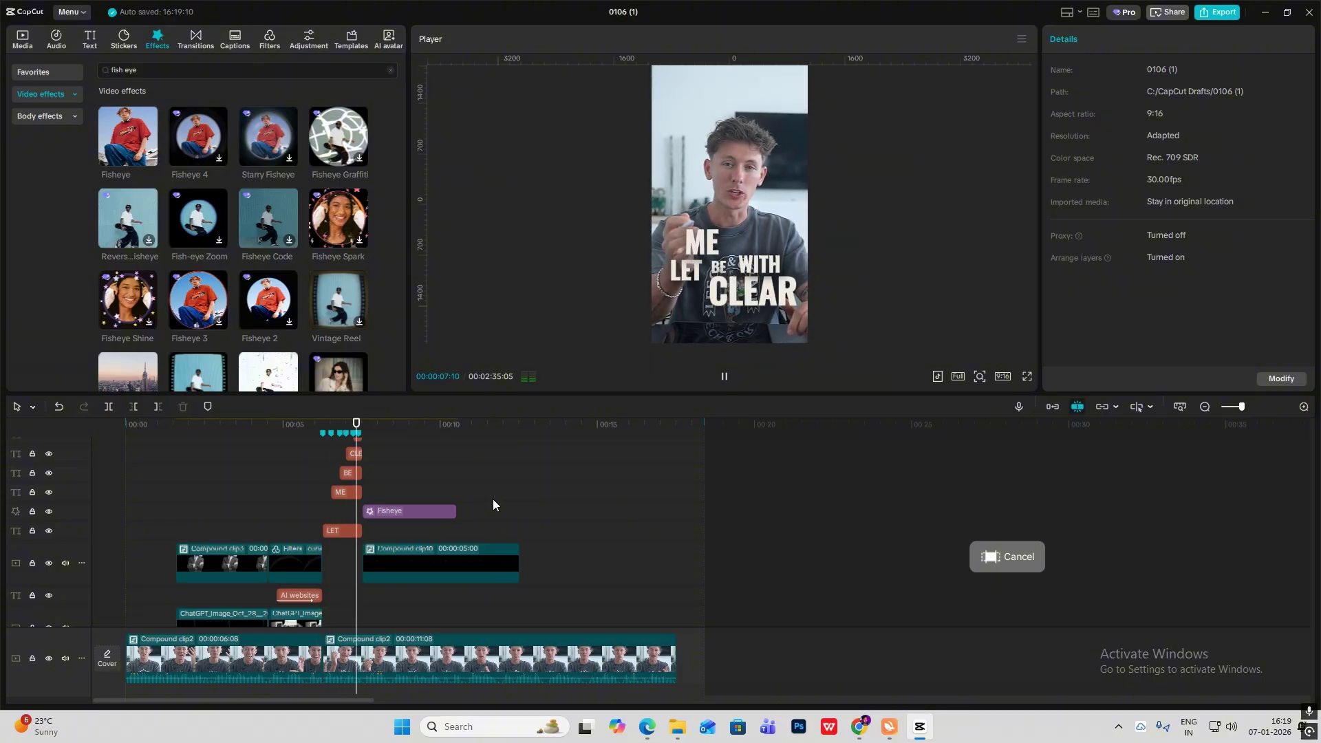
pyautogui.press('space')
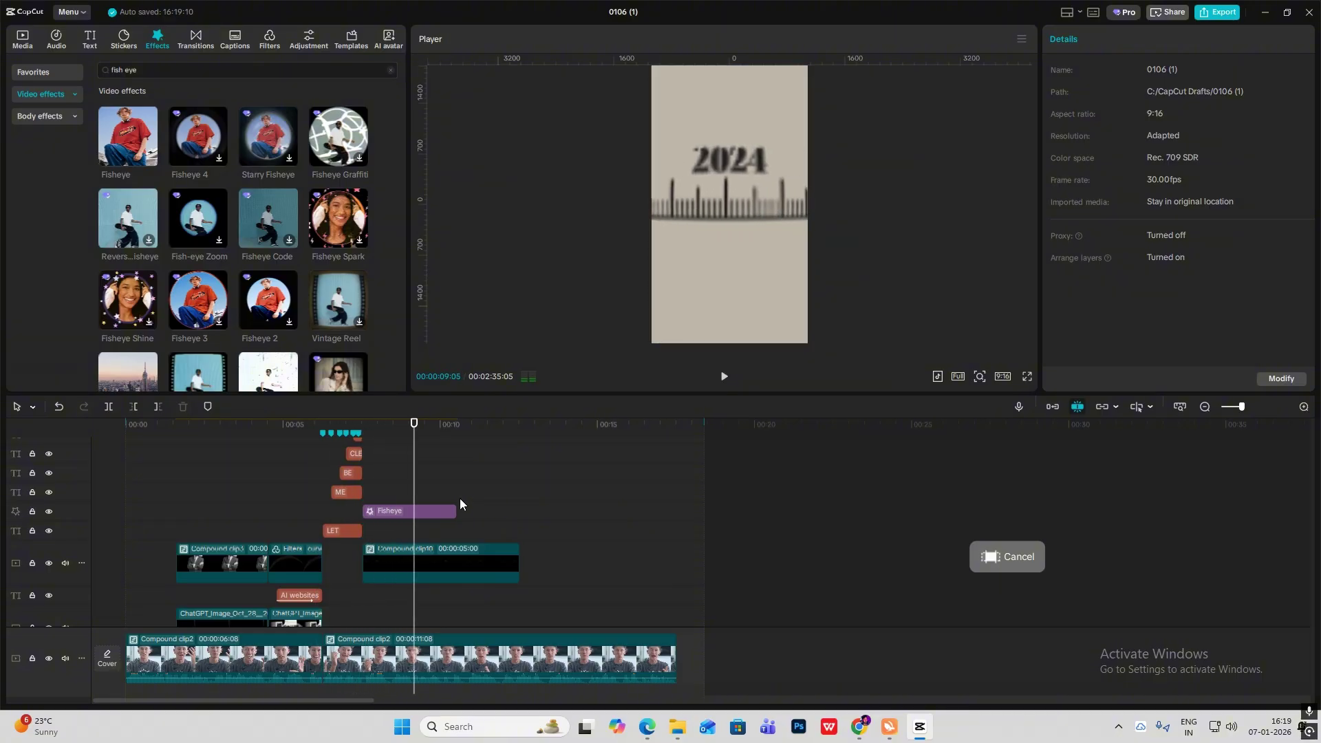
# Return the playhead to the start of the timeline and look over the stacked tracks
pyautogui.click(1203, 408)
pyautogui.click(1203, 408)
pyautogui.click(1203, 408)
pyautogui.moveTo(377, 513); pyautogui.dragTo(106, 497)
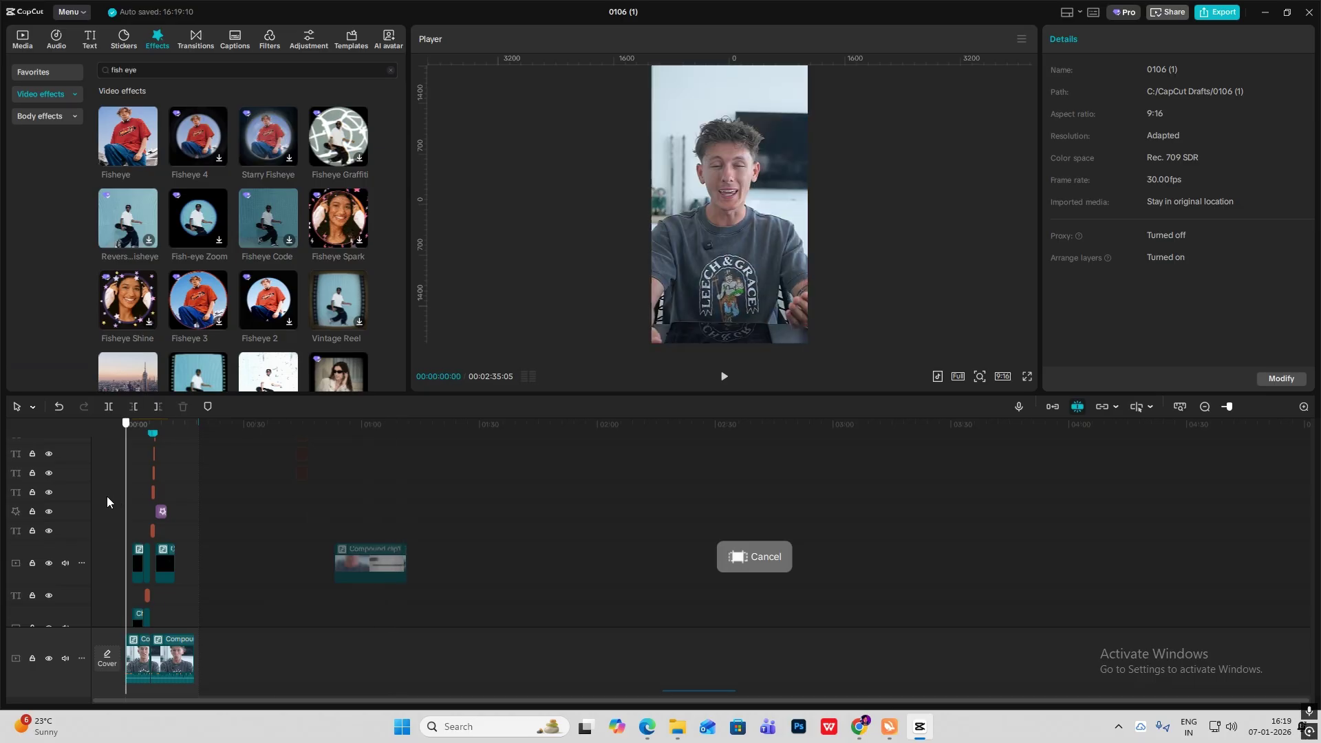
pyautogui.scroll(-2, 263, 540)
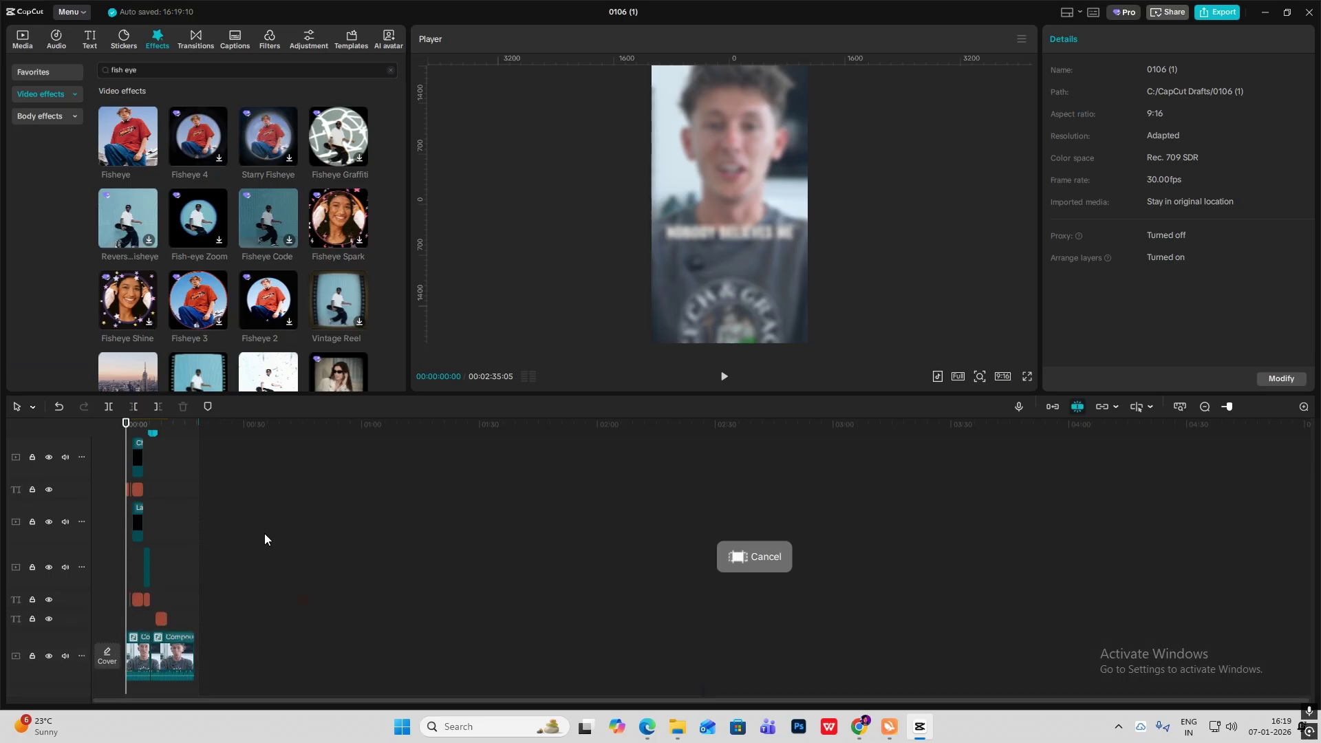
# Move the "ES_At the End of Nothing - Silver Maple.mp3" music clip to the timeline start, directly beneath the main video track
pyautogui.scroll(-3, 263, 534)
pyautogui.click(1303, 406)
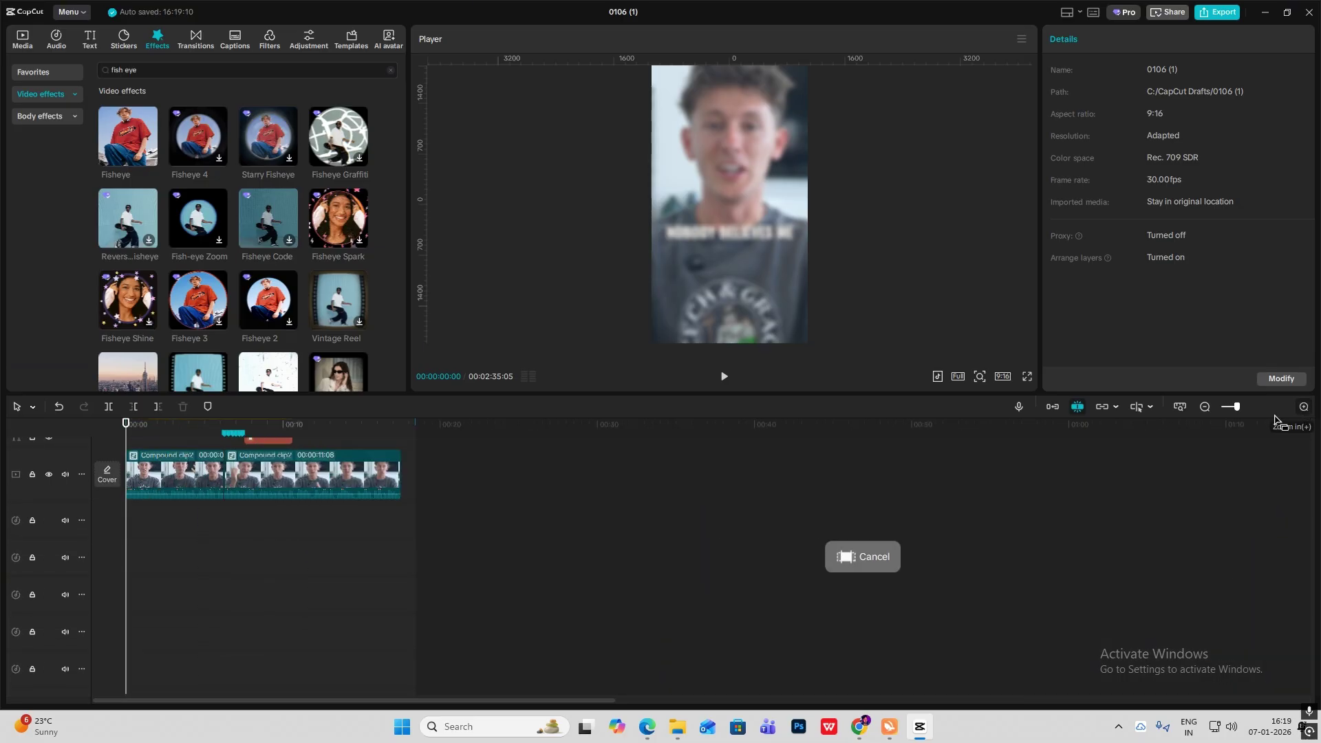
pyautogui.scroll(1, 220, 502)
pyautogui.scroll(-3, 429, 498)
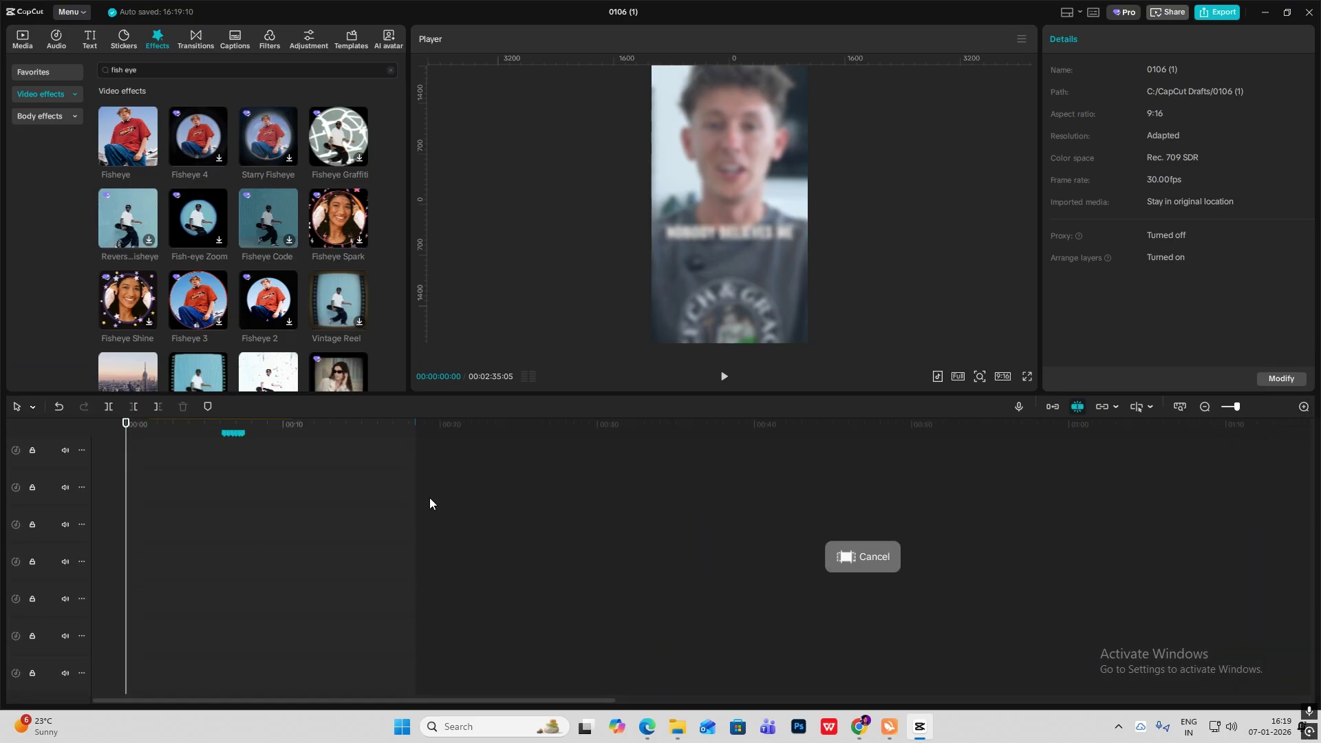
pyautogui.click(1204, 407)
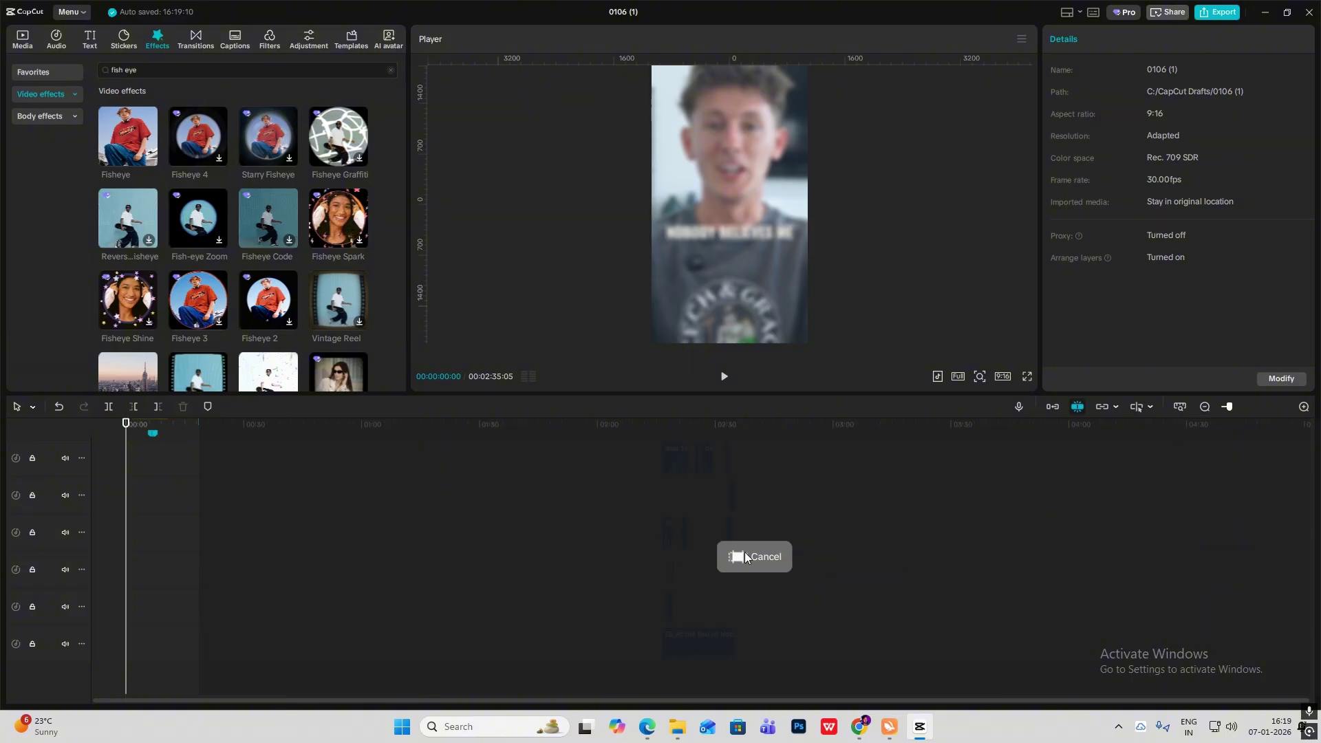
pyautogui.click(706, 641)
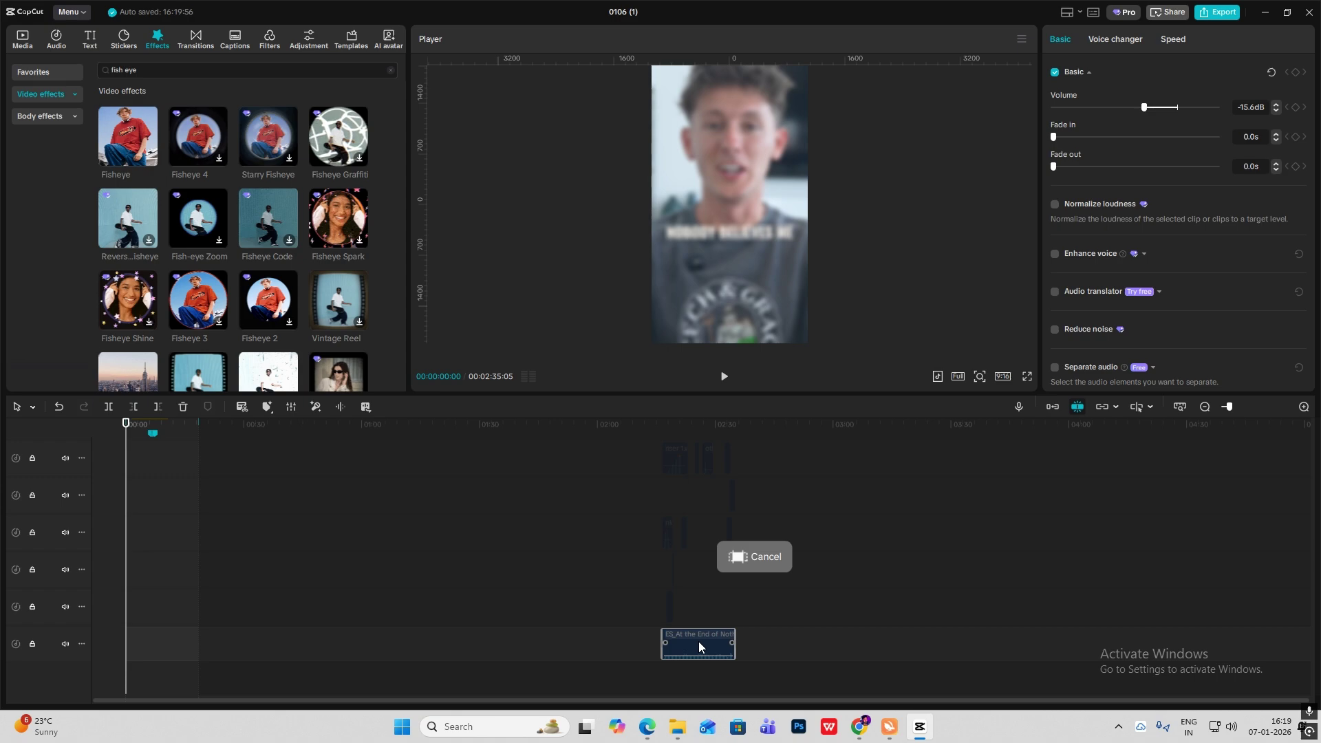
pyautogui.moveTo(722, 646); pyautogui.dragTo(98, 485)
pyautogui.scroll(3, 165, 537)
pyautogui.moveTo(172, 549); pyautogui.dragTo(149, 456)
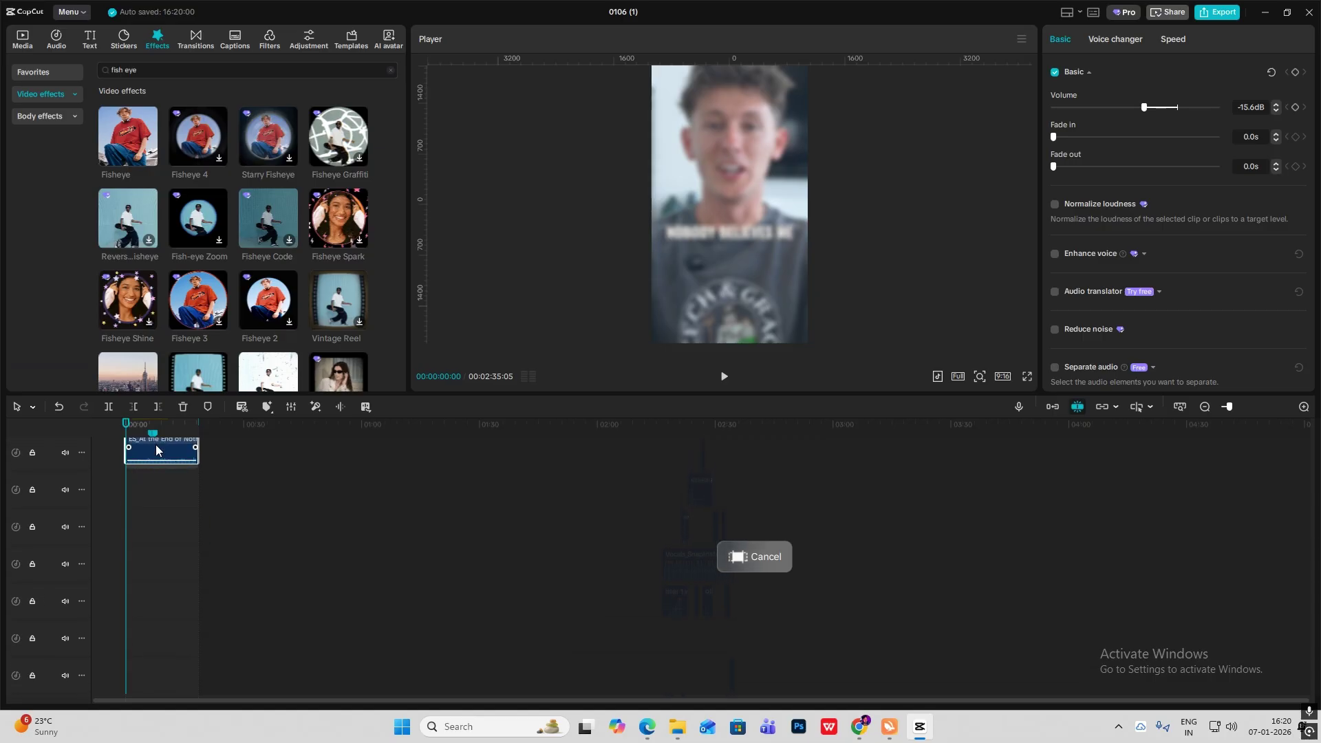
# Play the opening seconds of the edit to check the music under the talking head and money scene
pyautogui.click(604, 509)
pyautogui.scroll(2, 605, 510)
pyautogui.press('space')
pyautogui.click(1304, 407)
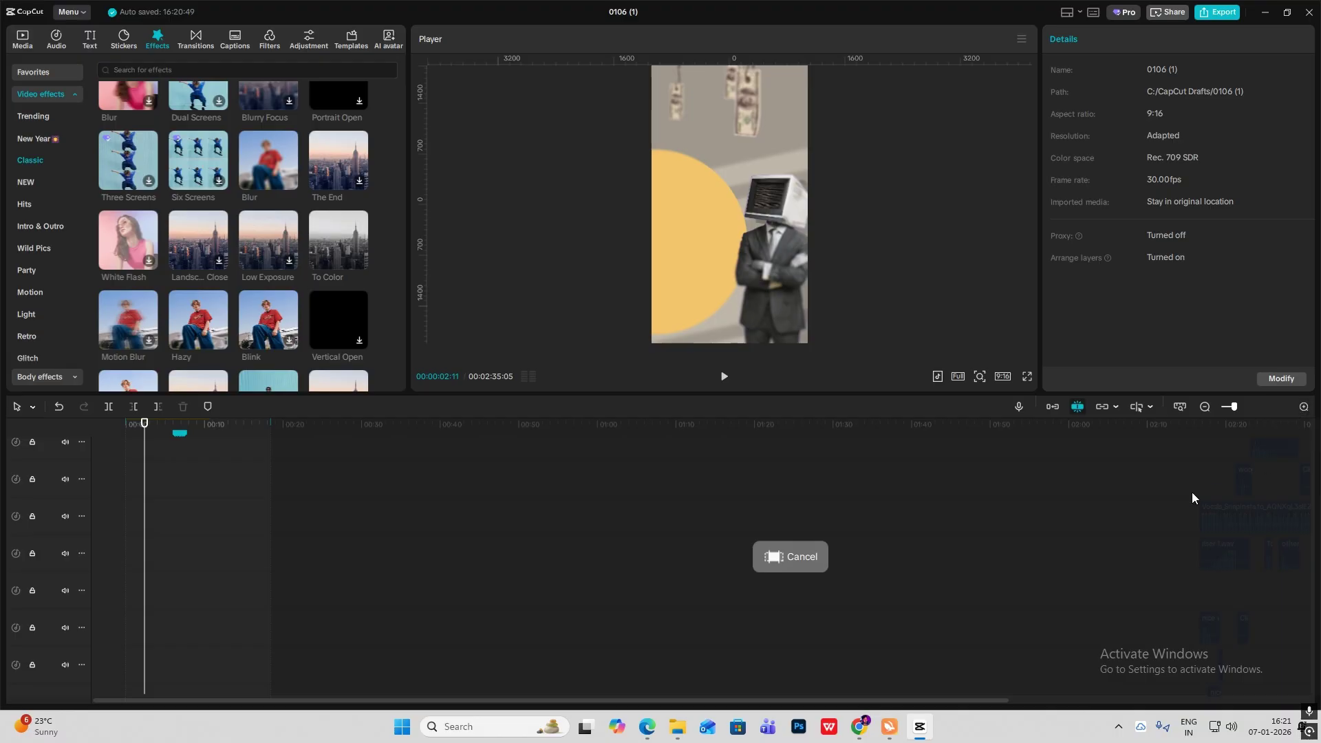
# Set the long audio clip aside further along the timeline and move the remaining sound-effect clips to the timeline start
pyautogui.moveTo(1095, 474); pyautogui.dragTo(1021, 684)
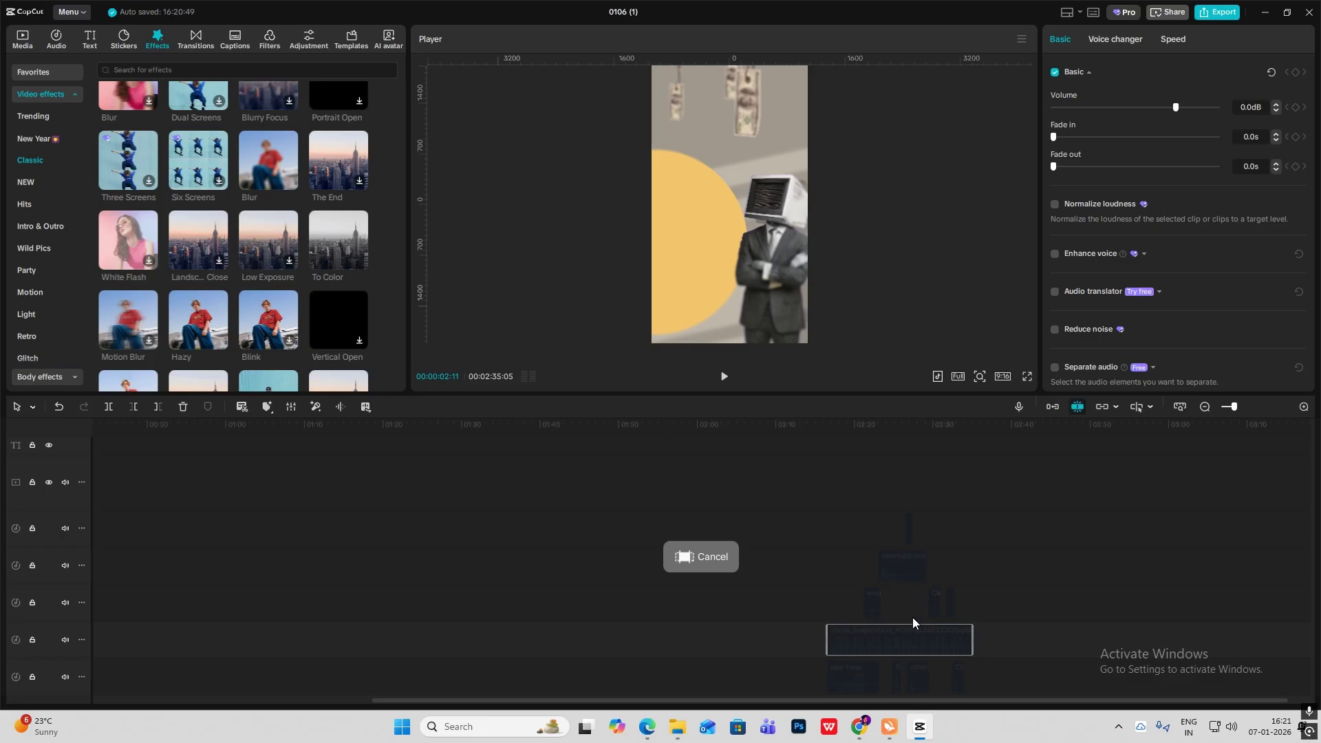
pyautogui.moveTo(892, 637); pyautogui.dragTo(1138, 642)
pyautogui.moveTo(1042, 476); pyautogui.dragTo(745, 742)
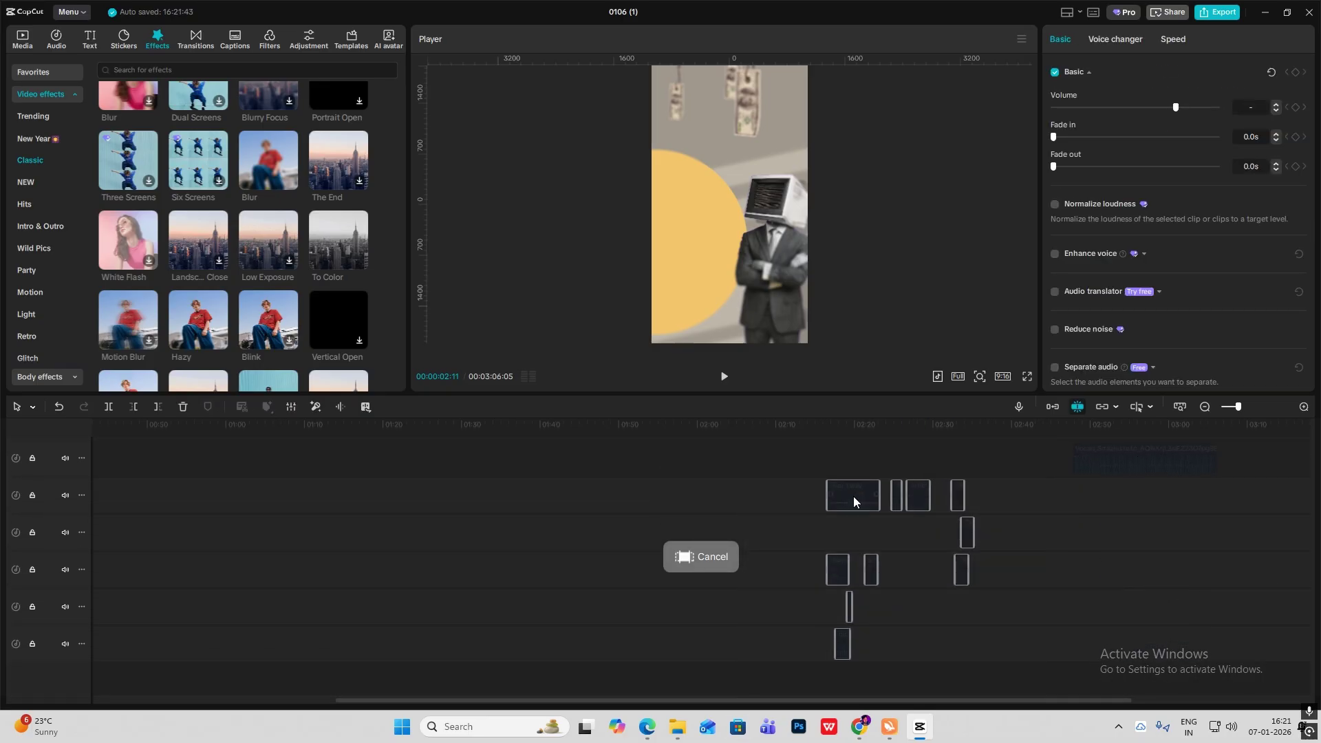
pyautogui.moveTo(459, 505); pyautogui.dragTo(6, 510)
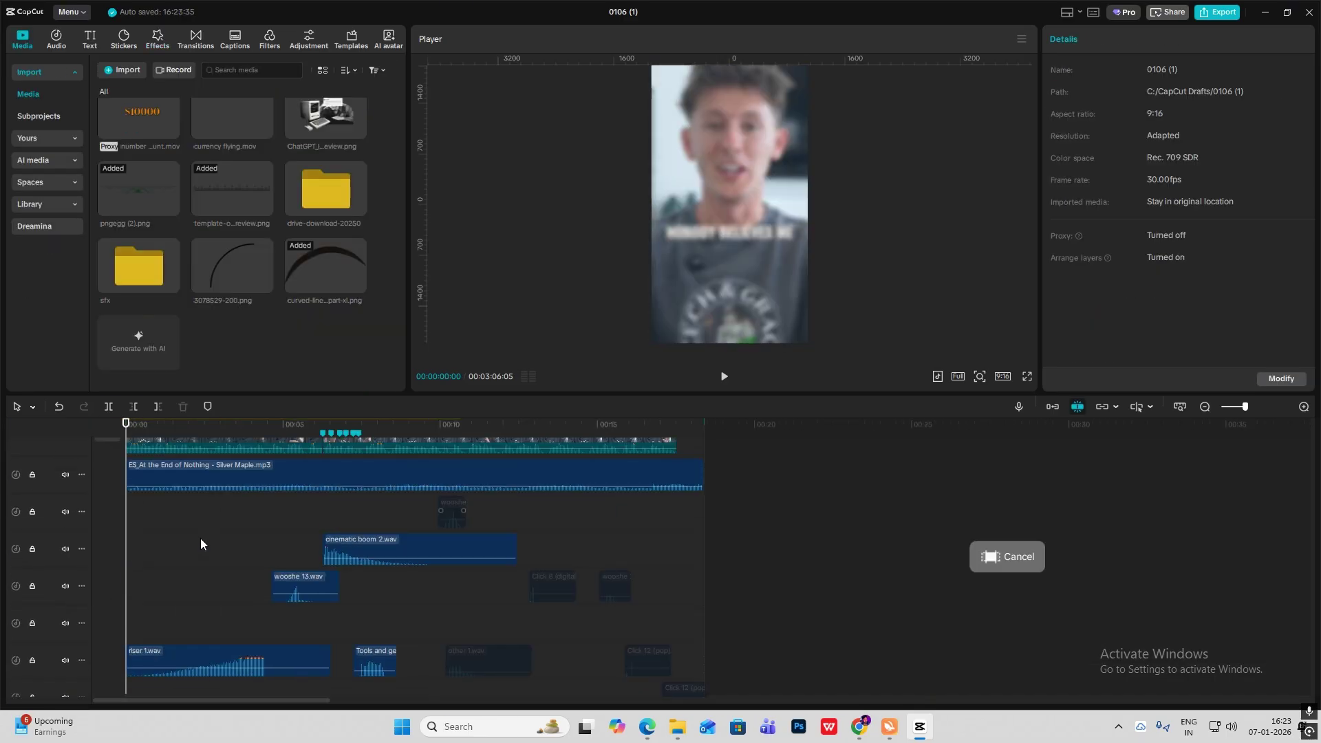
# Examine the riser sounds in the sfx folder's Risers subfolder and return to the sfx folder list
pyautogui.scroll(-1, 201, 544)
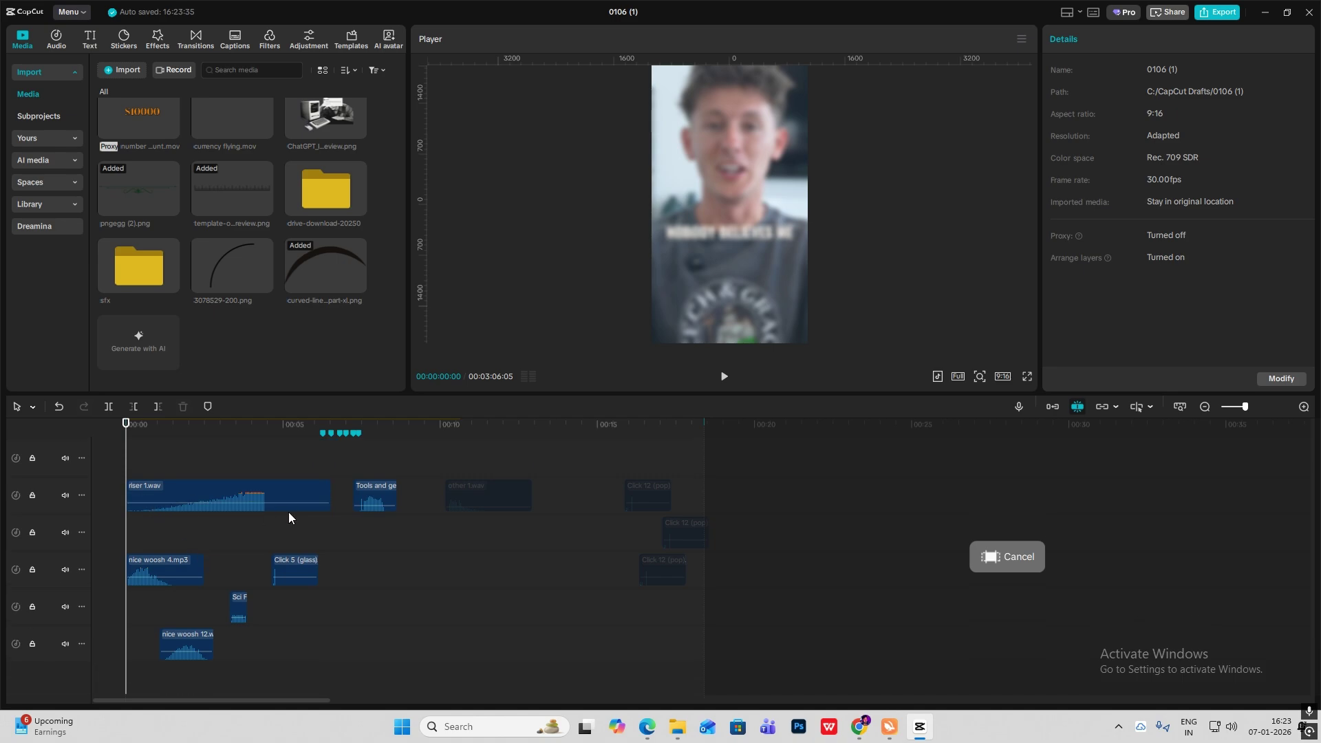
pyautogui.doubleClick(108, 274)
pyautogui.doubleClick(216, 216)
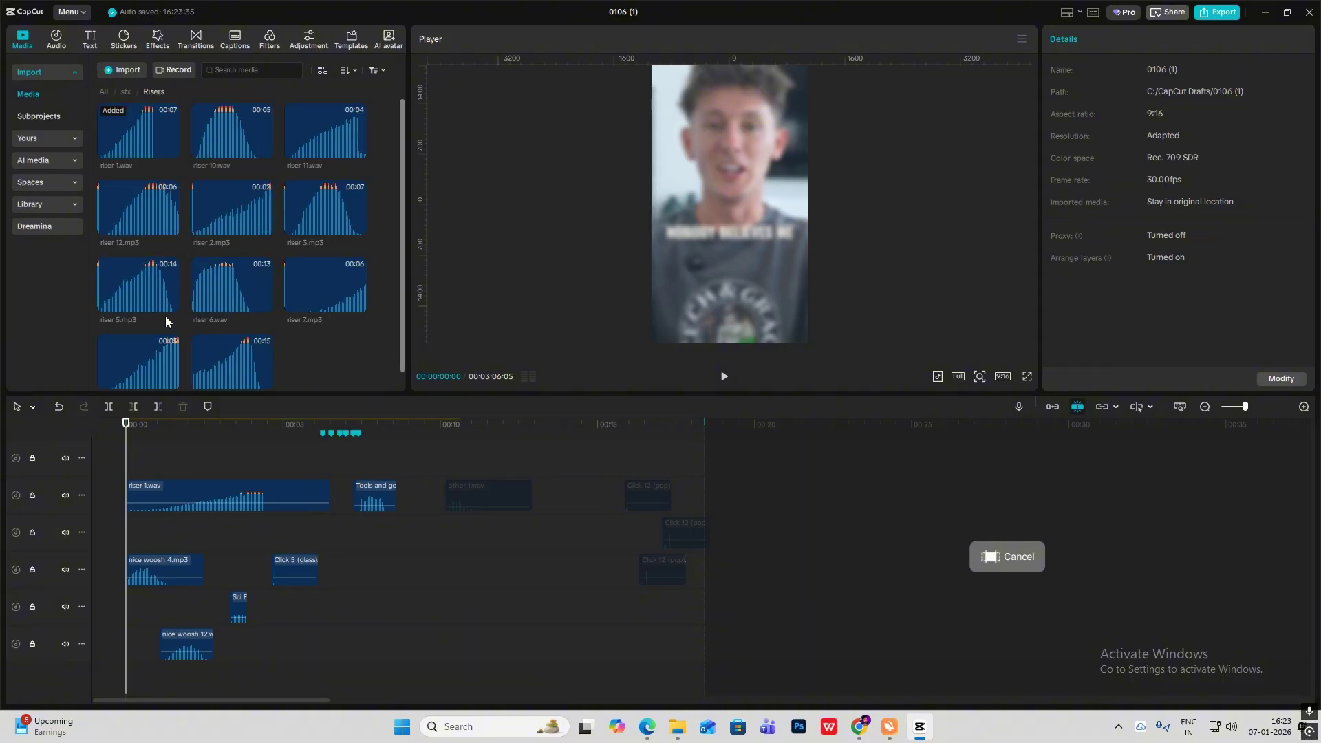
pyautogui.click(126, 91)
# Scrub from the start to 4:19 to examine how the riser, whoosh and click sounds line up with the money scene
pyautogui.moveTo(126, 468); pyautogui.dragTo(216, 467)
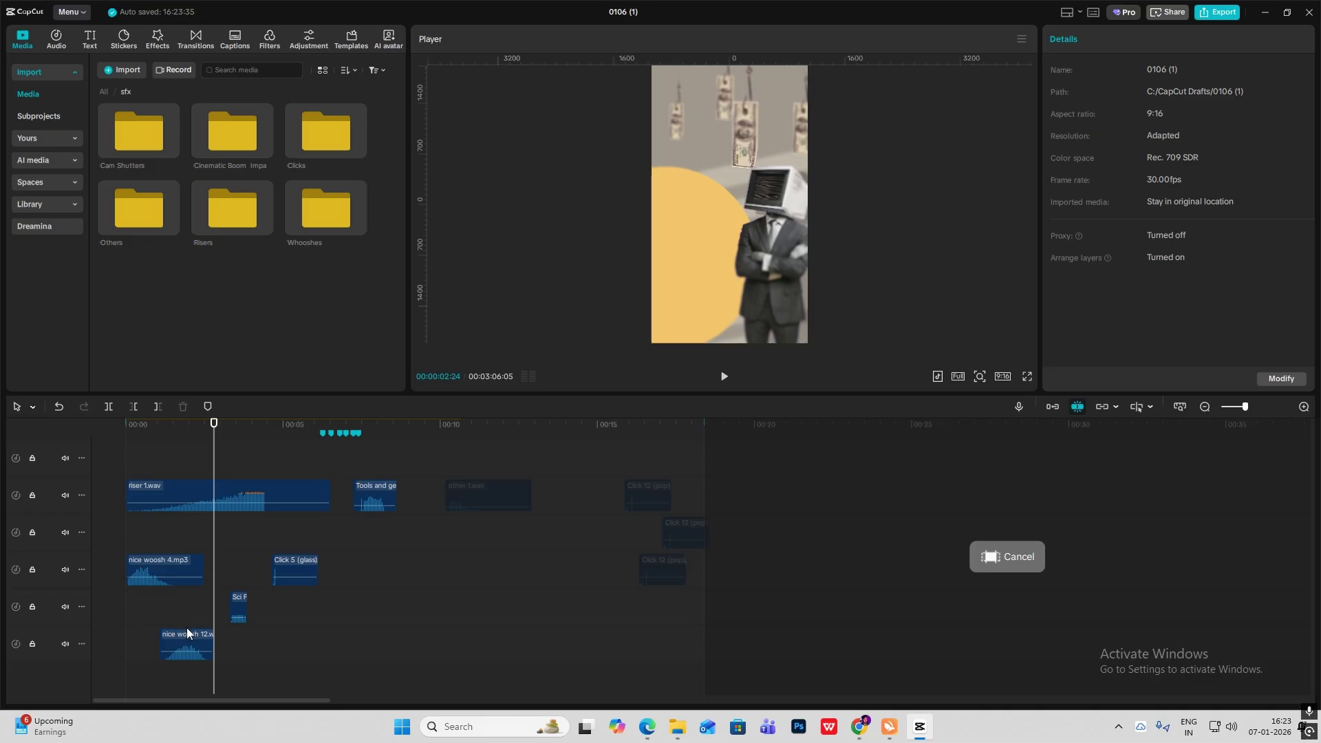
pyautogui.scroll(3, 182, 605)
pyautogui.scroll(-1, 179, 599)
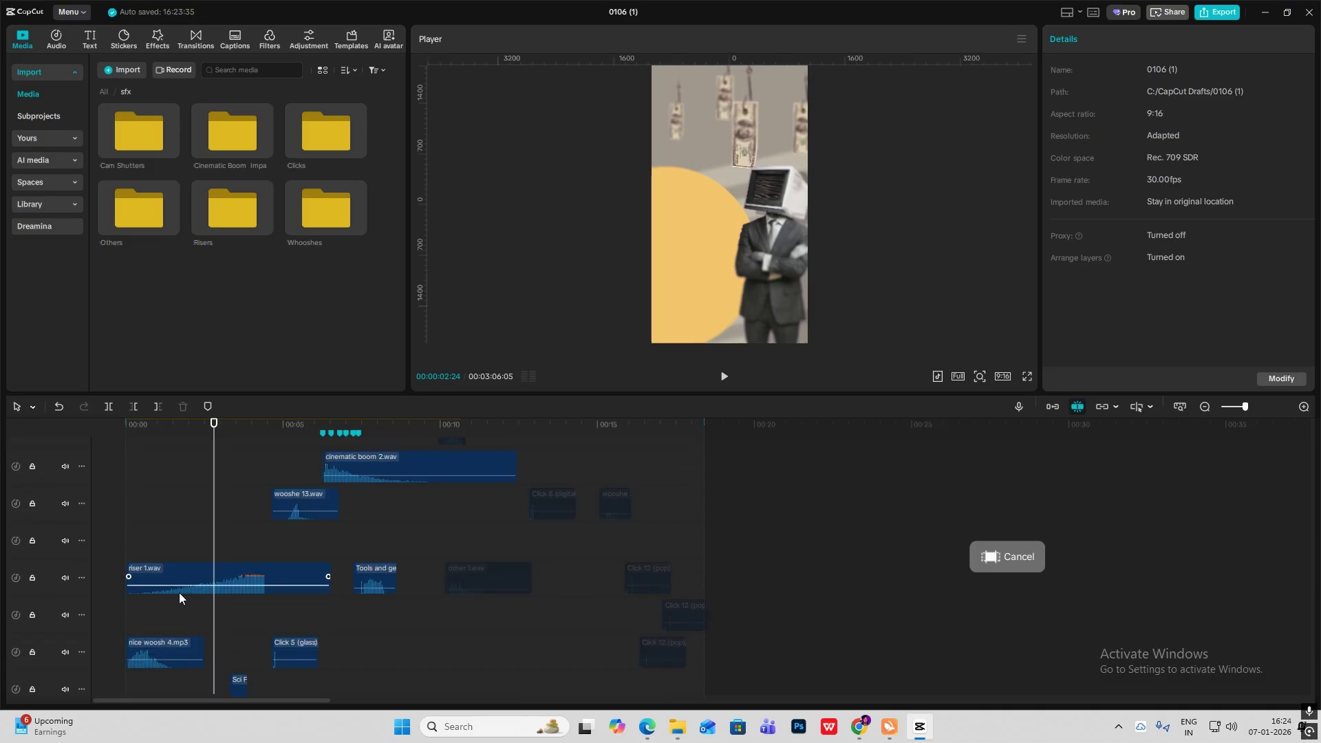
pyautogui.scroll(-2, 186, 590)
pyautogui.moveTo(212, 550); pyautogui.dragTo(271, 556)
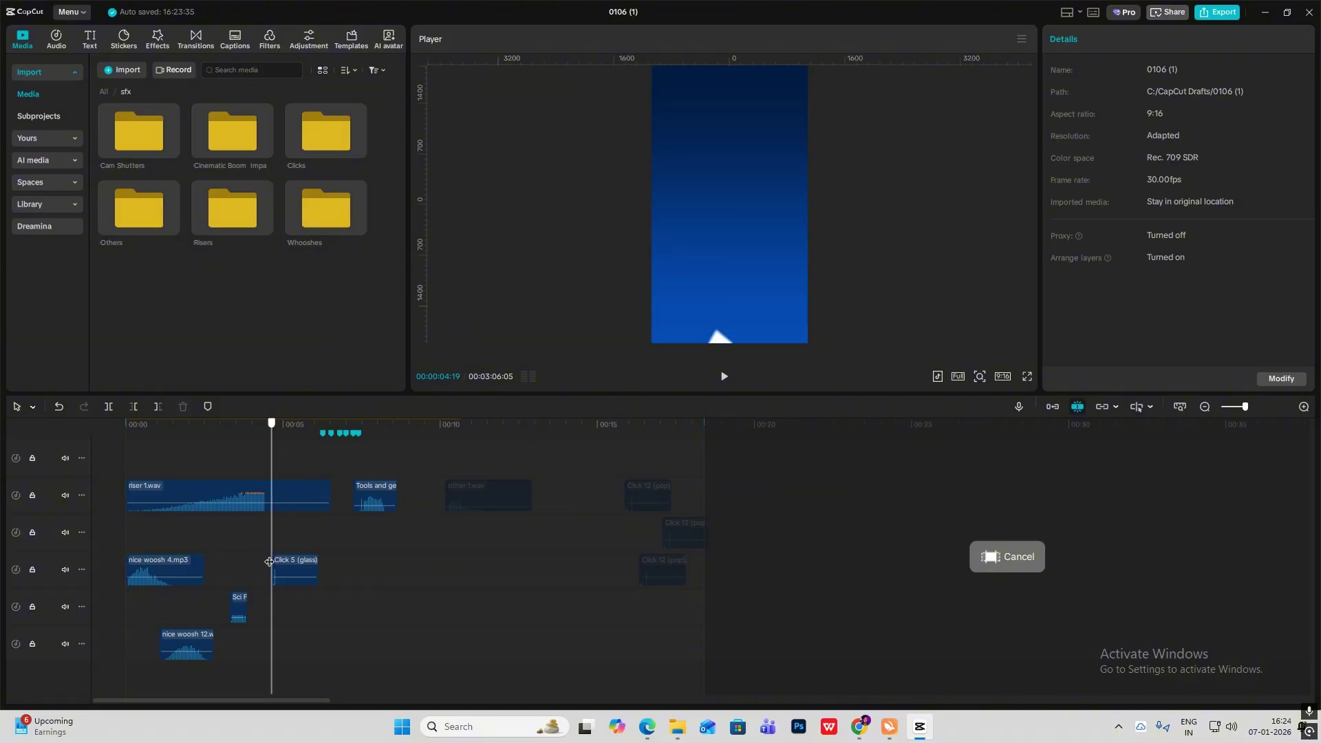
# Play the "AI websites" scene with wooshe 13.wav and stop at the start of cinematic boom 2.wav, 6:08
pyautogui.scroll(2, 282, 574)
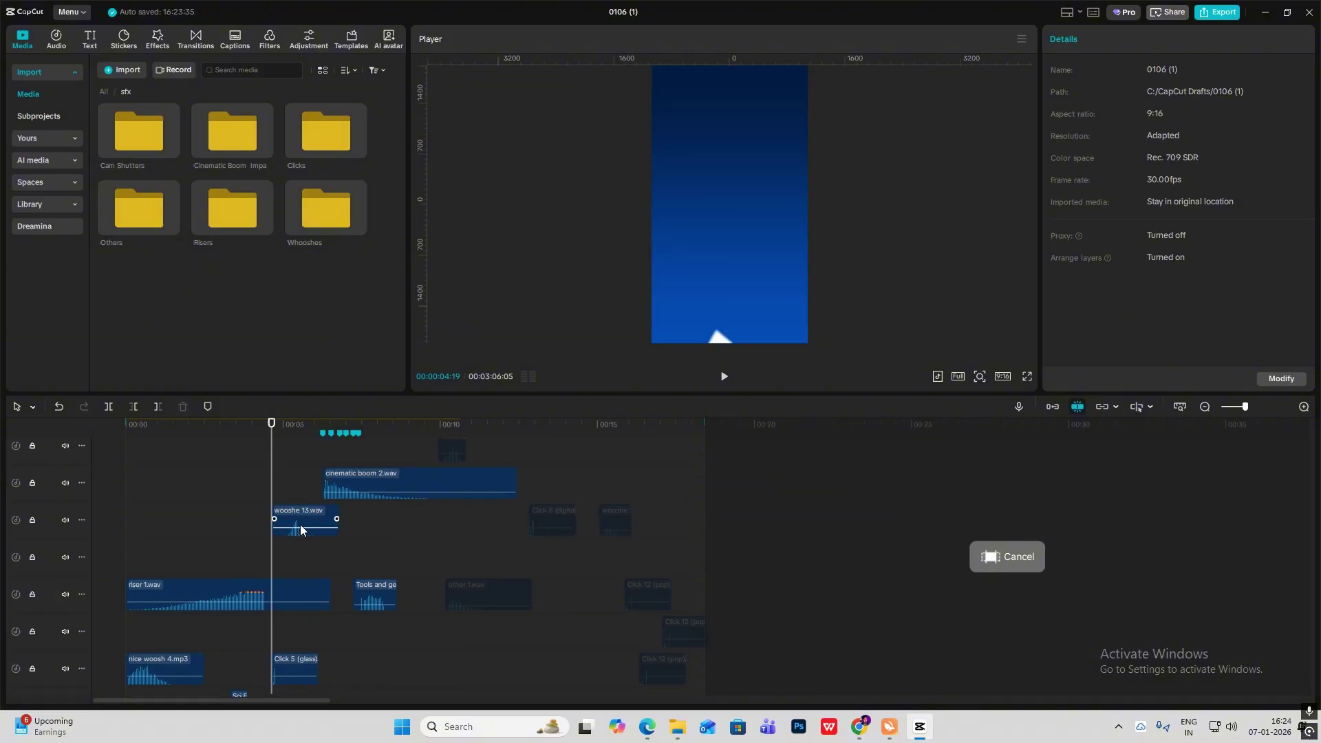
pyautogui.press('space')
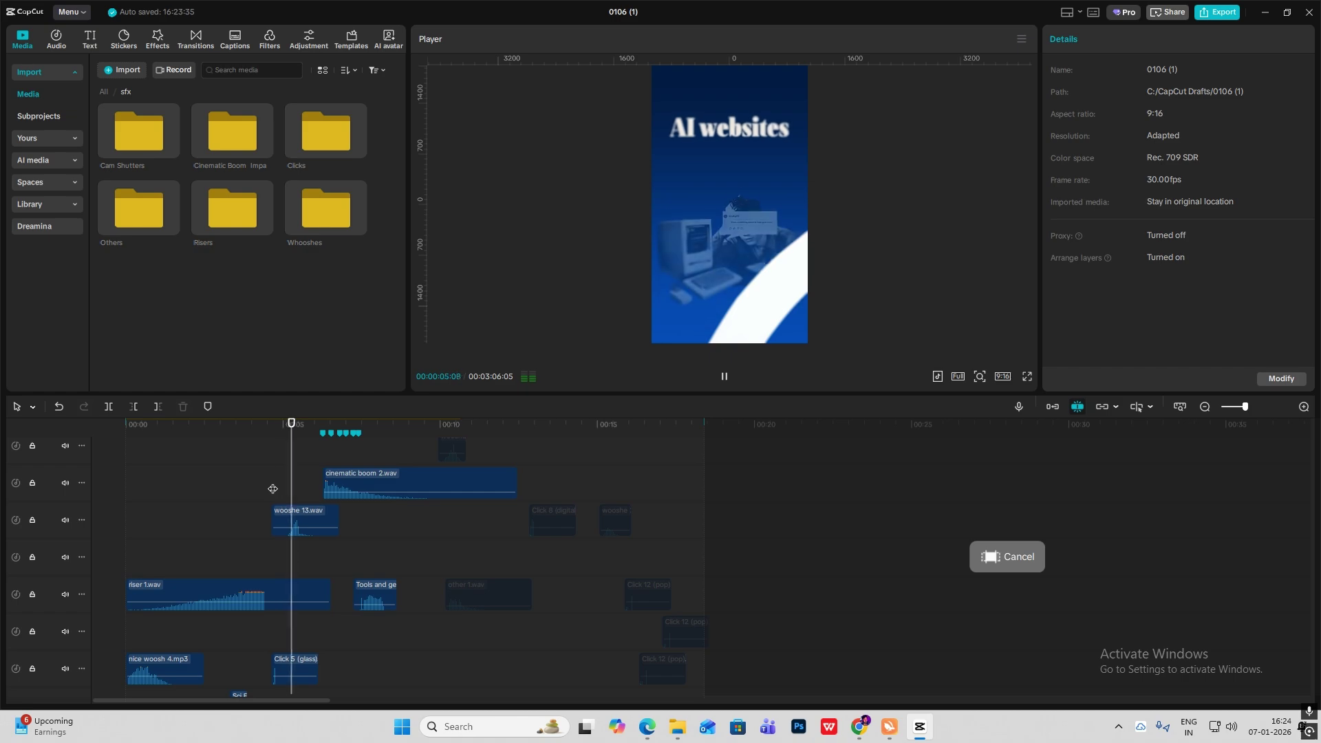
pyautogui.moveTo(295, 481); pyautogui.dragTo(321, 465)
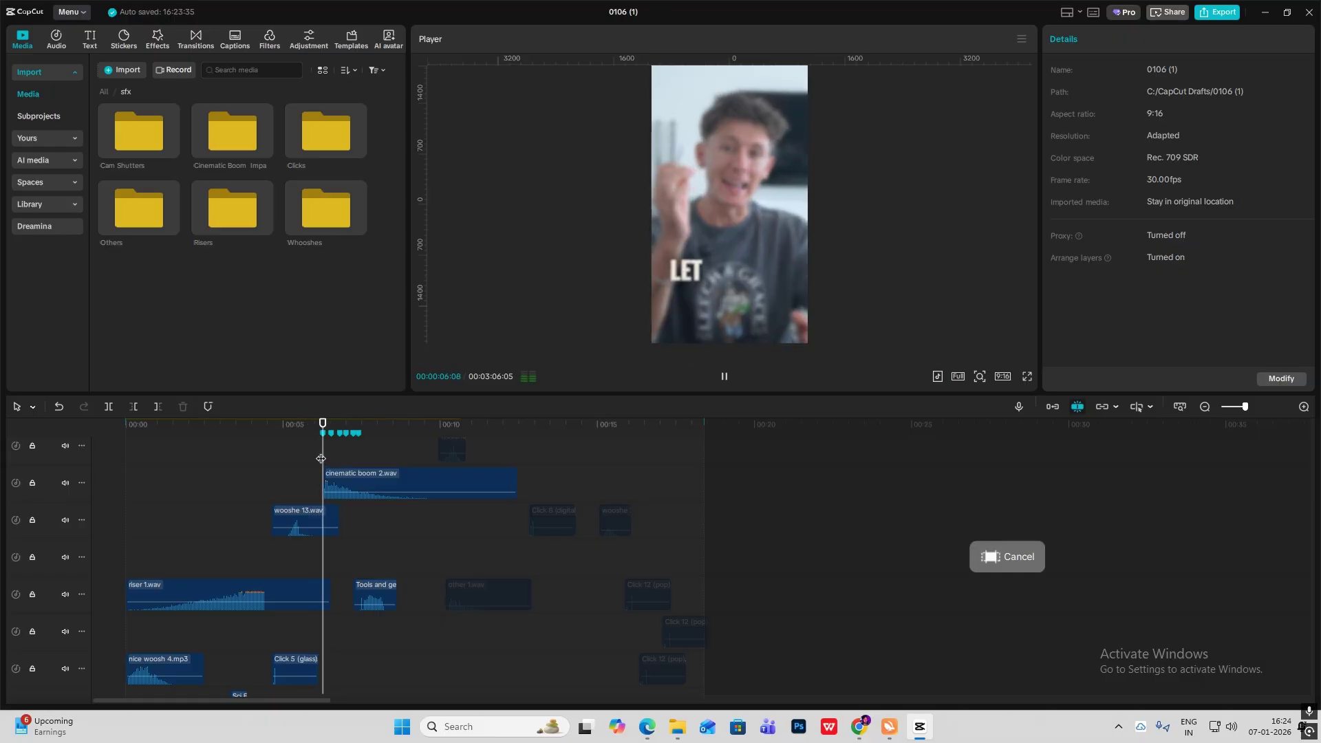
pyautogui.press('space')
# Play the beginning of the year-ruler scene to check its "Tools and ge..." sound effect, stopping at 8:19
pyautogui.scroll(2, 407, 509)
pyautogui.click(421, 526)
pyautogui.scroll(1, 421, 526)
pyautogui.moveTo(422, 526); pyautogui.dragTo(359, 531)
pyautogui.scroll(-3, 370, 531)
pyautogui.click(367, 534)
pyautogui.press('space')
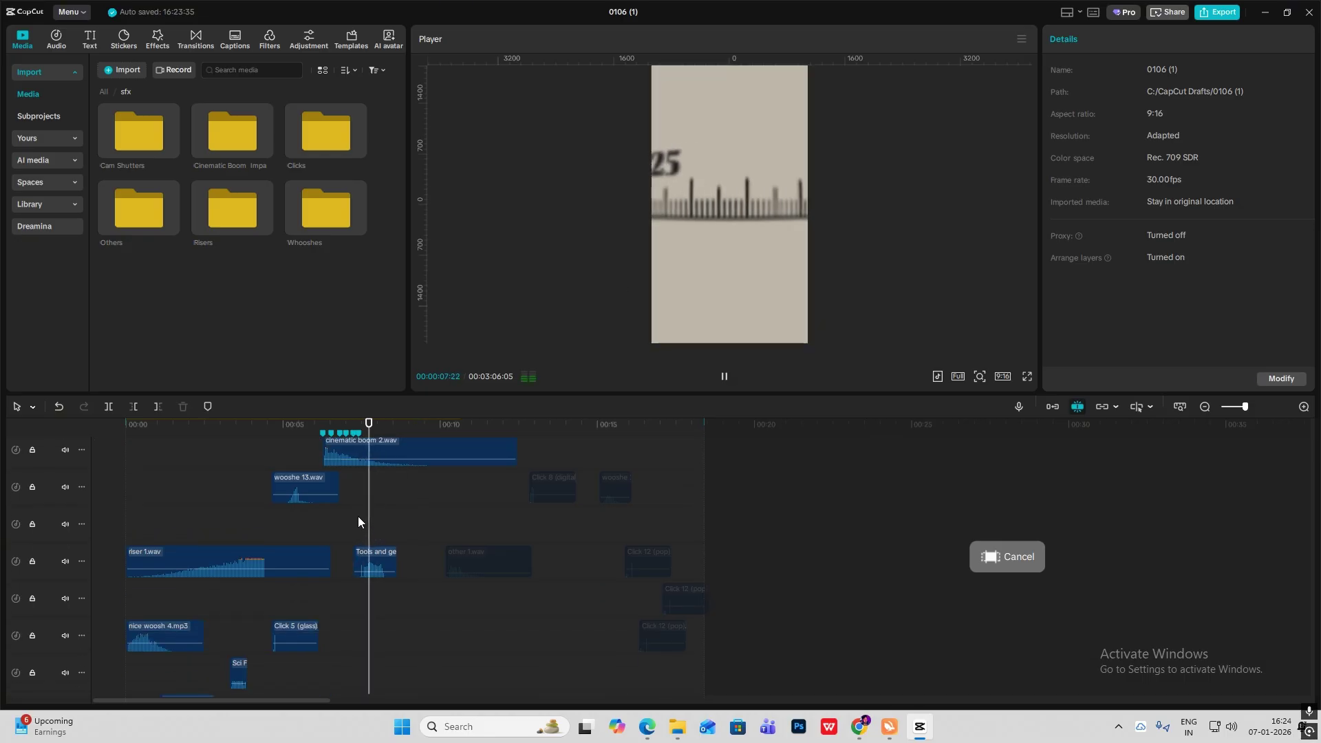
pyautogui.press('space')
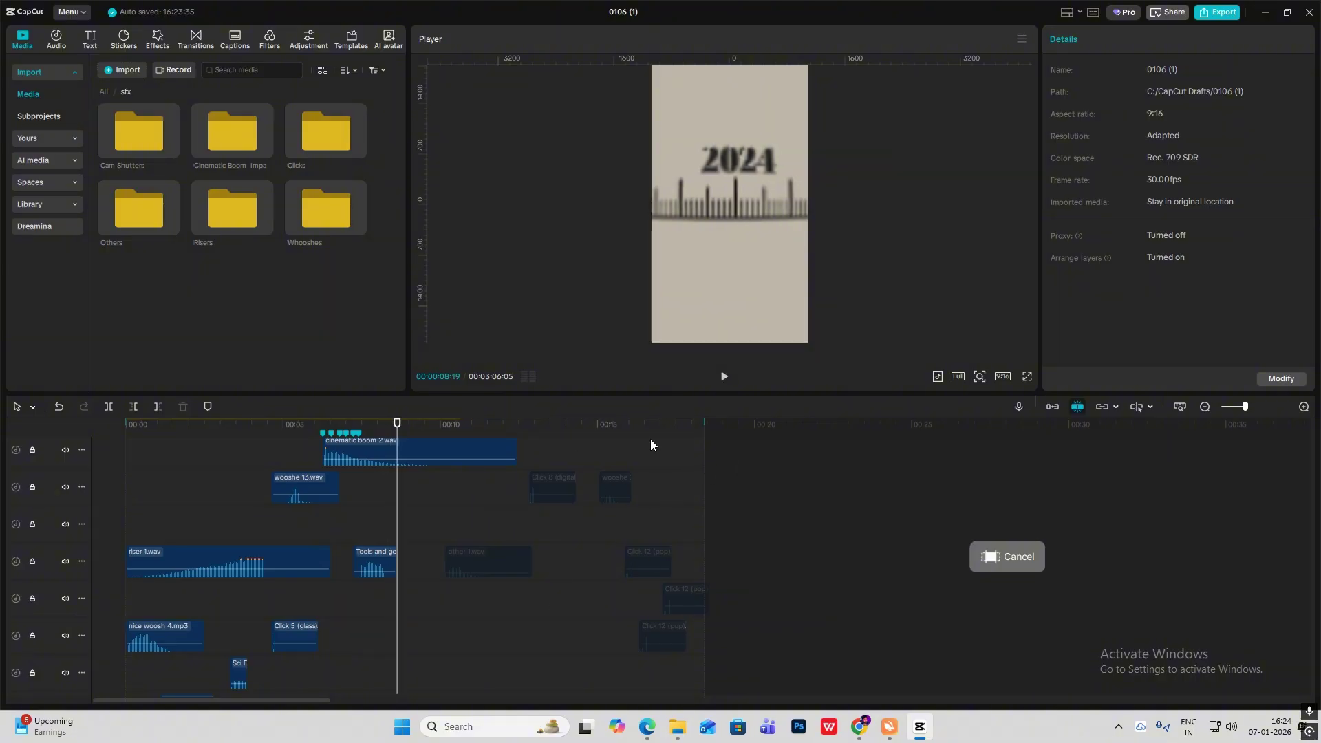
# Look over the video and sound-effect tracks around the ruler scene and move the playhead to 9:26
pyautogui.scroll(5, 550, 584)
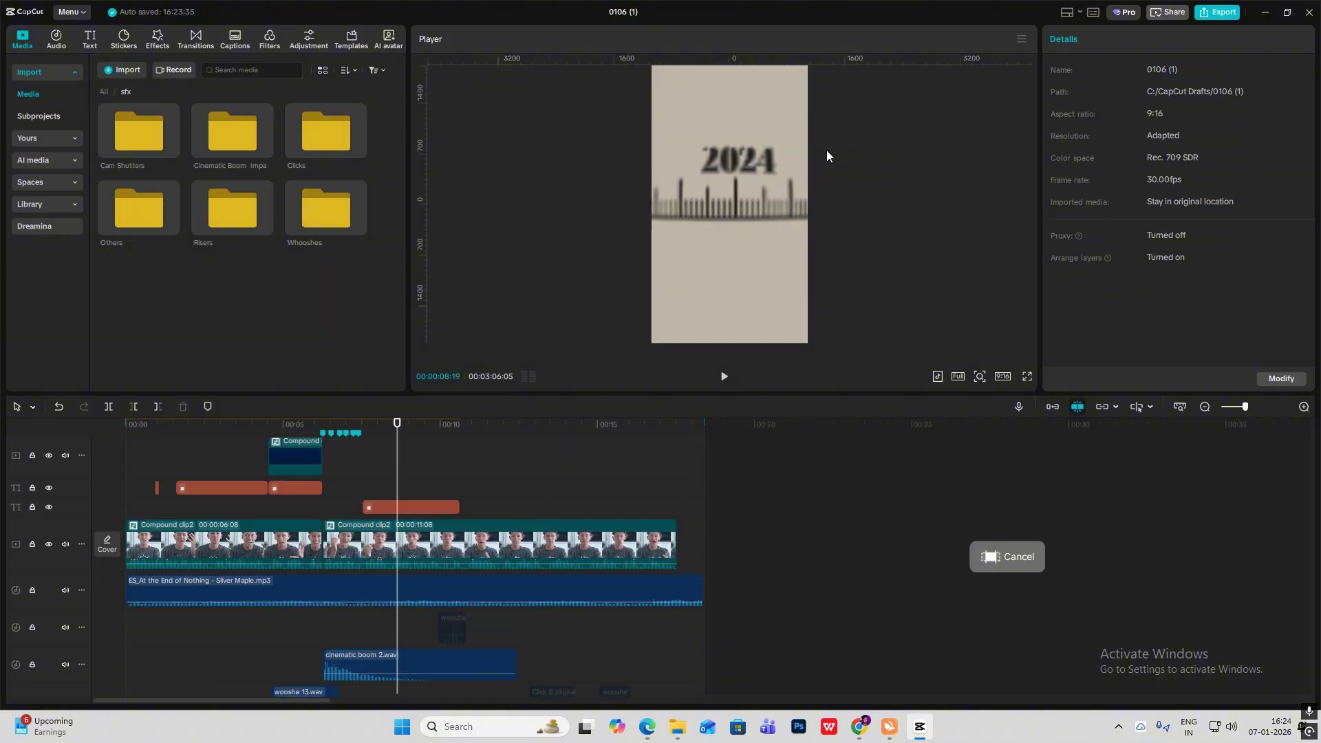
pyautogui.scroll(-5, 547, 547)
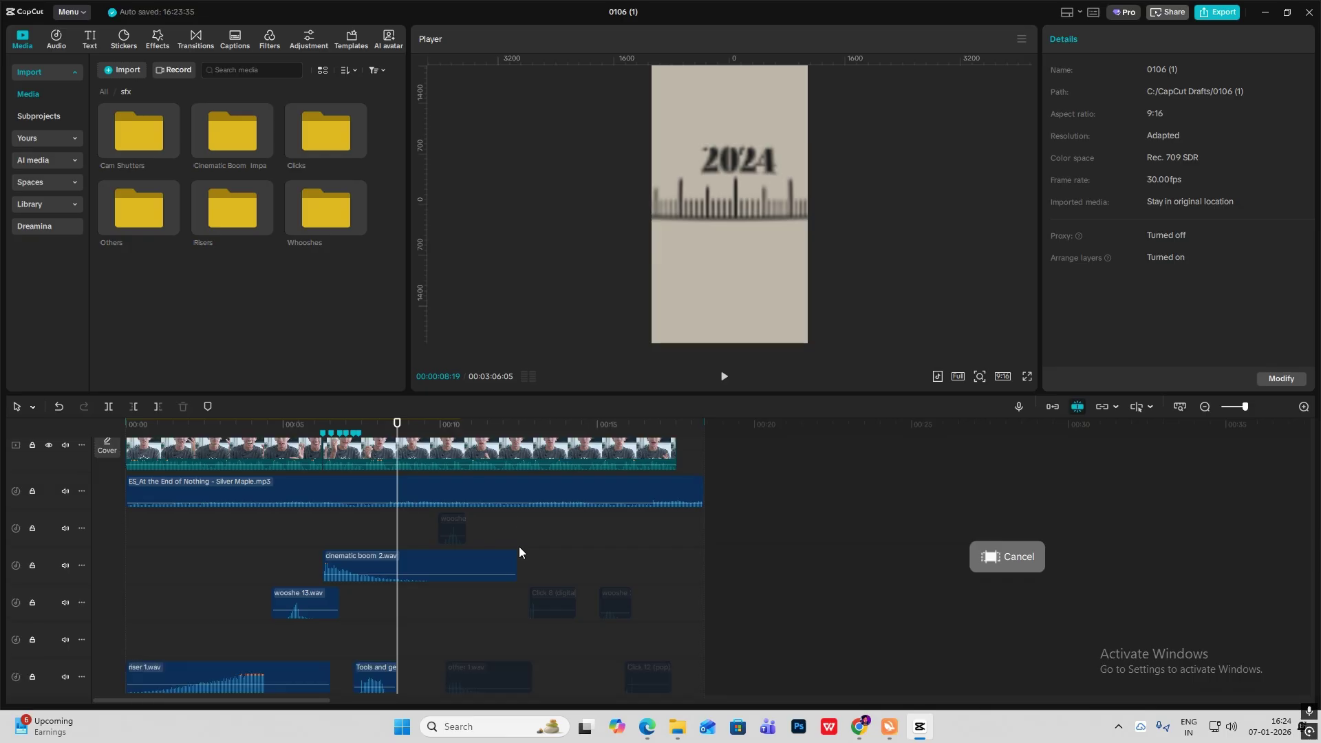
pyautogui.scroll(-1, 547, 543)
pyautogui.scroll(1, 560, 543)
pyautogui.scroll(-1, 576, 556)
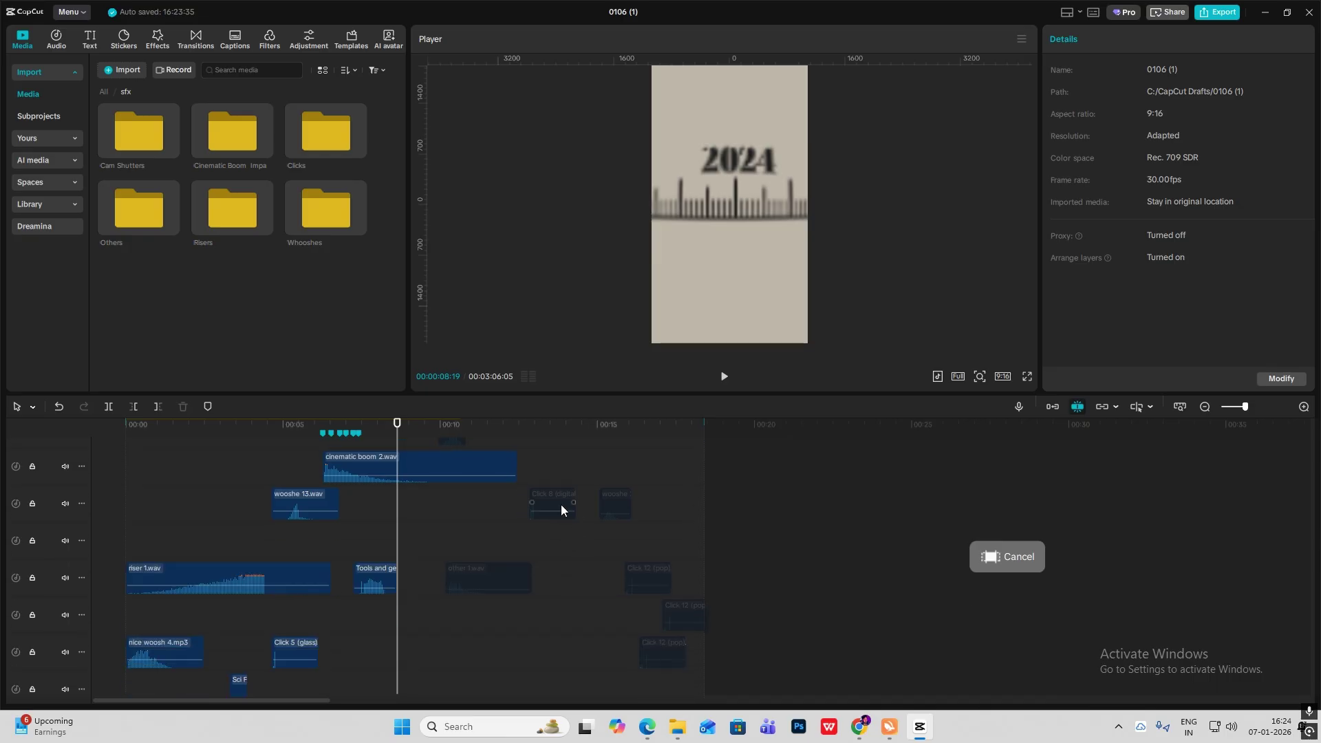
pyautogui.scroll(-1, 626, 523)
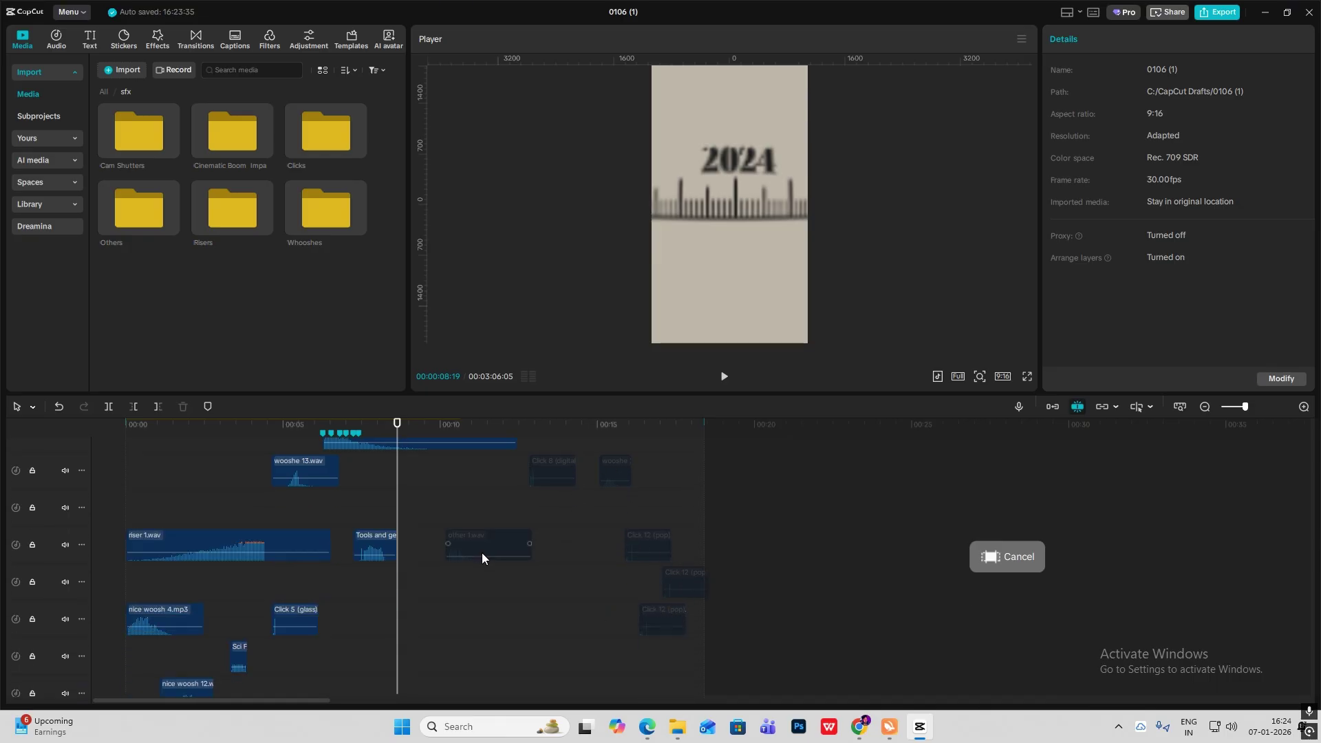
pyautogui.scroll(2, 481, 557)
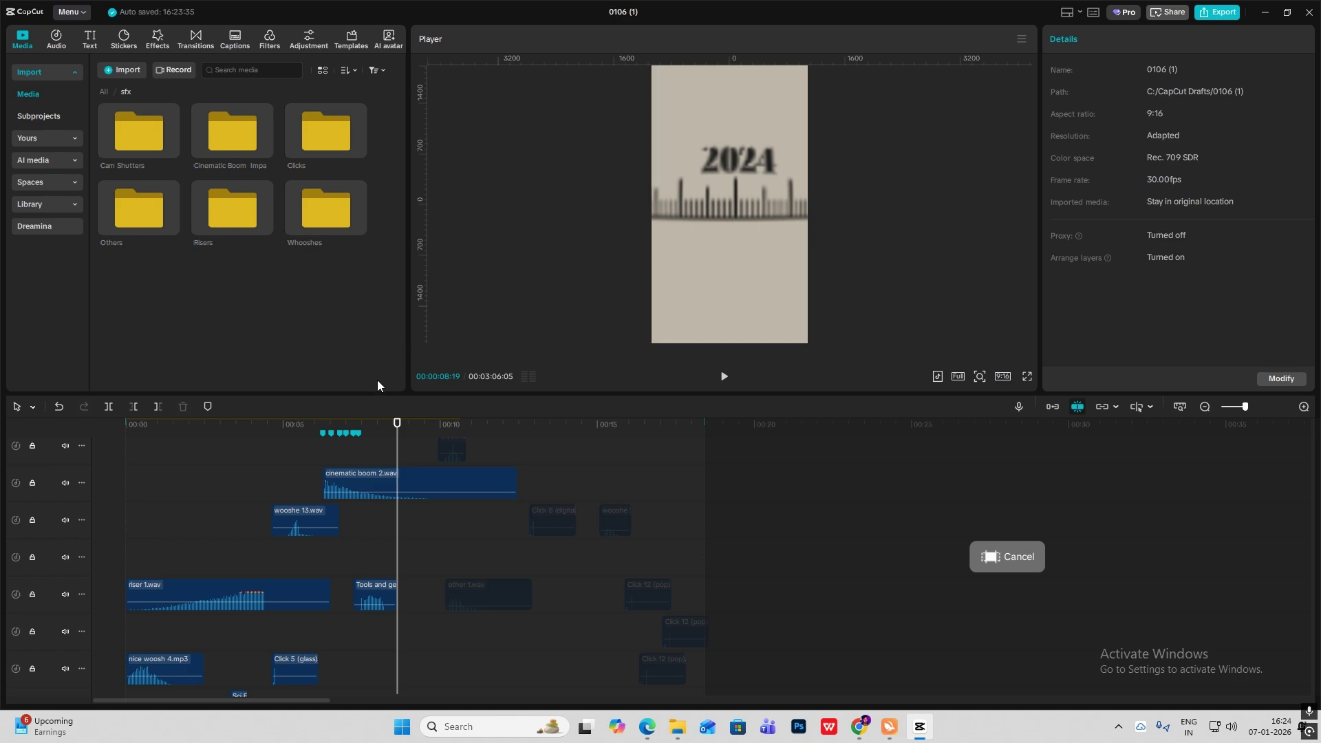
pyautogui.click(359, 455)
pyautogui.moveTo(358, 459); pyautogui.dragTo(107, 469)
pyautogui.click(430, 507)
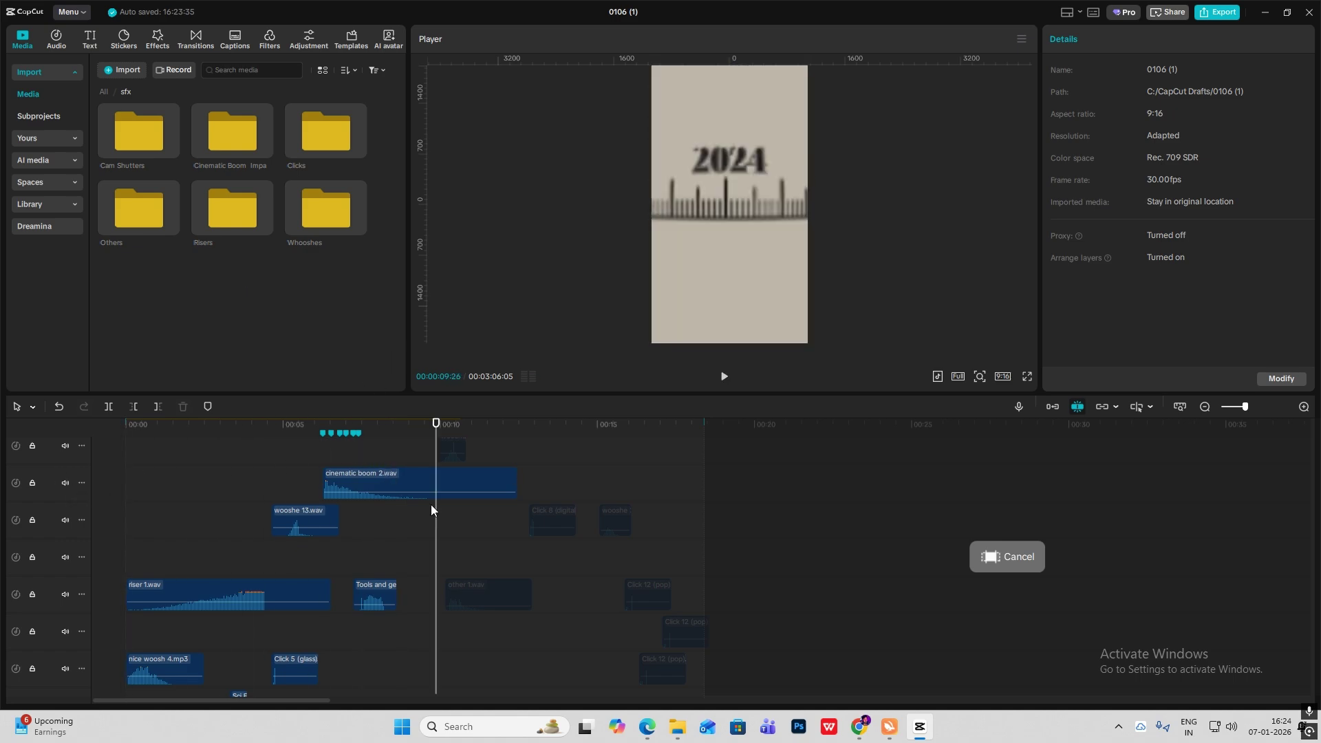